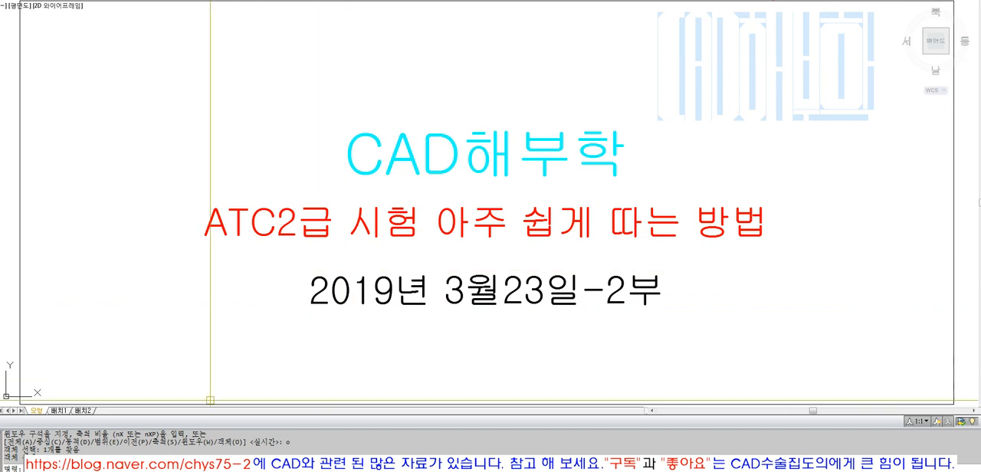
Step: Switch to the image viewer with the reference exam drawing and arrange its window beside the CAD window
click(222, 471)
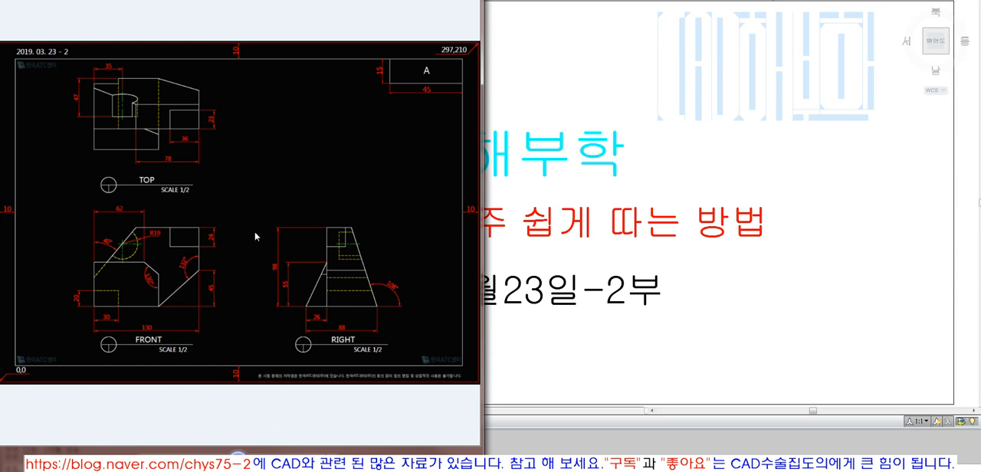
key(Right)
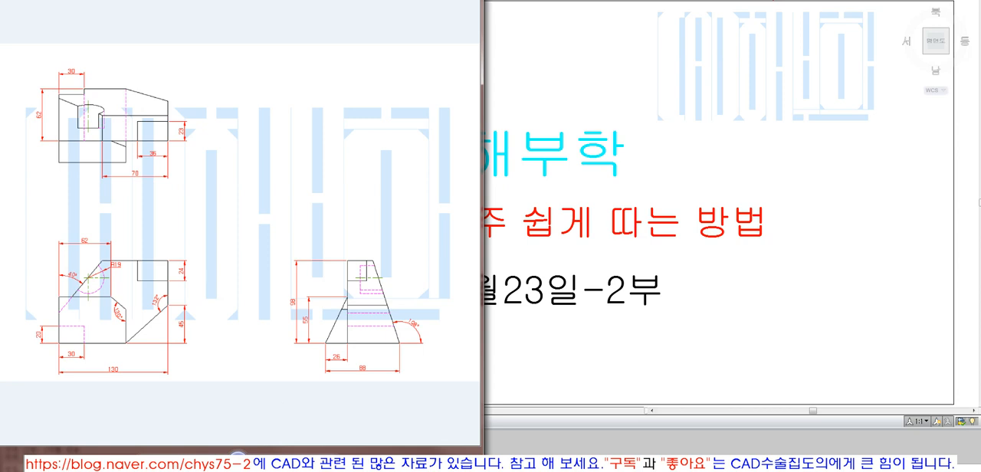
drag(364, 1, 335, 0)
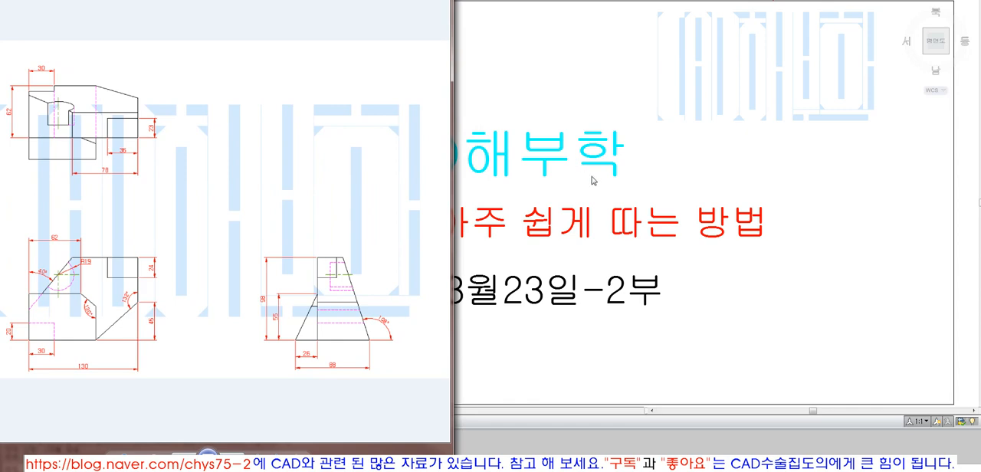
click(592, 178)
click(256, 471)
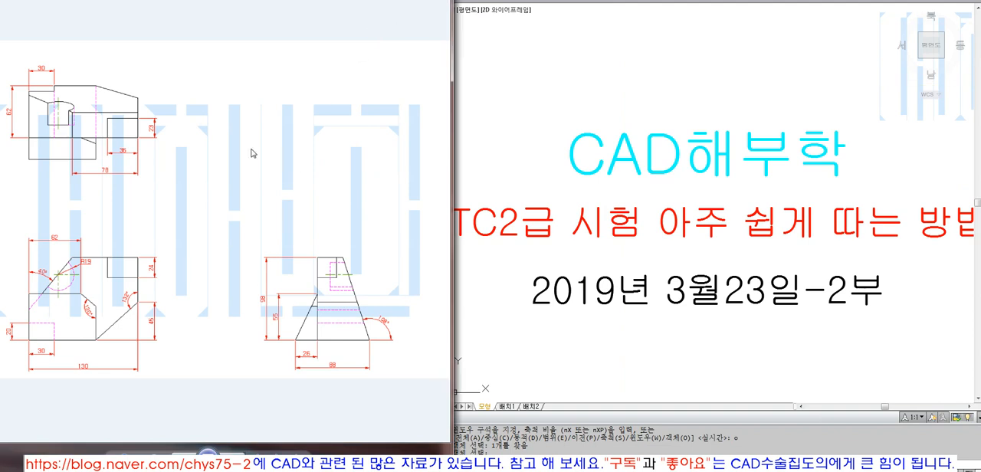
drag(254, 1, 256, 0)
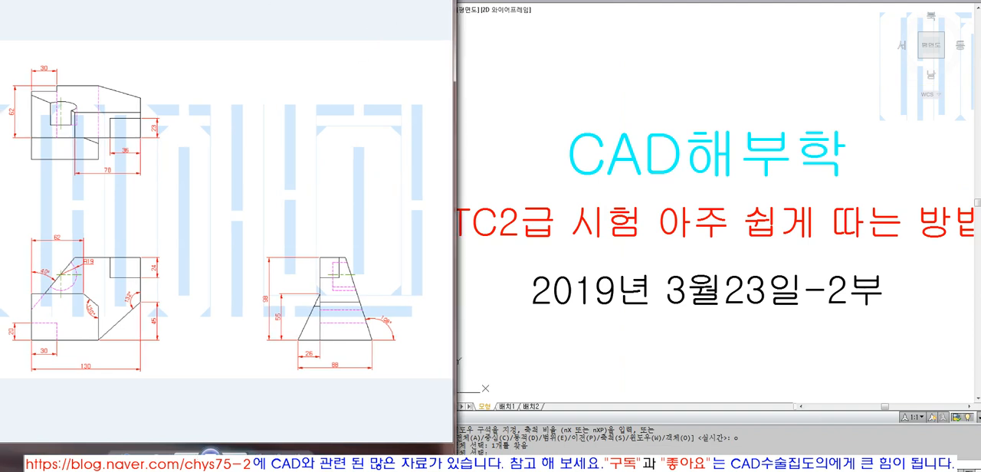
Step: Examine the reference drawings' highlighted faces across the top, front and right views, ending on the original 2019. 03. 23 - 2 sheet
click(315, 403)
click(368, 403)
click(368, 405)
click(284, 409)
click(230, 212)
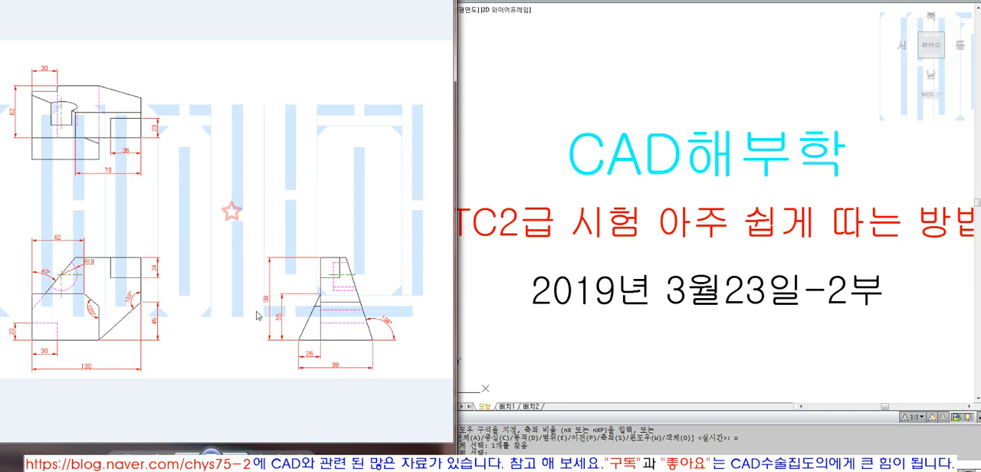
click(284, 405)
click(291, 400)
click(219, 407)
click(196, 403)
key(Right)
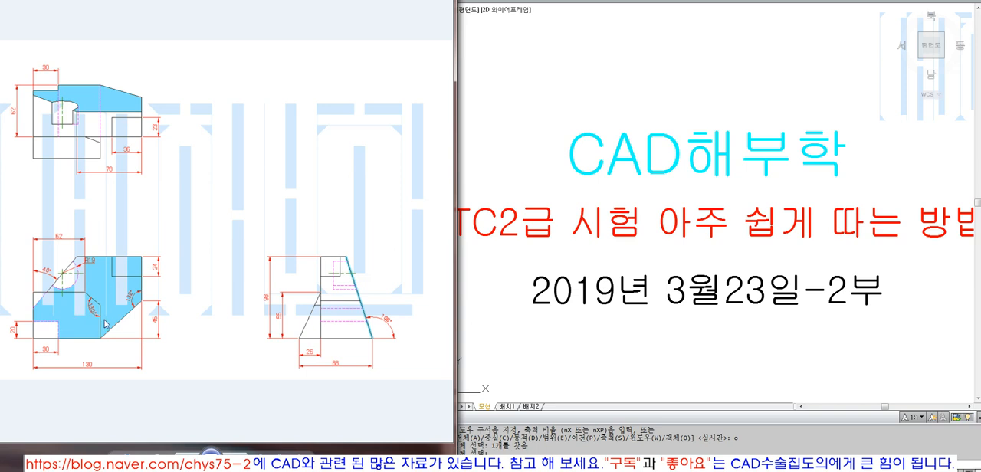
click(321, 413)
click(239, 458)
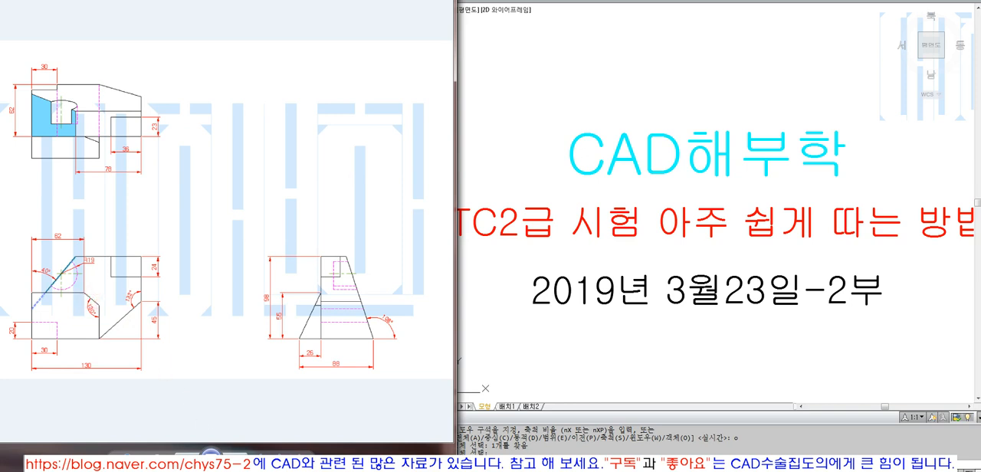
click(235, 458)
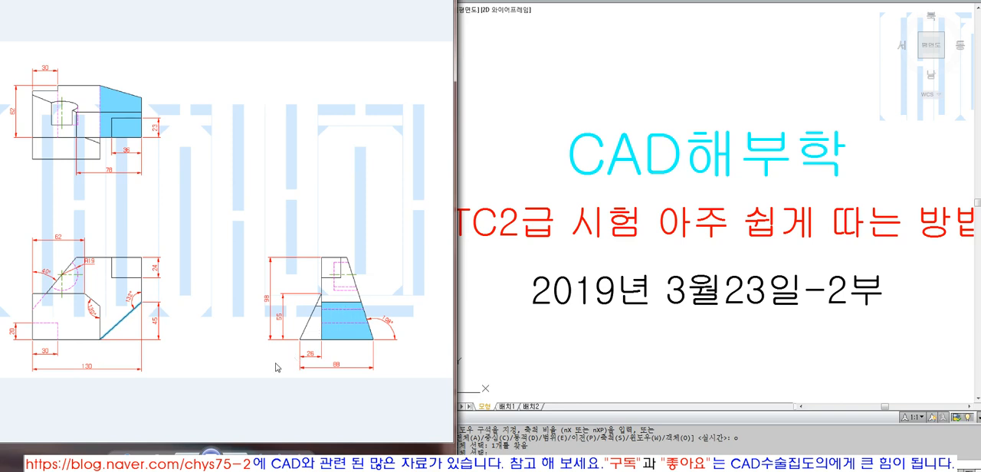
click(237, 445)
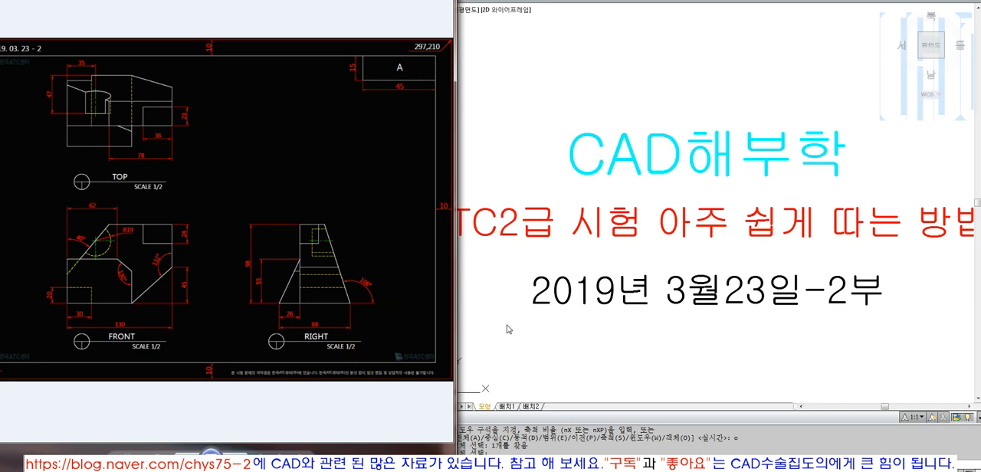
Step: Switch to AutoCAD and draw a 297 by 210 rectangle starting from the title frame's lower-right corner
click(533, 328)
scroll(553, 325, down, 3)
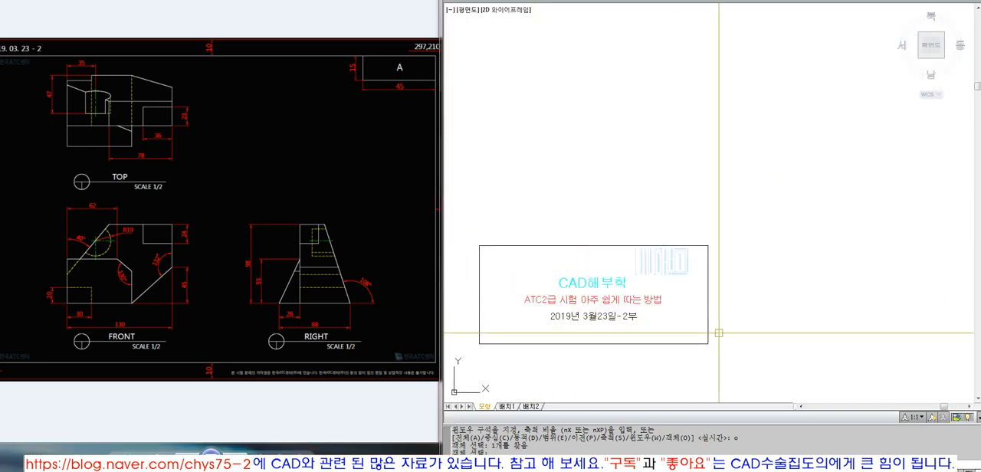
text(rec)
key(space)
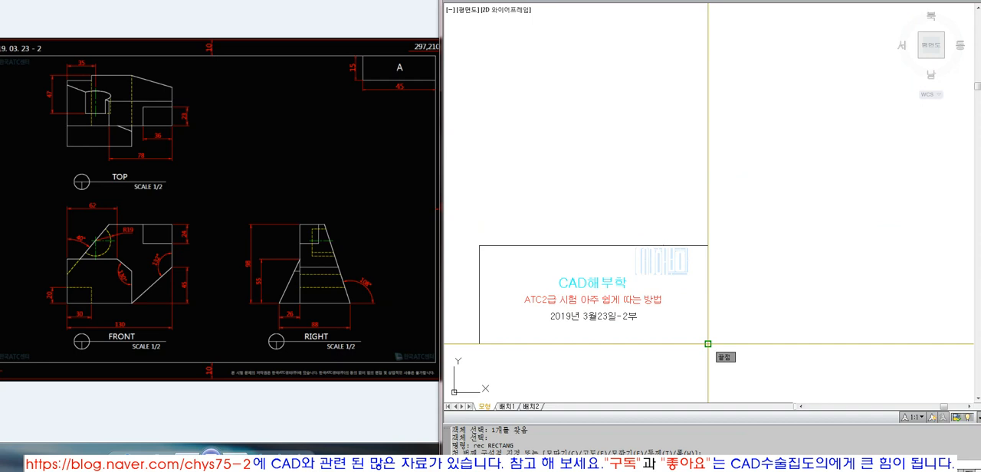
click(707, 343)
text(@297,210)
key(Return)
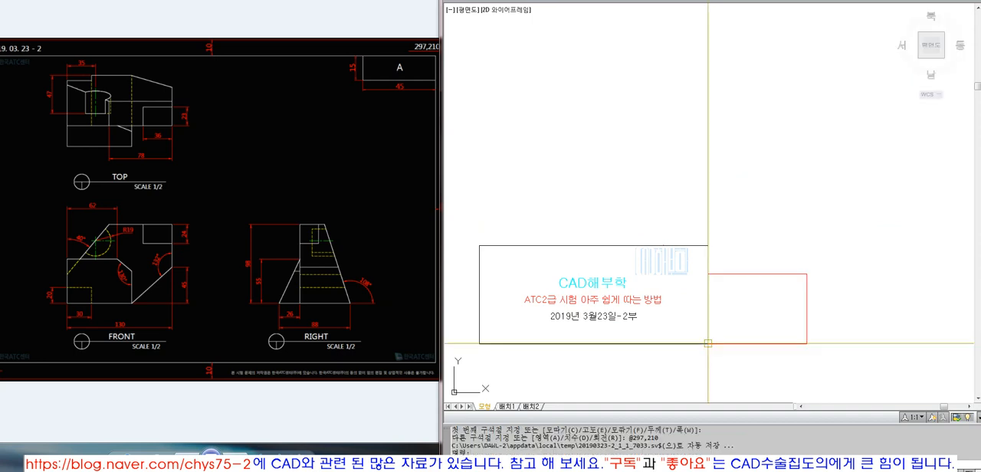
key(Escape)
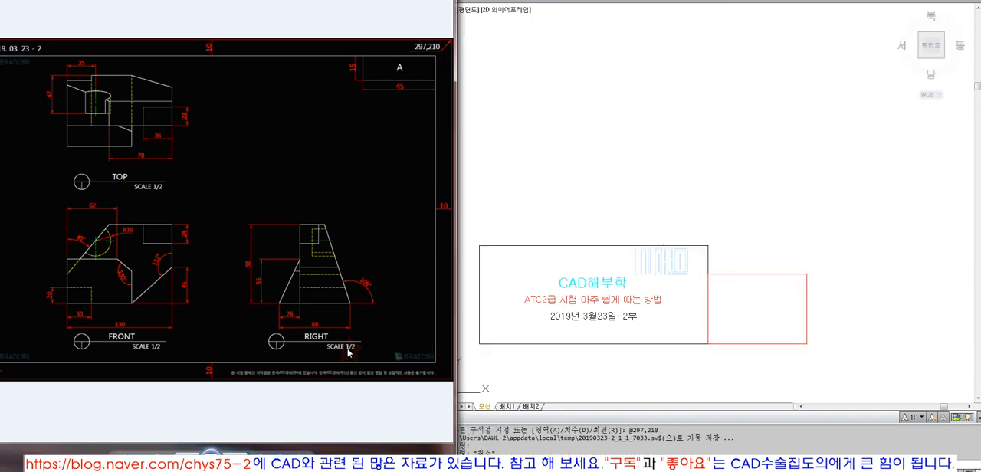
Step: Scale the new rectangle by a factor of 2 about its lower-left corner
text(sc)
key(Return)
click(806, 300)
key(Return)
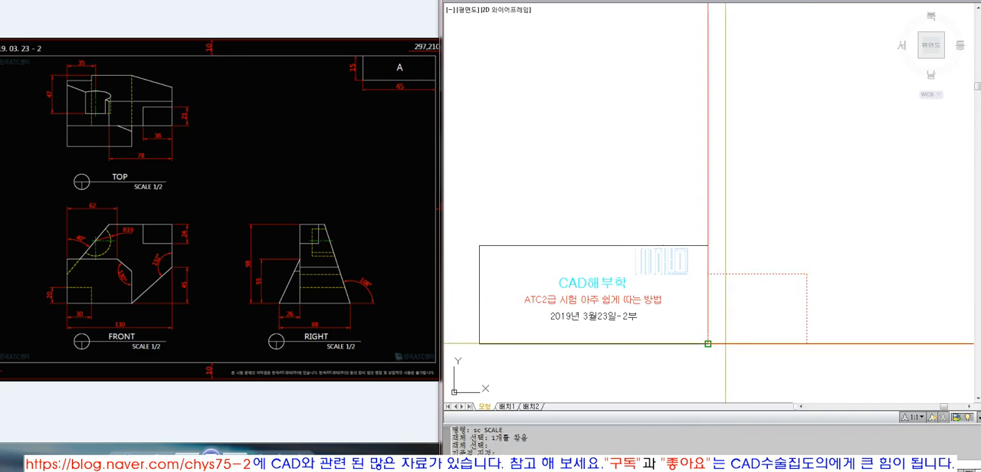
click(707, 343)
text(2)
key(Return)
Step: Move the scaled rectangle onto layer 0
click(811, 236)
click(774, 162)
click(669, 1)
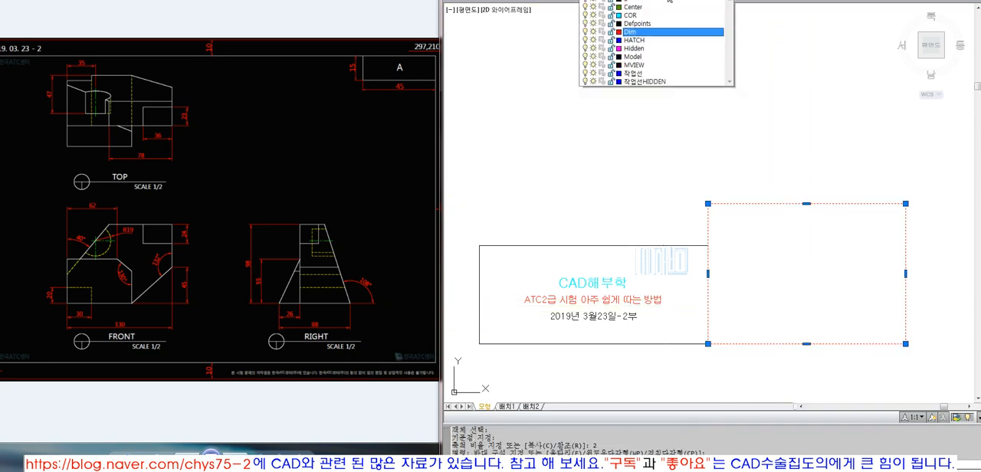
click(660, 7)
Step: Zoom the view to fit the scaled rectangle
text(z)
key(Return)
text(o)
key(Return)
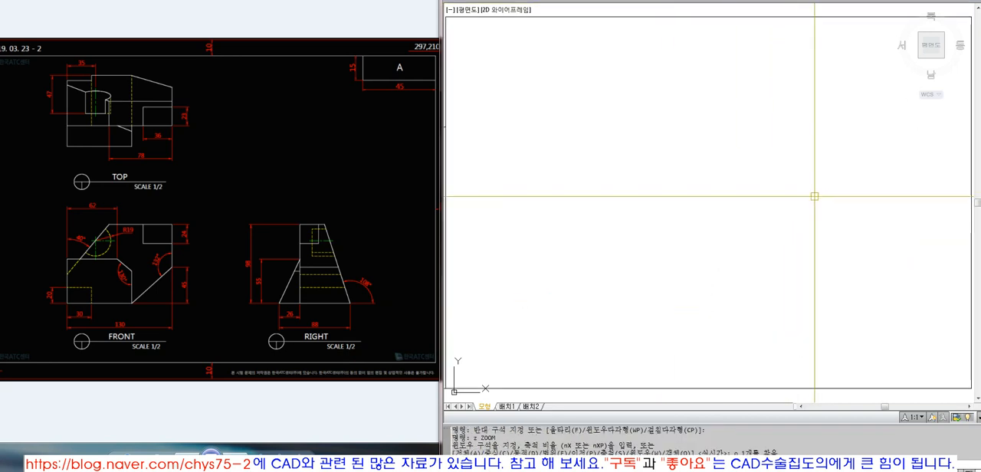
scroll(750, 235, down, 5)
text(z)
key(Return)
text(o)
key(Return)
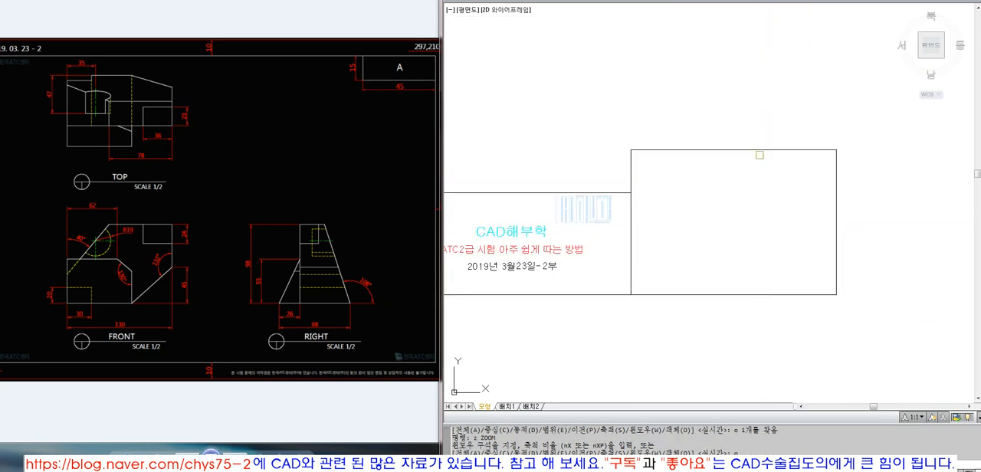
click(758, 150)
key(Return)
key(Escape)
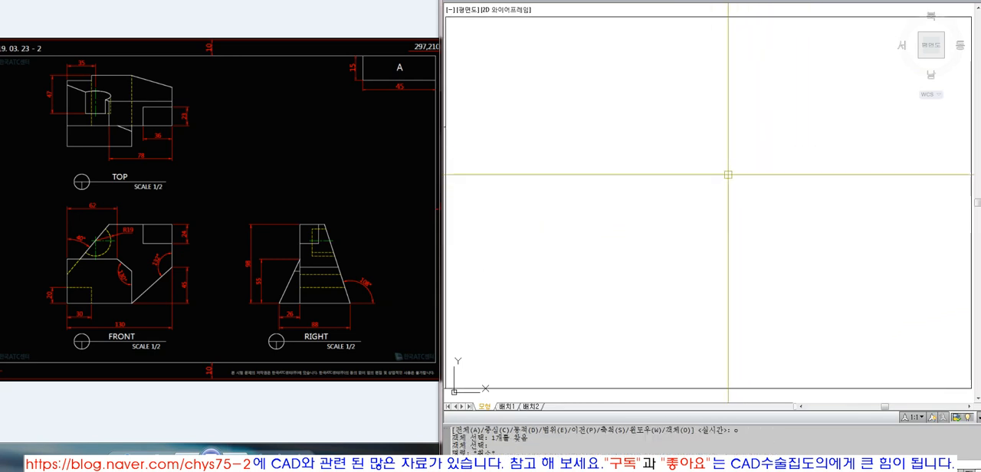
Step: Draw a vertical line from the midpoint of the frame's upper edge and extend it to the lower edge
text(l)
key(Return)
click(708, 16)
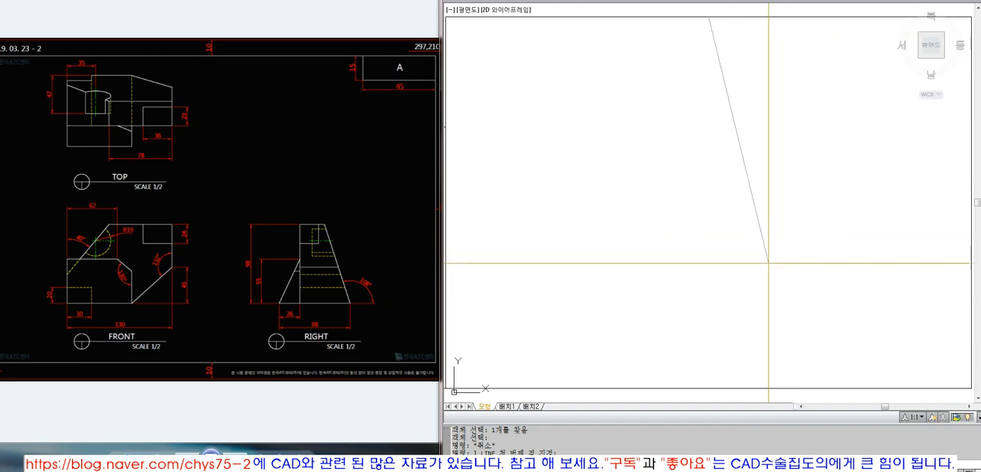
key(F8)
text(ex)
key(Return)
click(728, 388)
key(Return)
drag(726, 268, 685, 241)
key(Return)
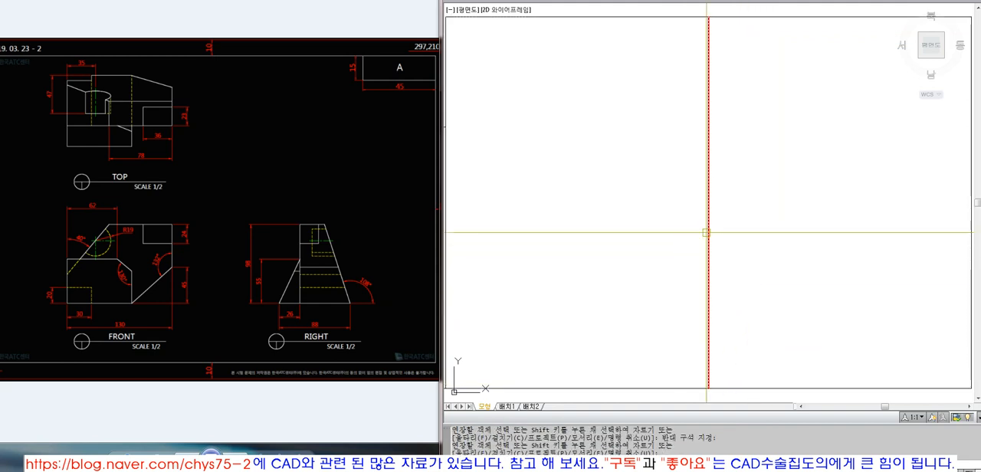
Step: Draw a horizontal line from the vertical line's midpoint and extend it to the frame's left edge
text(l)
key(Return)
click(706, 229)
click(570, 247)
key(Return)
text(ex)
key(Return)
click(648, 15)
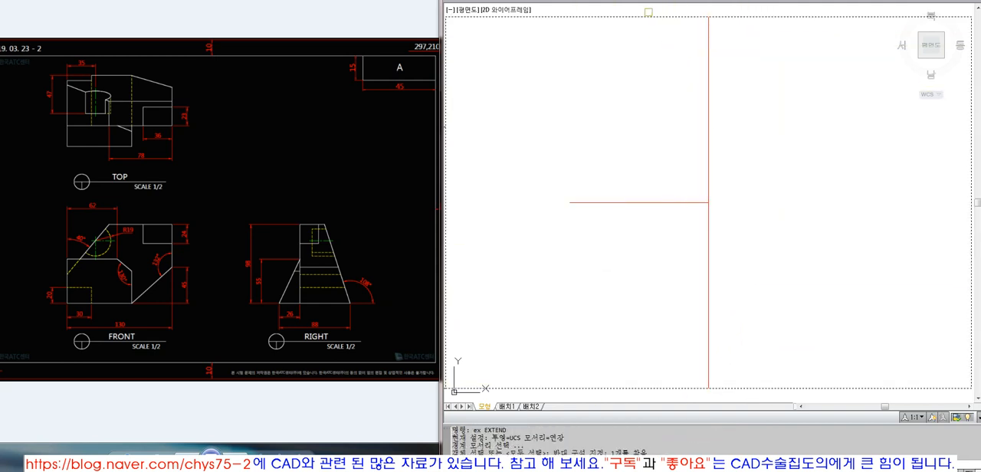
key(Return)
drag(586, 183, 553, 240)
key(Return)
Step: Extend the horizontal centre line to the frame's right edge
text(ex)
key(Return)
click(970, 229)
key(Return)
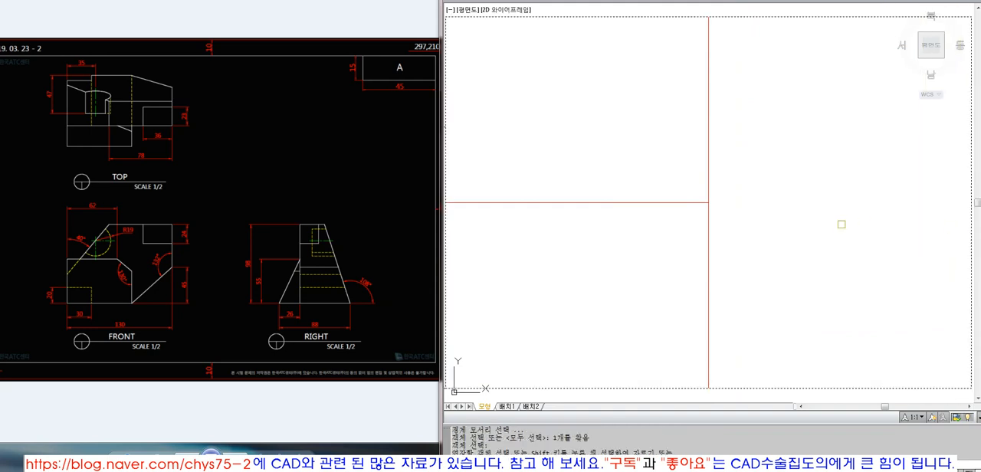
drag(806, 219, 672, 154)
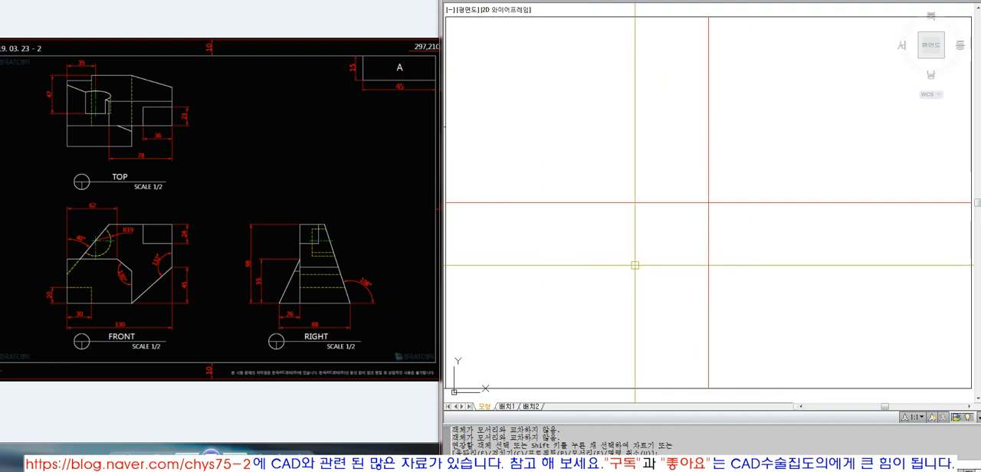
click(380, 132)
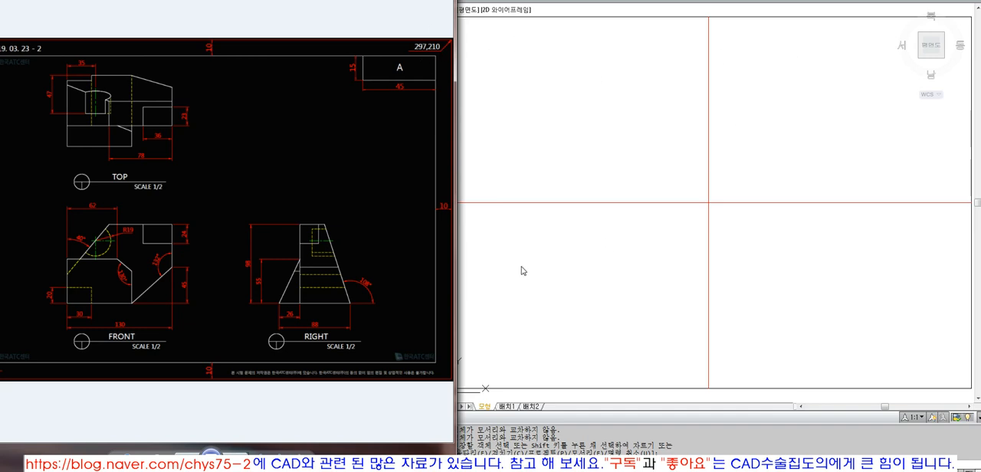
click(534, 291)
key(Escape)
key(Escape)
text(rec)
key(space)
click(528, 252)
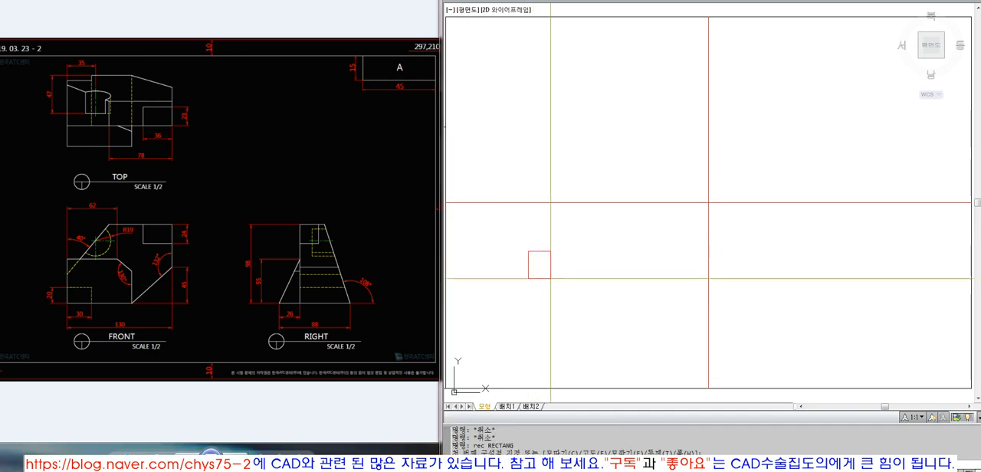
key(Escape)
key(Escape)
key(Escape)
Step: Copy the outer frame straight up into the empty space above the original, about 626 units away
scroll(595, 278, down, 4)
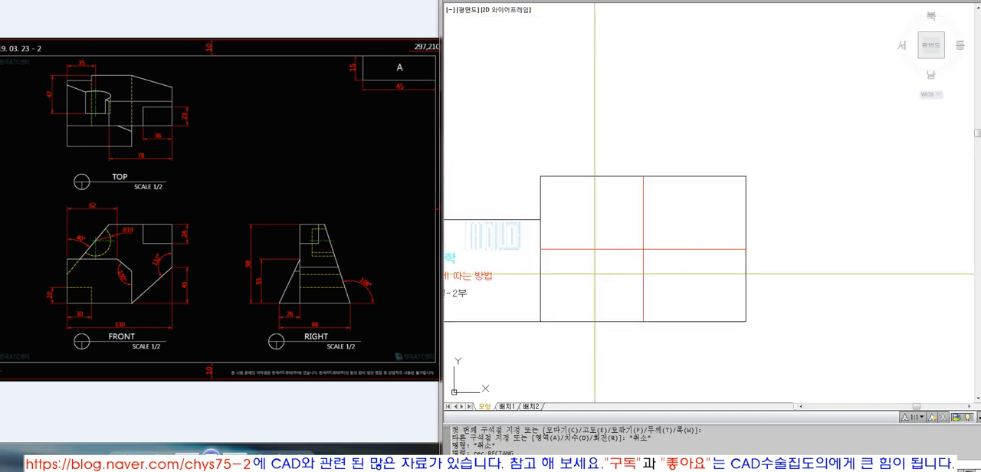
text(c)
key(space)
click(671, 175)
key(space)
click(672, 216)
scroll(661, 264, down, 4)
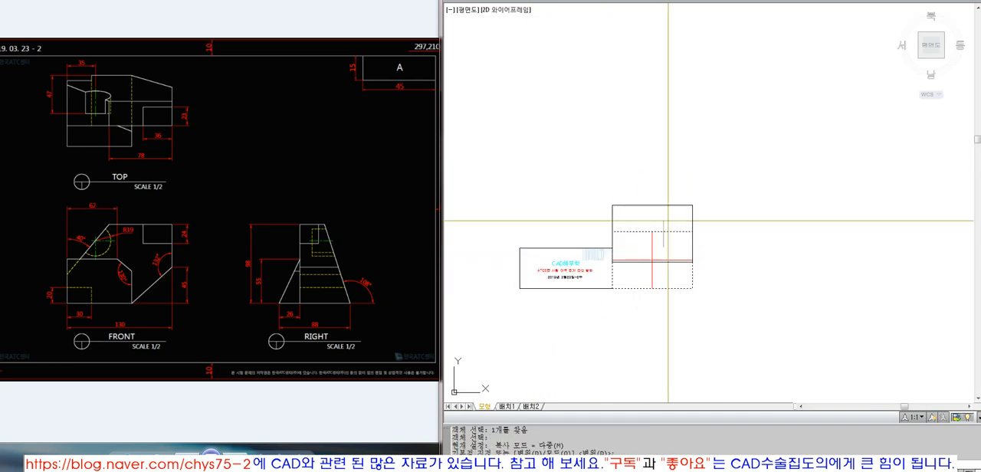
click(668, 159)
key(space)
Step: Erase the copied frame above the divided frame
text(z ZOOM)
key(space)
click(605, 124)
click(709, 290)
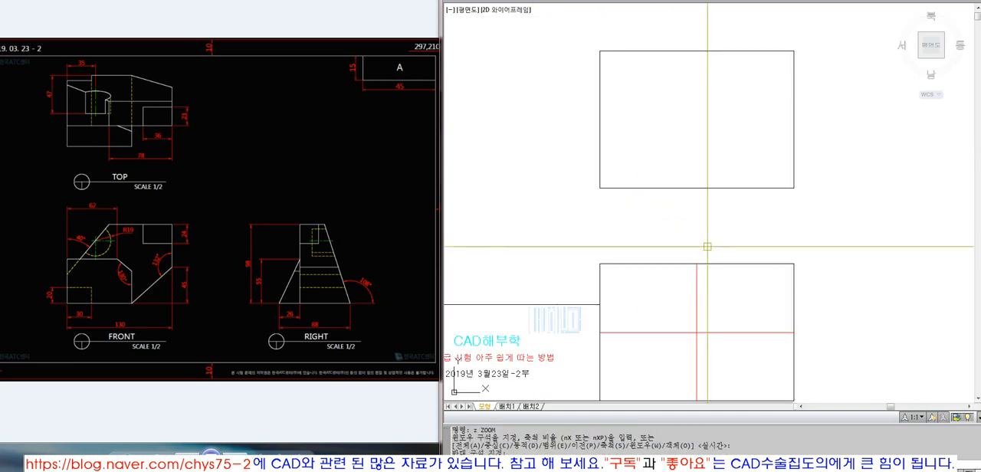
text(e)
key(space)
click(706, 237)
click(668, 137)
Step: Draw a freehand, nearly square rectangle in the empty space above the divided frame
key(space)
text(rec)
key(space)
click(627, 109)
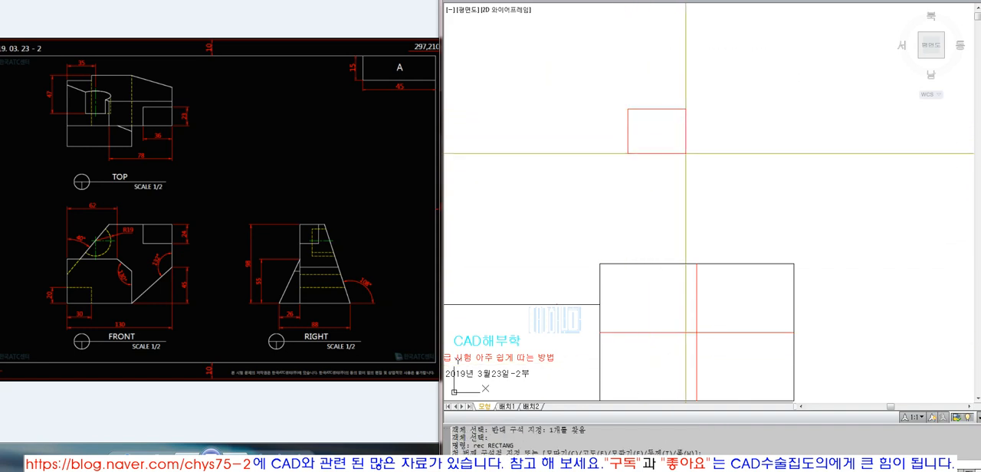
click(716, 194)
click(729, 203)
click(663, 151)
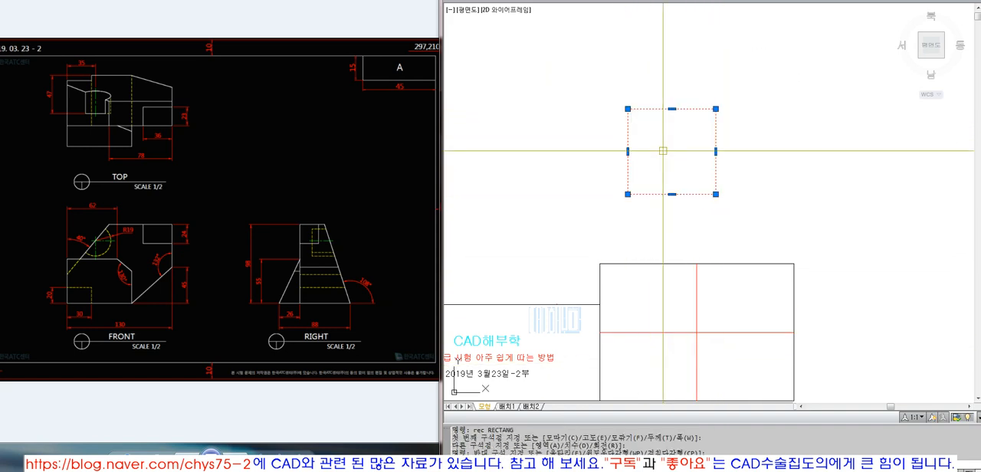
key(Escape)
Step: Draw a 297 by 210 rectangle starting just below and left of the freehand rectangle's lower-left corner
text(rec)
key(space)
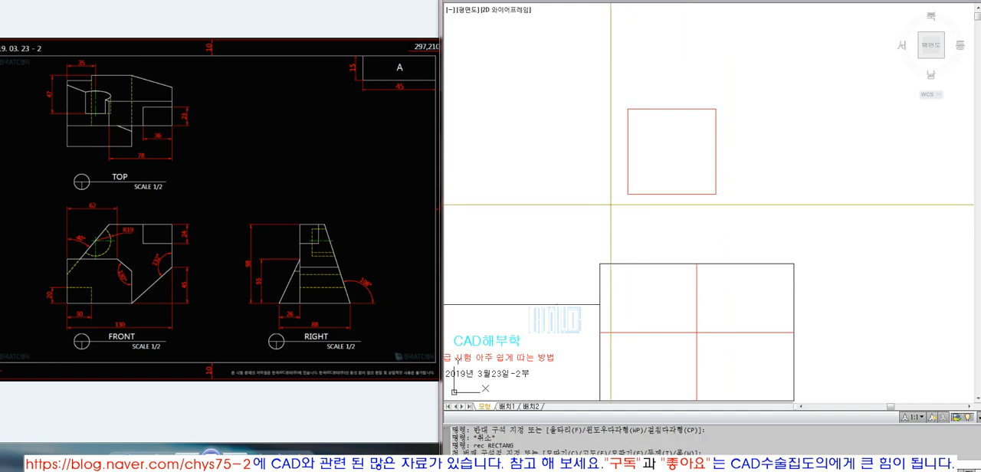
click(610, 205)
text(@297,210)
key(Return)
Step: Move the new 297 by 210 rectangle onto layer 0
click(611, 205)
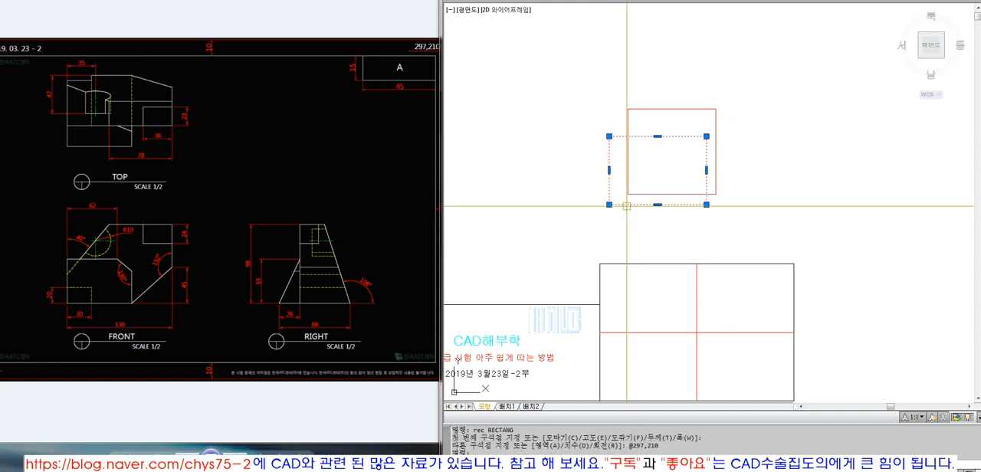
click(706, 2)
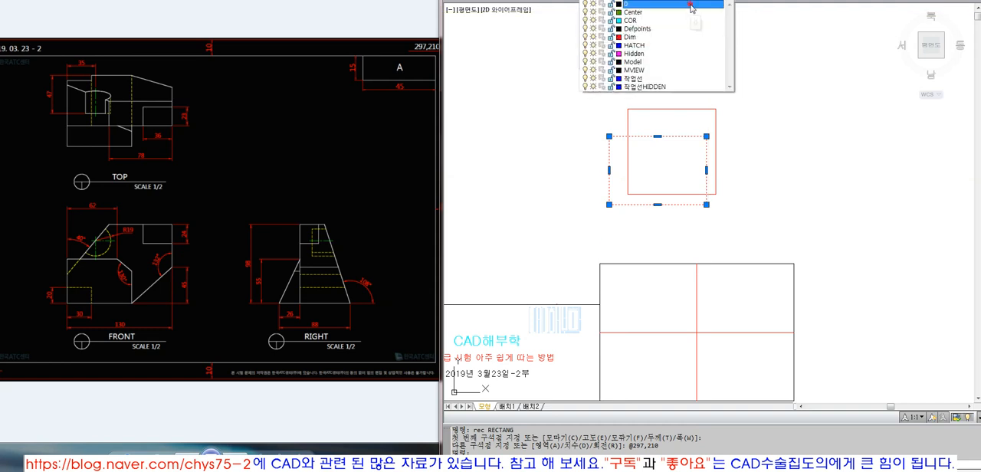
click(691, 5)
key(Escape)
click(691, 111)
click(676, 123)
key(Escape)
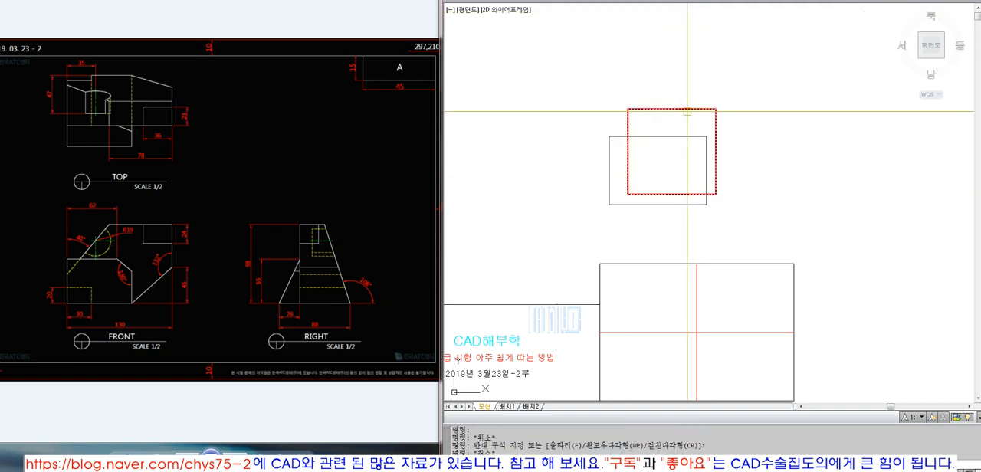
click(687, 110)
key(Escape)
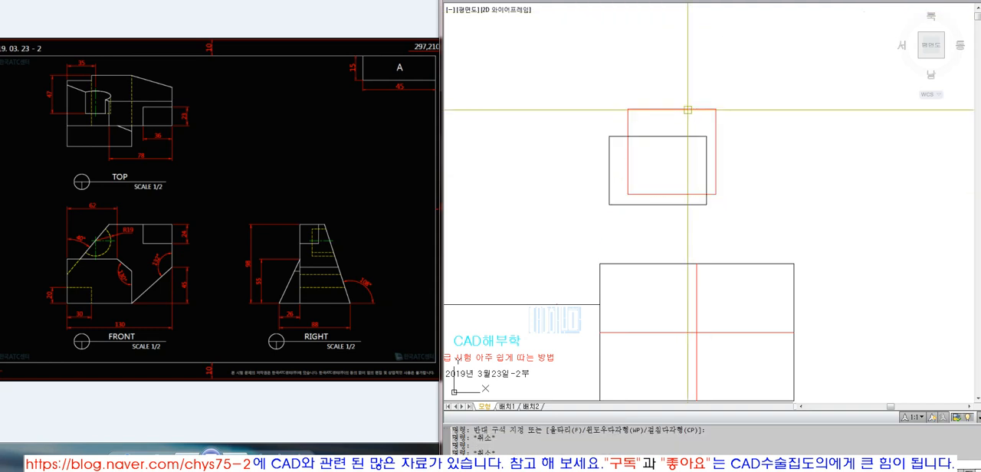
Step: Move the 297 by 210 rectangle a short distance straight down
text(m)
key(Return)
click(700, 201)
key(Return)
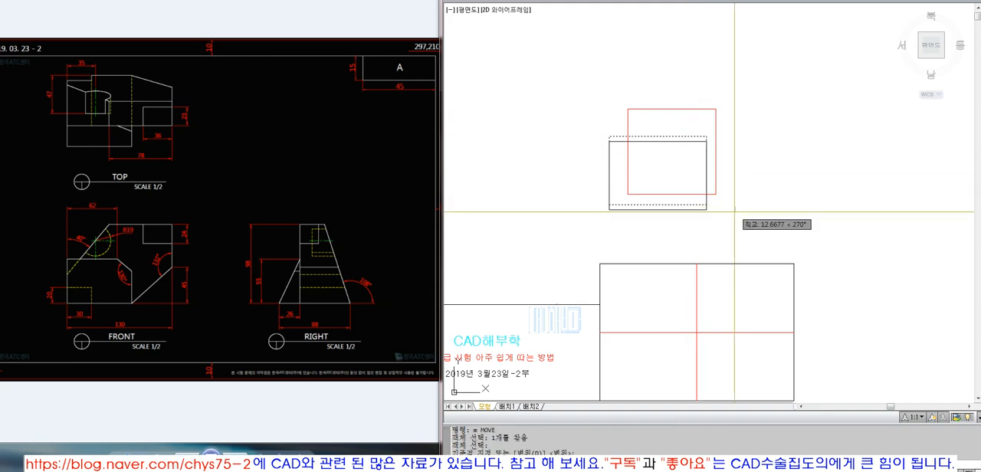
click(729, 206)
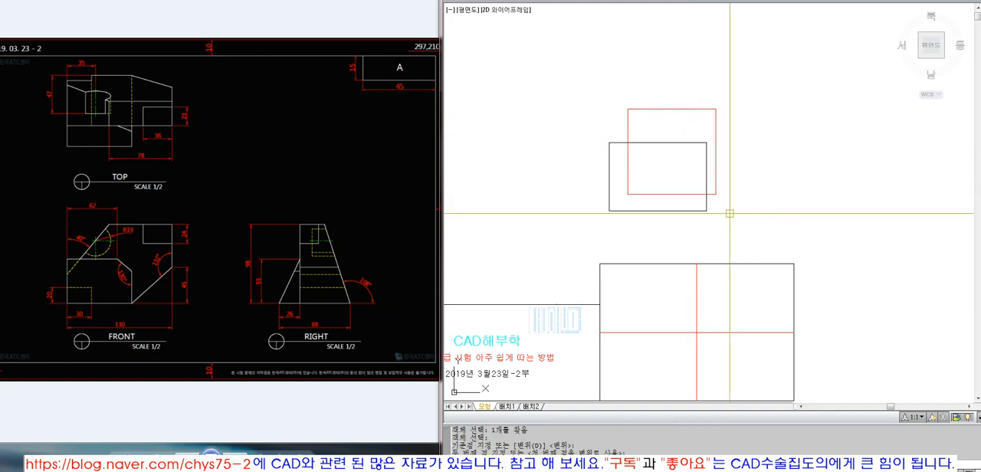
click(696, 212)
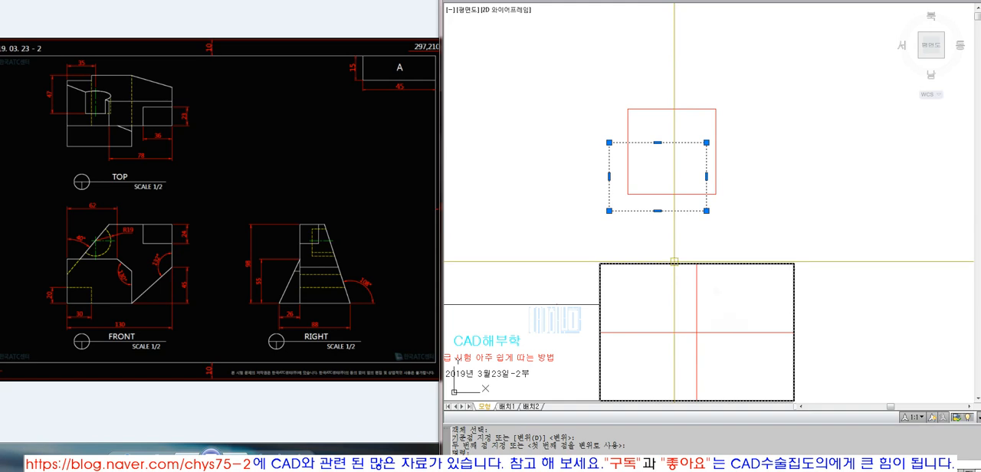
key(Escape)
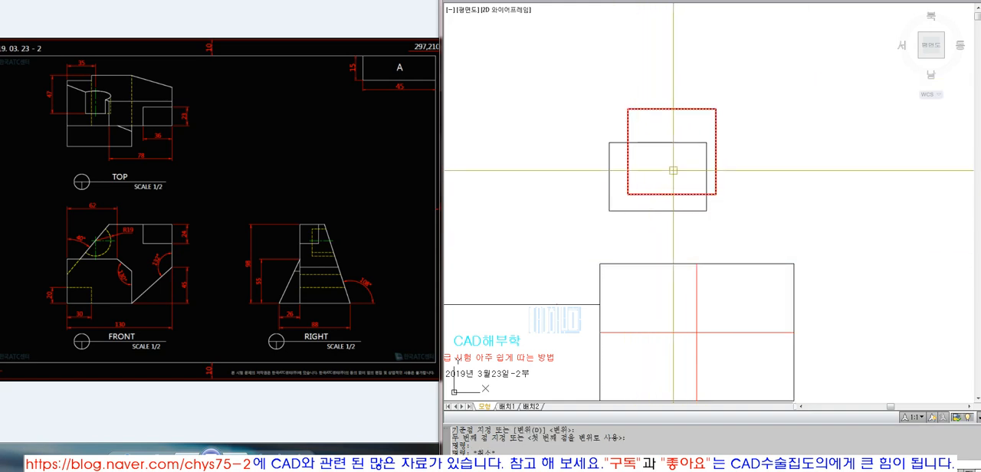
Step: Scale the 297 by 210 rectangle by a factor of 2 from its lower-left corner
text(sc)
key(space)
click(663, 212)
key(space)
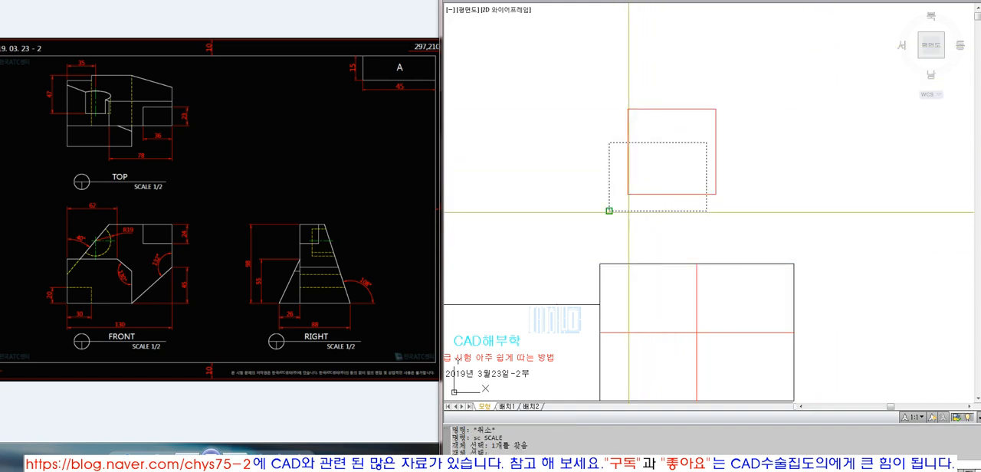
click(628, 212)
text(2)
Step: Move the red, nearly square rectangle to about the centre of the enlarged rectangle with ortho mode off
key(space)
text(m)
key(space)
click(716, 142)
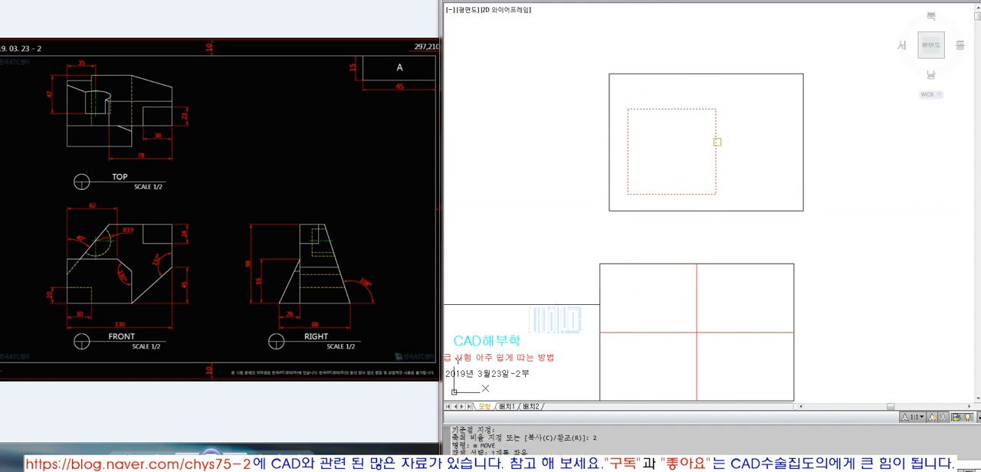
key(space)
key(F8)
click(667, 154)
click(704, 140)
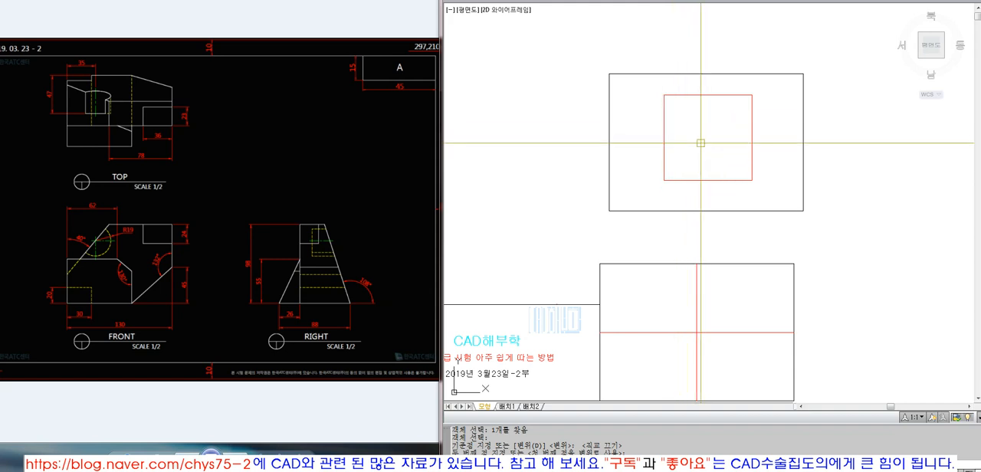
Step: Erase the enlarged rectangle and the red rectangle inside it
click(632, 74)
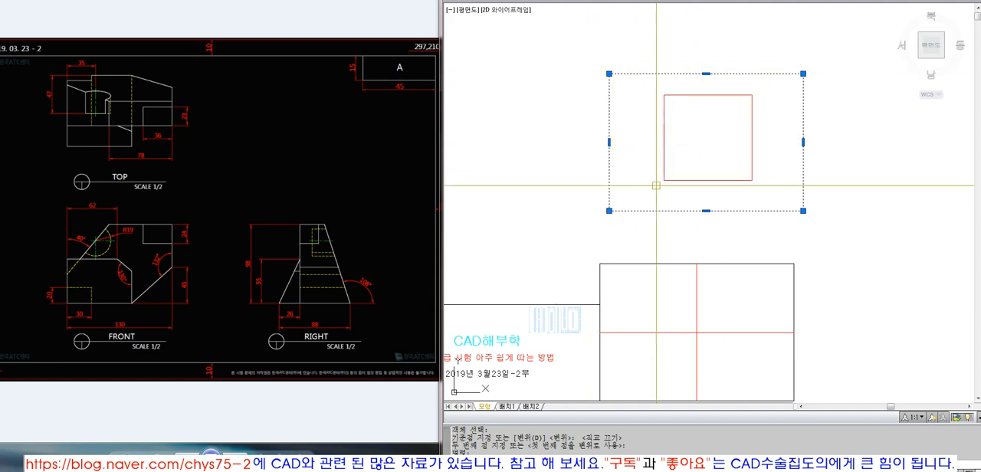
key(Escape)
click(745, 230)
click(711, 158)
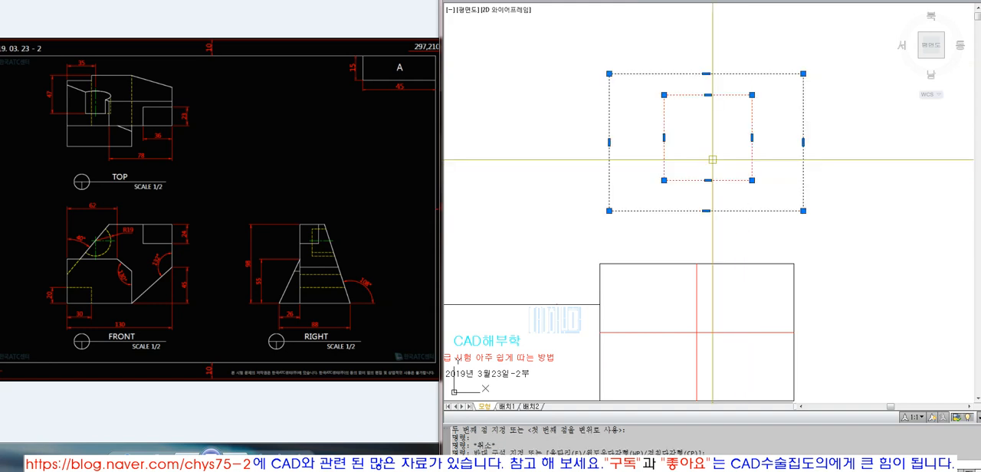
text(e)
key(space)
Step: Zoom to the outer rectangle of the divided frame as an object
text(z)
key(space)
text(o)
key(space)
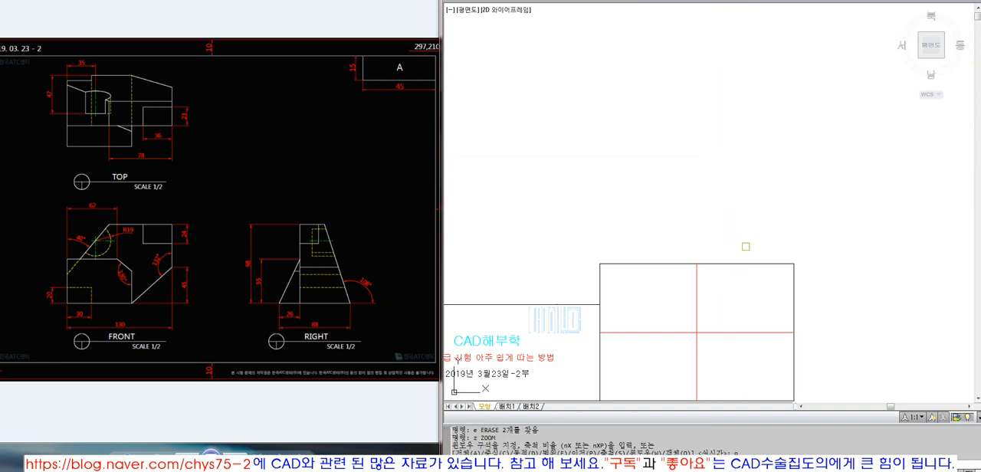
click(745, 264)
key(space)
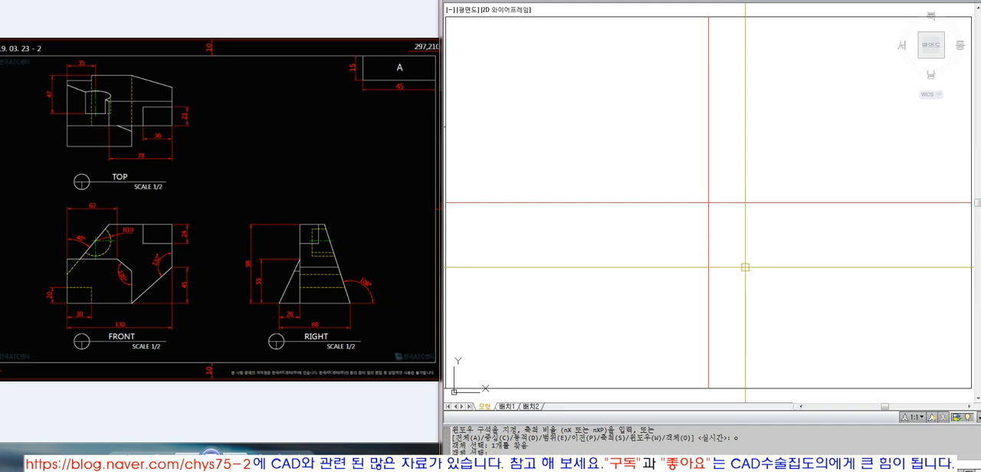
key(space)
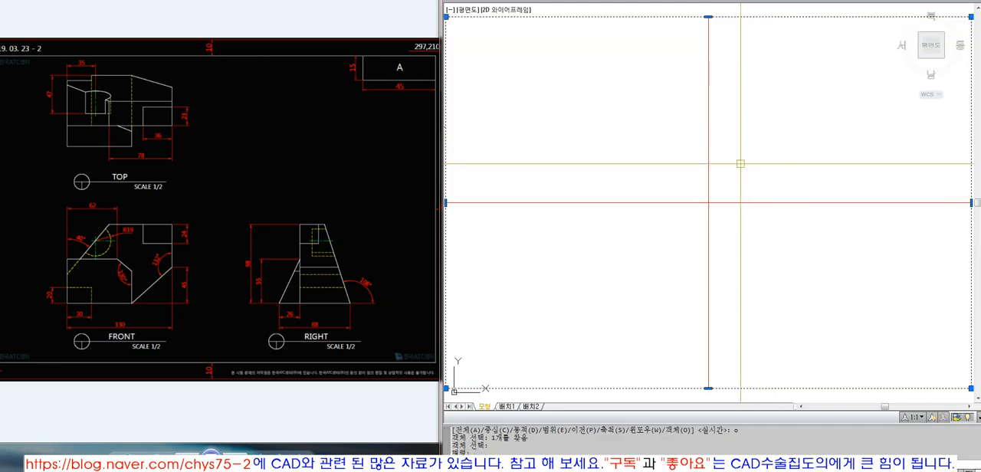
key(Escape)
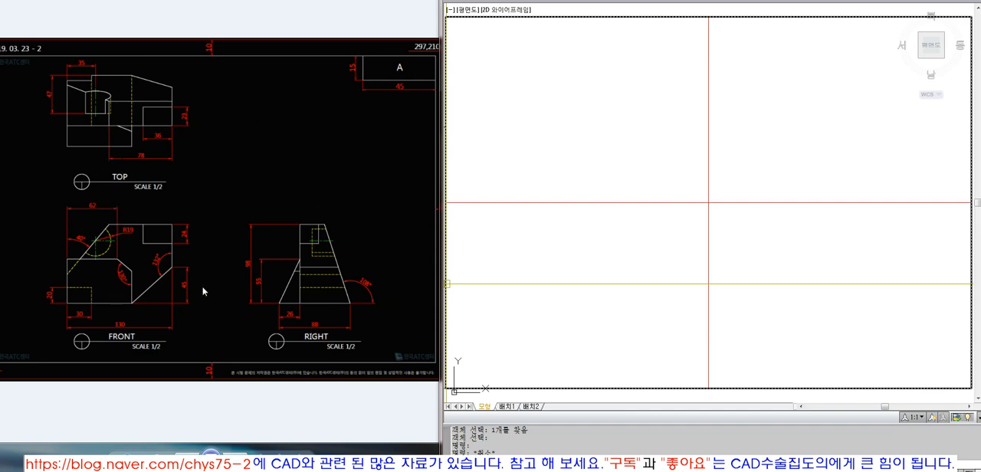
double_click(650, 286)
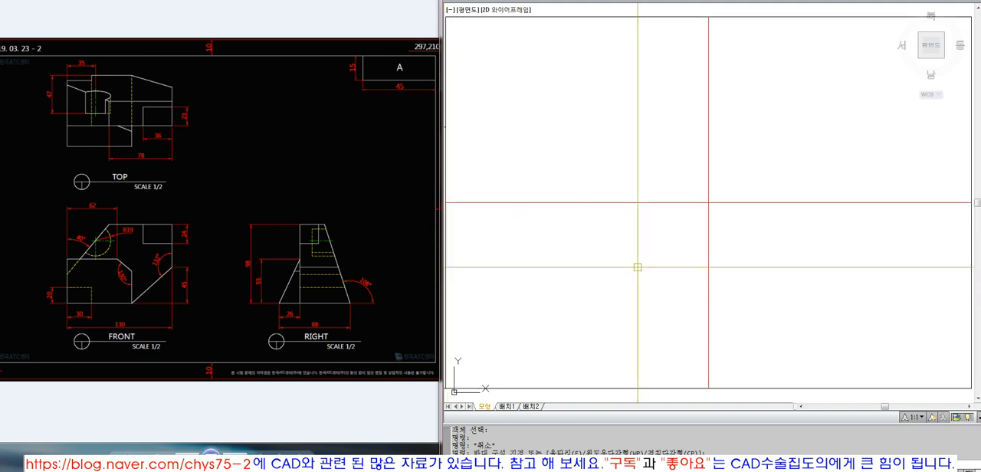
key(Escape)
text(l;)
key(Escape)
key(Escape)
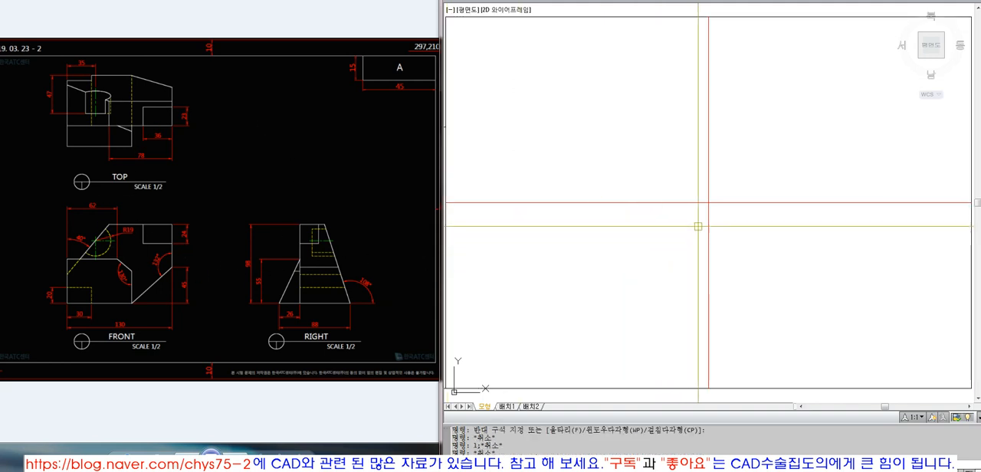
Step: Draw a diagonal line across the lower-left cell from the divider intersection to the frame's lower-left corner
text(l)
key(space)
click(708, 203)
click(447, 385)
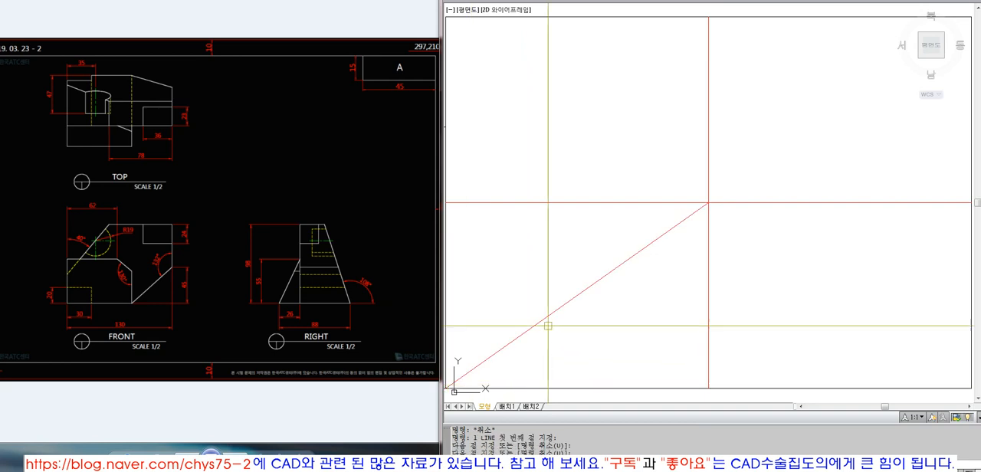
Step: Draw a short vertical line upward from the diagonal's midpoint with ortho mode on
click(563, 307)
key(F8)
click(596, 227)
key(space)
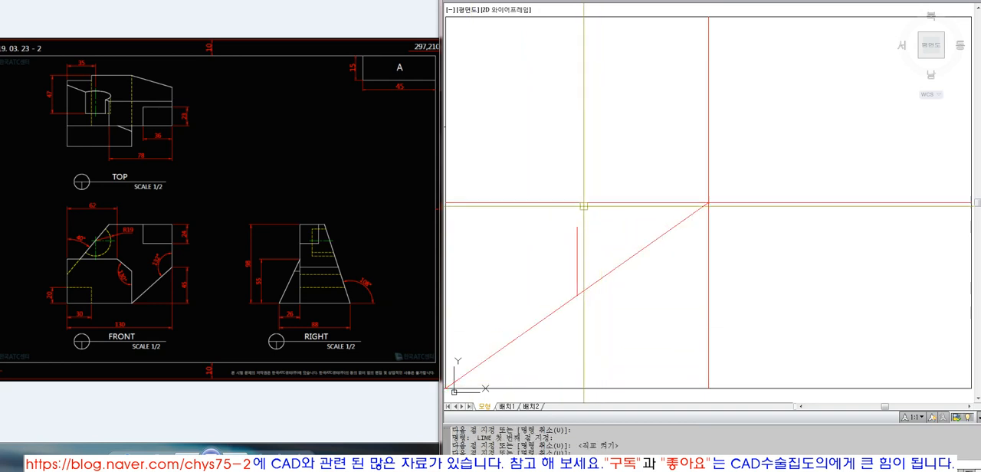
Step: Extend the short vertical line up to the horizontal divider and down to the frame's bottom edge
text(ex)
key(space)
click(585, 204)
key(space)
click(576, 236)
key(space)
key(space)
click(603, 361)
click(578, 400)
Step: Draw a short horizontal line to the right from the diagonal's midpoint
key(space)
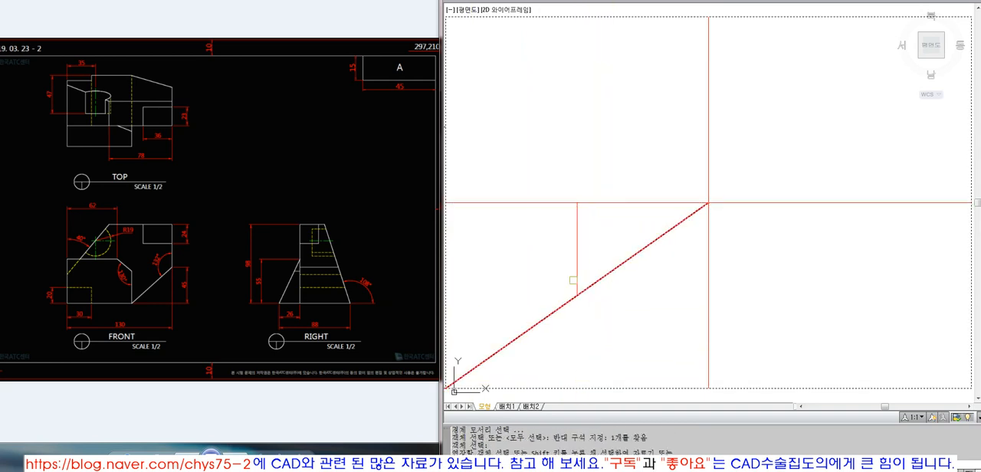
click(576, 271)
key(space)
text(l)
Step: Extend the short horizontal line to the vertical divider and to the frame's left edge
key(space)
click(577, 295)
click(635, 293)
key(space)
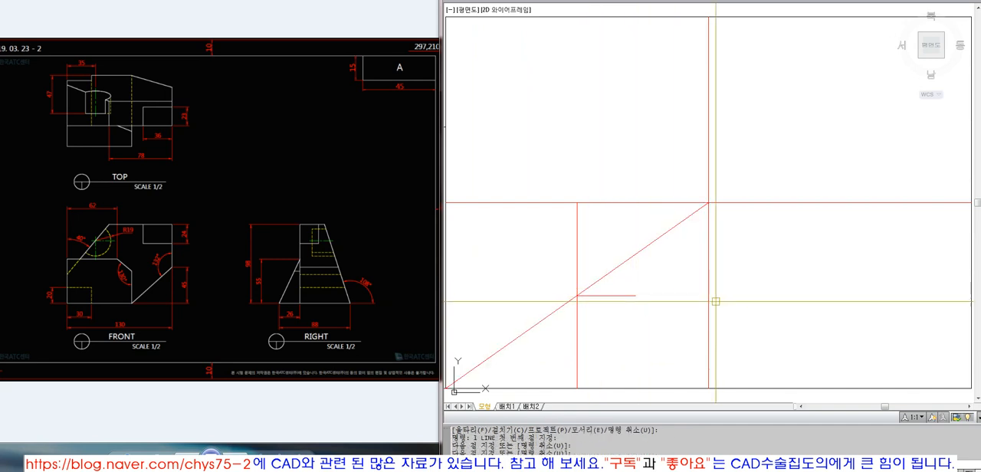
text(ex)
click(709, 300)
key(space)
click(644, 292)
click(447, 221)
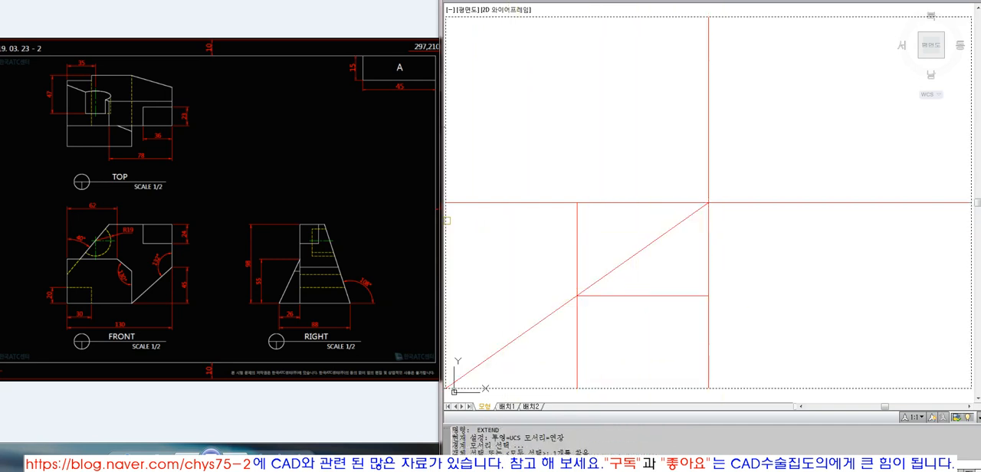
click(588, 295)
key(space)
Step: Erase the diagonal construction line from the lower-left cell
text(e)
drag(626, 283, 610, 232)
key(space)
Step: Copy the lower-left cell's two centre lines straight up into the upper-left cell, ending at the frame's top edge
text(c)
drag(599, 272, 554, 314)
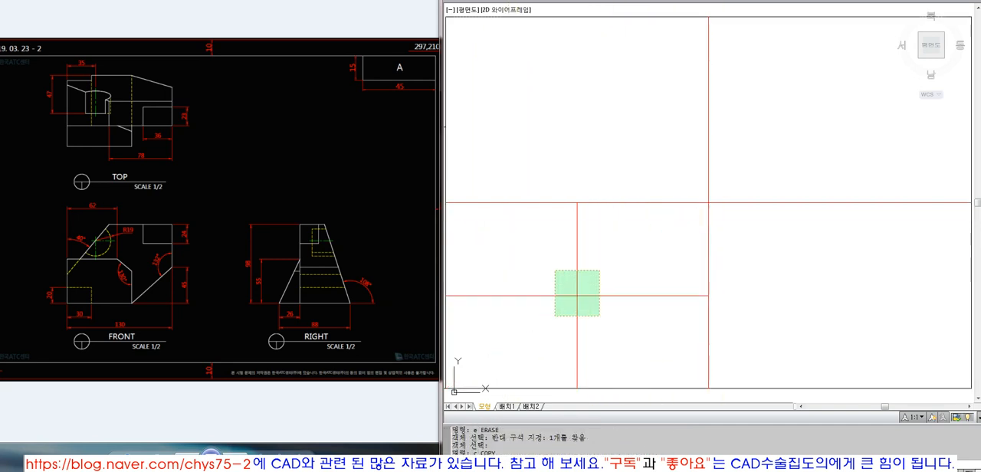
key(space)
click(707, 367)
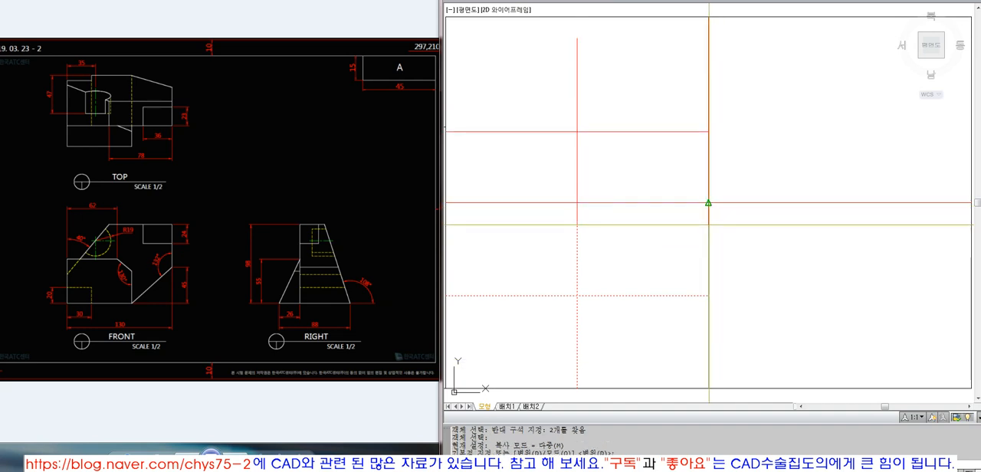
text(per)
click(729, 205)
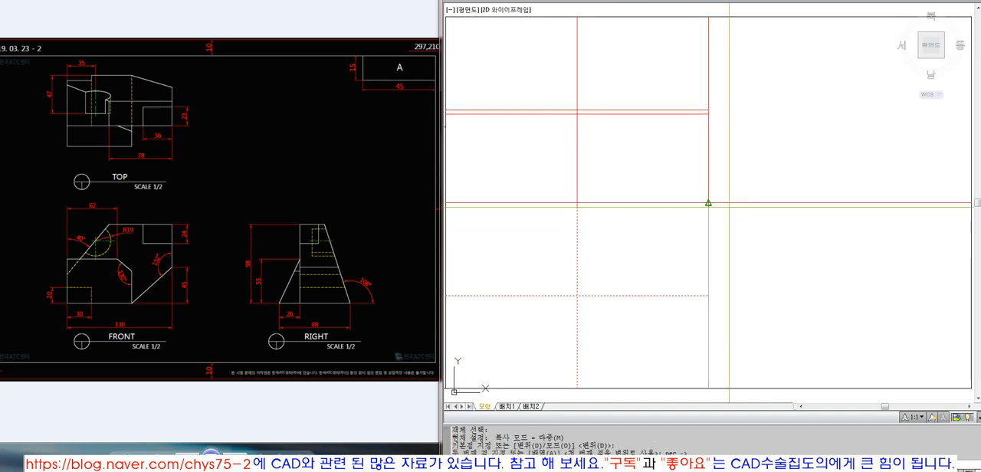
key(space)
Step: Try to copy the lower-left cell's centre lines across from the frame's left edge to the vertical divider
text(c)
drag(625, 330, 537, 259)
key(space)
click(446, 203)
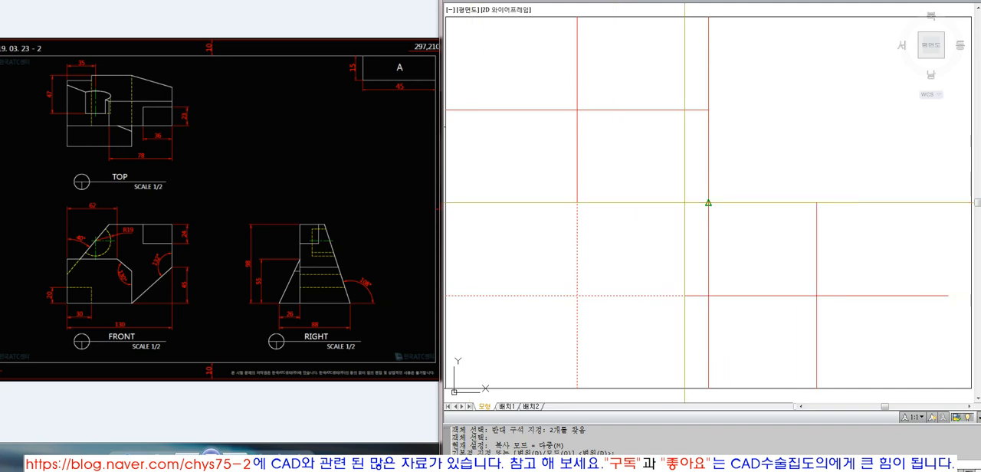
click(708, 203)
key(space)
key(ctrl+z)
Step: Copy the lower-left cell's two centre lines horizontally into the lower-right cell, ending at the frame's right edge
text(c)
drag(628, 261, 553, 322)
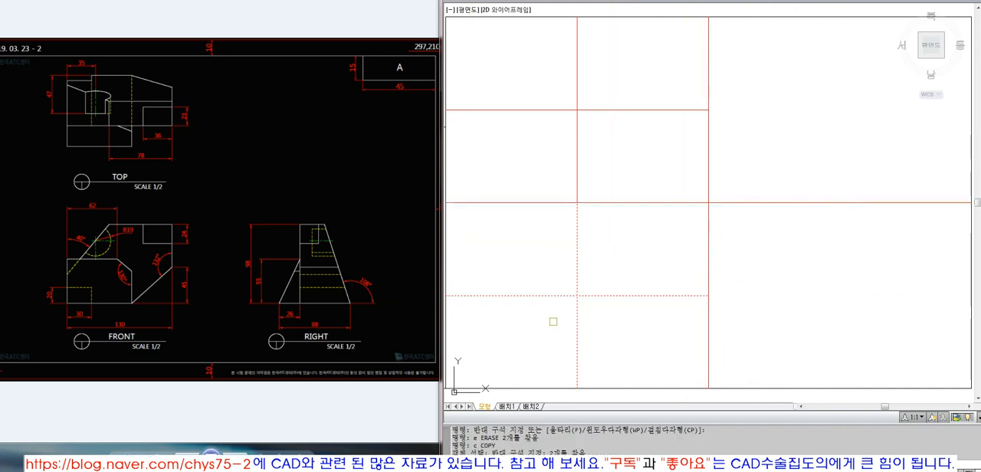
key(space)
text(per)
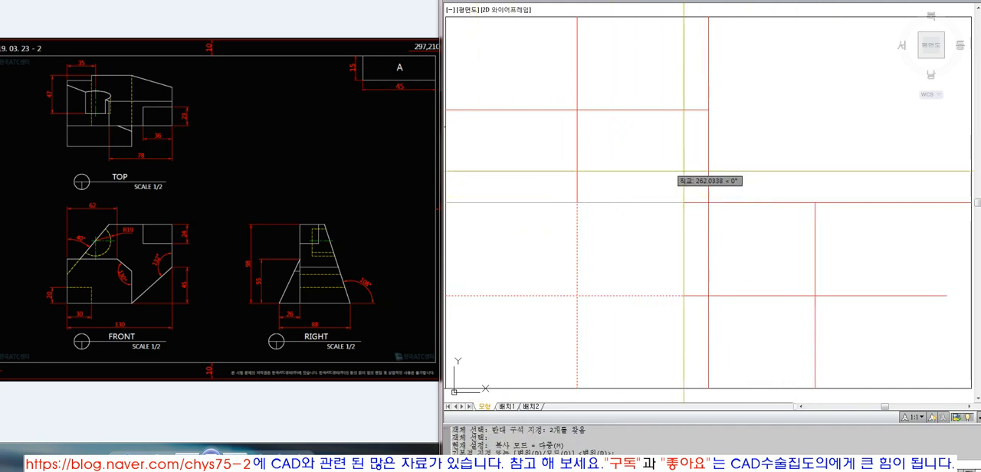
key(Escape)
Step: Erase the horizontal and vertical dividers that cross at the middle of the frame
drag(744, 211, 688, 173)
text(e ERASE 2개를 찾음)
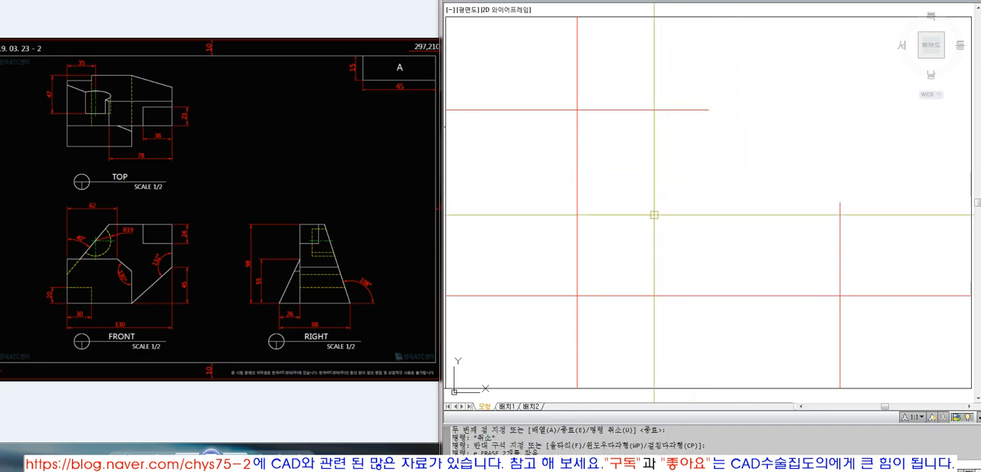
drag(600, 135, 539, 89)
key(Escape)
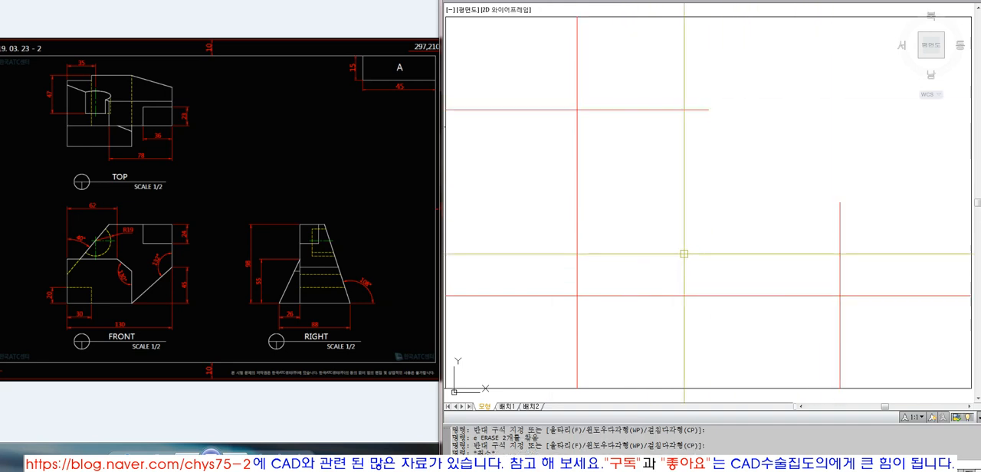
key(Escape)
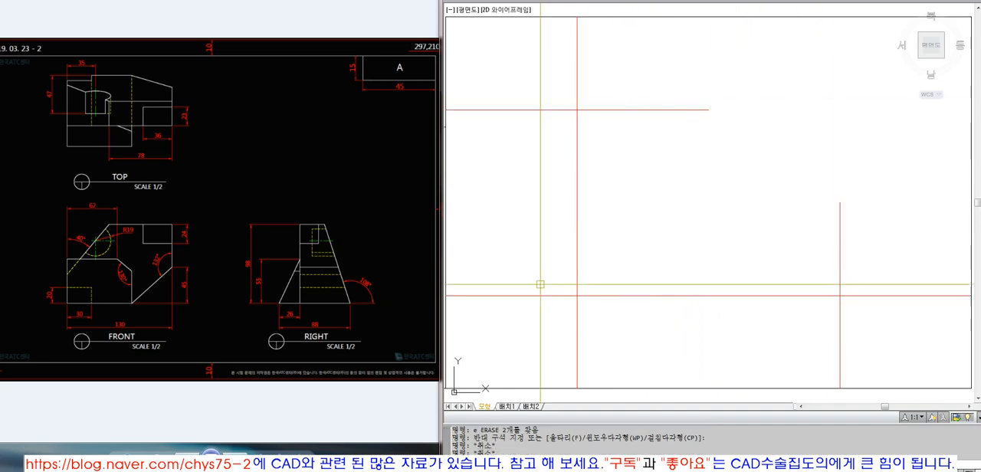
Step: Bring up the white-background version of the exam drawing as reference and fit the outer frame in the drawing view
click(224, 450)
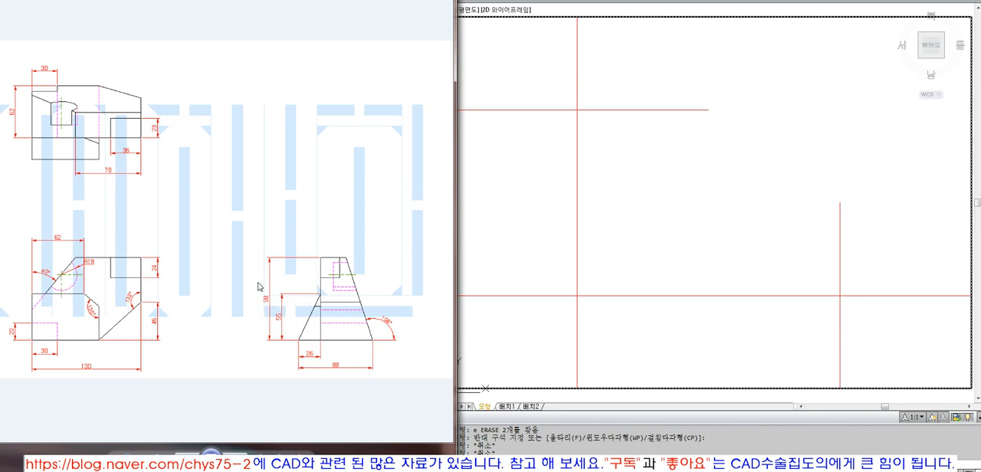
click(640, 326)
key(Escape)
key(Escape)
scroll(639, 310, down, 2)
text(z)
key(Return)
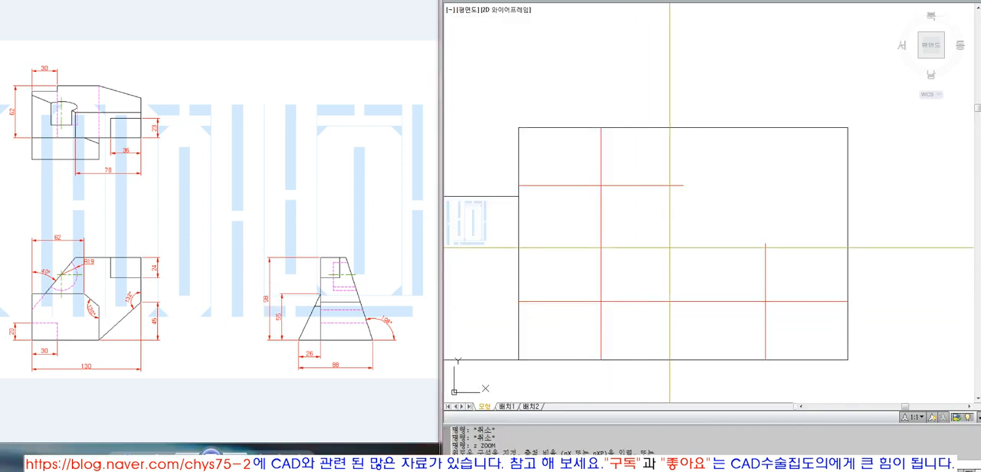
text(o)
key(Return)
click(695, 128)
key(Return)
key(Escape)
key(Escape)
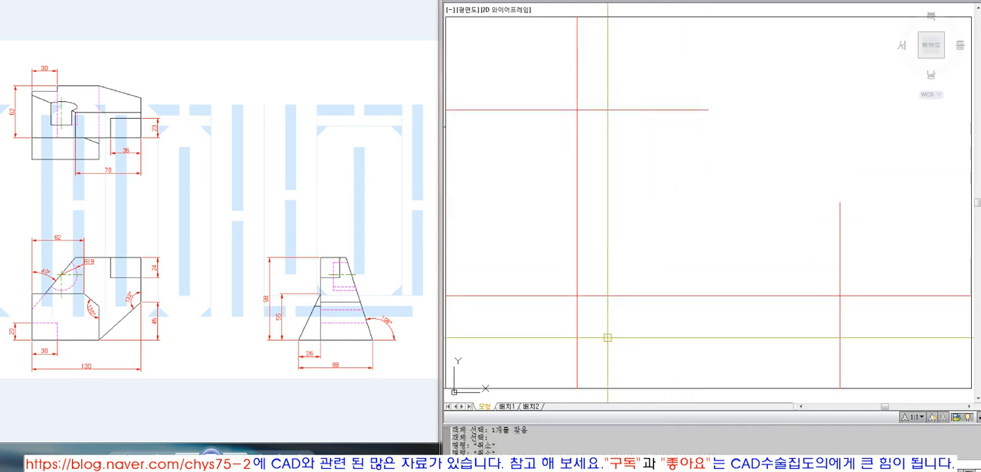
Step: Offset the lower-left cell's vertical centre line to both sides by half of the front view's 130 width
text(o)
key(Return)
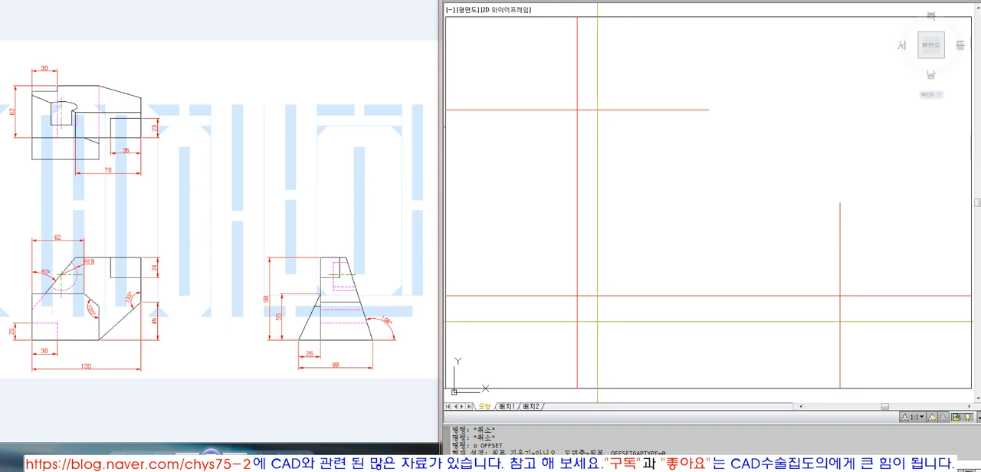
click(576, 321)
click(552, 311)
click(577, 311)
click(598, 311)
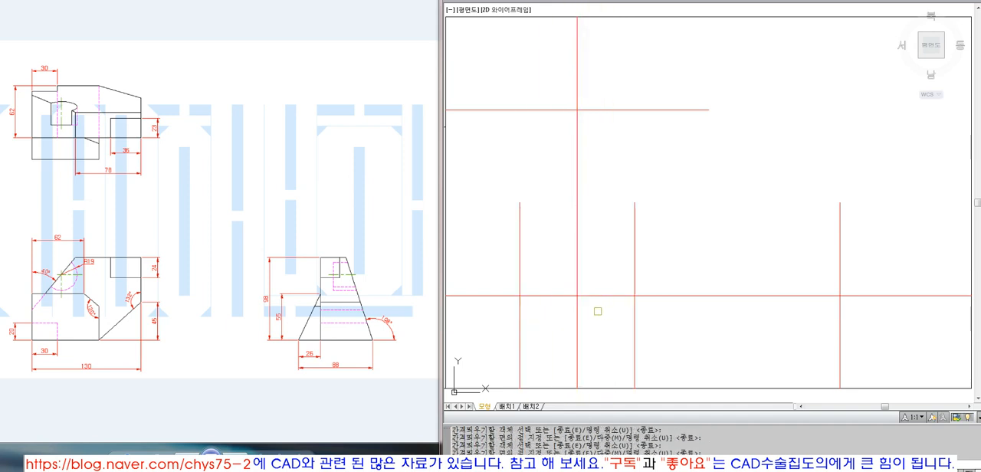
Step: Erase the original vertical centre line between the two offset lines in the lower-left cell
key(Return)
click(577, 312)
text(e)
key(Return)
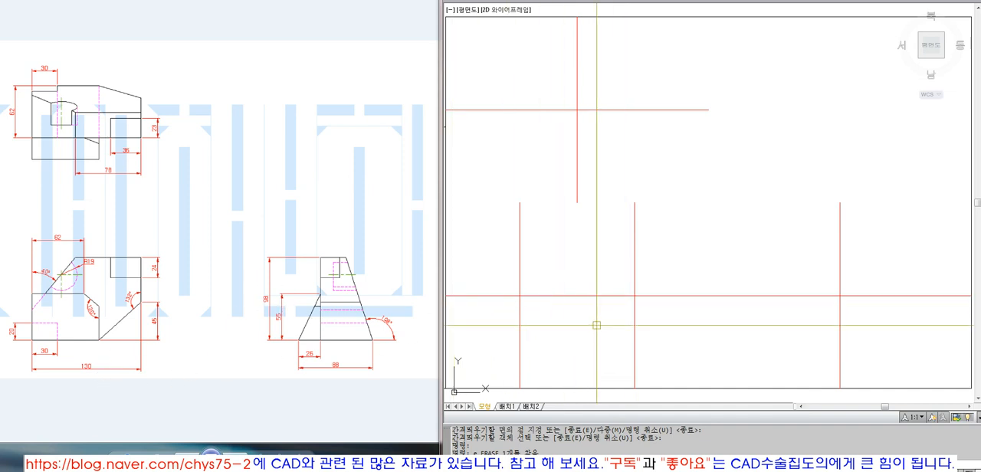
Step: Offset the lower-left cell's horizontal centre line to both sides by half of the 98 height and erase the original line
text(o)
key(Return)
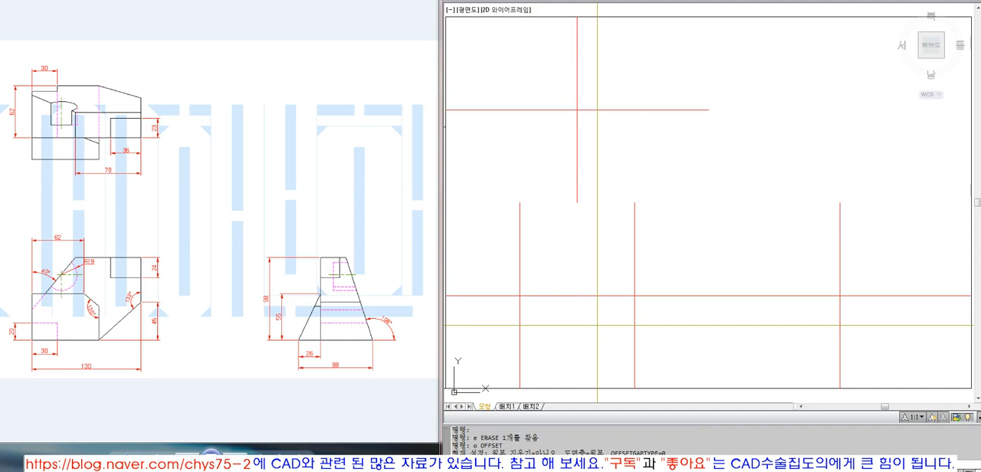
text(49)
key(Return)
click(602, 295)
click(604, 281)
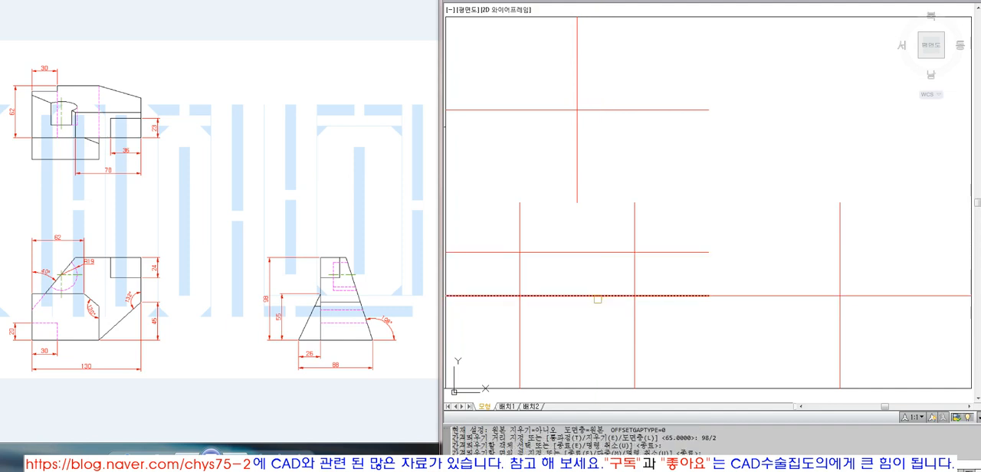
click(598, 297)
click(598, 304)
text(e)
click(598, 297)
Step: Trim the four crossing offset lines in the lower-left cell to a closed rectangle for the front view
text(tr)
click(656, 349)
click(501, 222)
key(space)
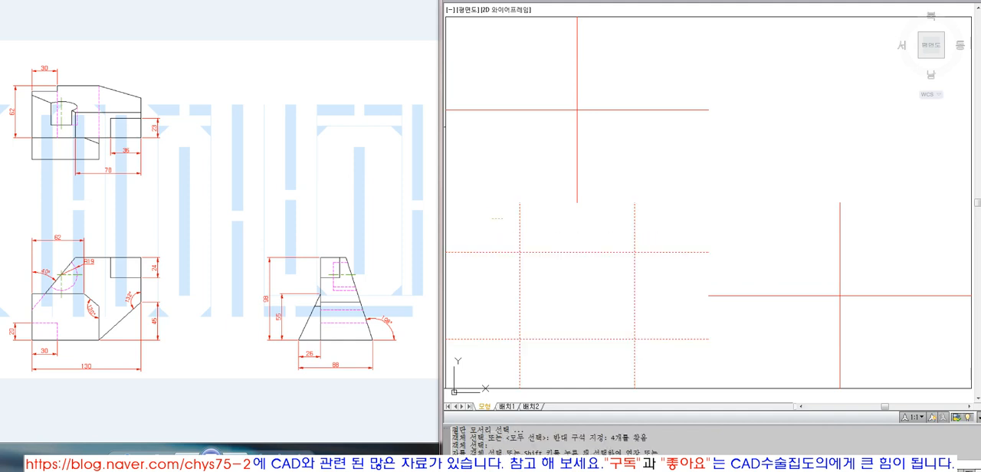
click(509, 232)
click(648, 219)
click(653, 303)
click(660, 354)
click(498, 237)
key(space)
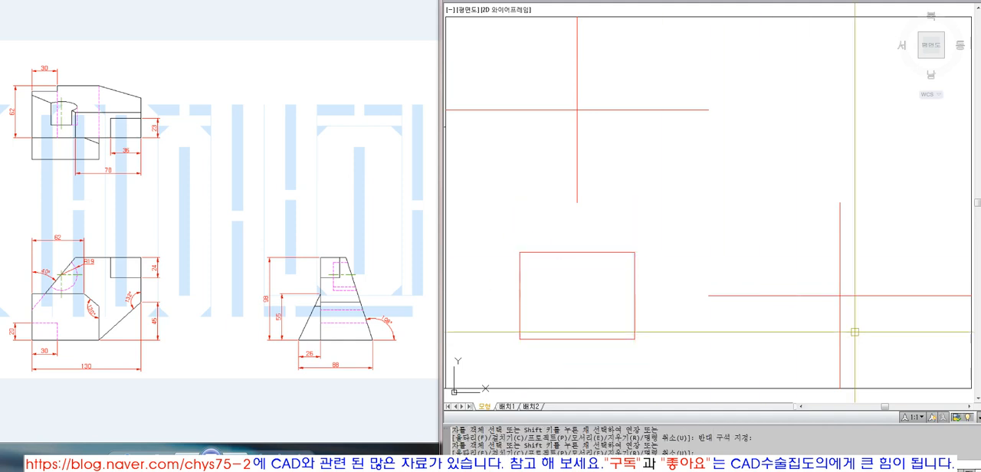
Step: Move the front view rectangle and the remaining red centre lines to the black outline layer
click(897, 363)
click(516, 108)
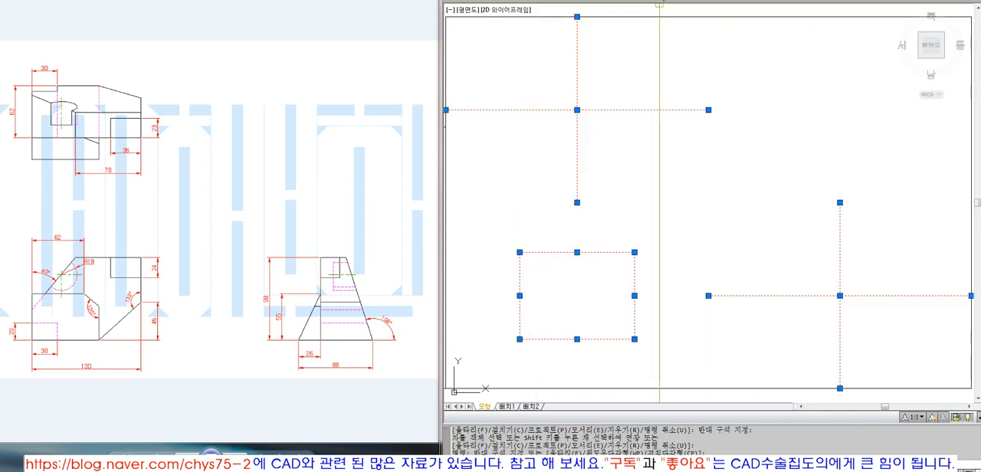
click(662, 1)
click(660, 70)
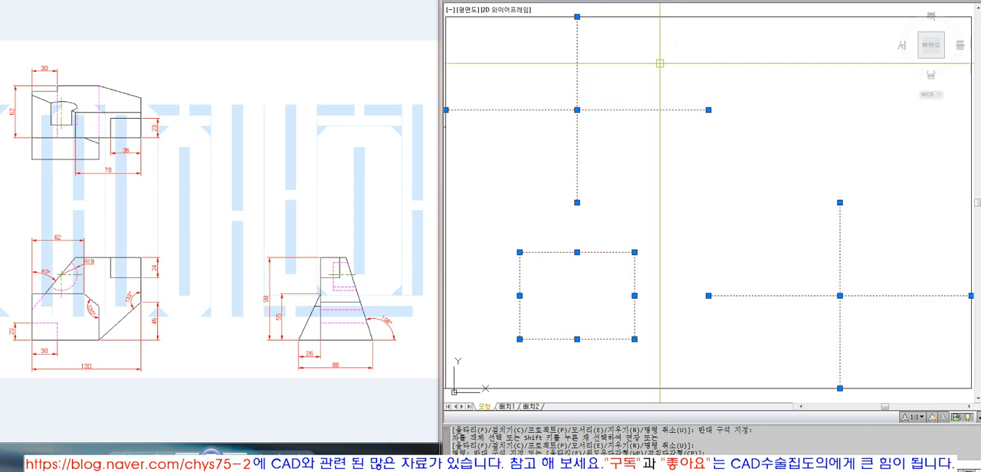
key(Escape)
Step: Add linear dimensions for the front view rectangle's height and width
click(724, 1)
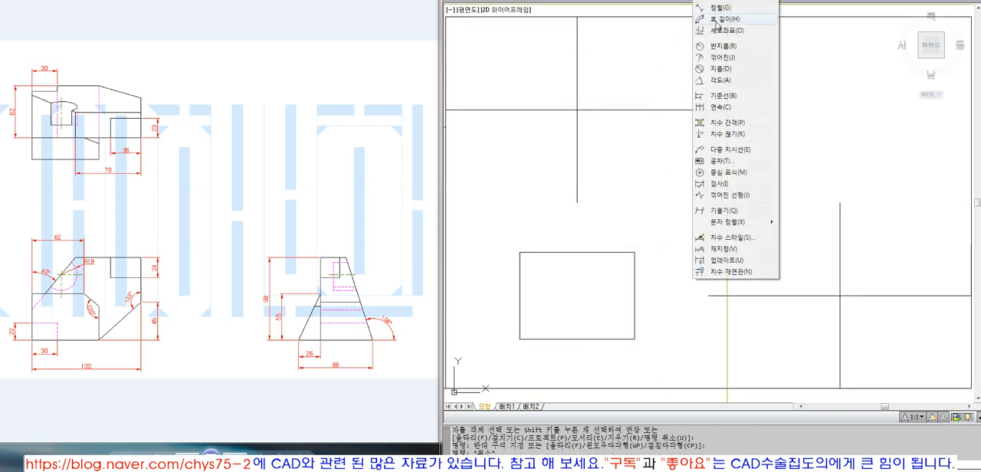
click(719, 3)
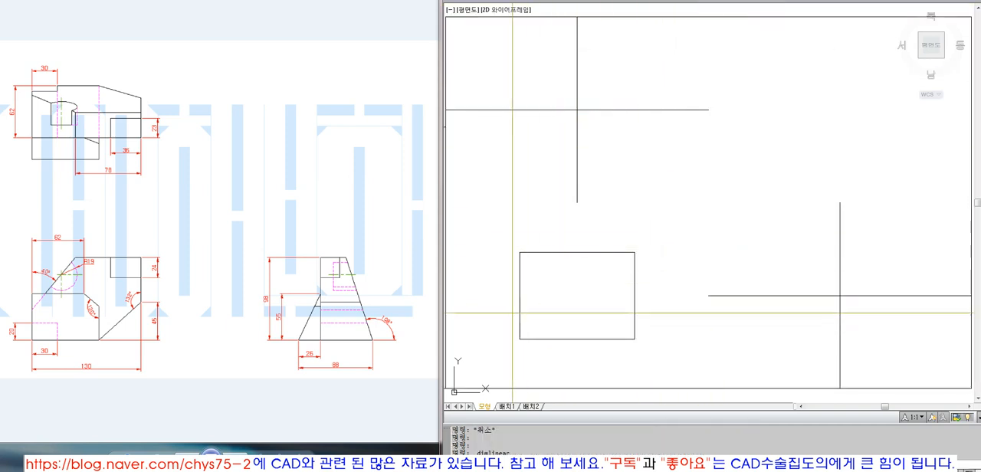
click(520, 252)
click(519, 339)
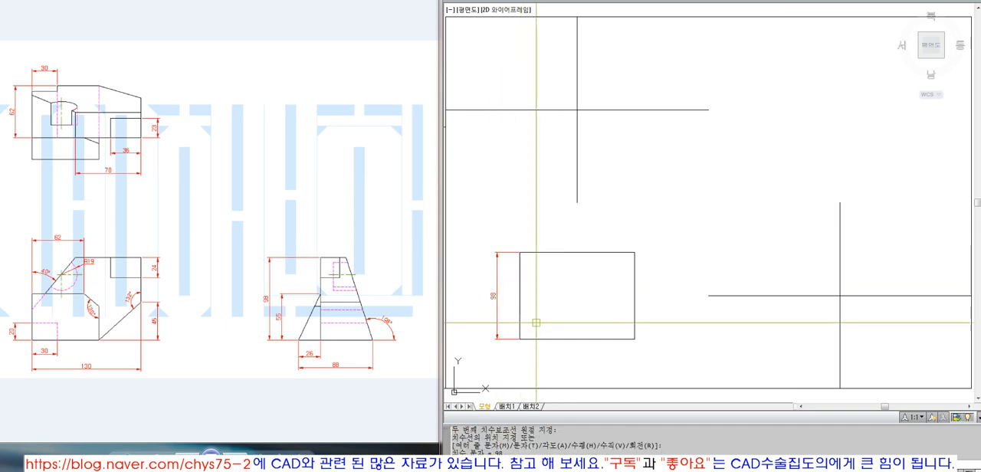
click(497, 299)
key(space)
click(634, 339)
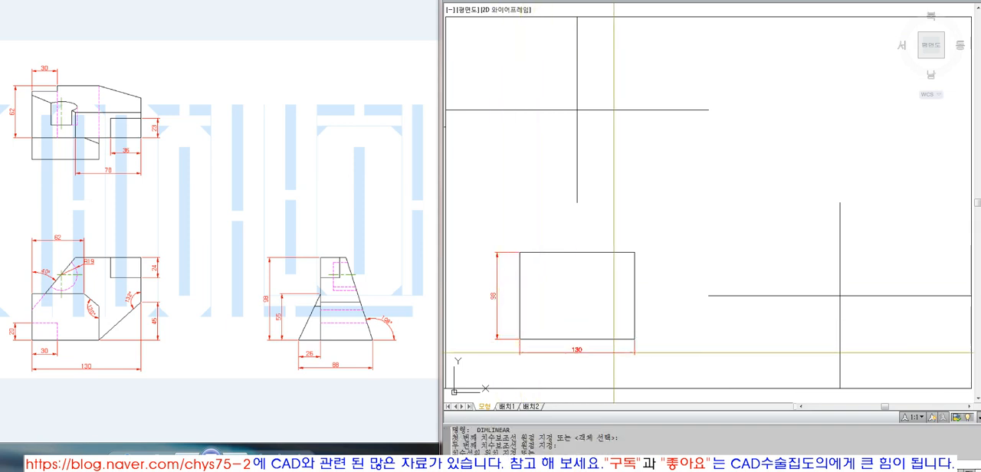
click(587, 355)
Step: Erase the height and width dimensions of the front view rectangle
click(582, 354)
click(502, 335)
click(488, 345)
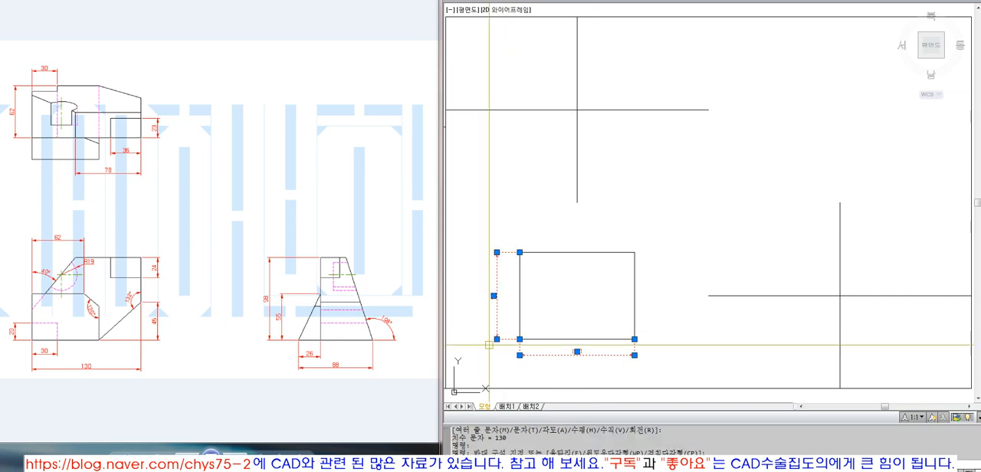
text(e)
key(space)
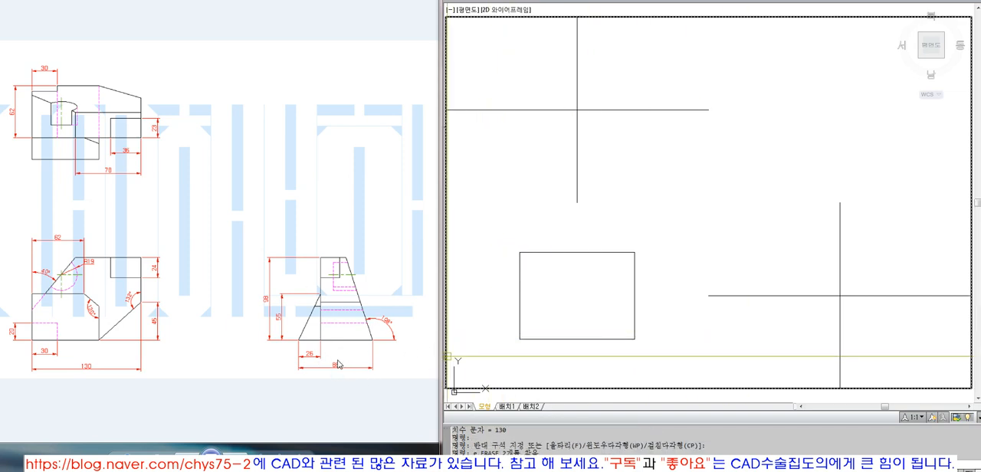
Step: Offset the lower-right cell's vertical centre line to both sides by 88/2 and erase the original line
text(o)
key(Return)
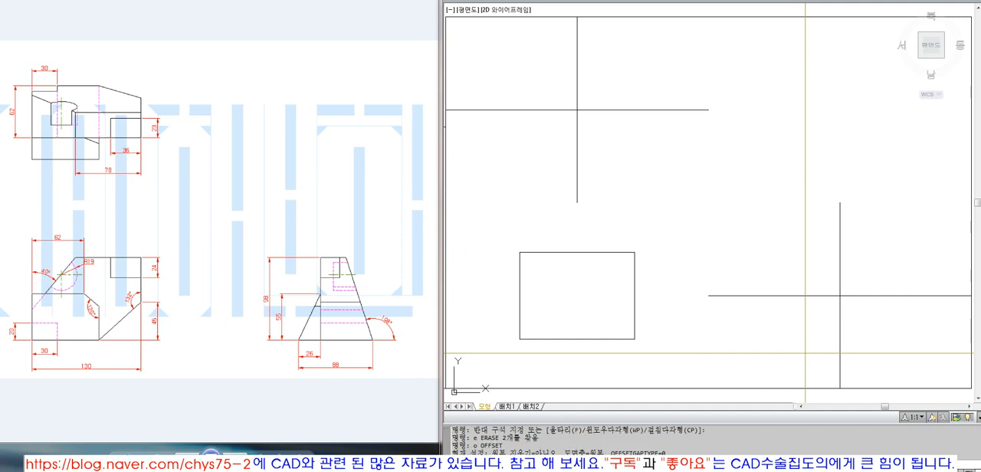
text(88/2)
key(Return)
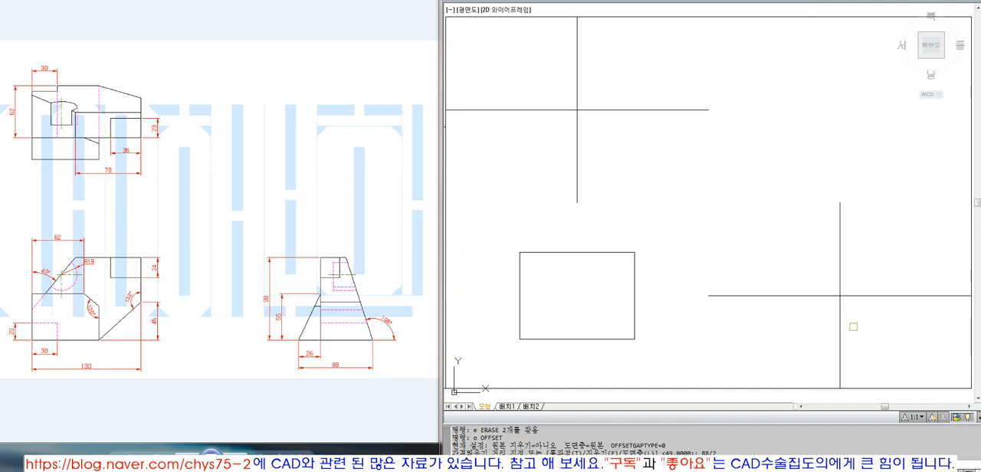
click(841, 326)
click(828, 320)
click(839, 314)
click(846, 314)
click(841, 312)
key(Return)
text(e)
key(Return)
click(841, 313)
key(Return)
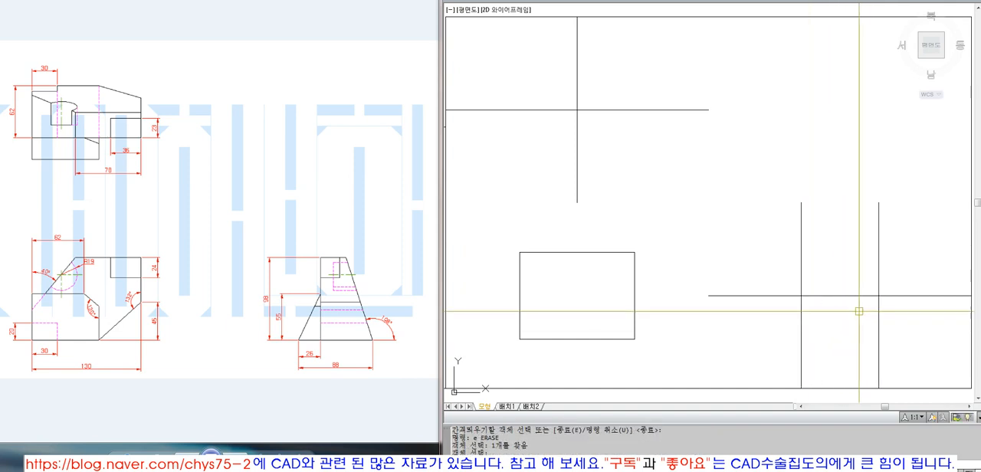
Step: Draw a horizontal line from the front view's upper-right corner and extend it to the far vertical line of the side view
click(634, 255)
click(860, 263)
text(ex EXTEND)
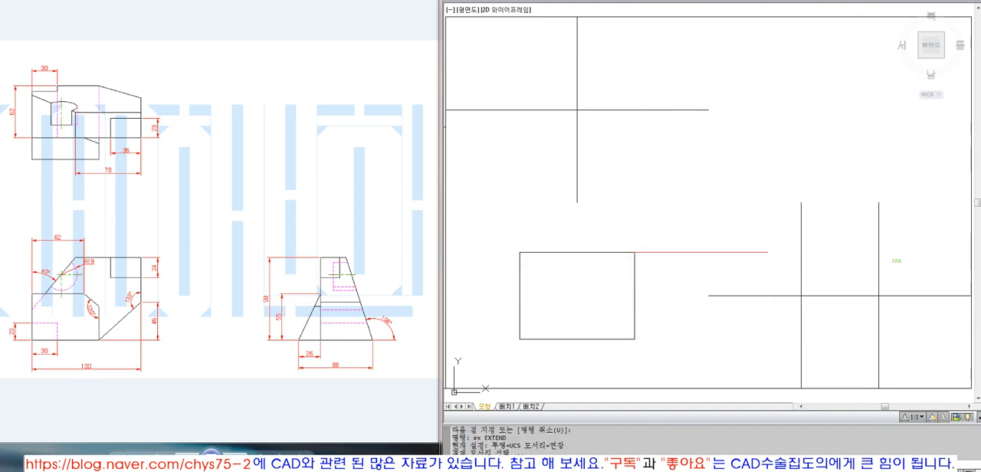
click(879, 263)
key(space)
click(755, 252)
Step: Copy the horizontal projection line from the front view's upper-right corner to its lower-right corner
text(c)
click(660, 251)
key(space)
click(635, 253)
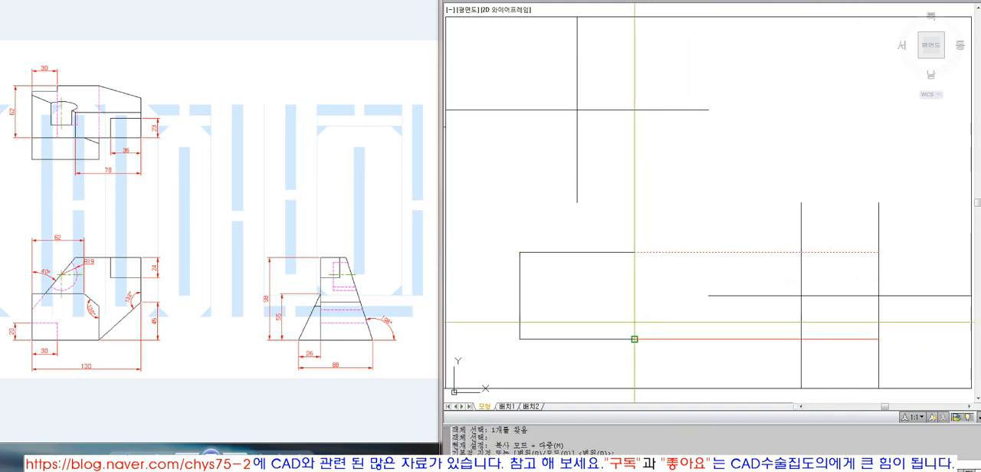
click(634, 339)
key(space)
Step: Trim both horizontal projection lines between the front view and the side view's near vertical line
text(t)
drag(904, 323, 778, 313)
key(space)
drag(773, 332, 768, 350)
drag(773, 263, 763, 233)
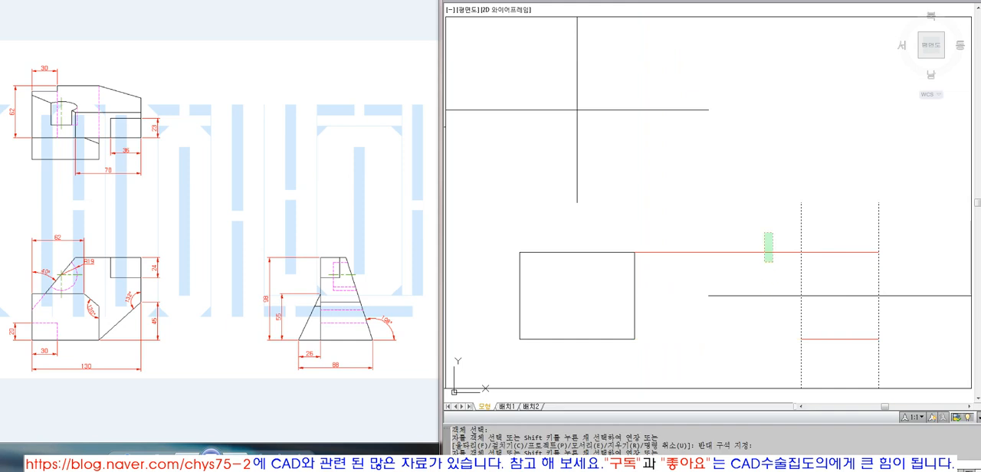
Step: Trim the parts of the side view's vertical lines that stick out above its top edge
key(space)
key(space)
click(858, 251)
key(space)
drag(898, 231, 769, 233)
drag(909, 361, 835, 357)
key(Escape)
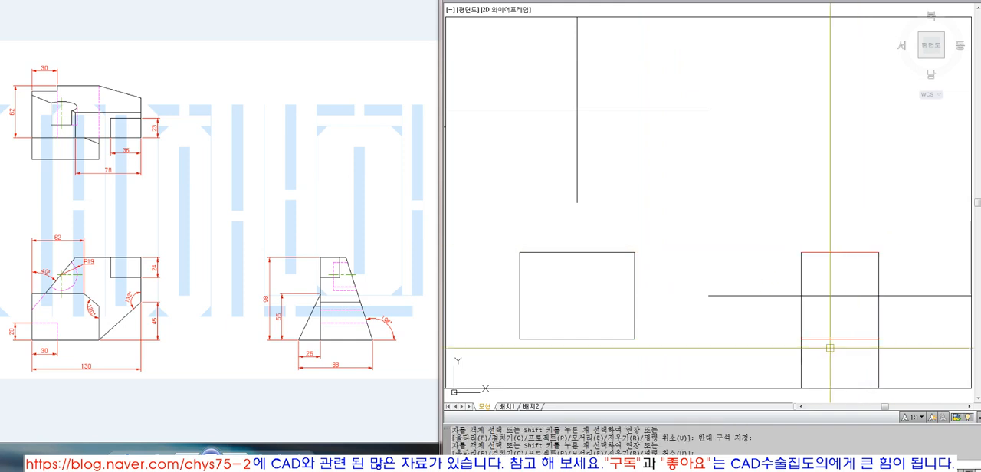
Step: Trim the side view's vertical lines below its bottom edge and erase the horizontal centre line crossing the view
key(space)
click(848, 338)
key(space)
drag(897, 348, 764, 356)
key(space)
text(e)
click(850, 294)
key(space)
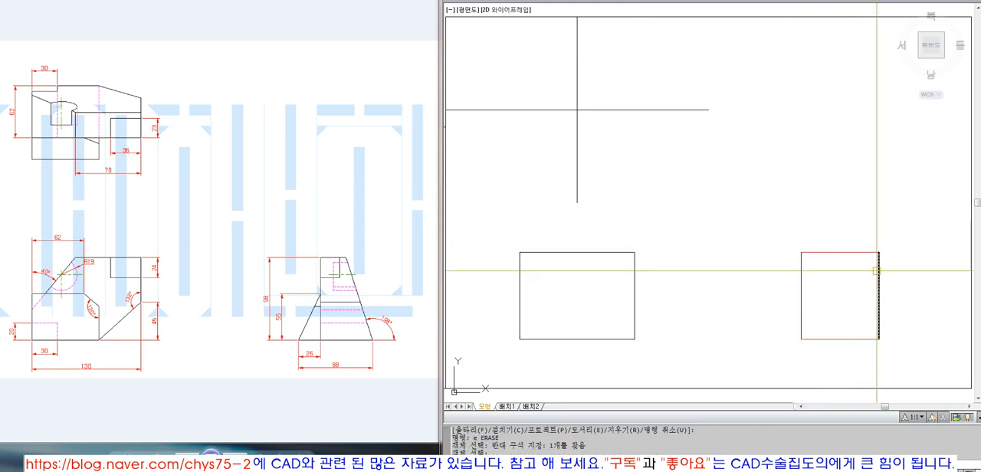
Step: Match the side view's red top and bottom edges to the properties of its black vertical edge
text(ma)
click(877, 272)
drag(892, 280, 767, 228)
drag(767, 228, 892, 340)
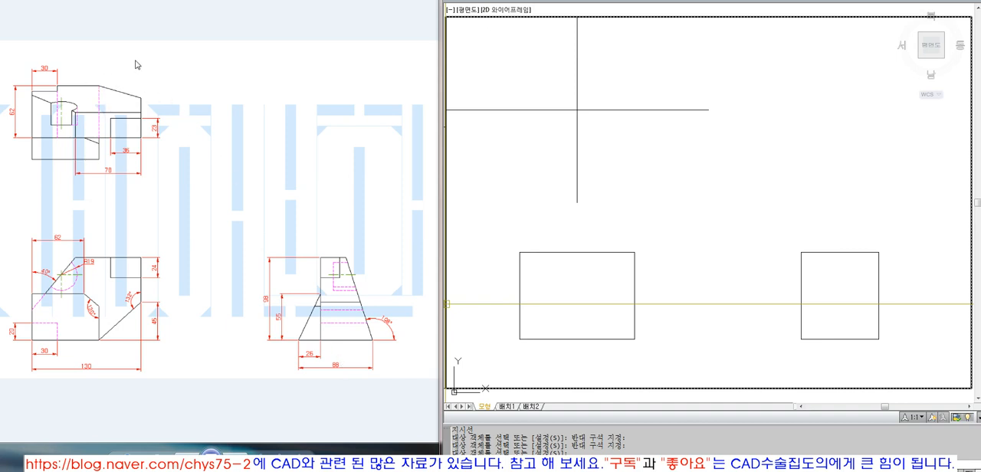
Step: Draw a vertical projection line upward from the side view's upper-left corner
key(l)
key(space)
click(801, 252)
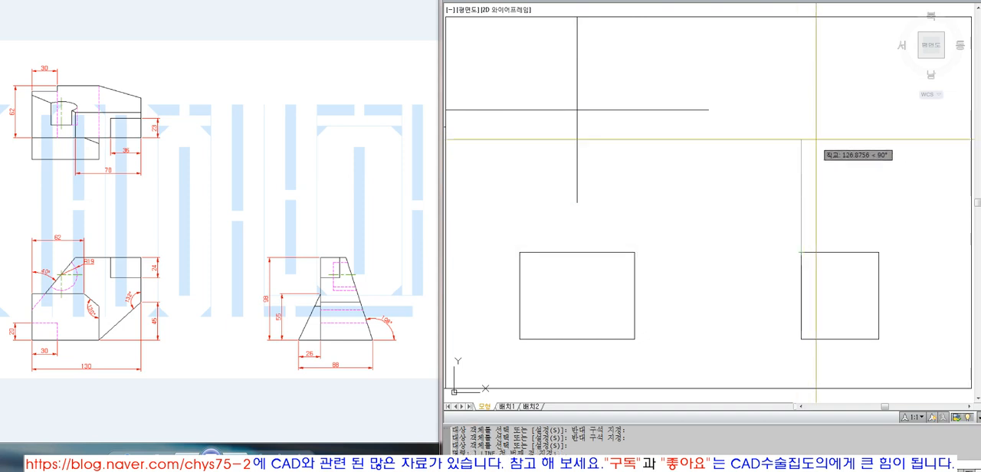
click(816, 161)
key(space)
Step: Offset the upper-left cell's horizontal centre line to both sides by 88/2 for the top view
key(o)
key(space)
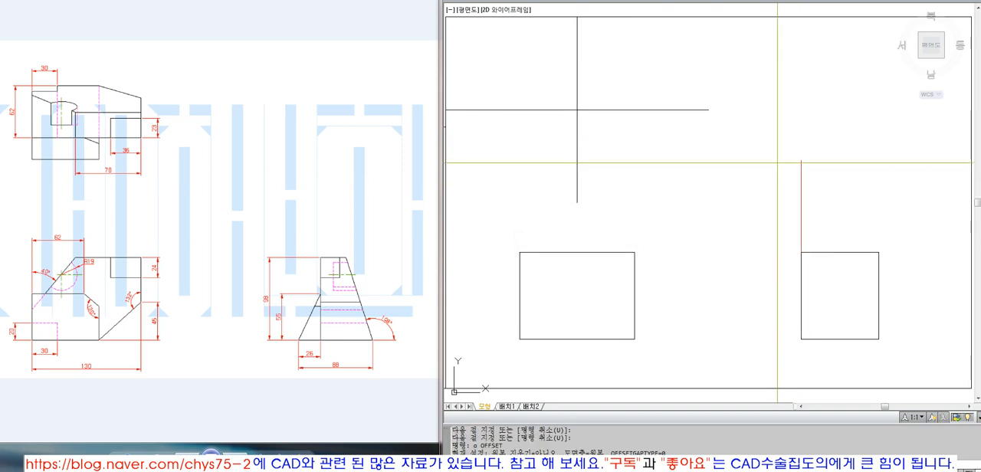
text(88/2)
key(Return)
click(703, 110)
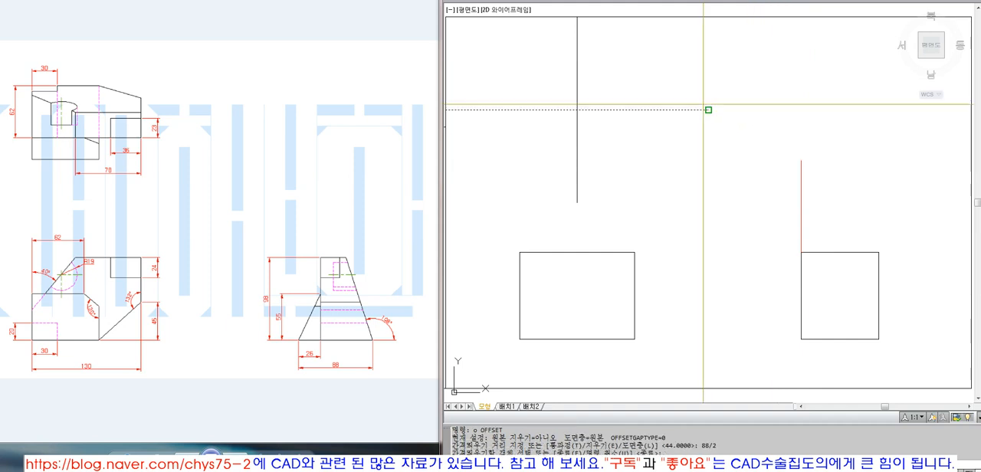
click(706, 110)
click(695, 183)
key(space)
click(702, 117)
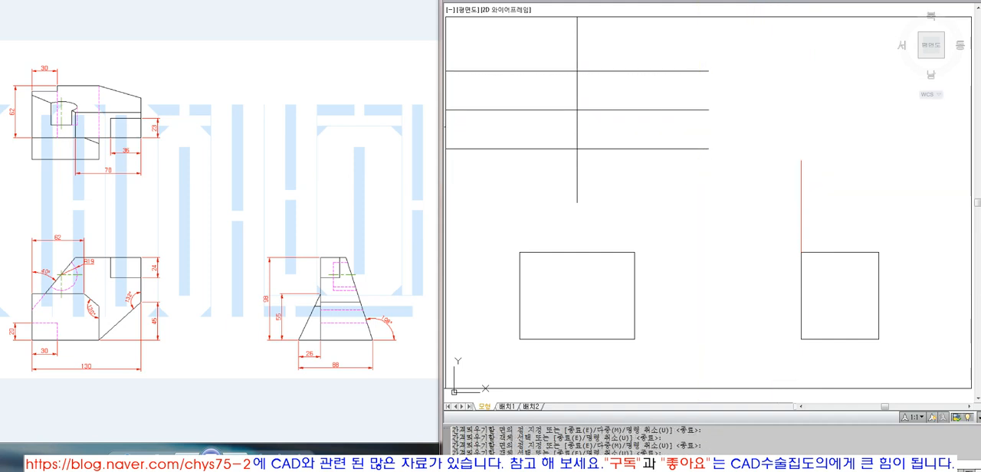
Step: Erase the original horizontal centre line between the two offset lines in the upper-left cell
text(e)
key(space)
click(691, 92)
text(e l)
Step: Draw a horizontal line from the end of the top view's lower line and fillet it with radius 0 to the vertical projection line
click(709, 148)
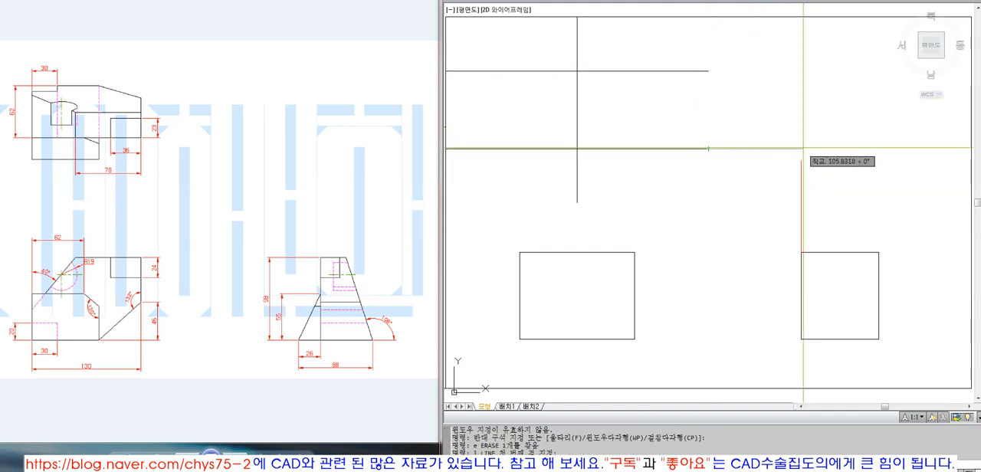
click(802, 149)
key(space)
text(f)
click(799, 168)
click(789, 148)
Step: Draw a 200-long line at 45° from the corner where the two projection lines meet
text(l)
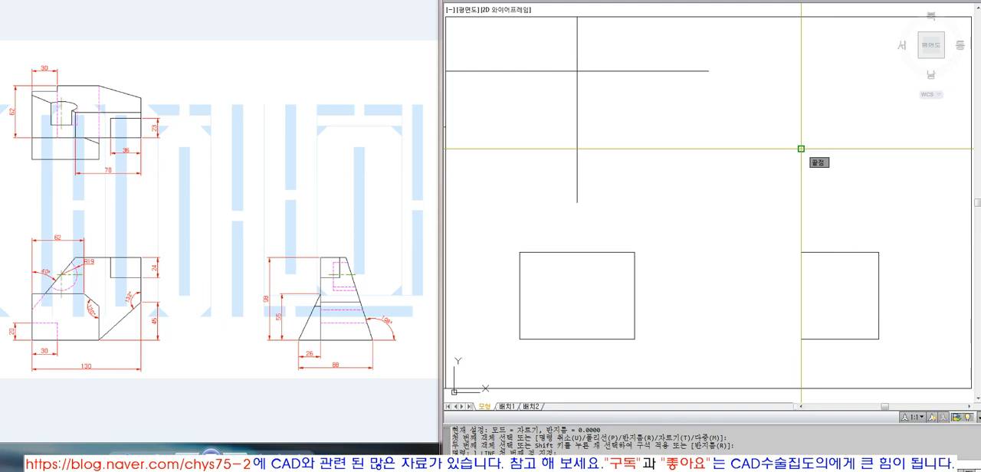
click(801, 149)
text(@200<45)
key(space)
Step: Match the 45° line to the properties of the side view's top edge
text(ma MATCHPROP)
click(841, 252)
click(834, 172)
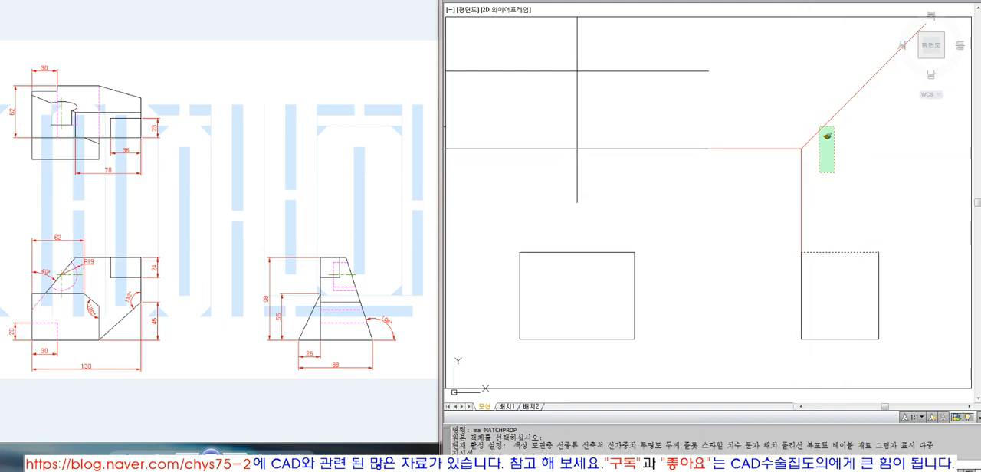
click(819, 126)
key(space)
Step: Erase the horizontal and vertical projection lines that lead to the start of the 45° line
click(822, 189)
click(758, 193)
click(755, 192)
click(744, 113)
text(e ERASE 2개를 찾음)
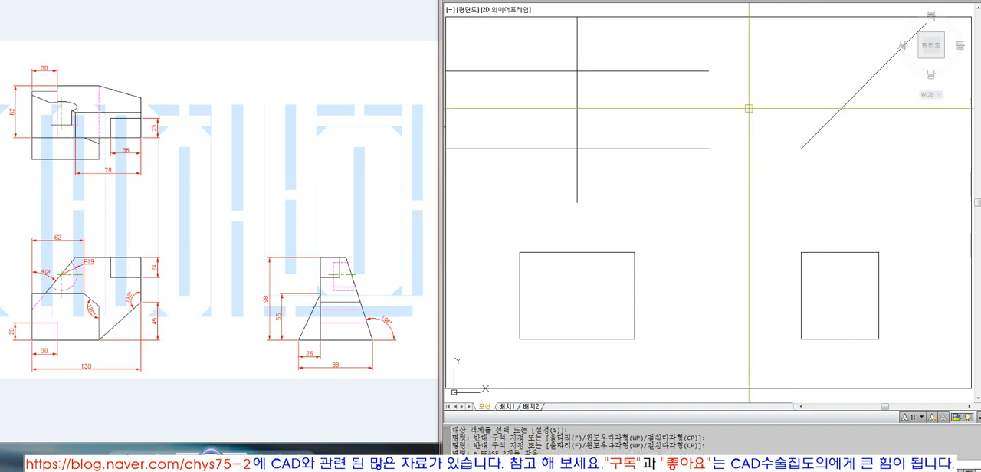
text(l)
Step: Draw vertical projection lines from the front view's two upper corners up past the top view's upper line
click(520, 252)
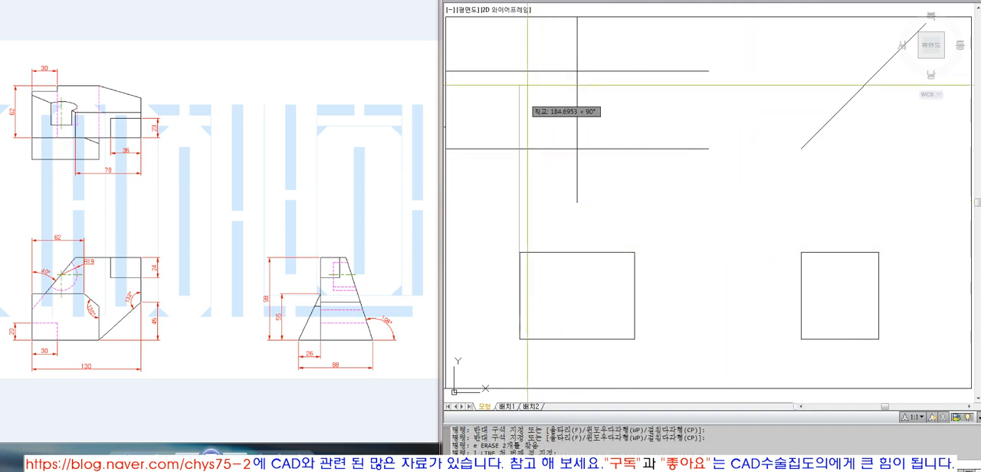
click(520, 50)
key(space)
key(space)
click(634, 252)
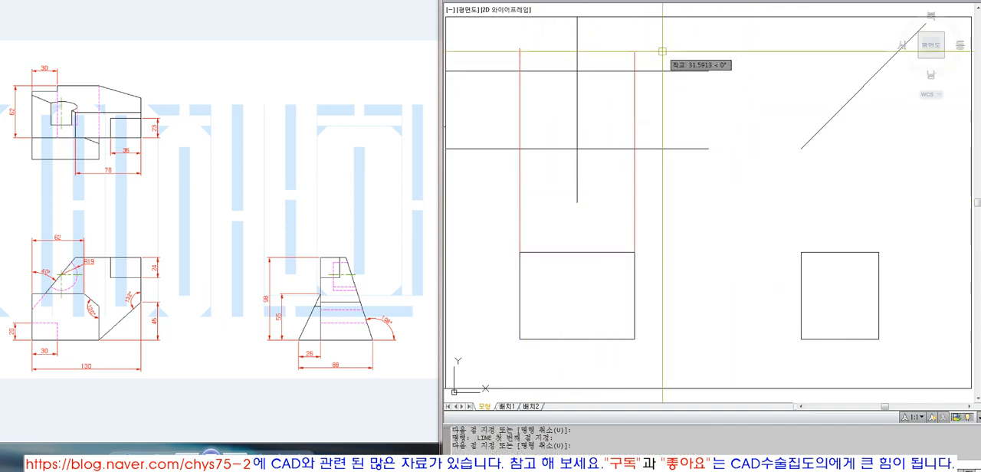
key(space)
Step: Match the two vertical projection lines to the properties of the top view's upper horizontal line
text(ma)
click(655, 71)
click(668, 49)
click(503, 149)
key(space)
Step: Erase the vertical centre line running through the top view
text(t)
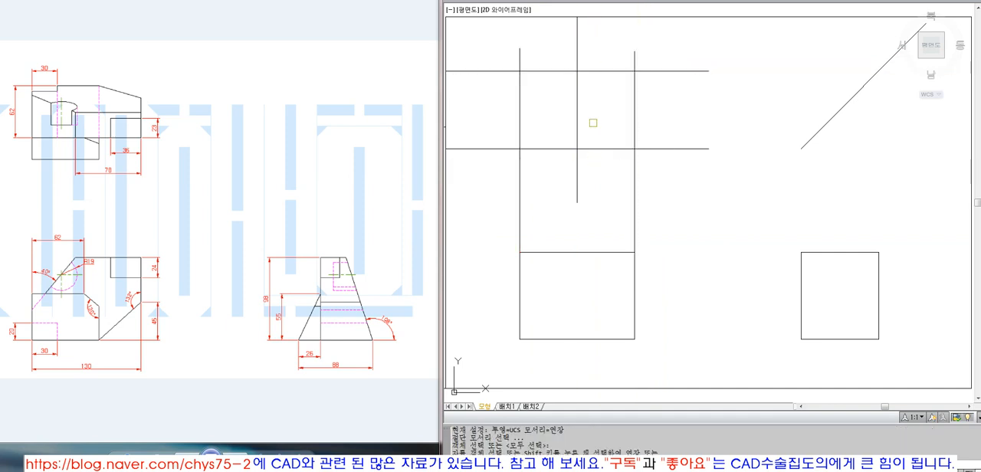
key(Escape)
text(e)
click(596, 123)
click(560, 104)
key(space)
Step: Trim the overhanging ends of the top view's four crossing lines to leave a closed rectangle
text(t)
click(659, 177)
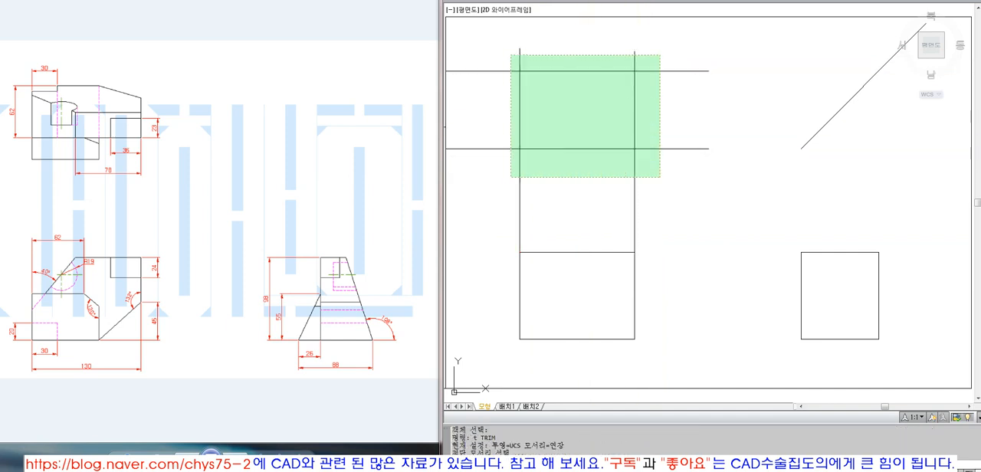
click(510, 54)
key(space)
click(506, 39)
click(485, 157)
click(525, 170)
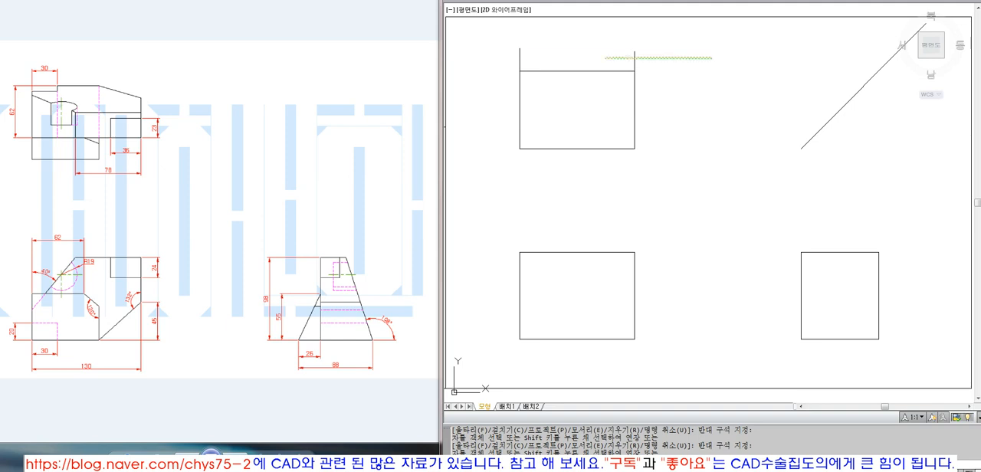
key(space)
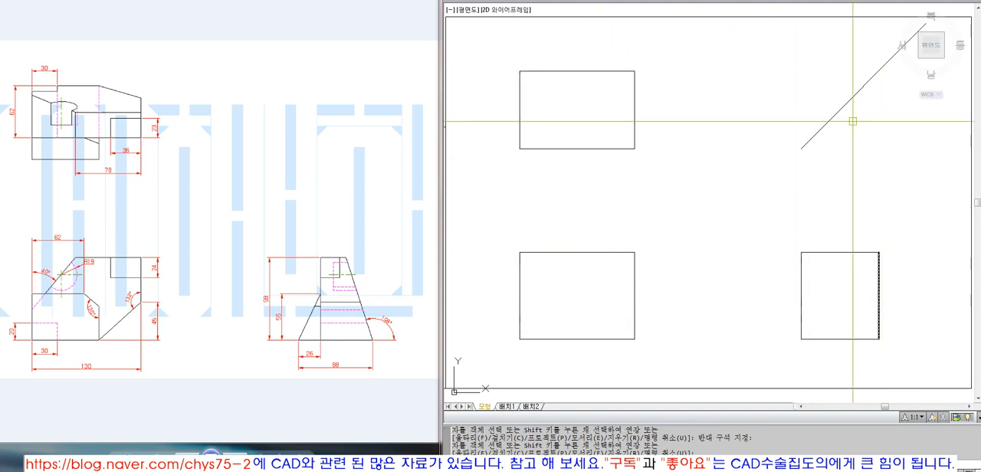
Step: Check the side view rectangle's height with a temporary linear dimension beside its left edge, then erase the dimension
click(740, 1)
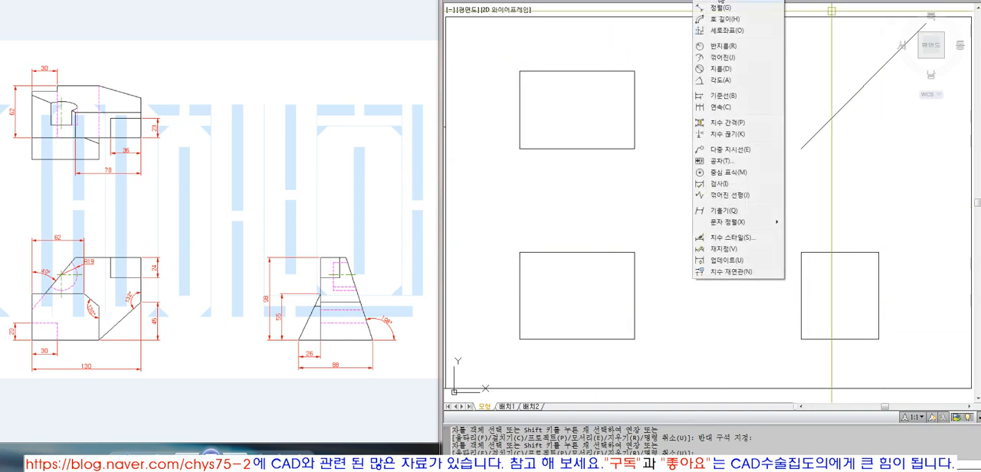
click(720, 1)
click(800, 252)
click(801, 339)
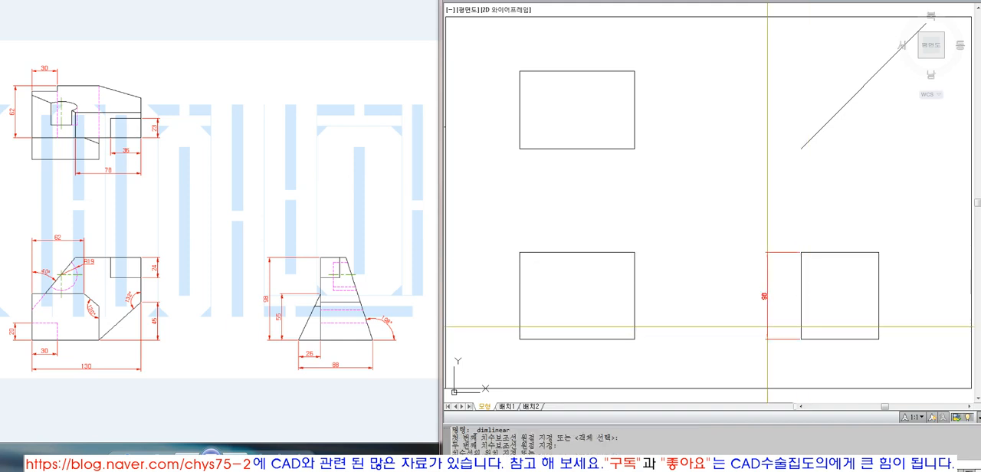
click(767, 327)
click(768, 304)
text(e)
key(space)
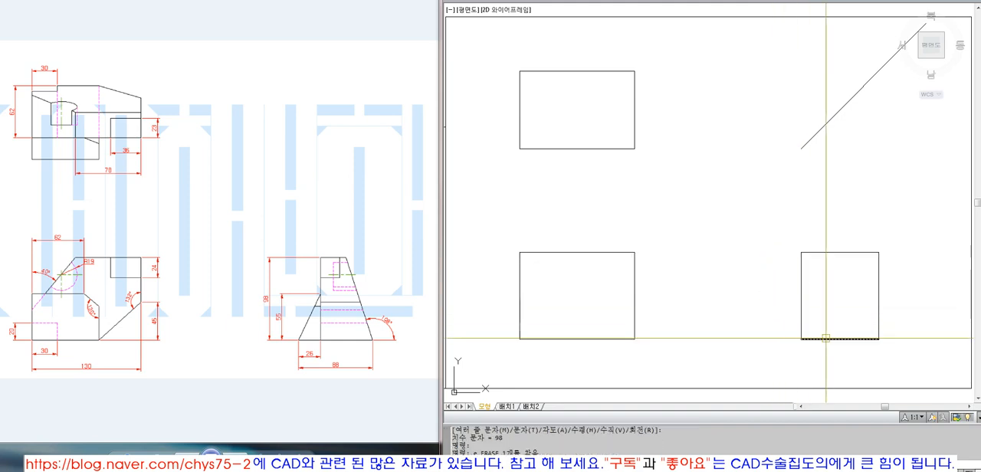
Step: Check the side view rectangle's width with a temporary linear dimension below its lower edge, then erase the dimension
click(711, 3)
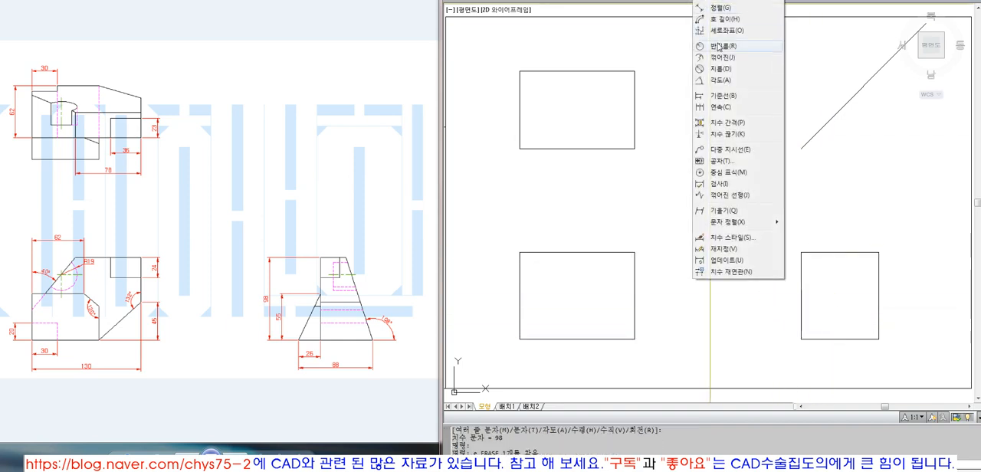
click(725, 3)
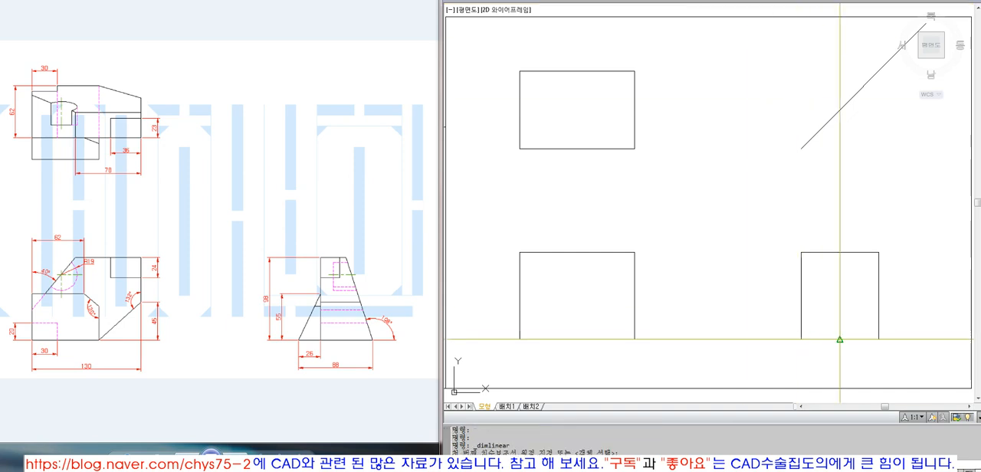
click(800, 339)
click(878, 339)
click(882, 368)
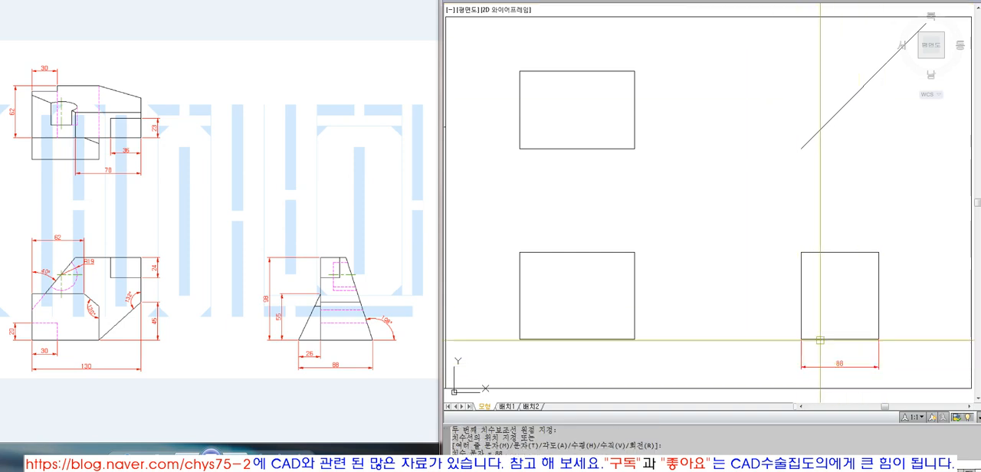
click(854, 373)
click(848, 363)
text(e)
key(space)
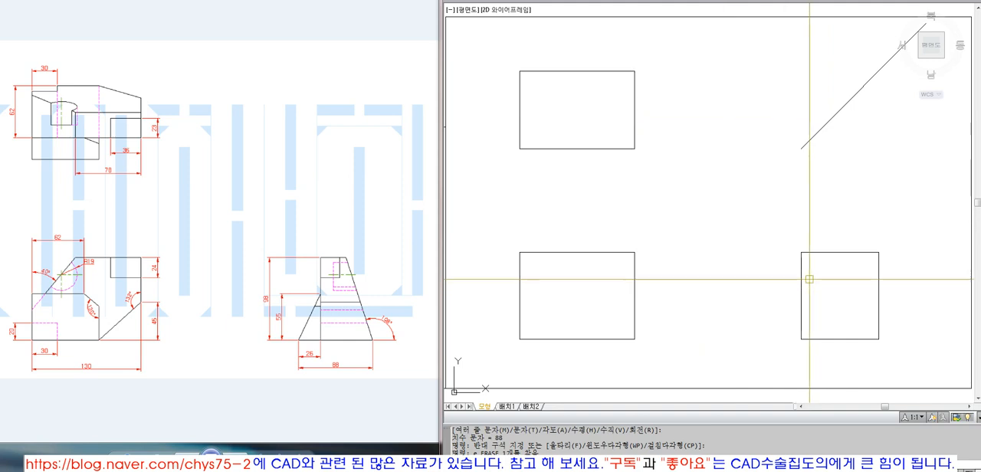
Step: Draw a vertical projection line up from the side view's upper right corner and extend it to the 45° line
click(879, 252)
click(878, 156)
key(space)
text(ex)
key(space)
click(855, 94)
key(space)
click(879, 132)
Step: Draw a horizontal projection line from the outer 45° line intersection and extend it to the top view's upper right corner
key(space)
text(l)
key(space)
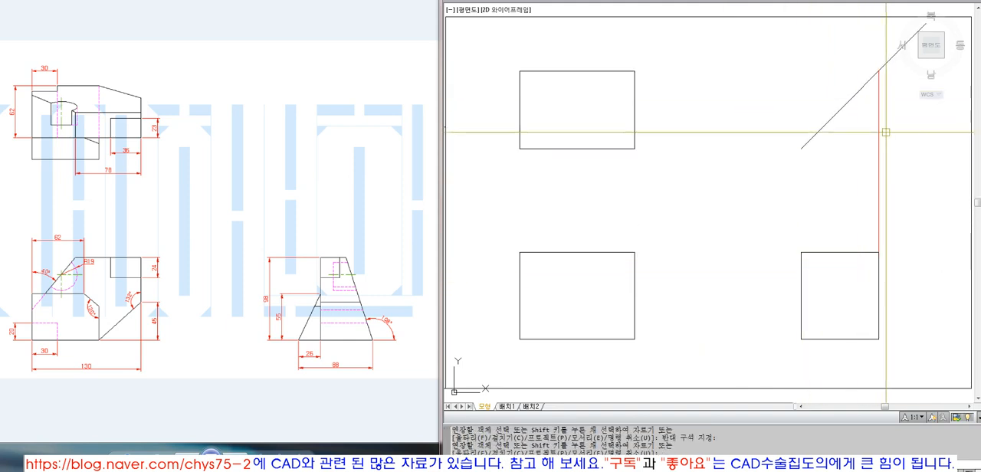
click(878, 71)
key(space)
text(ex)
Step: Draw a vertical projection line up from the side view's upper left corner and extend it to the 45° line
key(space)
click(744, 131)
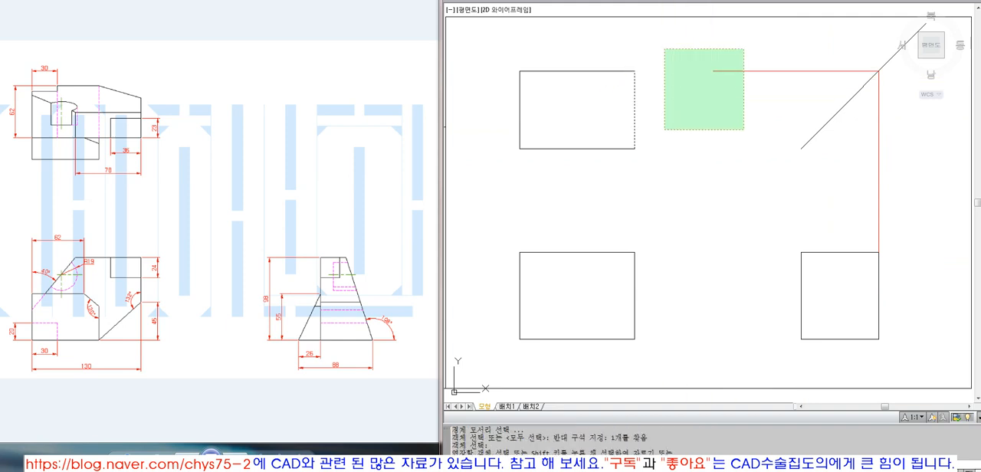
click(663, 47)
key(space)
text(c)
click(657, 70)
key(Escape)
text(l)
key(space)
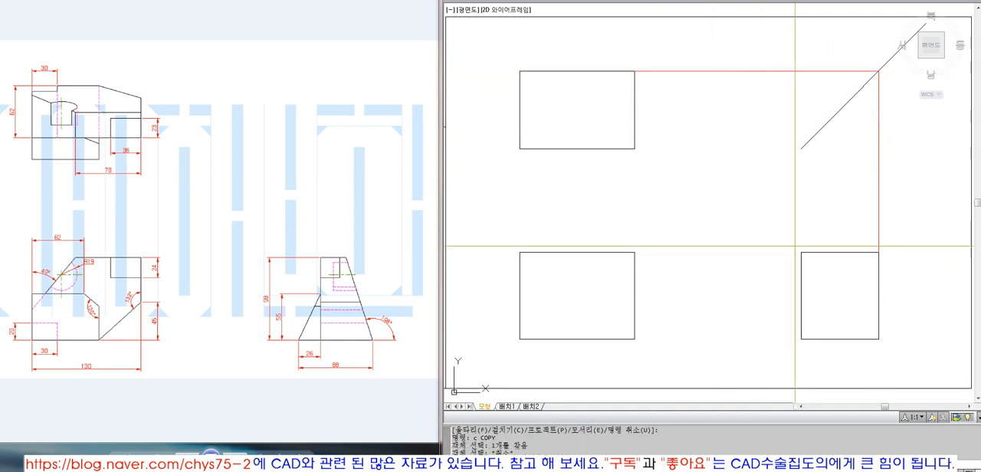
click(801, 252)
click(809, 171)
key(space)
text(ex)
key(space)
click(806, 145)
key(space)
click(800, 185)
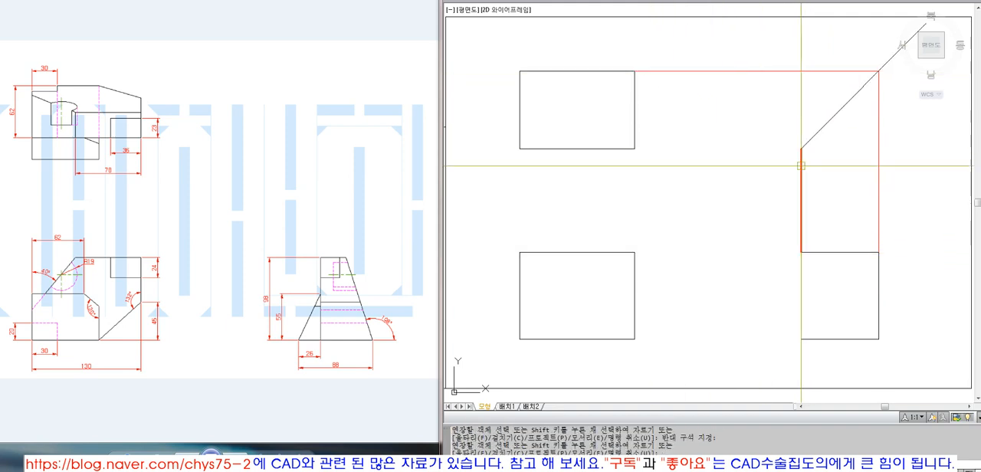
Step: Draw a horizontal projection line from the inner 45° line intersection and extend it to the top view's lower right corner
key(space)
text(l)
key(space)
click(800, 148)
click(720, 125)
key(space)
text(ex)
key(space)
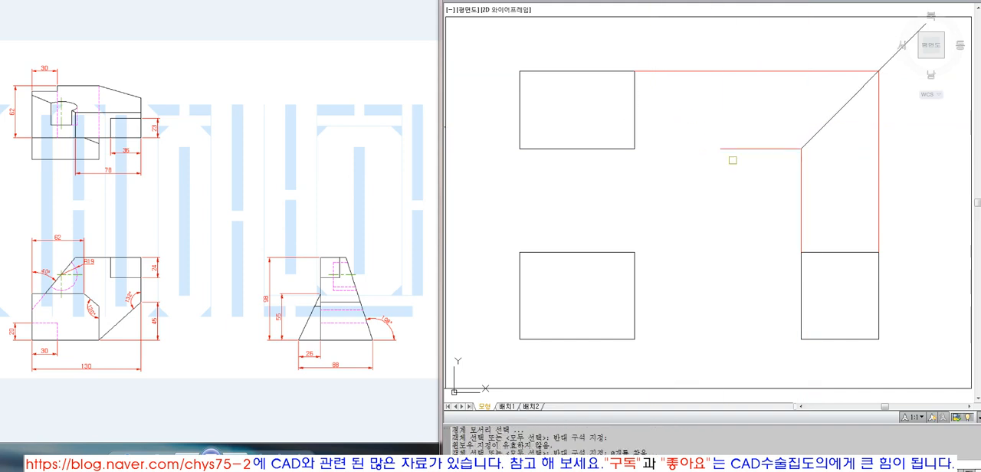
click(756, 181)
click(681, 119)
key(space)
key(Escape)
Step: Extend the 45° line's lower end to a short temporary vertical line and erase that temporary line
key(space)
click(635, 114)
key(space)
click(723, 132)
click(737, 172)
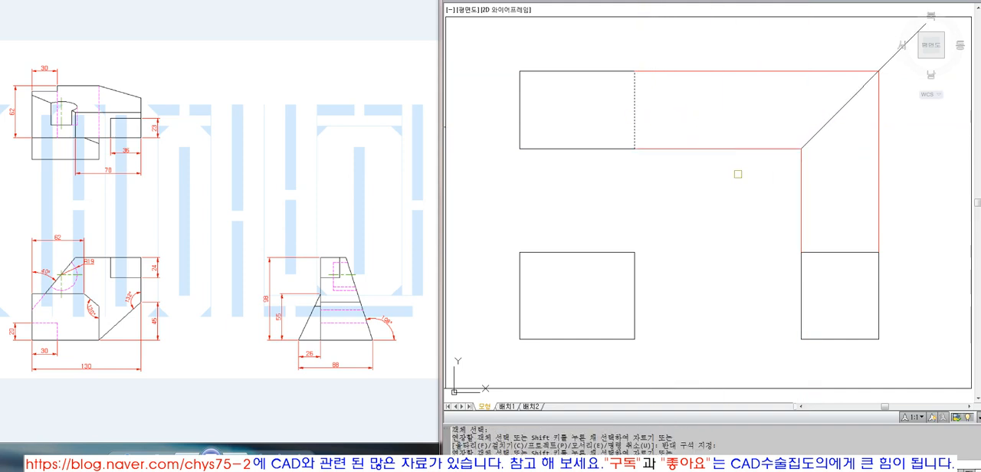
key(space)
text(l)
key(space)
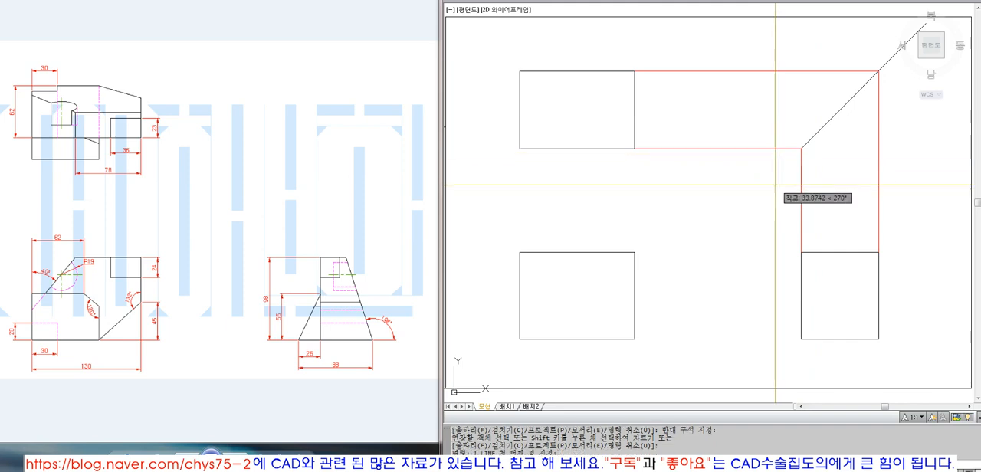
click(775, 184)
text(ex)
click(778, 170)
key(space)
click(810, 139)
text(e)
click(779, 177)
Step: Draw a vertical projection line from the front view's upper right corner and extend it up to the top view's lower edge
key(space)
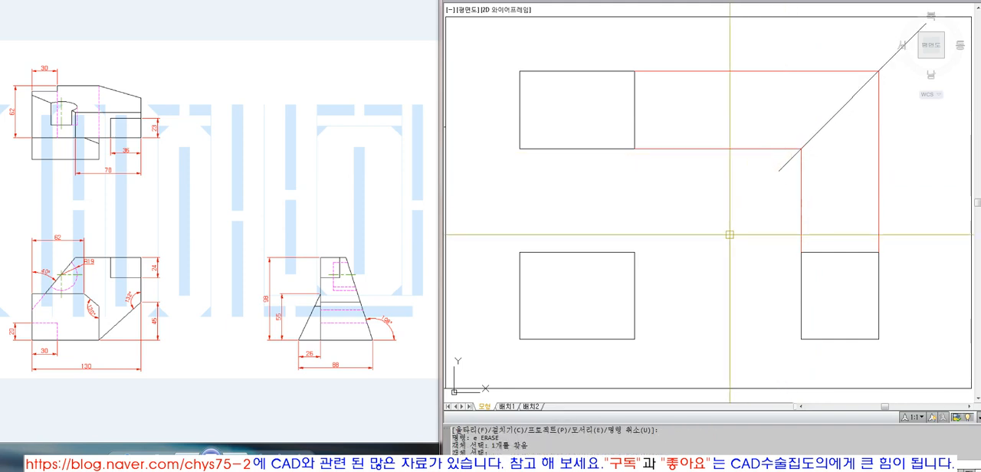
text(l)
key(space)
click(635, 252)
click(635, 185)
key(space)
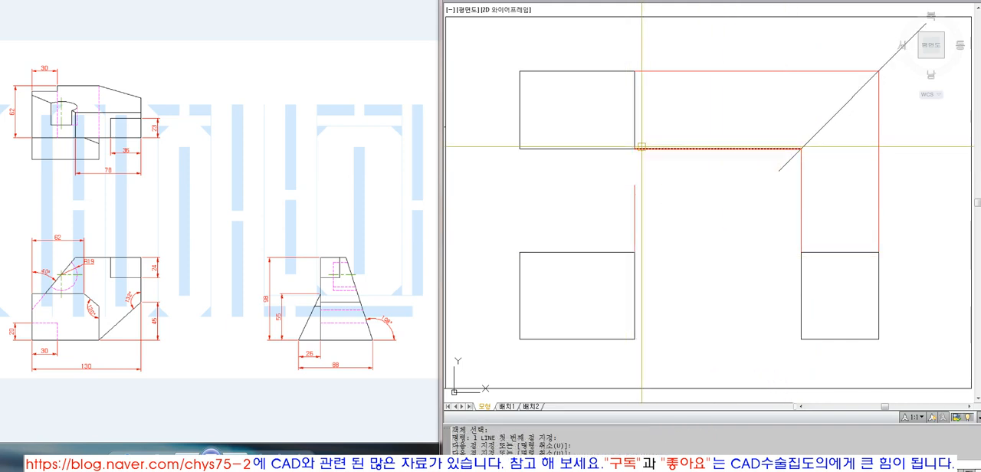
text(ex)
key(space)
click(641, 147)
Step: Draw a vertical projection line from the front view's upper left corner and extend it up to the top view's lower edge
key(space)
click(635, 191)
key(space)
text(l)
key(space)
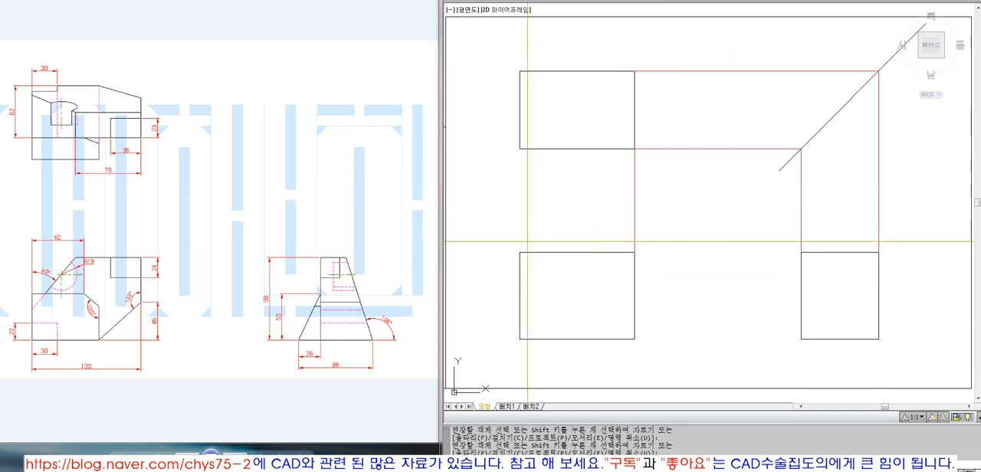
click(520, 252)
click(535, 188)
text(ex)
click(537, 149)
key(space)
click(531, 173)
click(499, 207)
key(space)
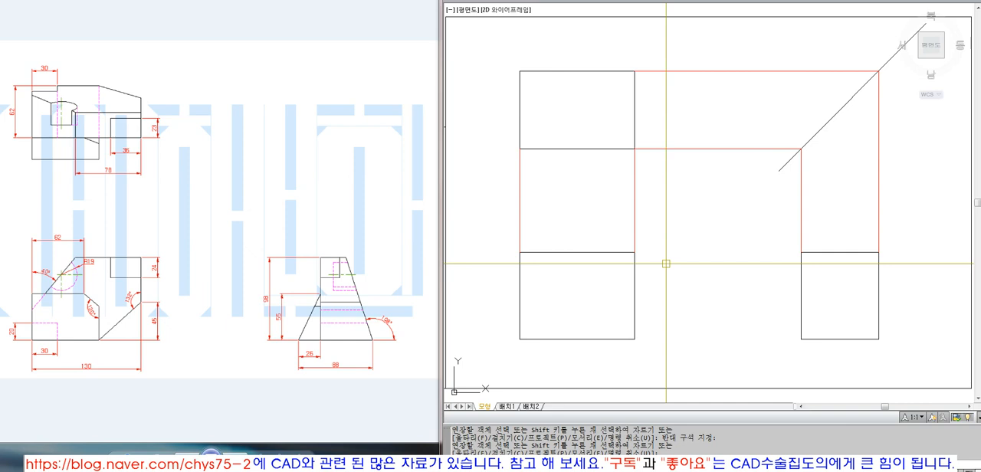
Step: Move the six projection lines between the views to the 작업선HIDDEN layer
click(882, 223)
click(531, 207)
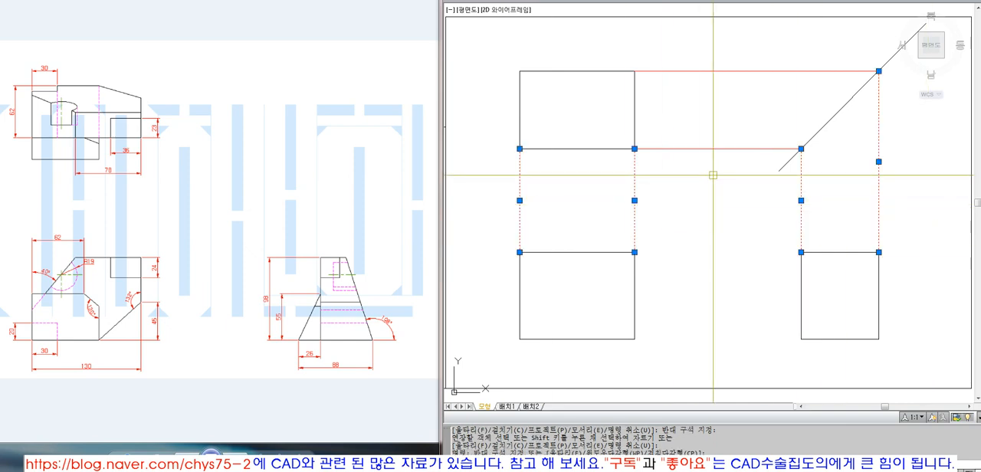
click(688, 1)
click(677, 87)
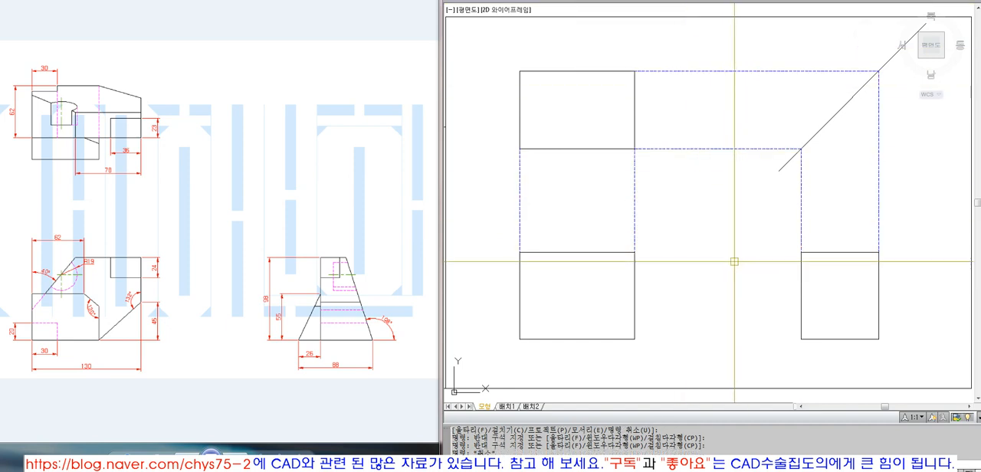
click(688, 1)
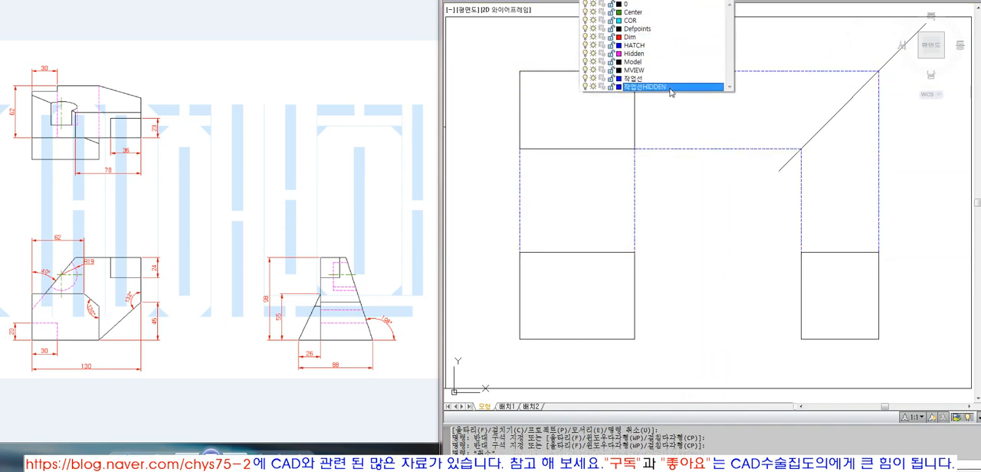
click(669, 85)
Step: Erase the six projection lines between the views, keeping the 45° line
text(e)
key(space)
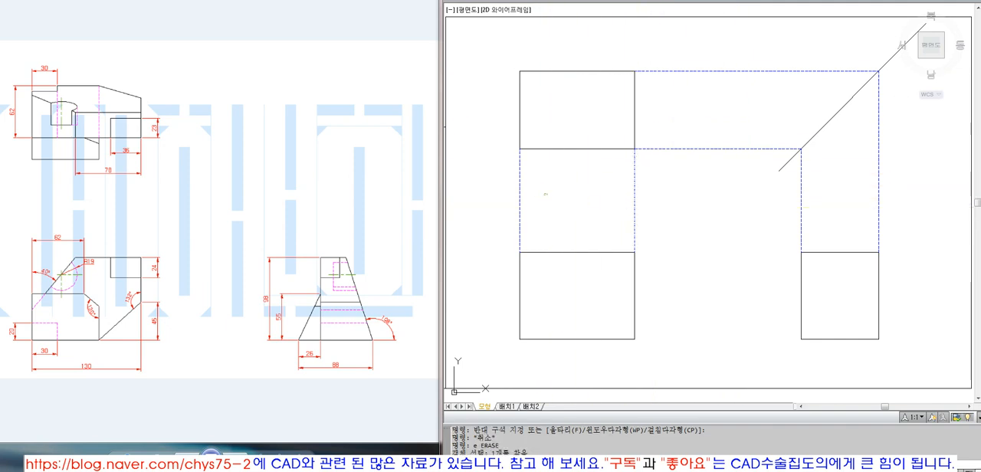
click(634, 191)
click(547, 193)
click(494, 184)
key(space)
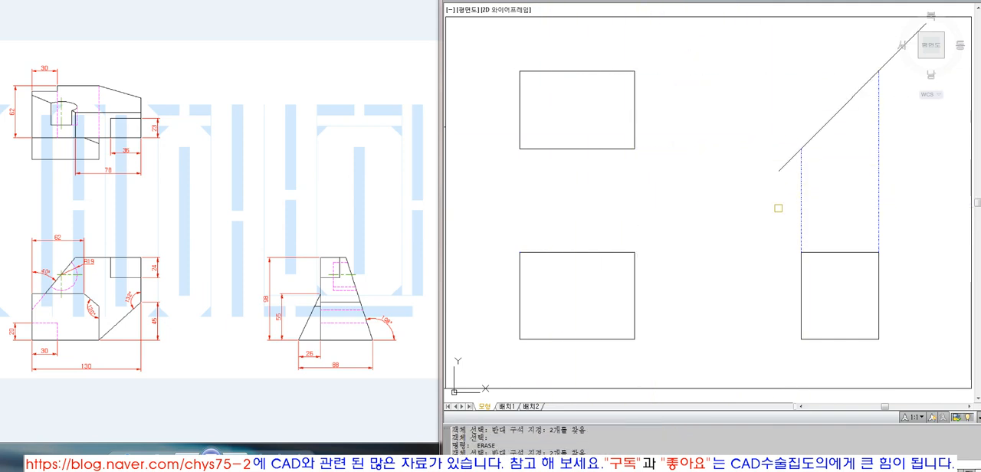
key(space)
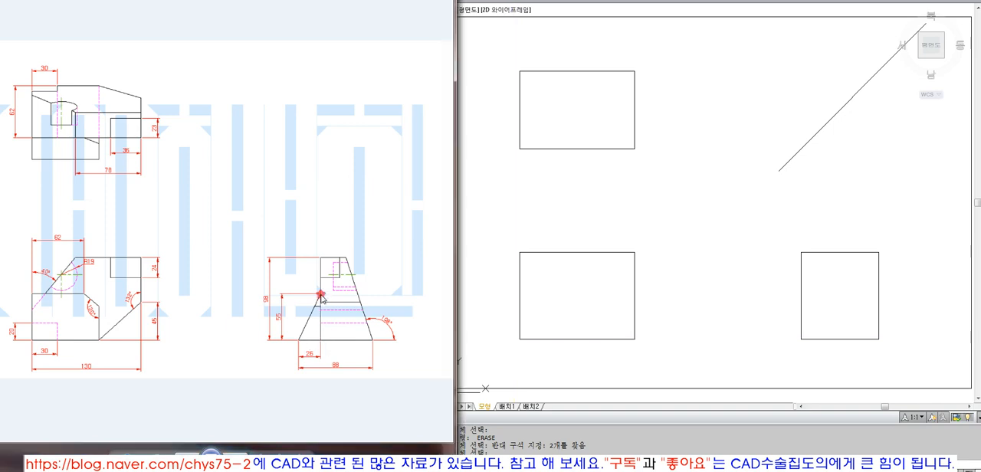
Step: Try to offset the side view's left edge 25 inward, and erase the offset line
text(o)
key(Return)
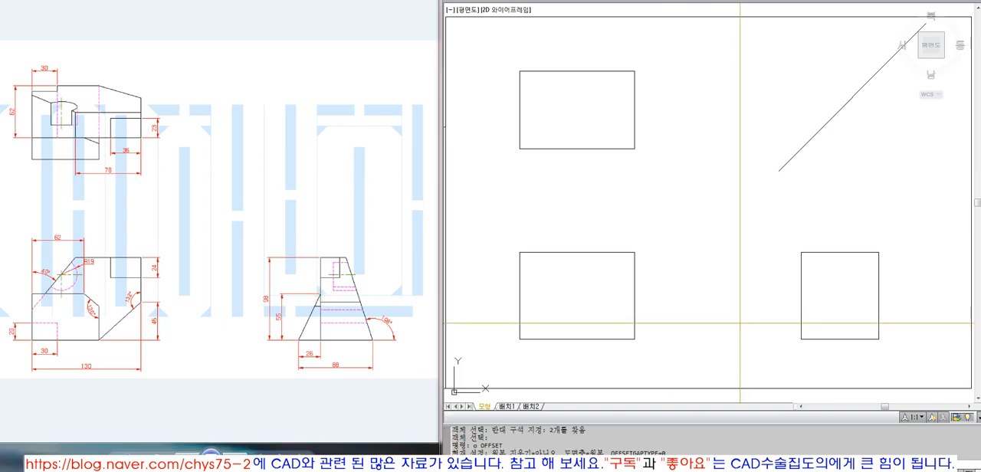
text(25)
key(Return)
click(800, 291)
click(842, 311)
key(Return)
key(Return)
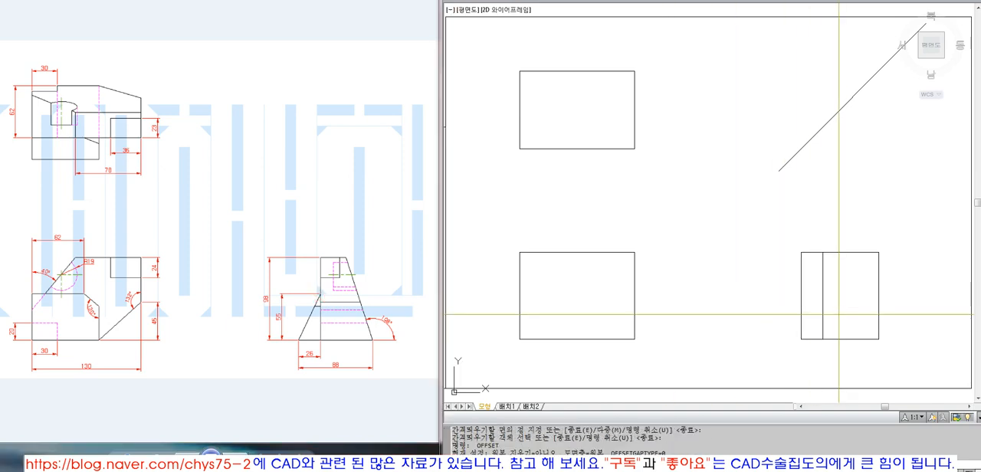
key(Escape)
click(822, 306)
text(e)
key(Return)
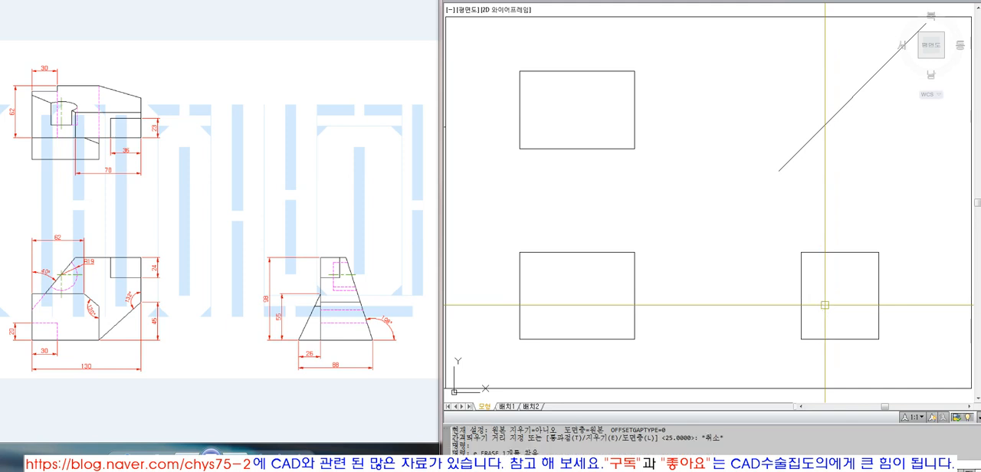
Step: Offset the side view's left edge 26 inward
text(o)
key(Return)
text(26)
key(Return)
click(801, 291)
click(815, 322)
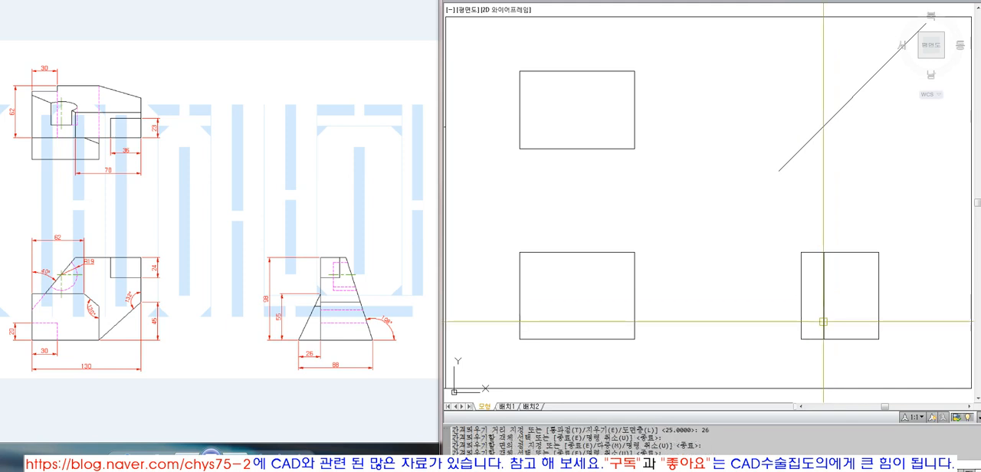
Step: Offset the side view's bottom edge 55 upward
text(55)
key(Return)
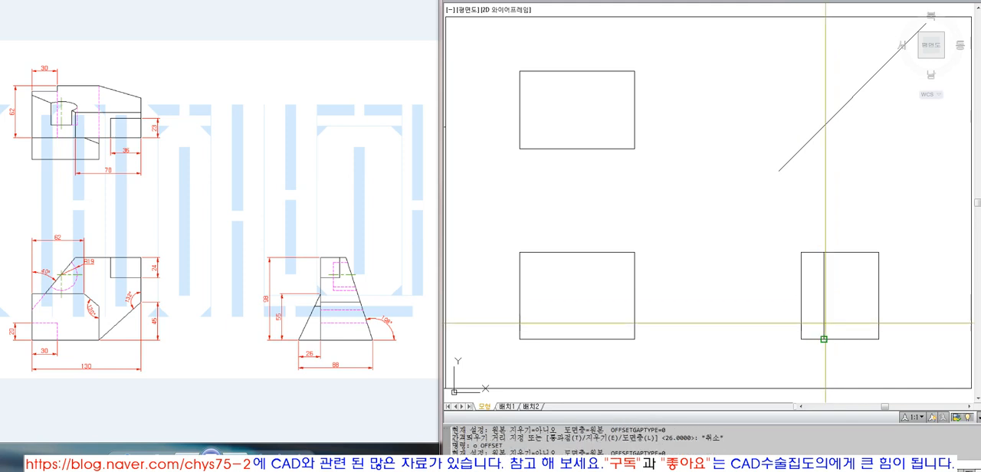
click(838, 338)
click(833, 312)
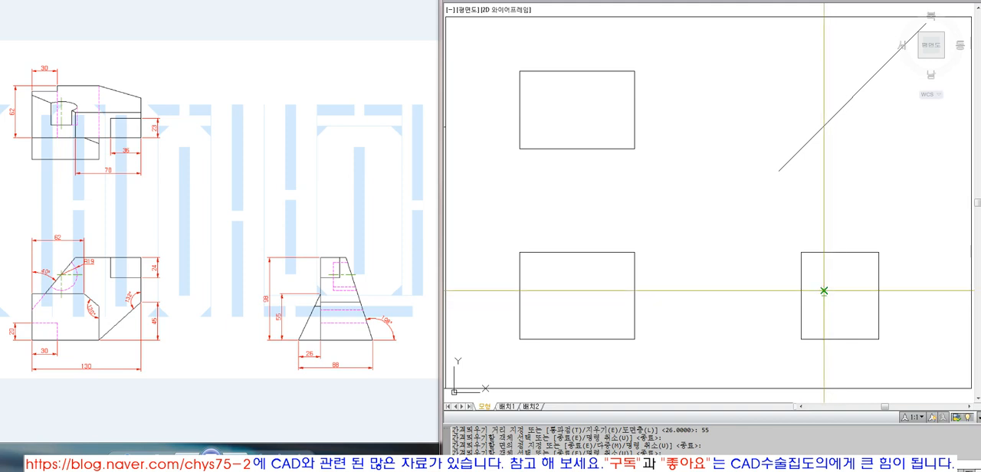
key(Return)
Step: Draw the sloped line from the side view's lower left corner to the offset lines' intersection and match it to the outline's properties
text(l)
key(Return)
click(823, 291)
text(ma)
key(Return)
click(824, 324)
click(812, 318)
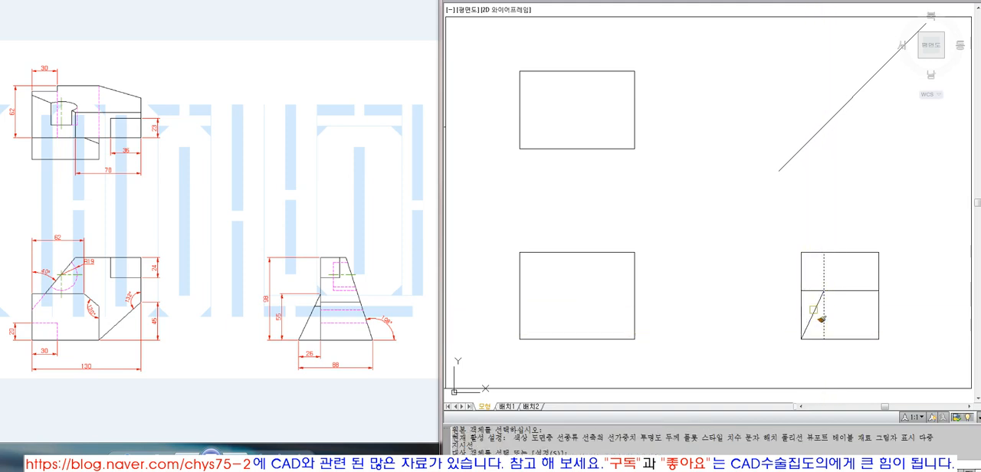
key(Return)
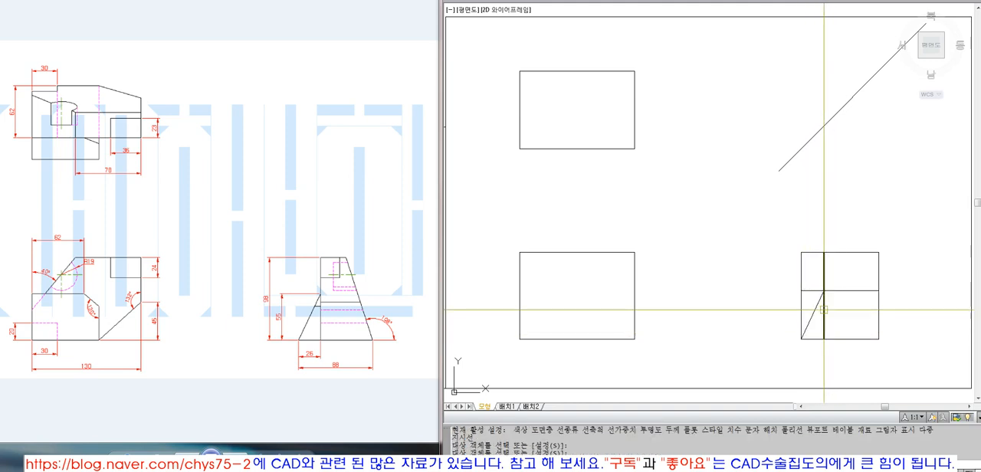
Step: Trim the part of the side view's inner horizontal line that lies left of the inner vertical line
text(tr)
key(Return)
click(823, 309)
key(Return)
click(812, 291)
key(Return)
key(Return)
click(824, 284)
key(Return)
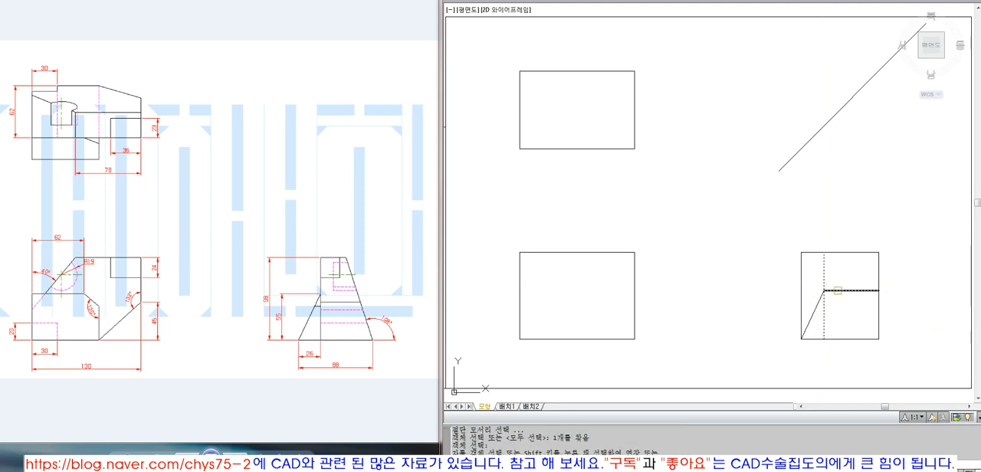
click(835, 291)
key(Return)
Step: Delete the side view's left edge and trim the top edge's overhang back to the inner vertical line
click(800, 302)
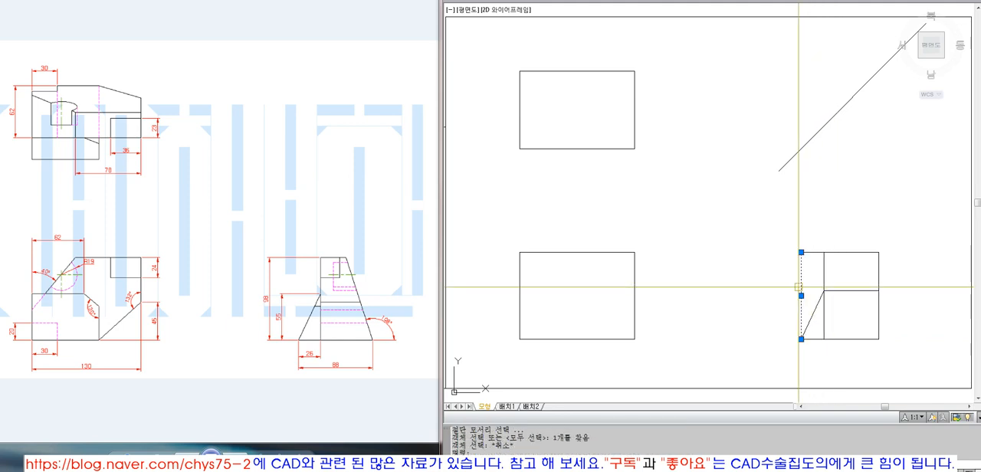
key(Delete)
text(tr)
key(Return)
click(823, 264)
key(Return)
click(809, 252)
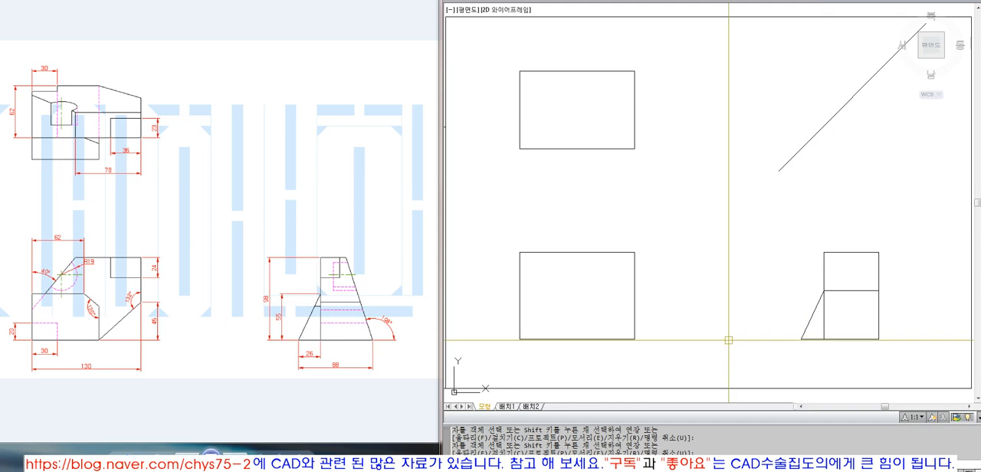
Step: Add a linear dimension for the height of the side view's sloped left line, then erase it
click(707, 0)
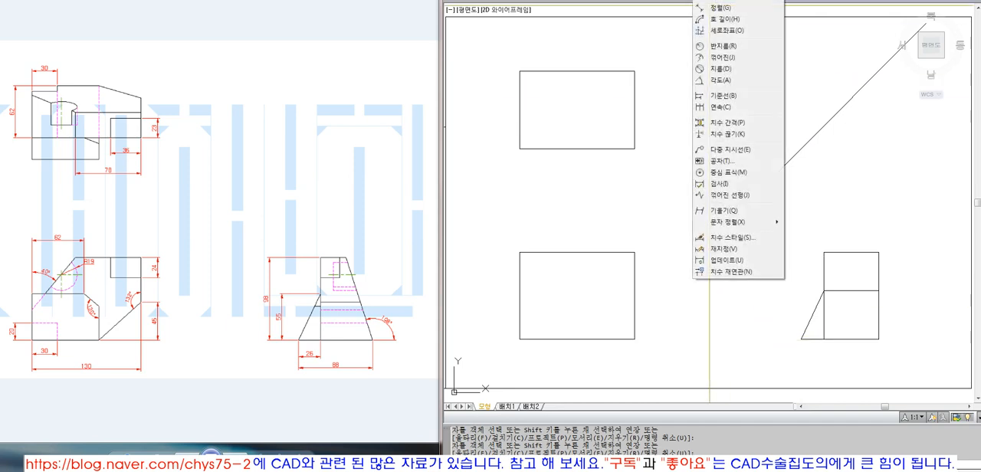
click(722, 1)
click(824, 290)
click(801, 338)
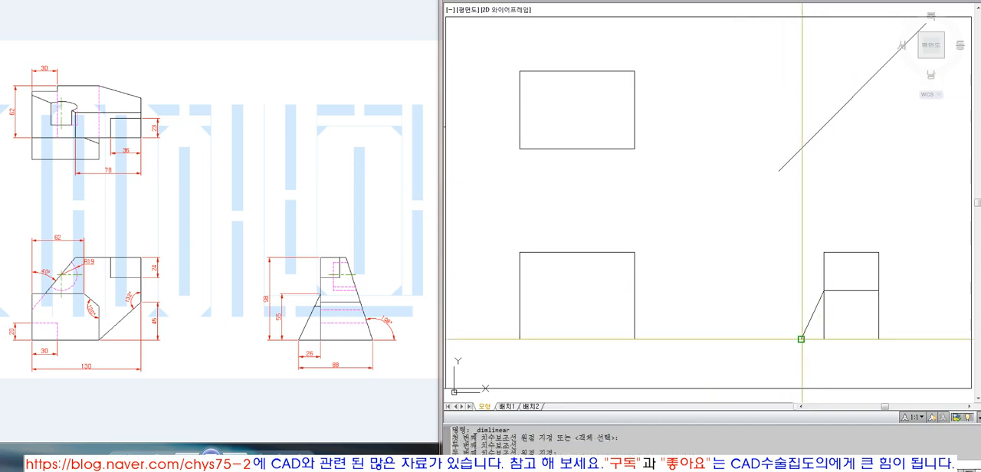
click(783, 334)
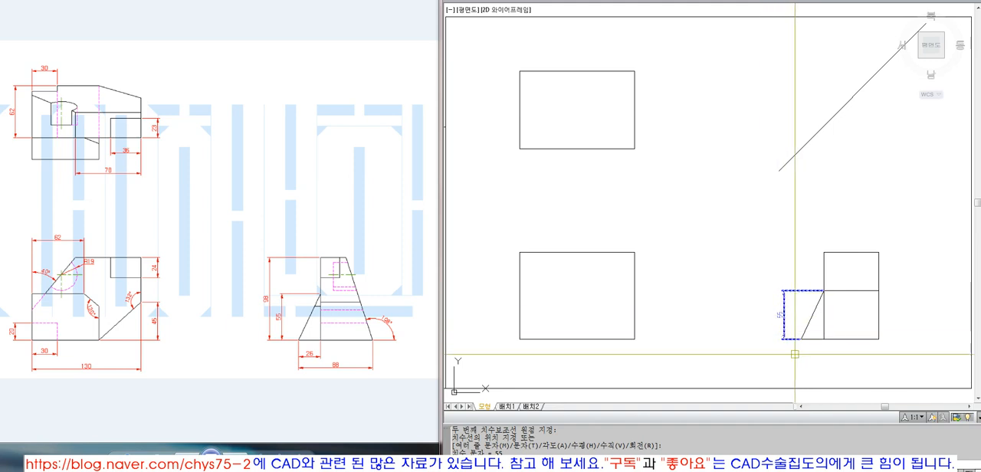
click(783, 314)
text(e)
key(Return)
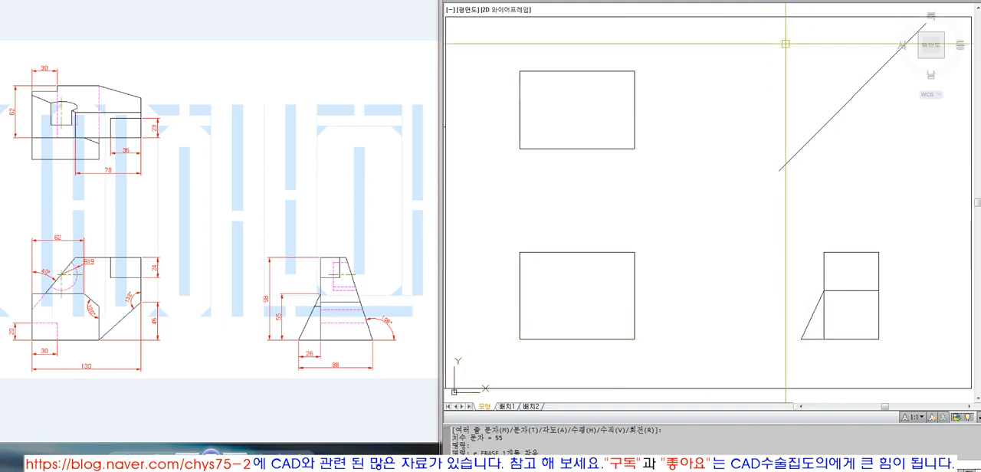
Step: Add a linear dimension for the horizontal width under the side view's sloped left line, then erase it
click(707, 0)
click(721, 1)
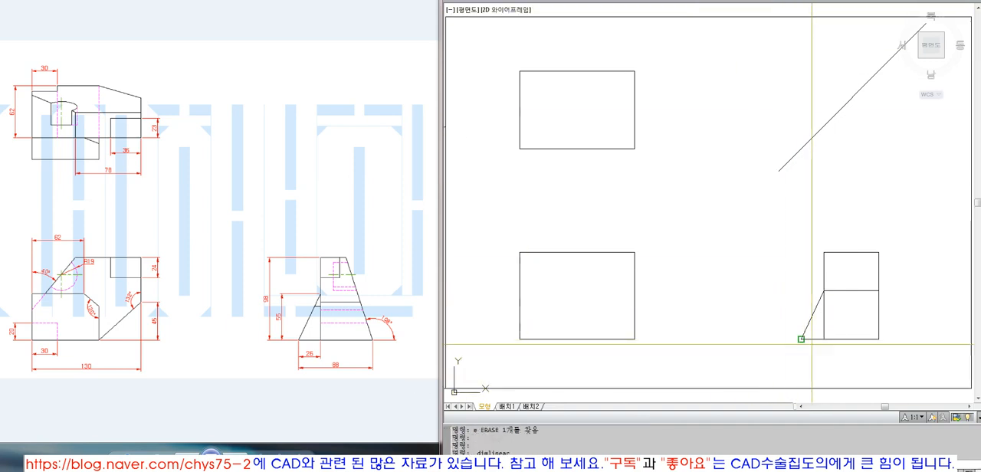
click(800, 339)
click(823, 338)
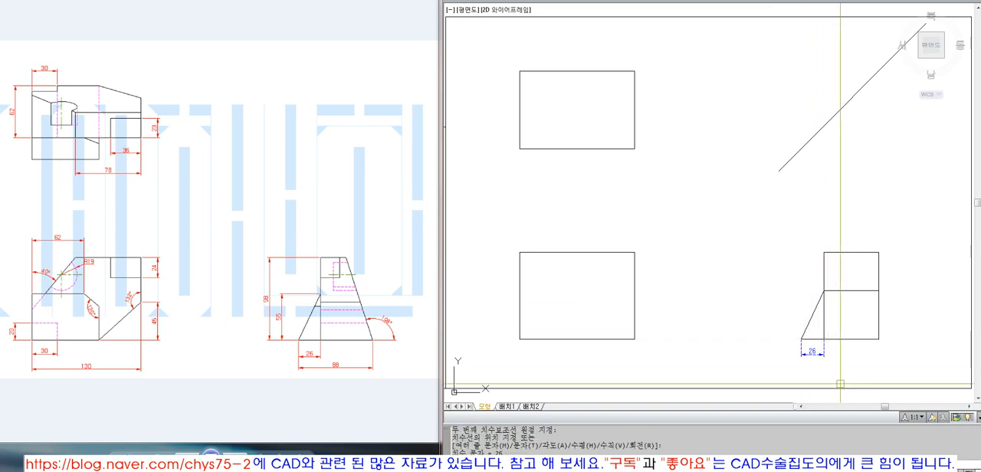
click(814, 354)
click(812, 350)
text(e)
key(Return)
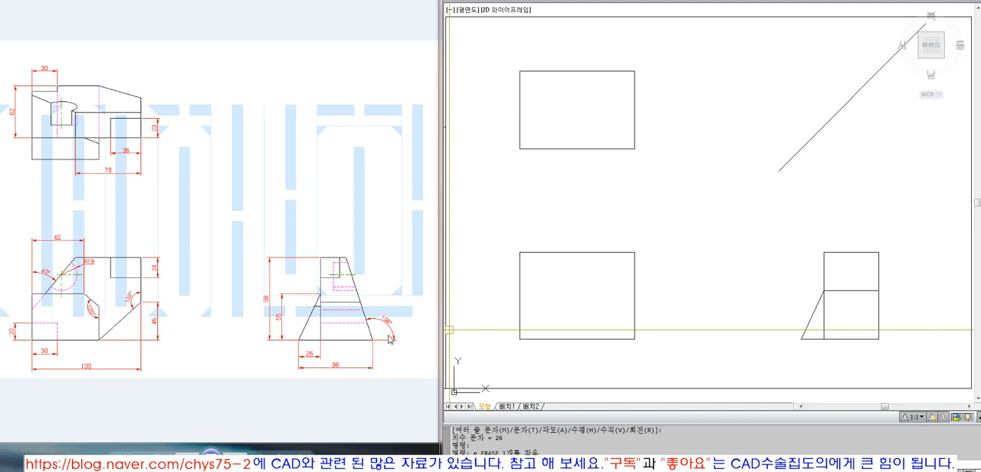
Step: Draw a short horizontal reference line outward from the side view's lower right corner
text(l)
key(Return)
click(879, 338)
click(909, 338)
key(Return)
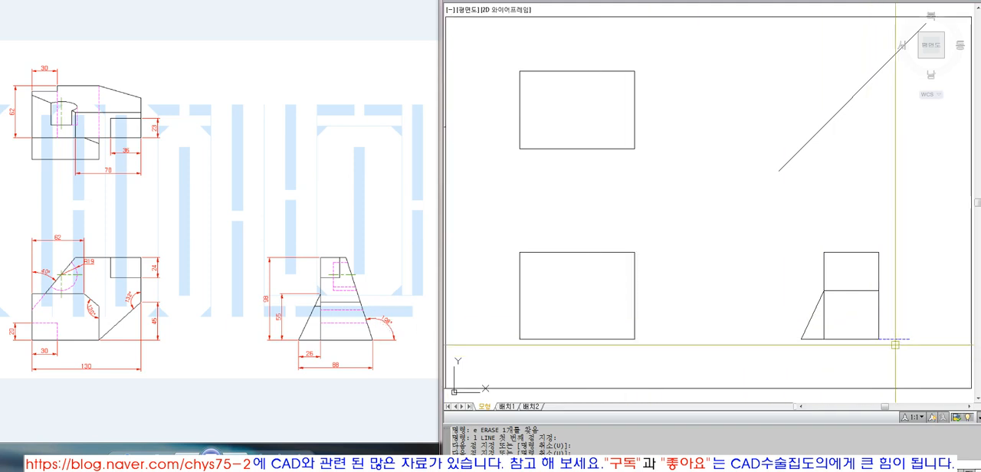
click(878, 311)
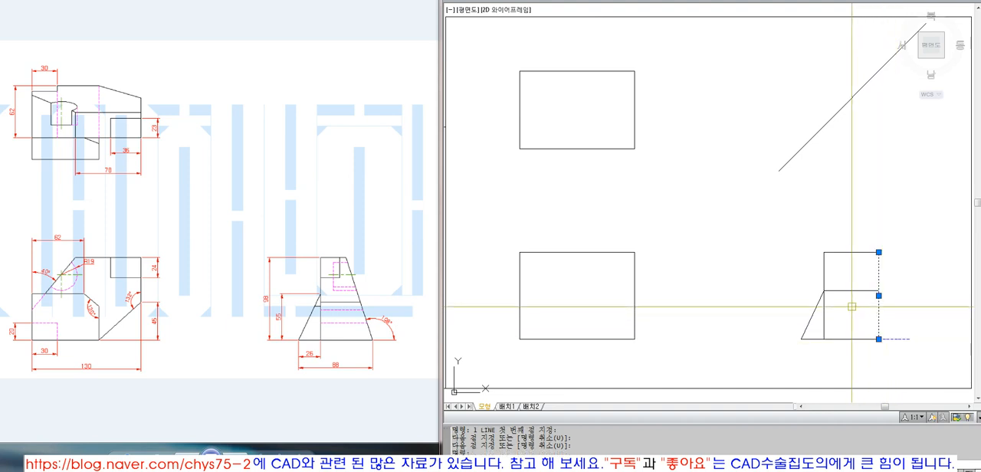
key(Escape)
Step: Draw a trial line 120 long at 108° from the side view's lower right corner, then erase it
text(l)
key(space)
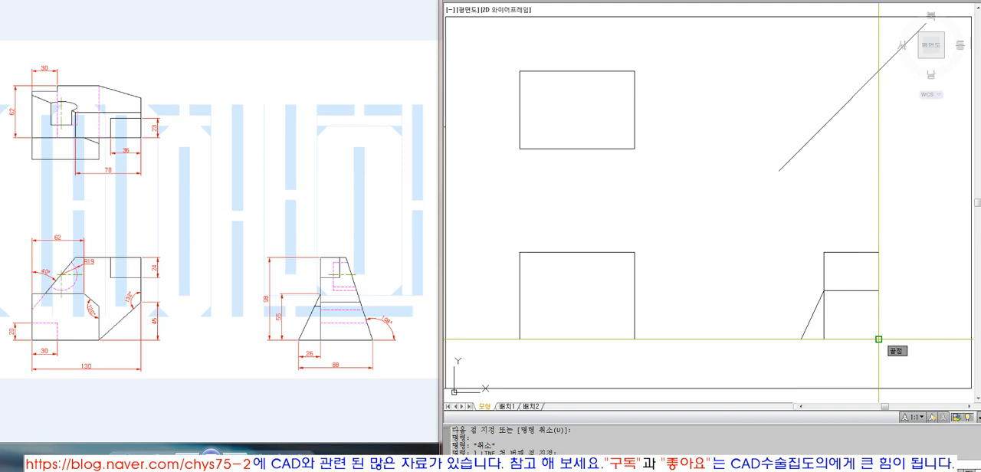
click(878, 339)
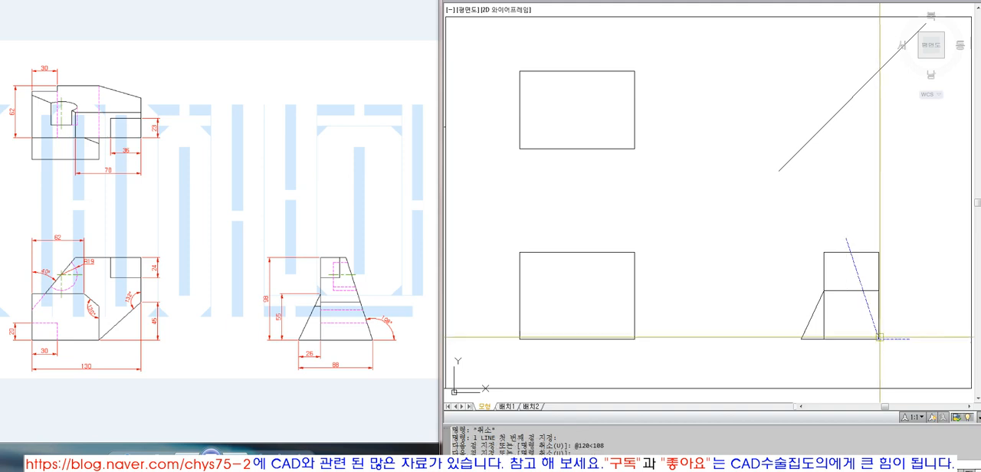
text(@120<108)
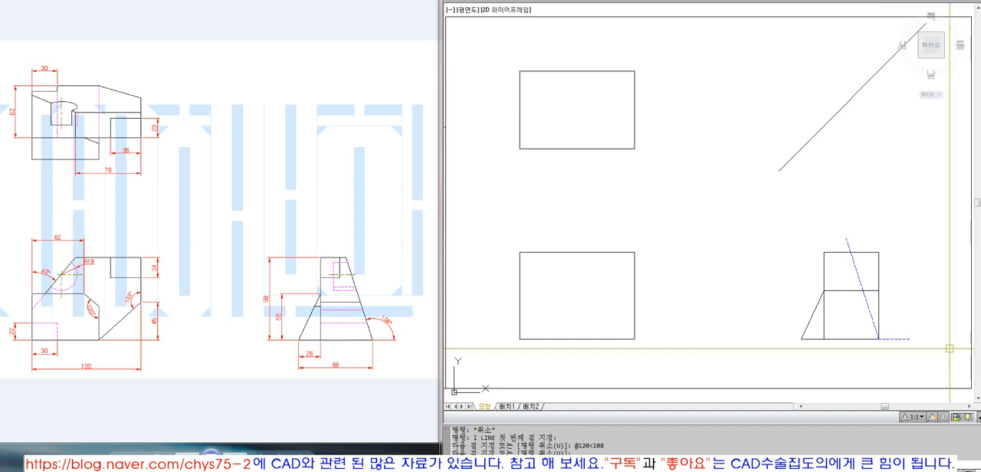
click(857, 272)
text(e)
key(space)
click(877, 308)
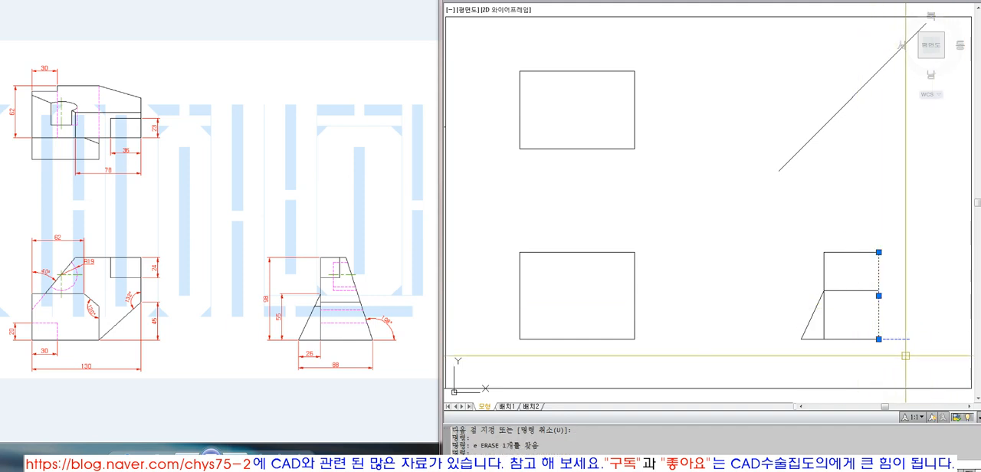
key(Escape)
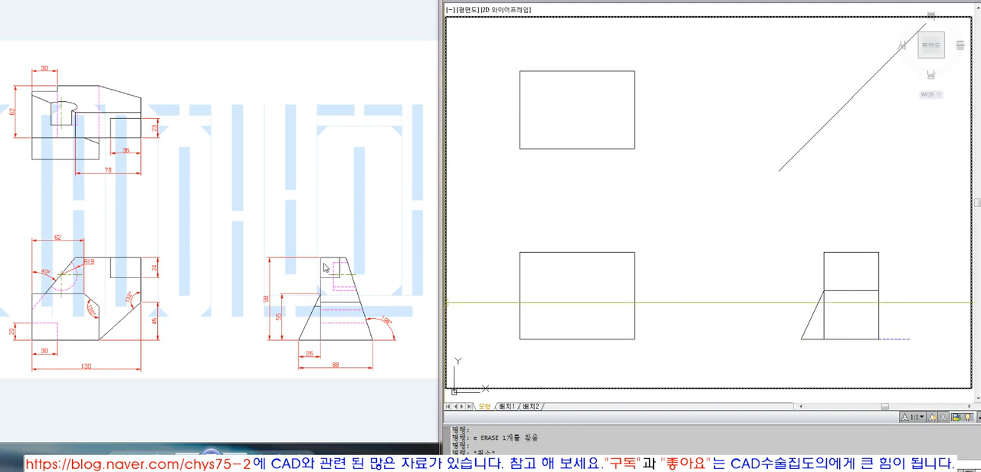
key(Escape)
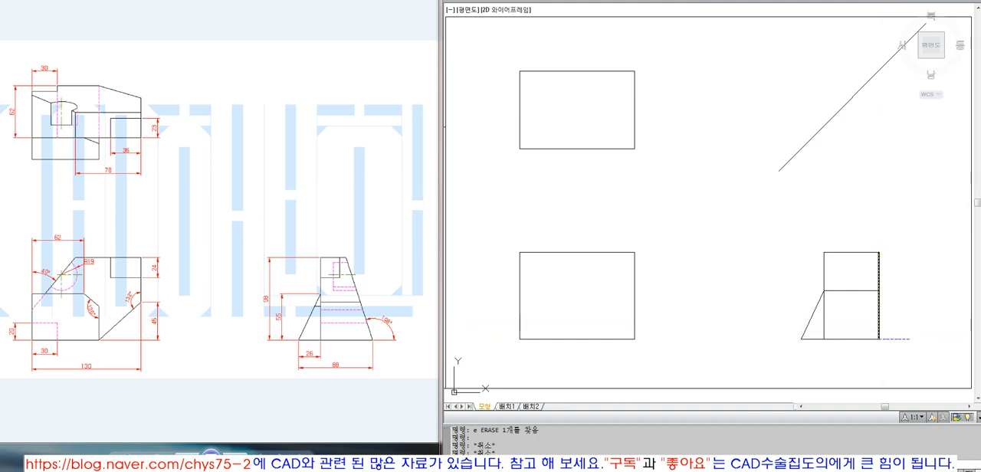
Step: Rotate the side view's right edge by 18° about its lower endpoint
text(ro)
key(space)
click(872, 322)
click(881, 324)
click(878, 324)
key(space)
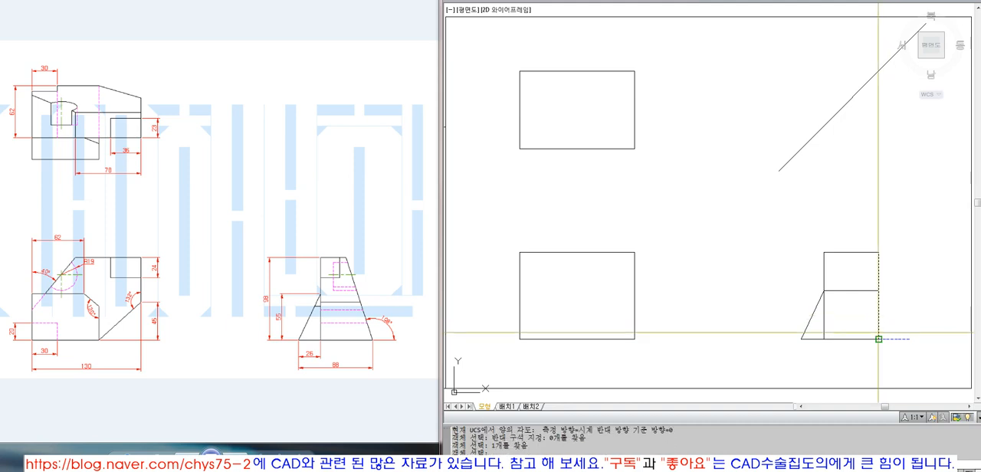
click(878, 339)
text(18)
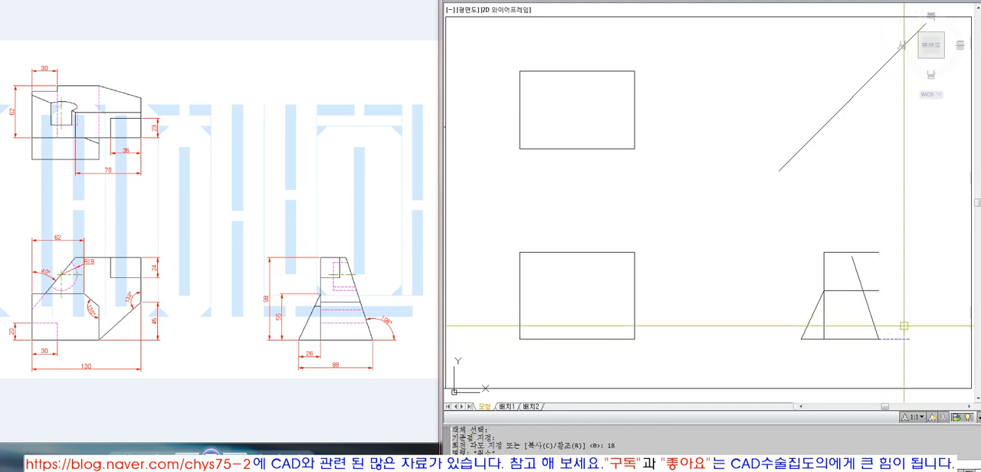
key(Return)
Step: Join the side view's slanted right edge and top edge in a sharp corner with a zero-radius fillet
text(f FILLET)
key(space)
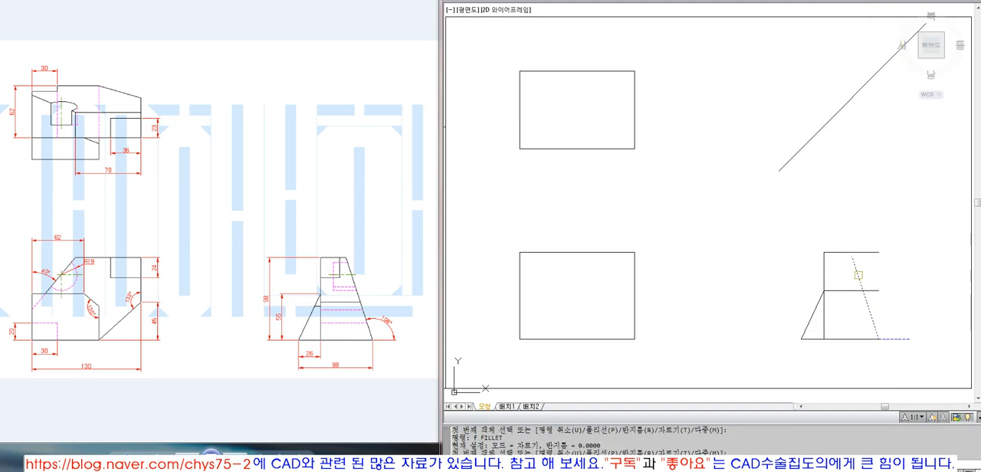
click(858, 275)
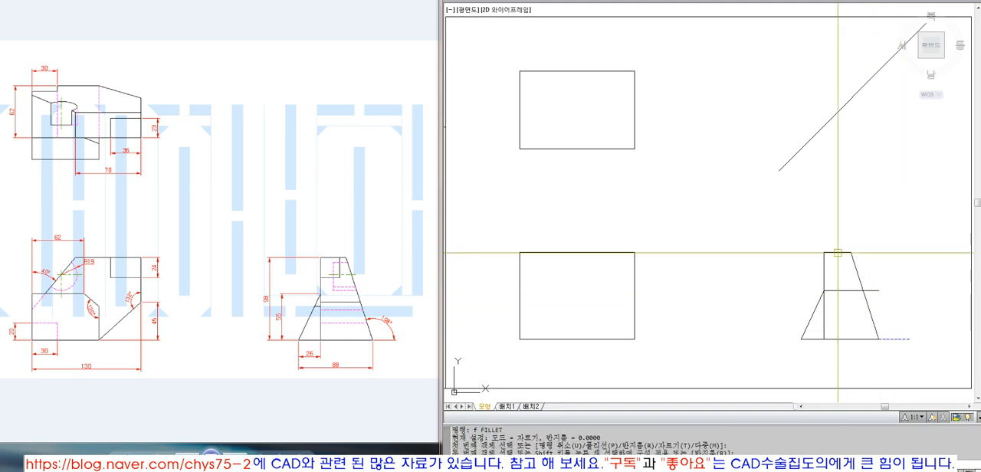
Step: Erase the side view's inner horizontal line and the short reference line beyond its lower right corner
click(852, 291)
text(e)
key(space)
click(894, 338)
text(e)
key(space)
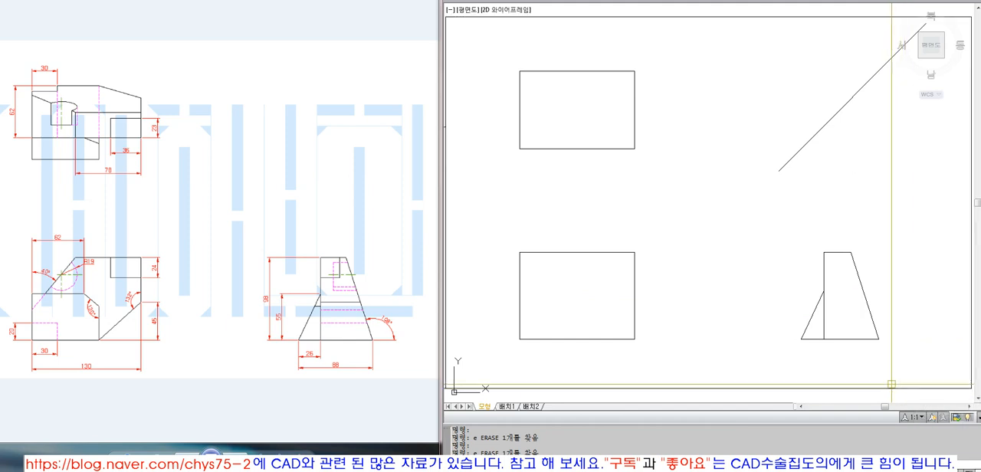
Step: Offset the front view's bottom edge 45 upward
click(338, 285)
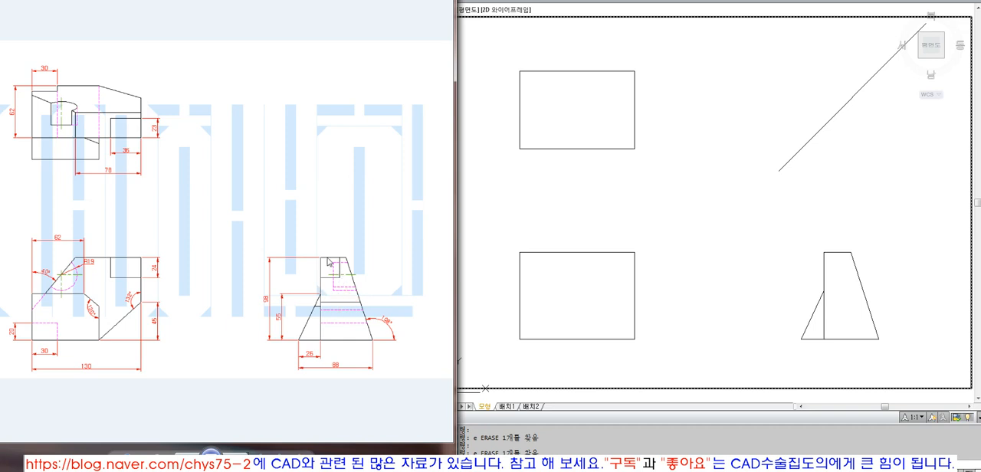
click(560, 334)
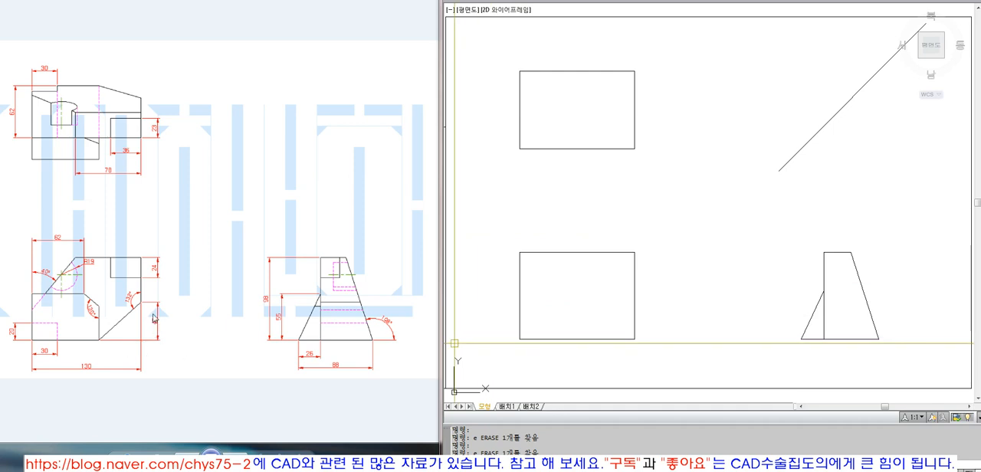
text(o OFFSET)
key(Return)
text(45)
key(Return)
click(610, 339)
click(537, 317)
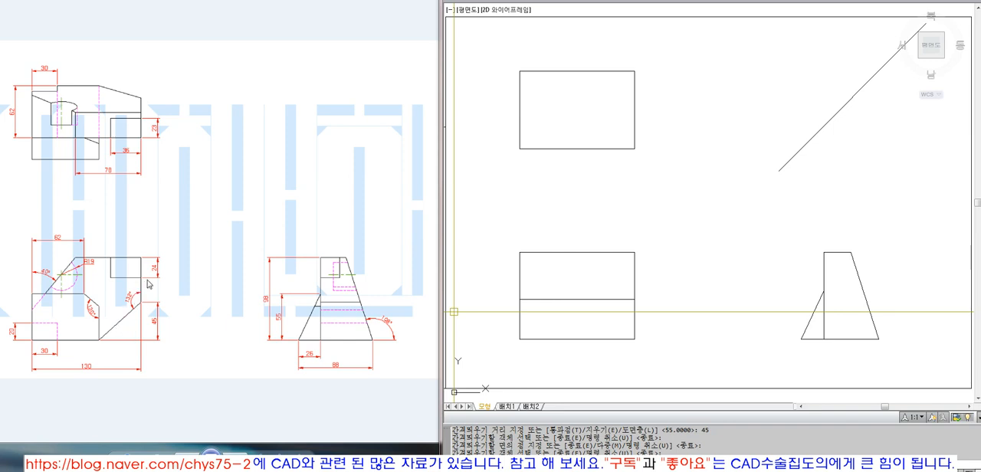
Step: Trim the part of the front view's right edge that lies below the offset line
text(tr)
key(space)
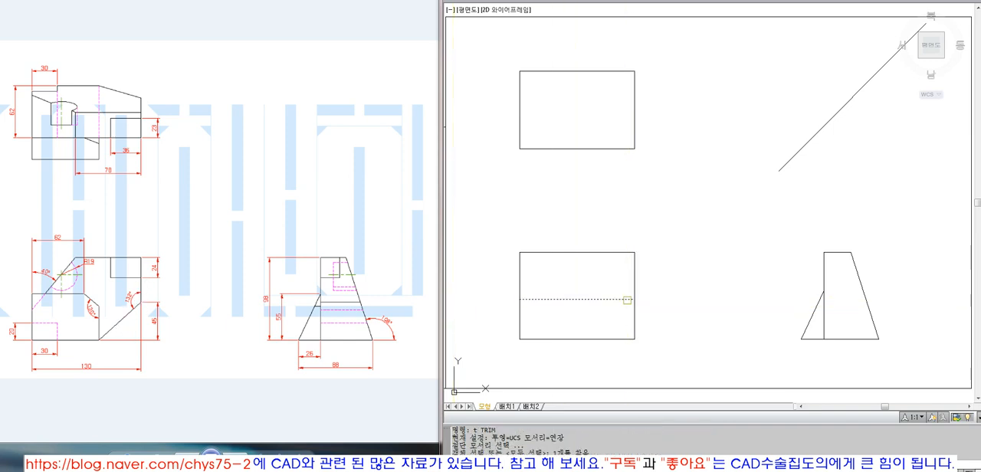
click(626, 300)
key(space)
click(633, 314)
key(space)
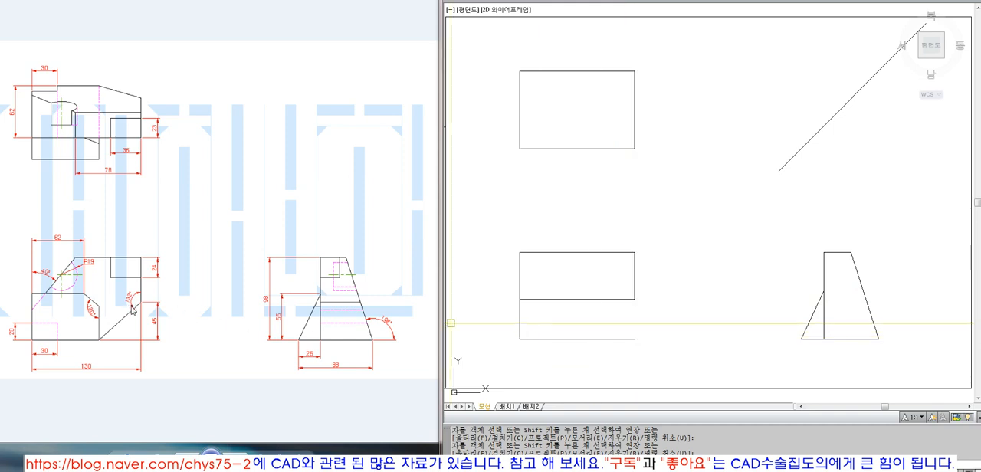
Step: Rotate the front view's offset horizontal line by 43° about its right endpoint
text(ro)
key(Return)
click(634, 299)
key(Return)
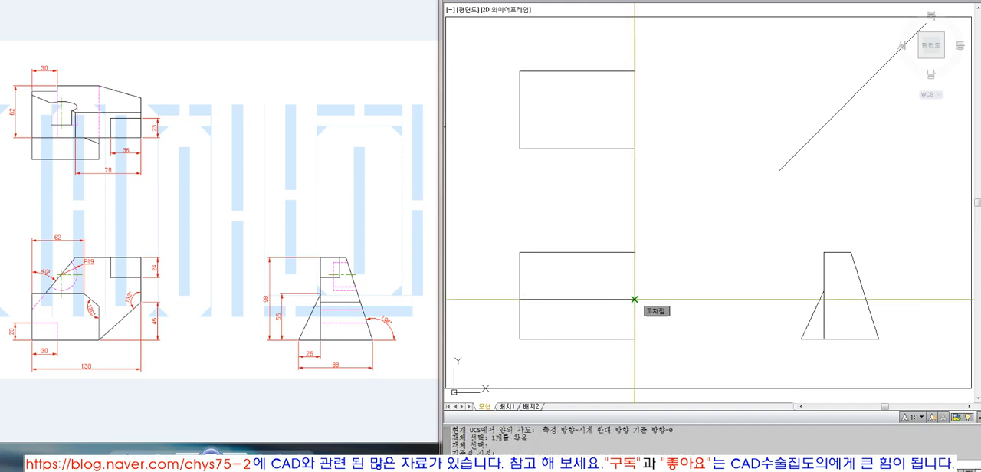
click(634, 299)
text(43)
key(Return)
Step: Join the front view's rotated line and bottom edge in a sharp corner with a zero-radius fillet
text(f)
key(Return)
click(597, 332)
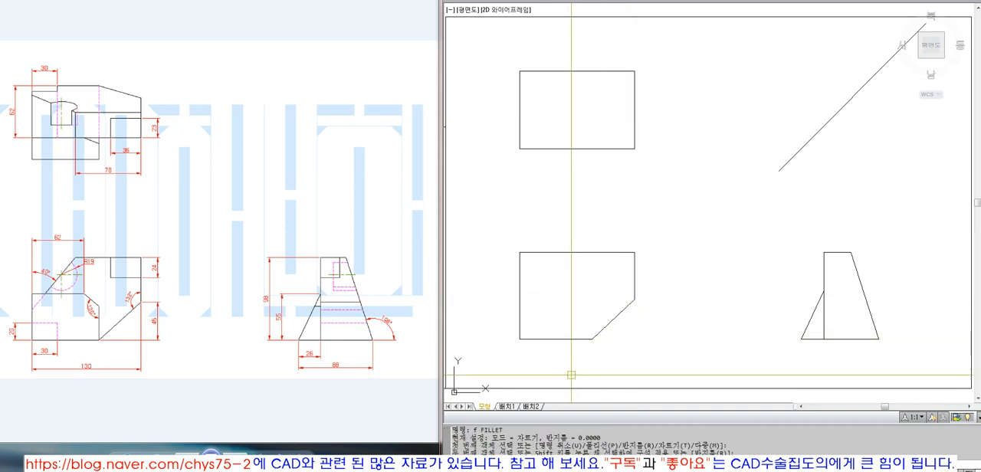
click(572, 339)
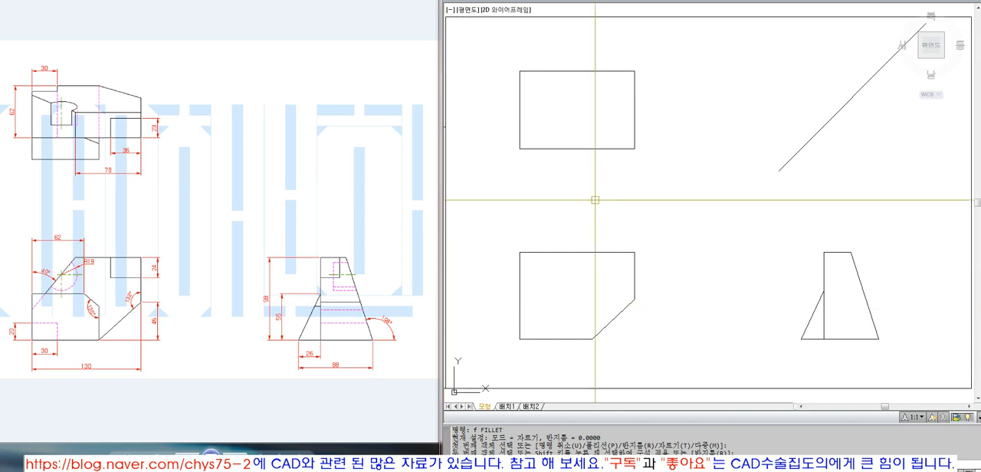
Step: Offset the front view's right edge 78 to the left
text(o)
key(Return)
text(78)
key(Return)
click(634, 272)
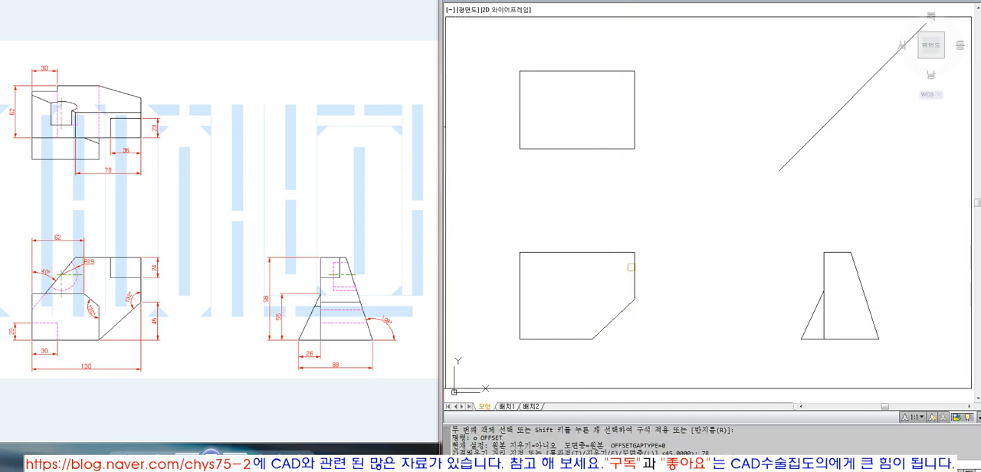
click(584, 267)
key(Escape)
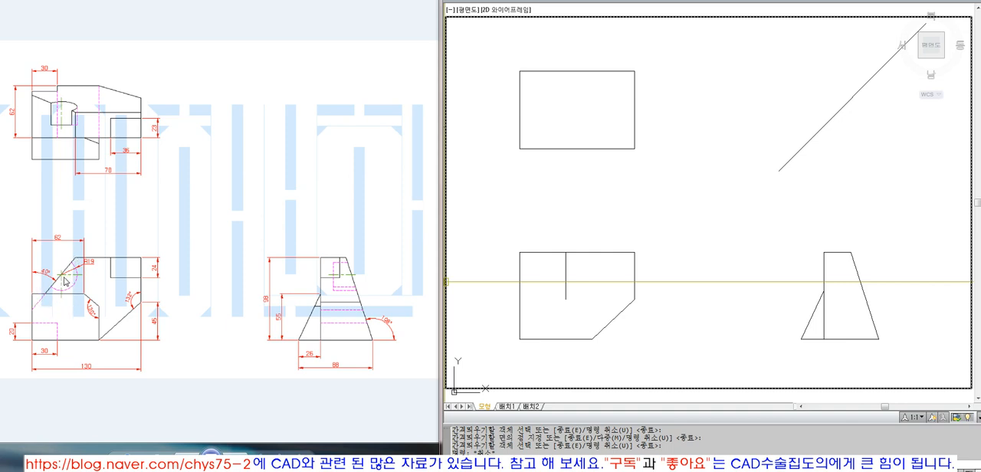
Step: Rotate the front view's offset vertical line by -40° about its upper endpoint
click(565, 274)
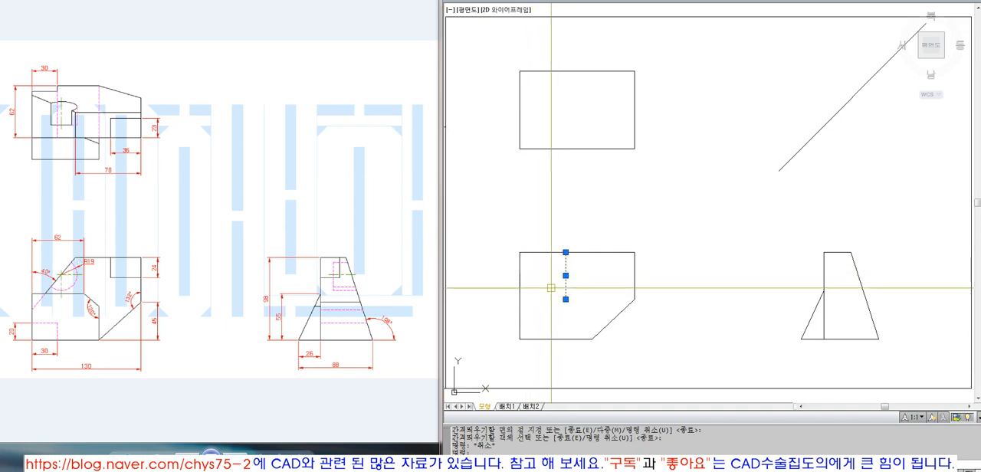
key(Escape)
key(Escape)
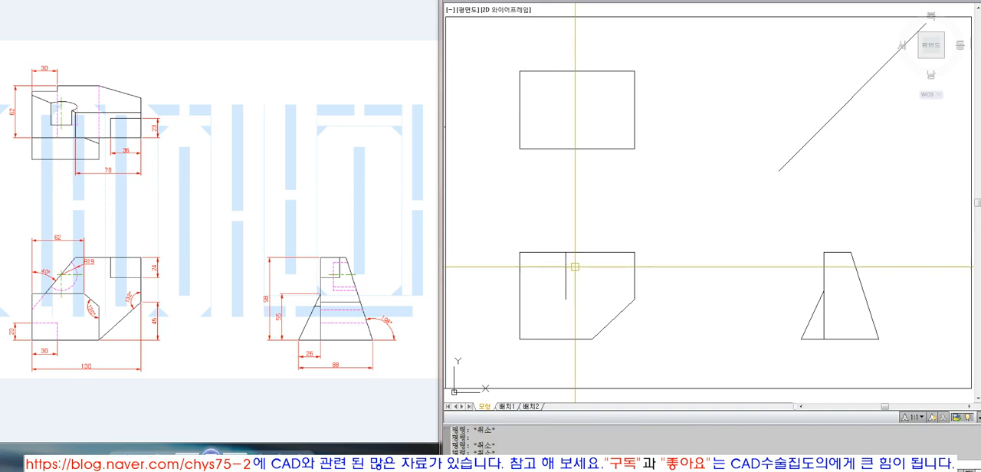
text(ro)
key(space)
click(584, 265)
click(554, 262)
key(space)
click(565, 252)
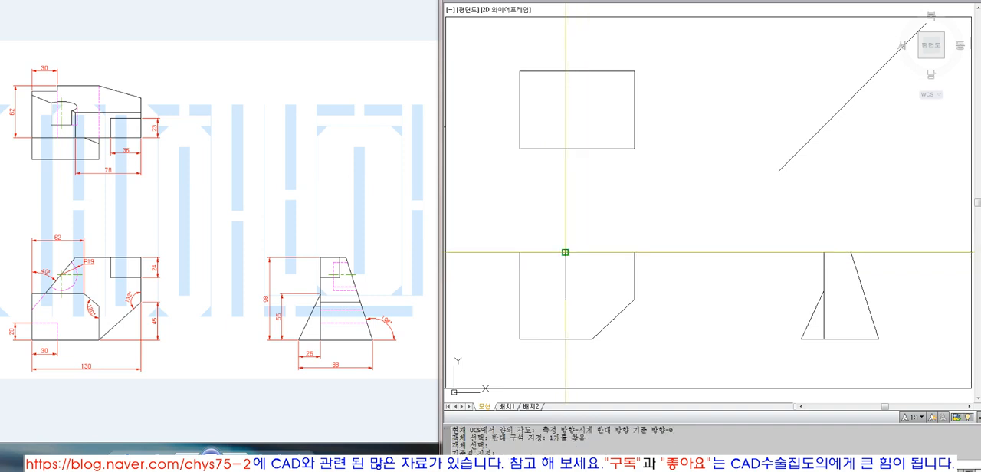
text(-40)
key(space)
key(Escape)
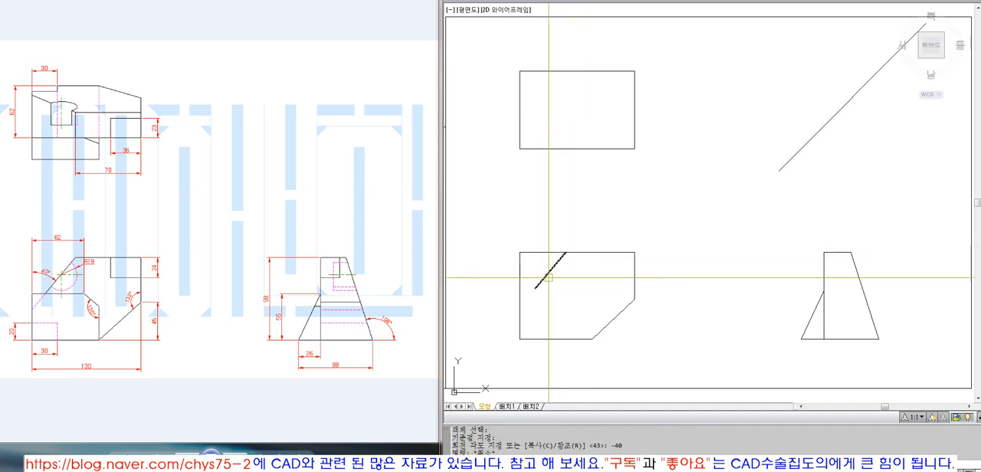
Step: Extend the front view's slanted upper-left line to the left edge
text(ex)
key(space)
click(519, 307)
key(space)
click(539, 281)
key(Escape)
Step: Trim the part of the front view's left edge that lies above the slanted line
text(tr)
click(539, 281)
key(space)
click(520, 272)
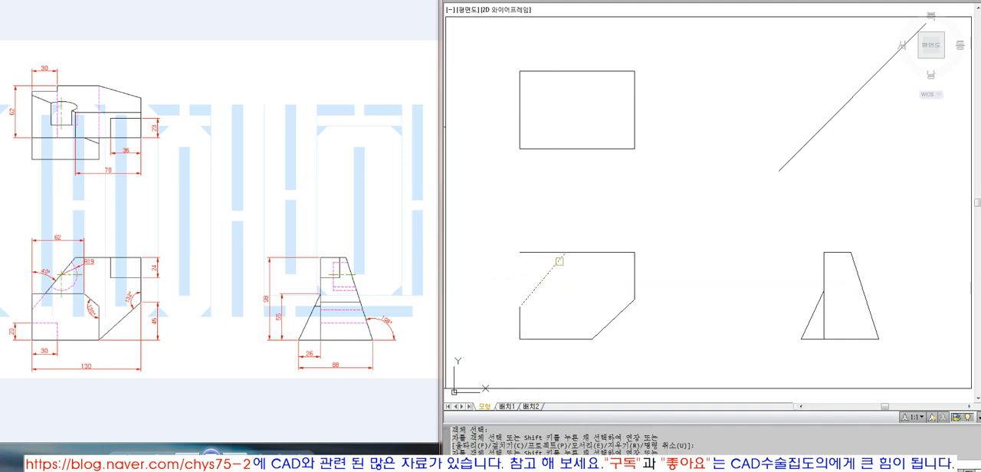
Step: Trim the part of the front view's top edge that lies to the left of the slanted line
key(space)
key(space)
click(557, 262)
key(space)
key(space)
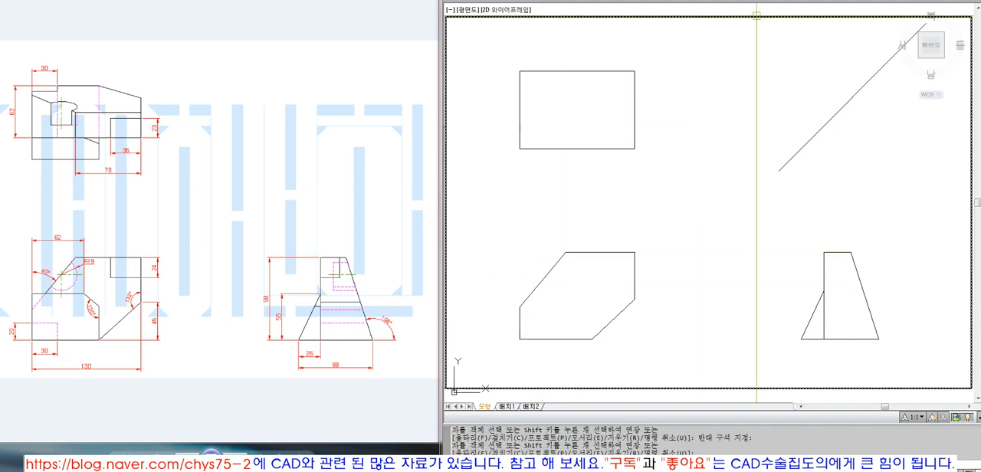
Step: Check the angle between the front view's left edge and slanted upper-left line with an angular dimension, and erase it
click(712, 0)
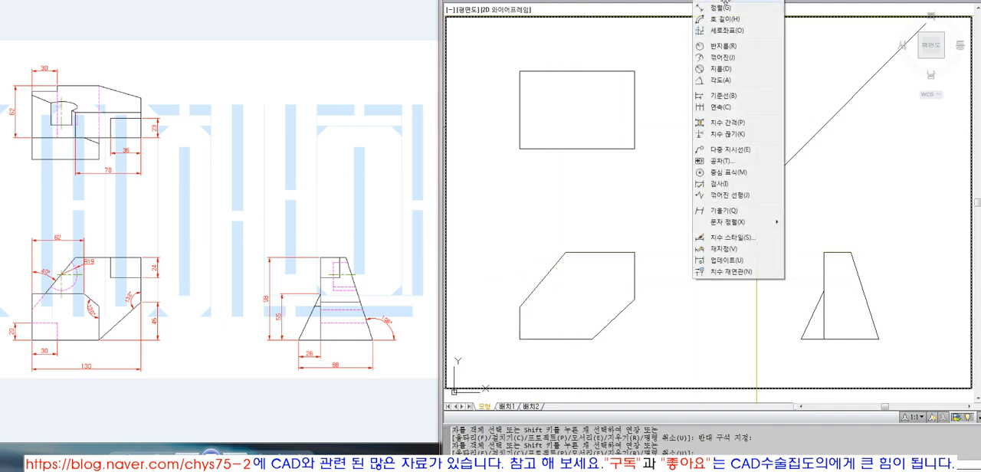
click(725, 83)
click(520, 321)
click(536, 285)
click(536, 258)
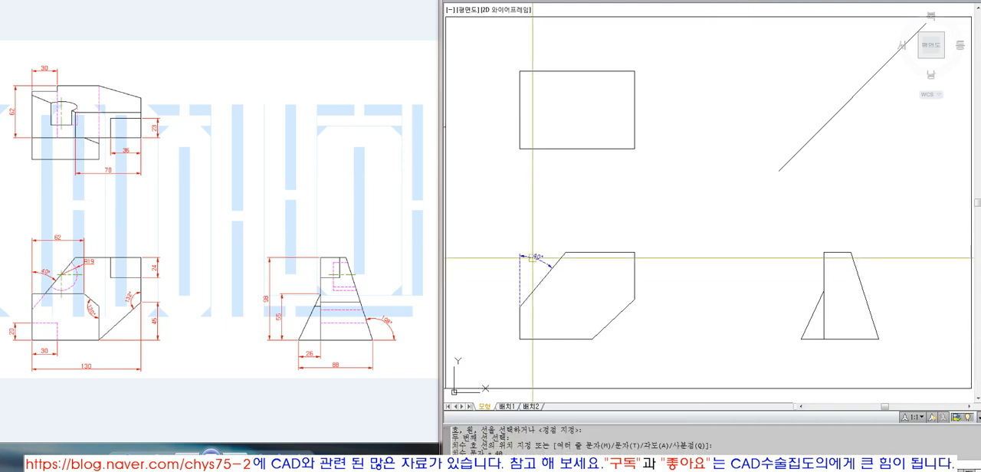
click(548, 262)
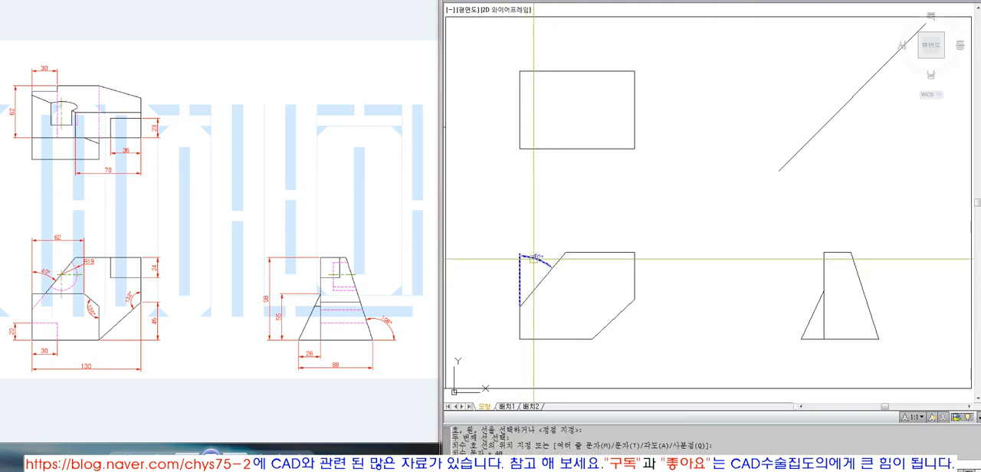
key(e)
key(space)
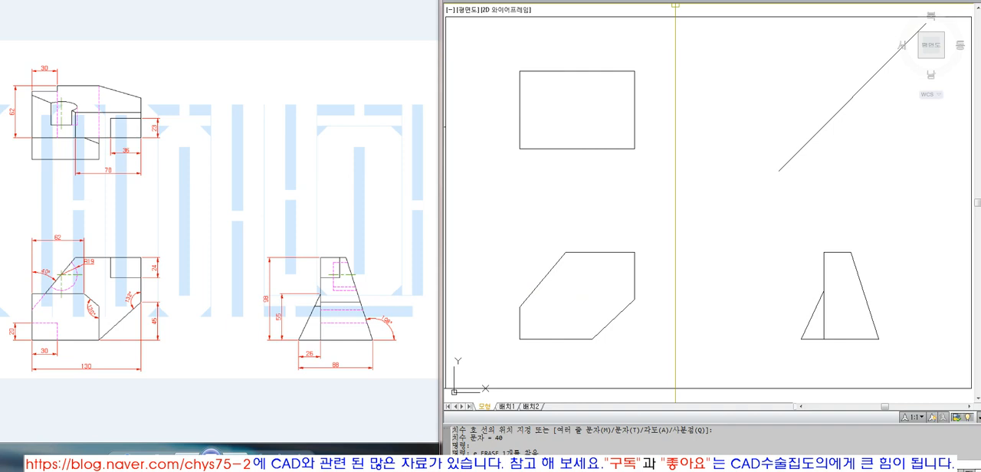
Step: Dimension the angle between the front view's slanted lower-right line and its right edge
right_click(691, 3)
click(720, 77)
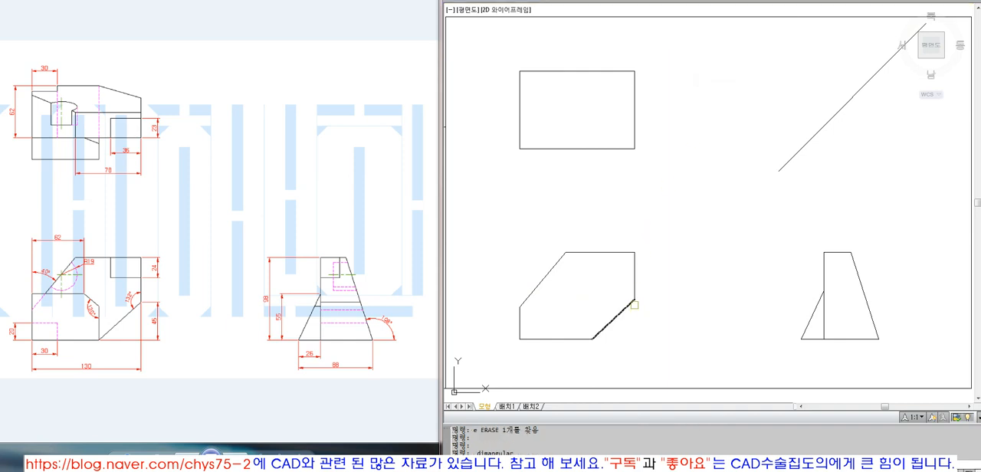
click(633, 304)
click(634, 288)
click(618, 292)
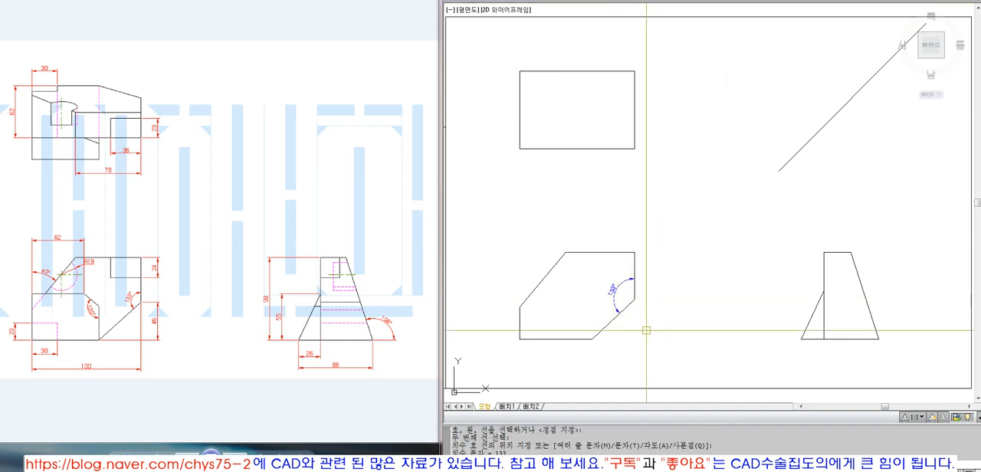
scroll(646, 330, up, 2)
scroll(635, 314, down, 1)
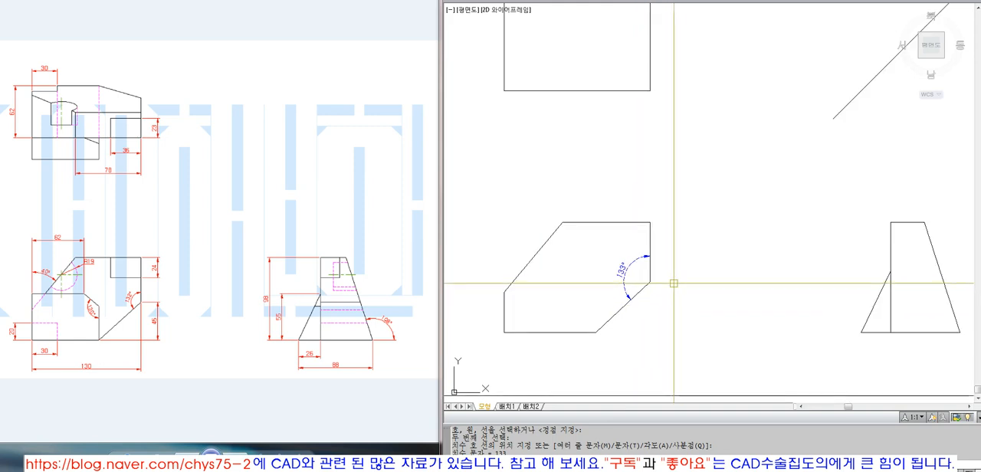
scroll(617, 316, up, 1)
key(Escape)
key(Escape)
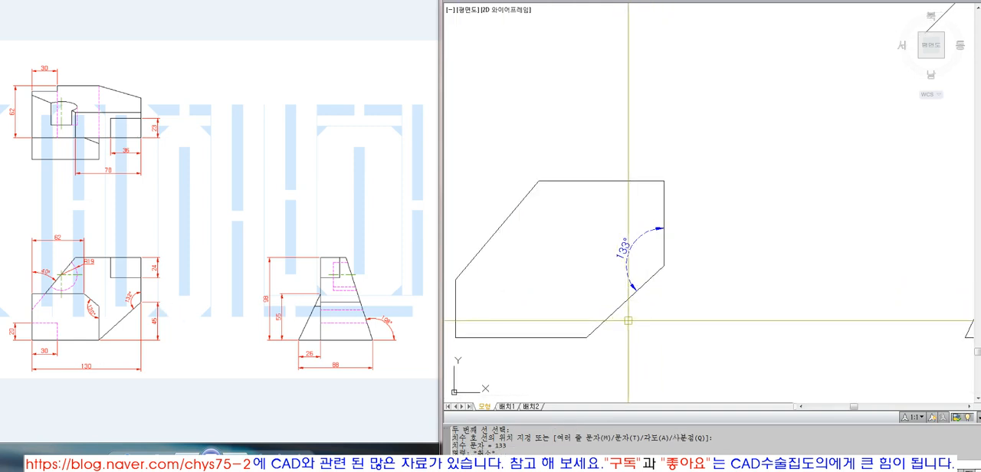
Step: Rotate the front view's slanted lower-right line by -1° about its upper endpoint
text(ro)
key(space)
click(655, 275)
key(space)
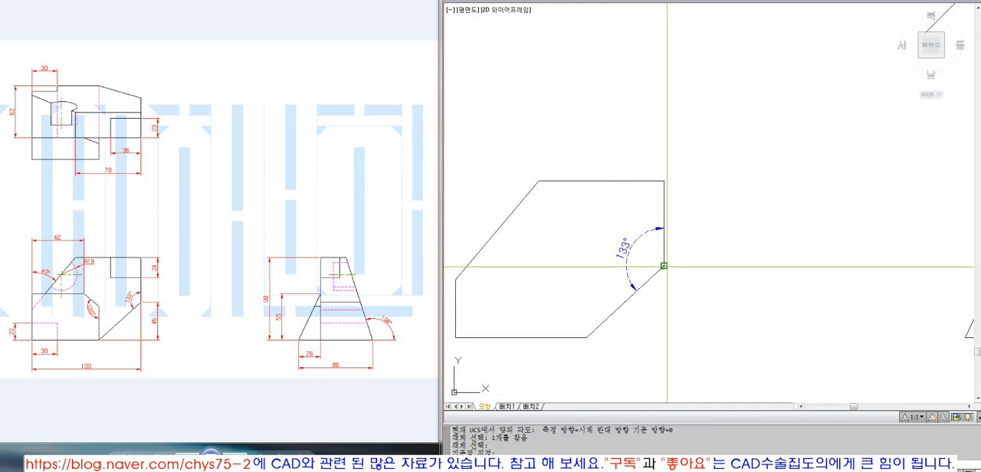
click(665, 266)
text(-1)
key(space)
Step: Fillet the rotated slanted line with the front view's bottom edge into a sharp corner
text(f)
key(space)
click(603, 320)
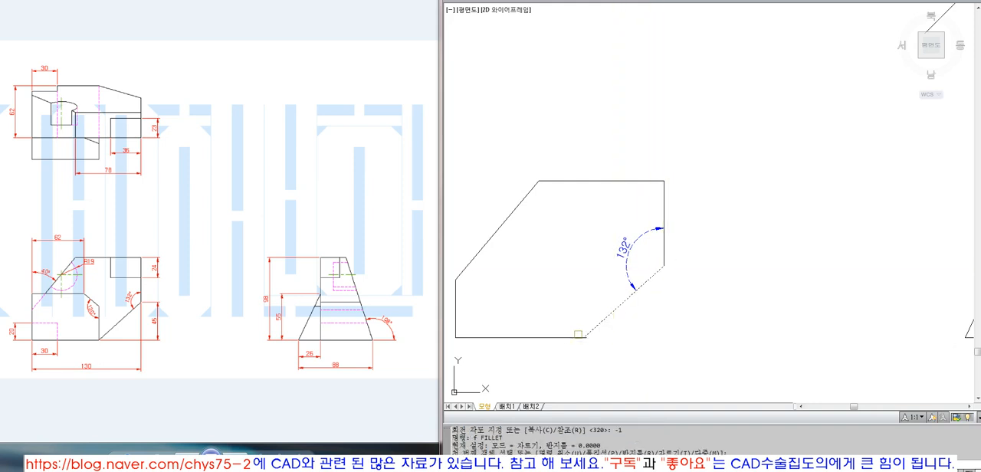
click(573, 337)
Step: Erase the angular dimension at the front view's slanted lower-right line
text(z)
key(space)
text(p)
key(space)
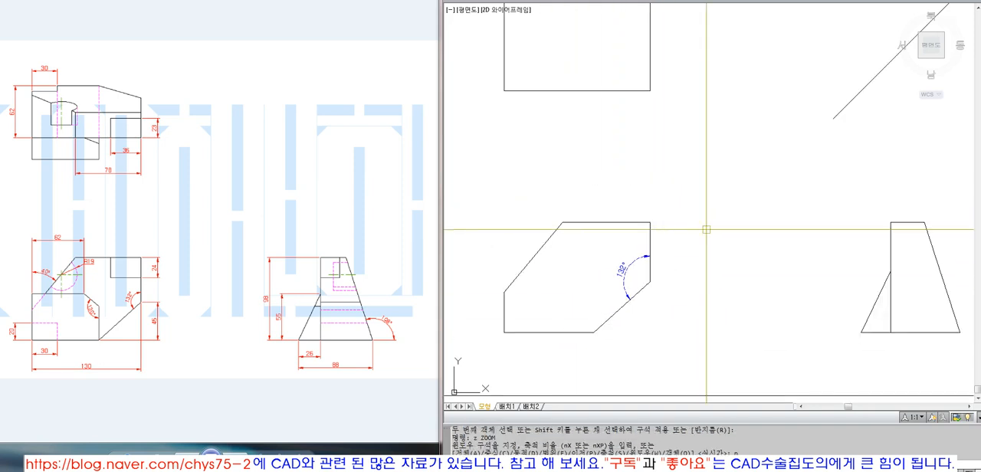
text(z)
key(space)
click(883, 81)
click(544, 331)
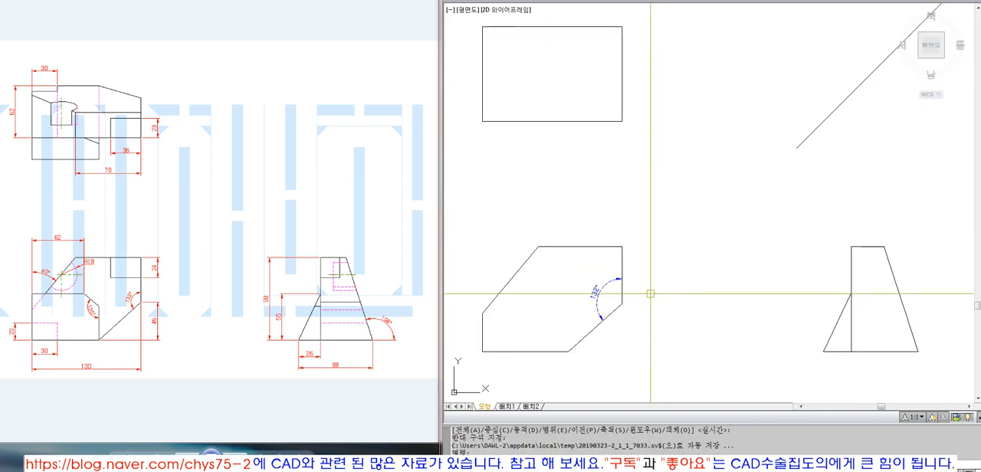
click(613, 303)
text(e)
key(space)
click(596, 283)
text(e)
key(space)
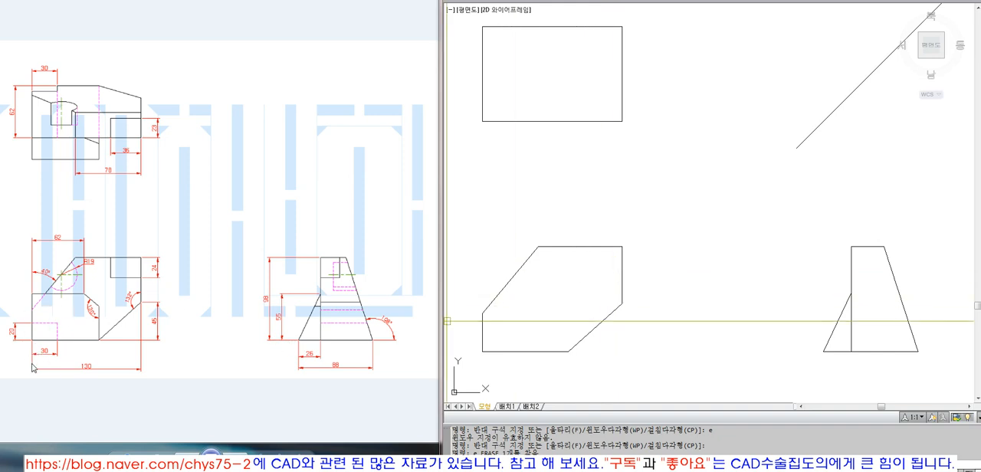
Step: Offset the front view's top edge 24 downward
click(114, 267)
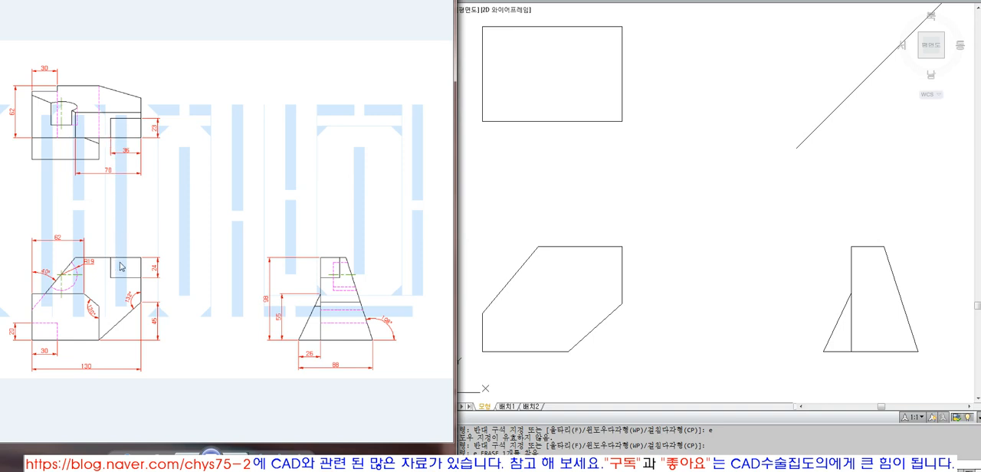
click(594, 255)
text(o)
key(Return)
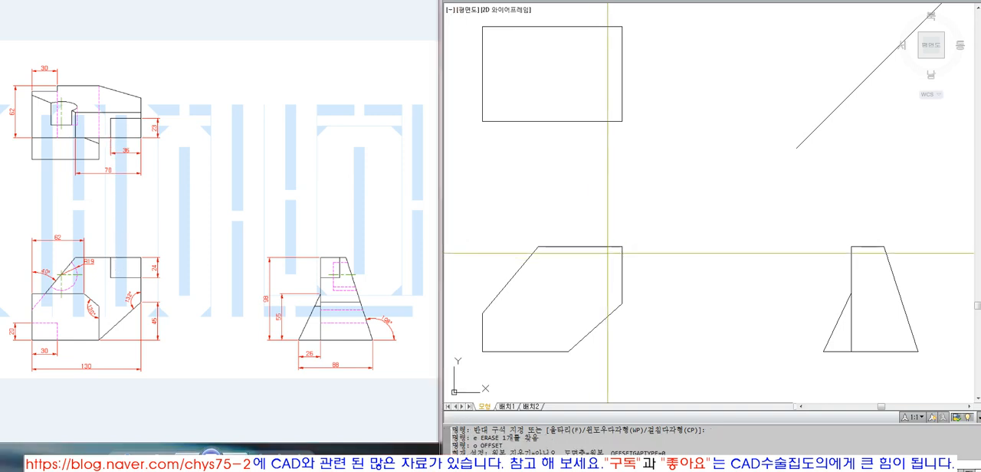
text(24)
key(Return)
click(607, 247)
click(605, 284)
Step: Offset the front view's right edge 36 to the left
key(Return)
key(Return)
text(36)
Step: Fillet the two offset lines into a sharp corner to form the rectangle at the front view's upper right
key(Return)
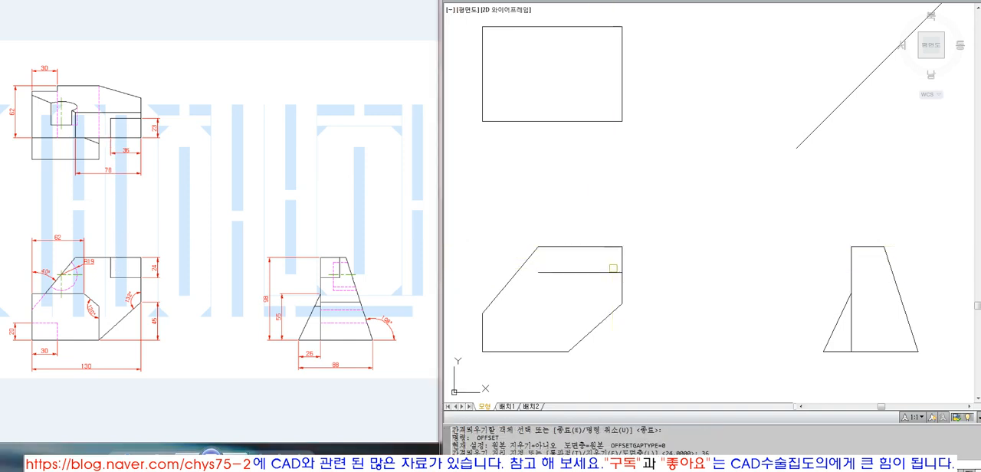
click(621, 265)
click(588, 266)
key(Return)
text(f)
key(Return)
click(583, 265)
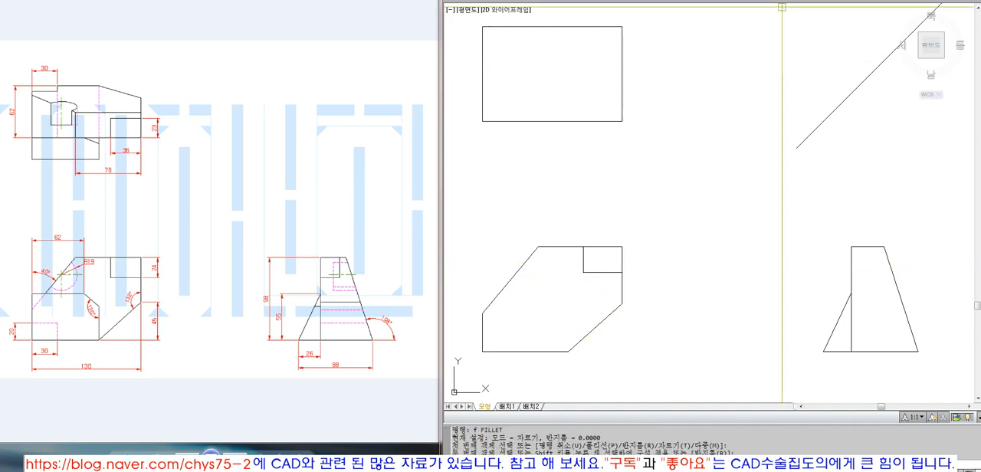
Step: Add linear dimensions to check the height and width of the front view's upper-right rectangle
click(706, 0)
click(717, 0)
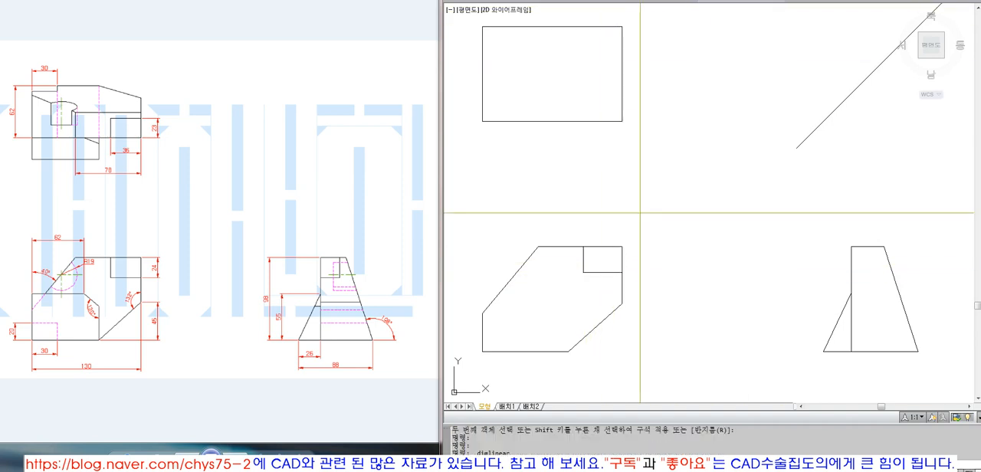
click(621, 272)
click(621, 247)
click(640, 244)
key(Return)
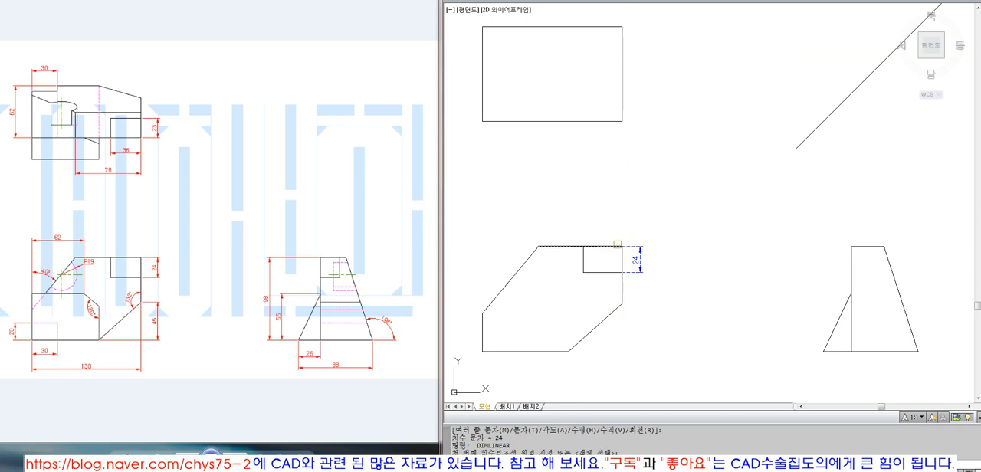
click(621, 247)
click(583, 247)
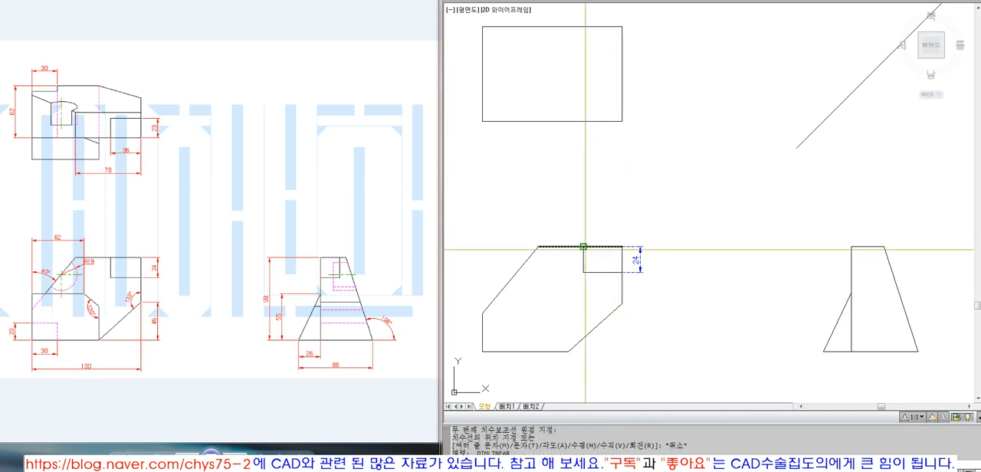
click(592, 223)
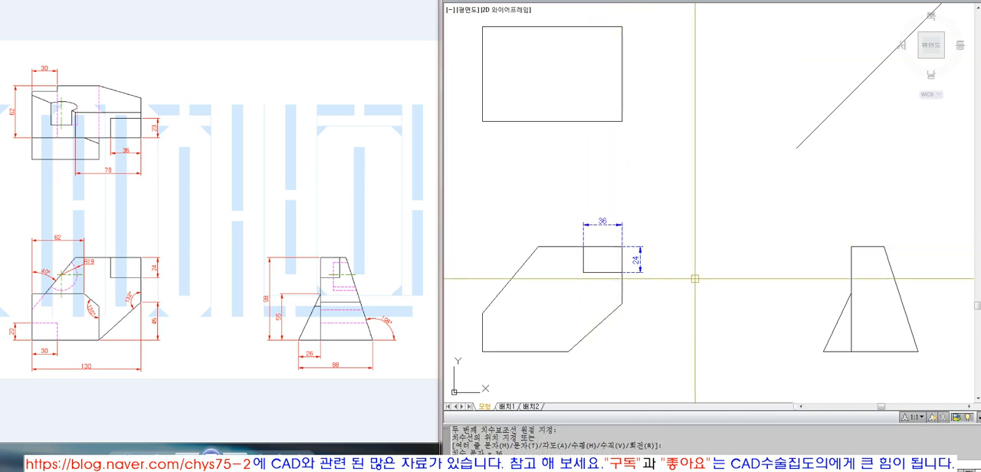
Step: Erase the two linear dimensions of the front view's upper-right rectangle
text(e)
key(Return)
click(641, 266)
key(Return)
click(628, 231)
key(Return)
click(590, 221)
key(Delete)
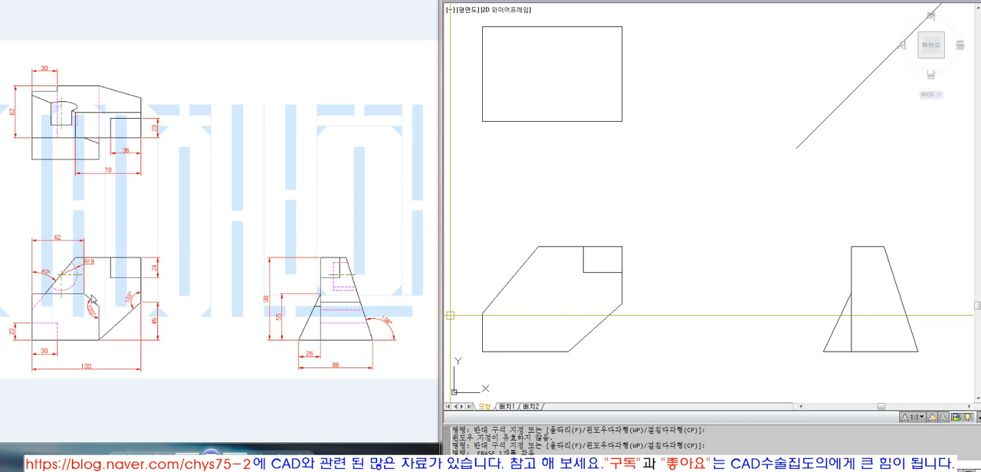
Step: Examine the front view's dimensions and angles in the enlarged reference drawing
drag(134, 462, 135, 449)
drag(128, 371, 286, 260)
drag(205, 299, 353, 240)
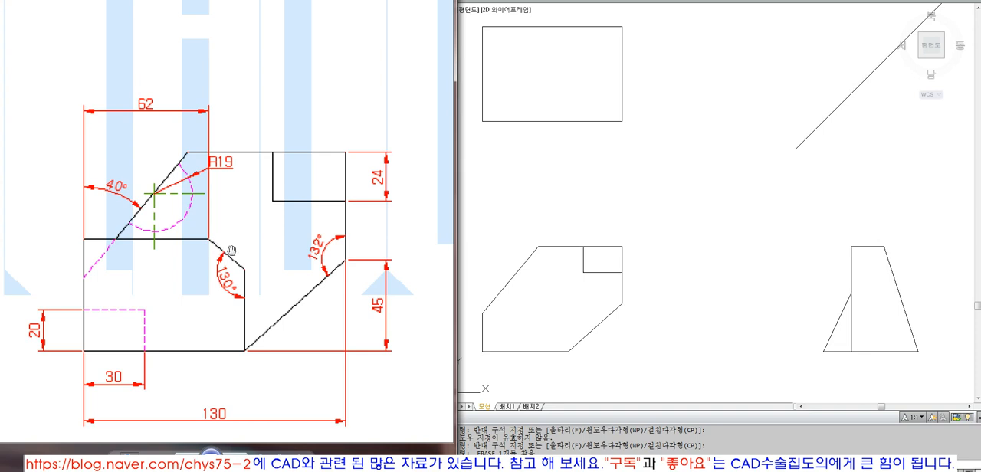
click(471, 281)
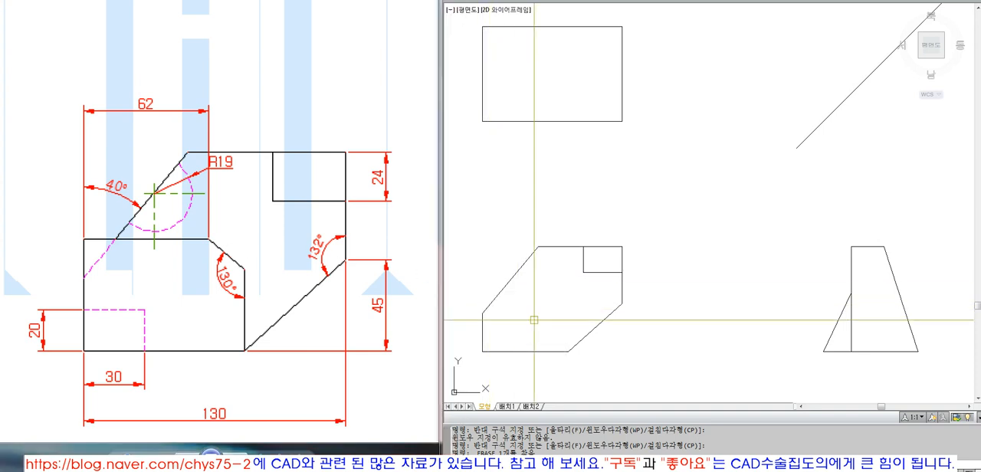
scroll(534, 320, down, 2)
click(406, 279)
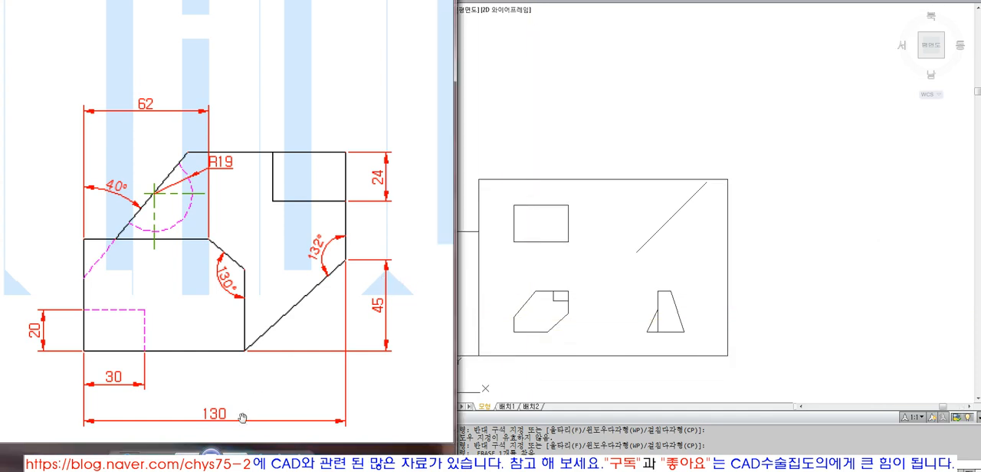
scroll(161, 417, down, 3)
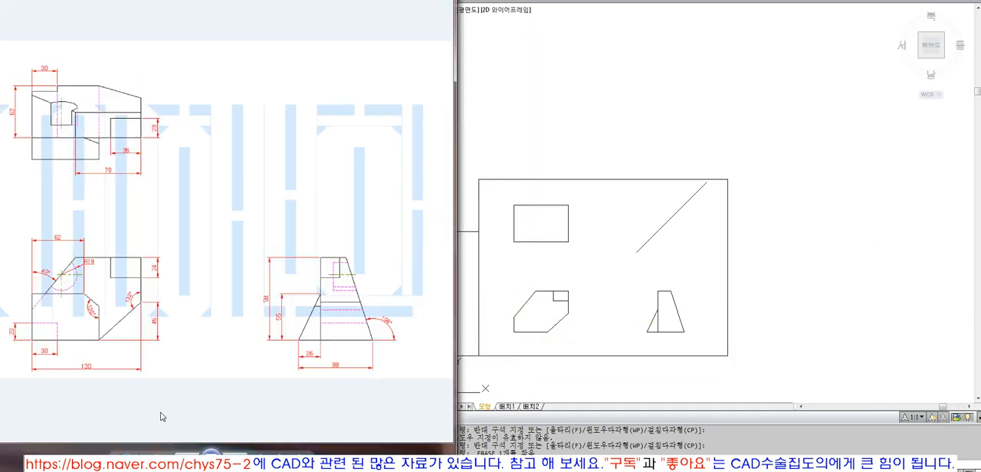
click(564, 291)
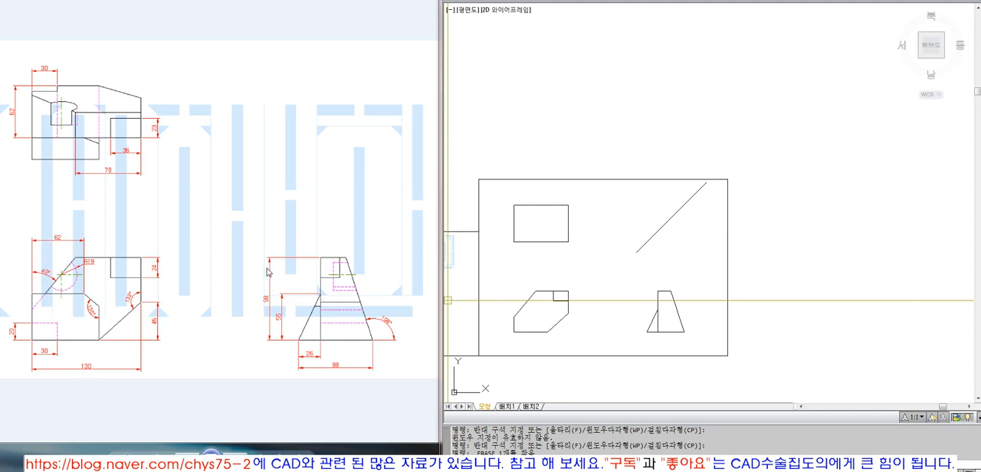
key(Escape)
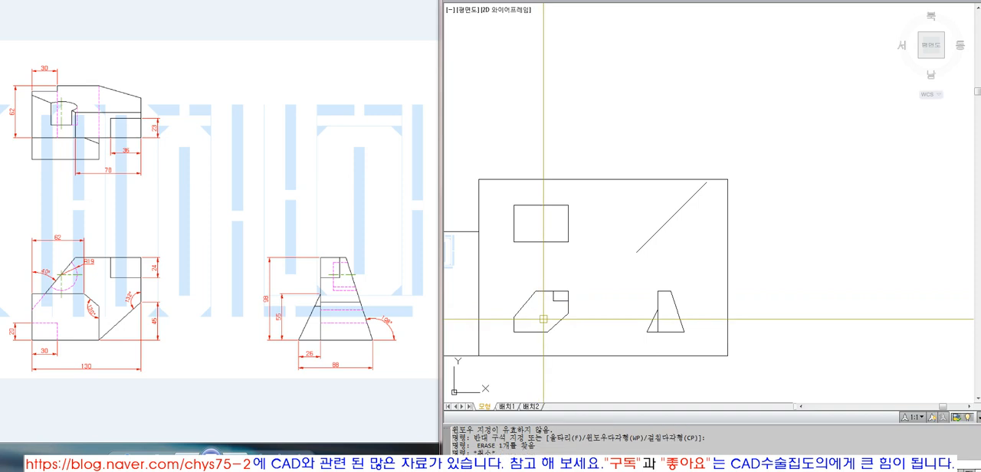
text(o)
key(space)
key(Escape)
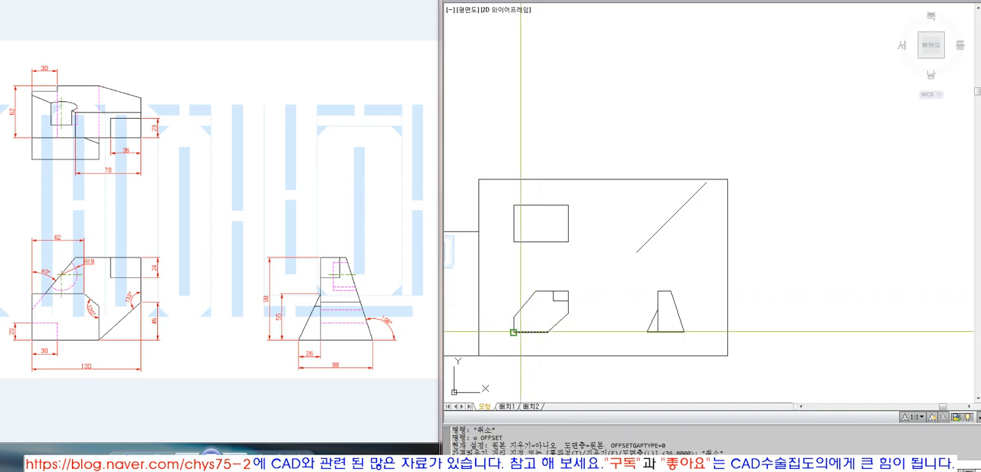
Step: Draw a vertical line upward from the front view's lower-left corner to above its top edge
text(l)
key(space)
click(515, 331)
click(523, 273)
Step: Offset the new vertical line 62 to the right
text(o)
key(space)
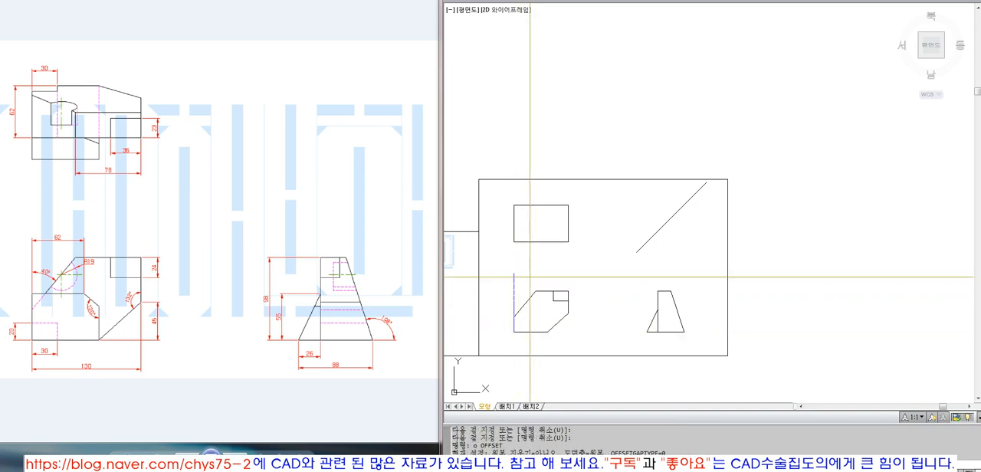
text(62)
key(space)
click(514, 279)
click(526, 277)
Step: Erase the original vertical line at the front view's left edge
key(space)
text(e)
click(513, 288)
key(space)
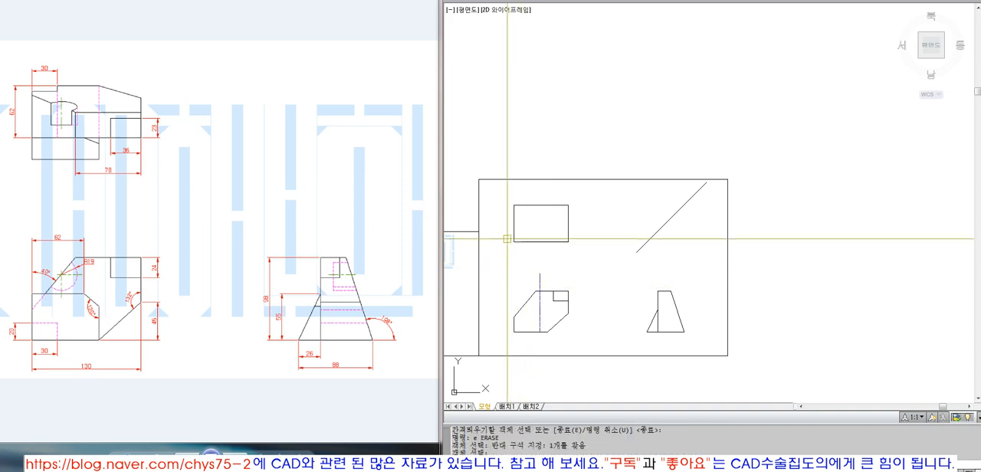
Step: Offset the front view's bottom edge 55 upward
text(z)
key(space)
text(o)
key(space)
click(599, 179)
key(space)
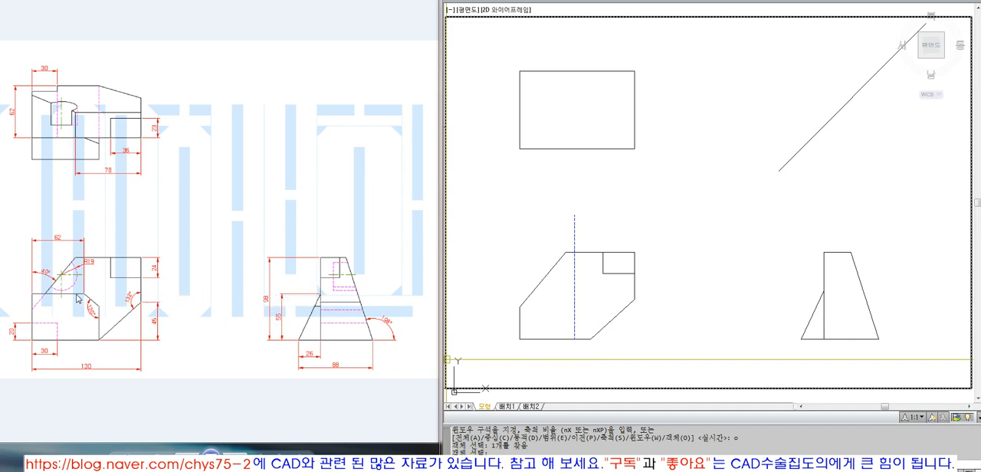
key(space)
click(771, 315)
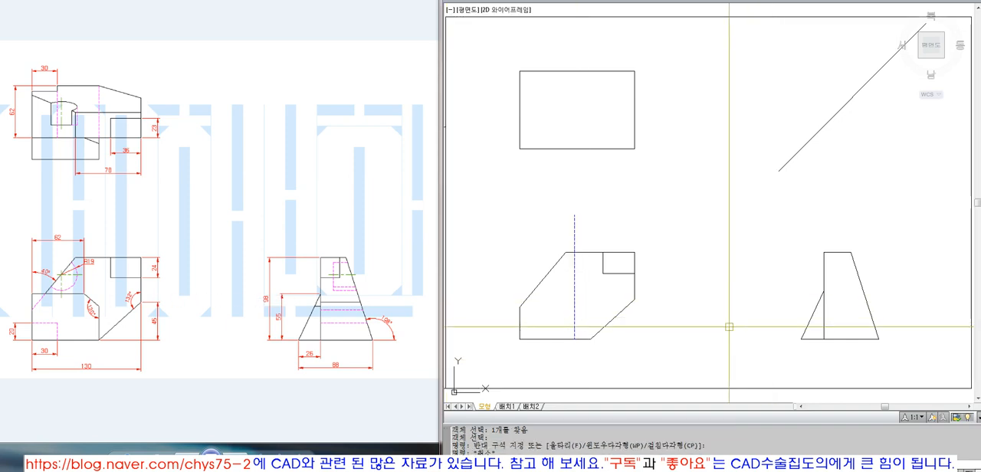
key(Escape)
key(Escape)
text(o 55)
click(575, 337)
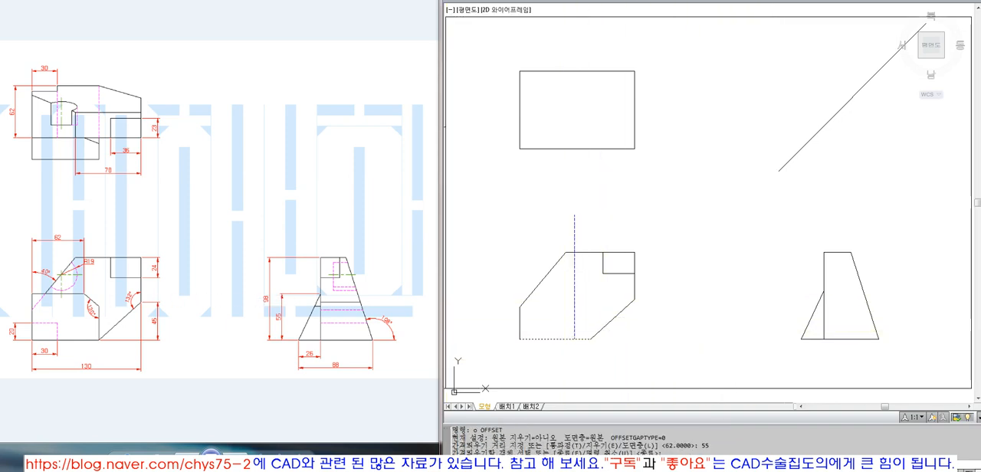
click(582, 310)
key(space)
Step: Match the vertical construction line's properties to those of the horizontal offset line
text(f)
text(ma)
key(space)
click(568, 291)
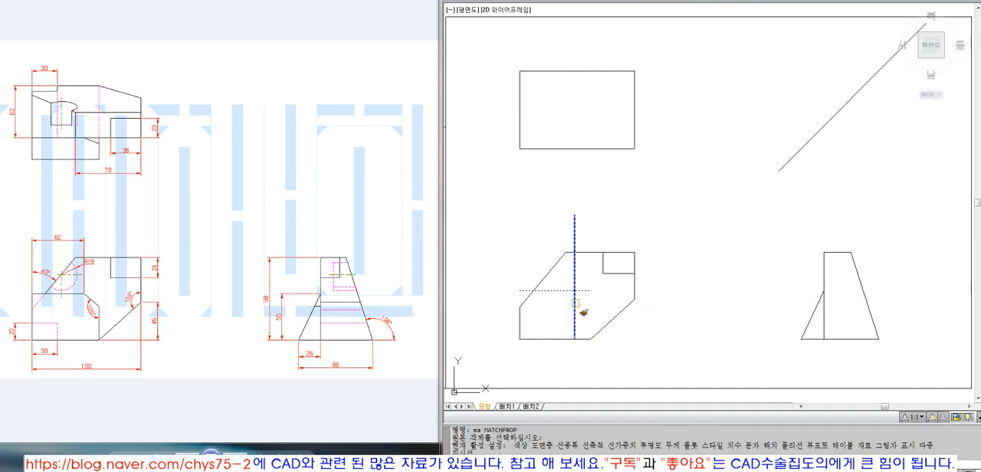
click(575, 308)
key(space)
Step: Fillet the horizontal offset line and the vertical construction line into a sharp corner
text(z)
key(space)
key(Escape)
text(f)
key(space)
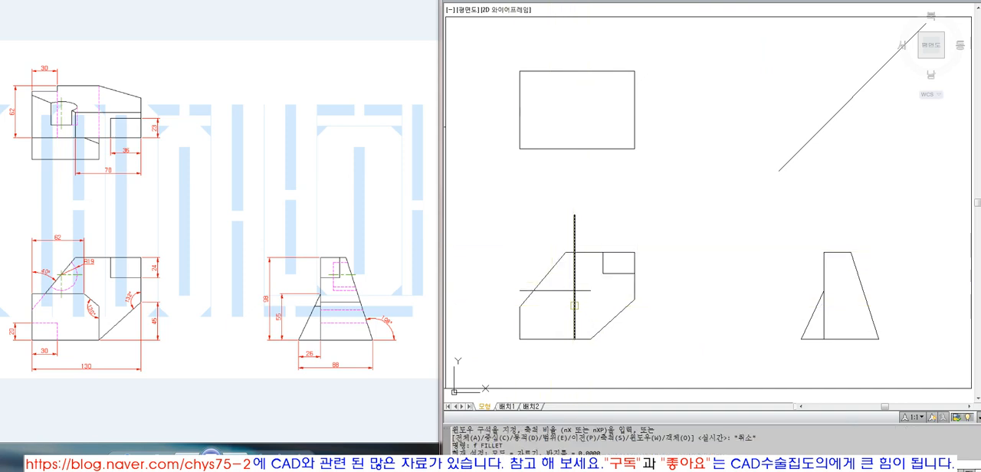
click(575, 306)
click(564, 291)
Step: Erase the vertical construction line below the corner in the front view
click(574, 302)
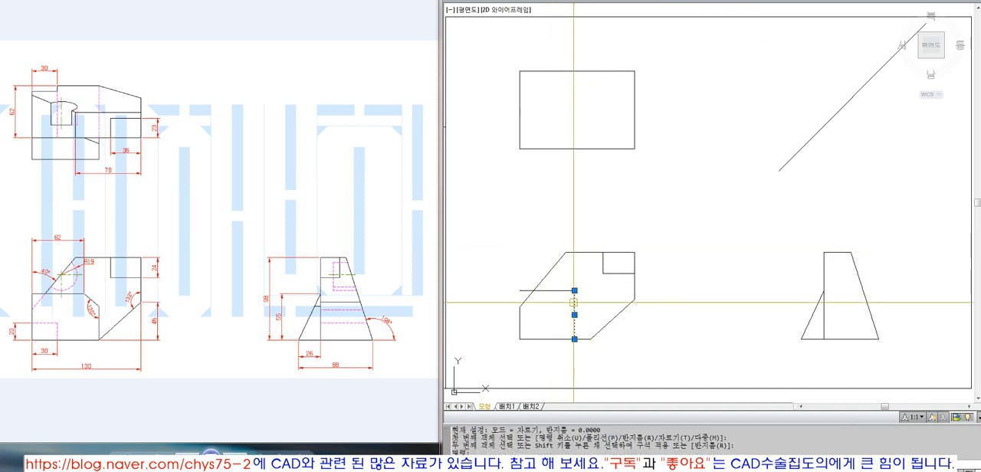
text(e)
key(space)
Step: Draw a vertical line downward from the right end of the front view's inner horizontal line
text(z)
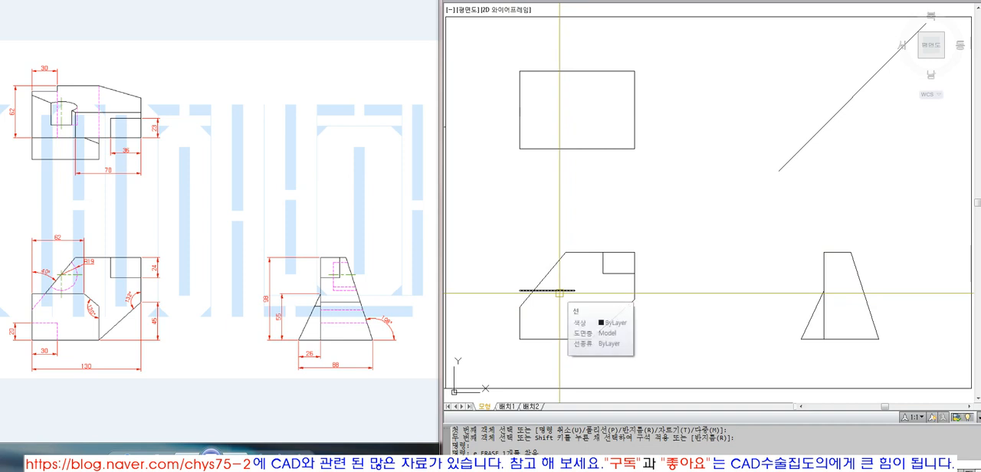
key(space)
click(499, 252)
click(664, 346)
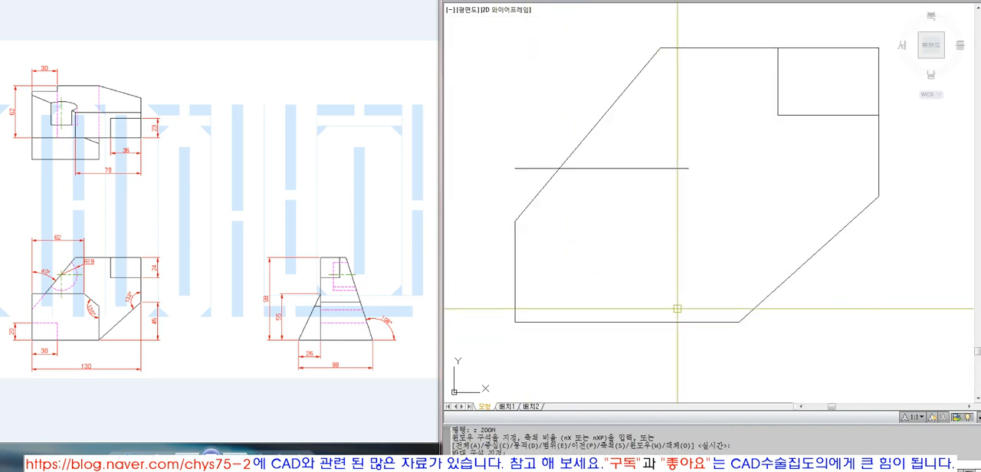
text(l)
key(space)
click(688, 168)
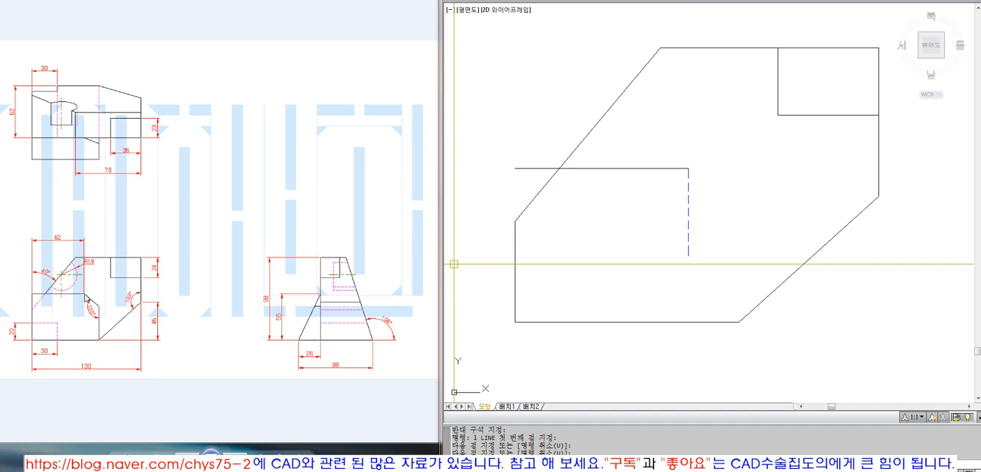
click(689, 212)
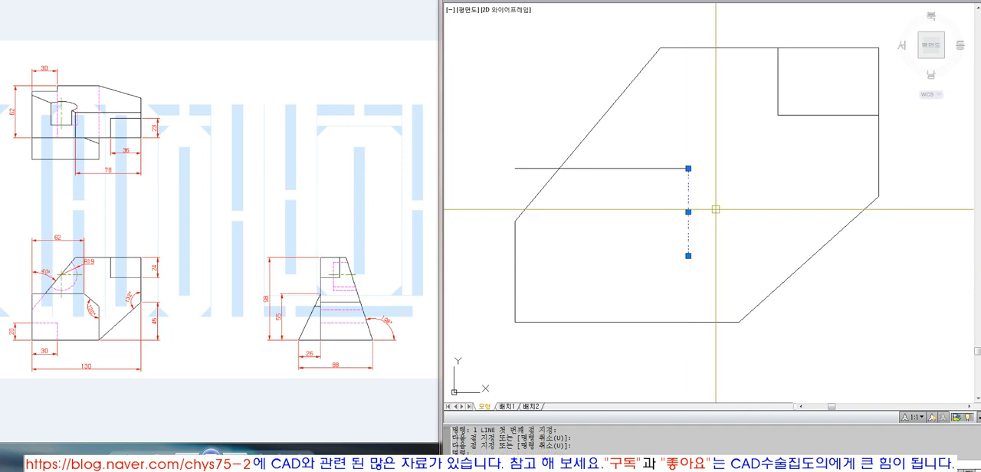
key(Escape)
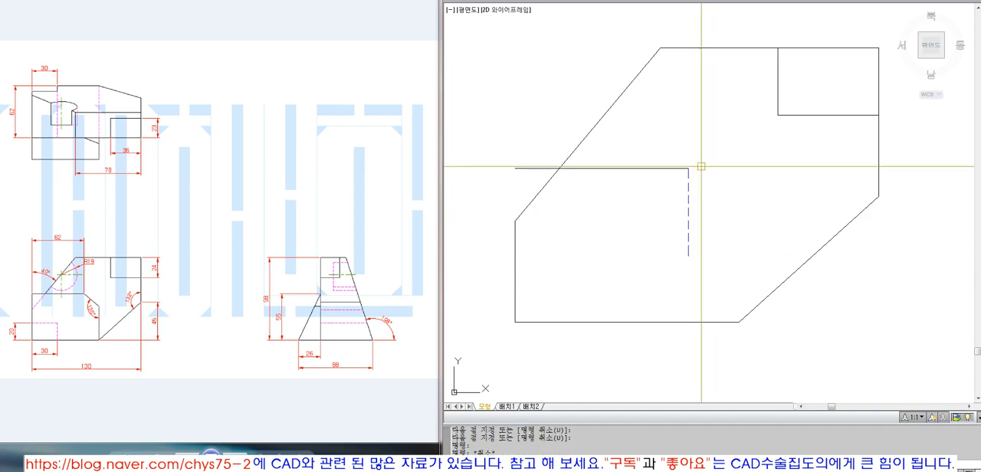
Step: Draw a horizontal helper line rightward from the right end of the inner horizontal line
text(l)
key(space)
click(688, 167)
click(775, 180)
key(space)
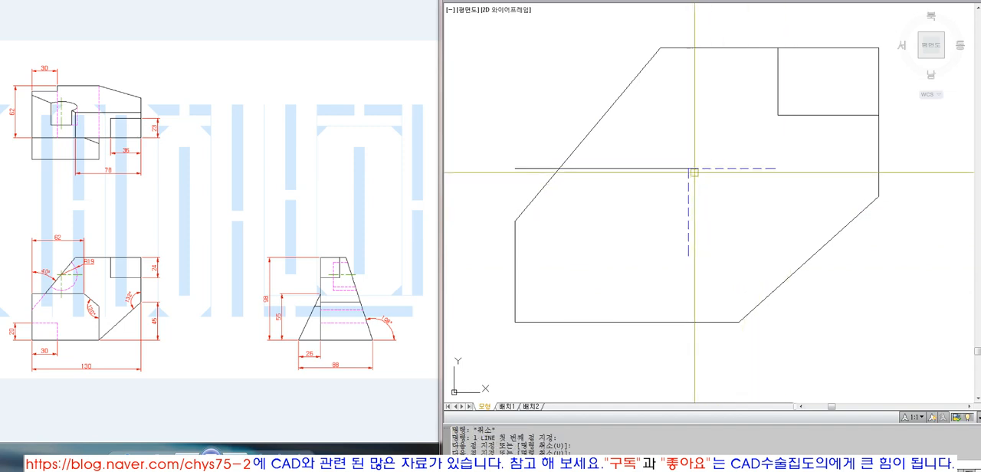
Step: Draw a slanted helper line from the same corner down toward the right
text(l)
key(space)
click(688, 167)
key(F8)
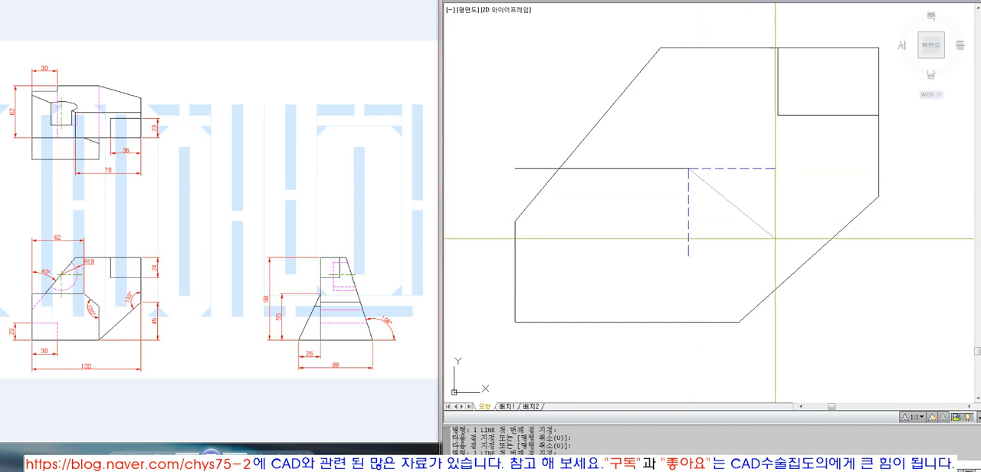
key(F8)
key(space)
click(776, 239)
key(Escape)
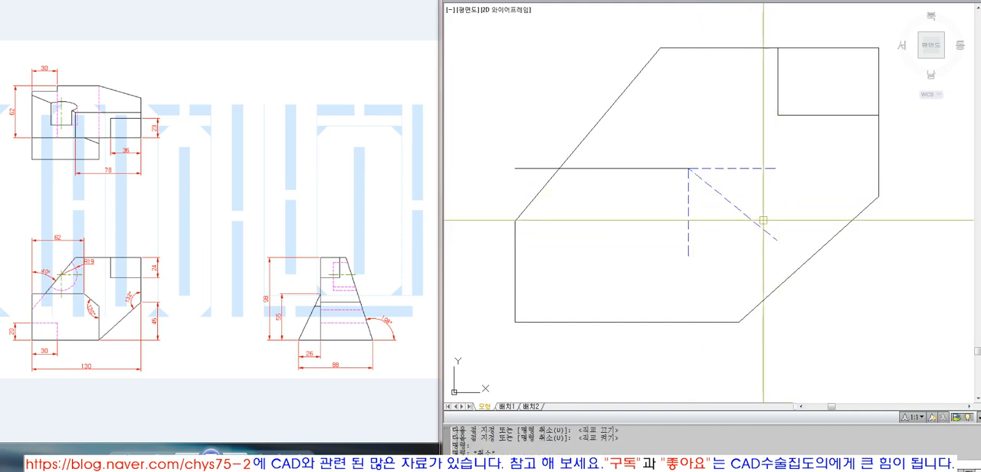
Step: Close the helper triangle with a vertical line from the slanted line's end up to the horizontal helper line
text(l)
key(space)
click(776, 238)
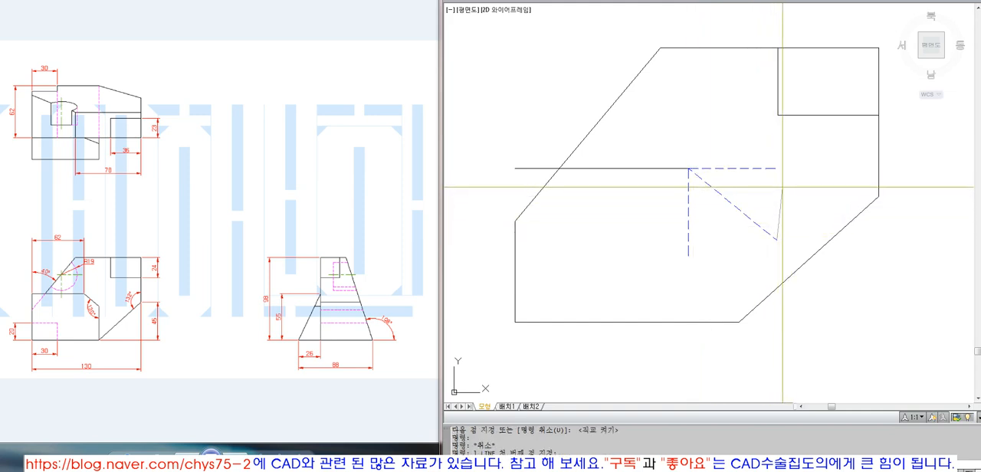
click(776, 168)
key(space)
text(f FILLET)
key(space)
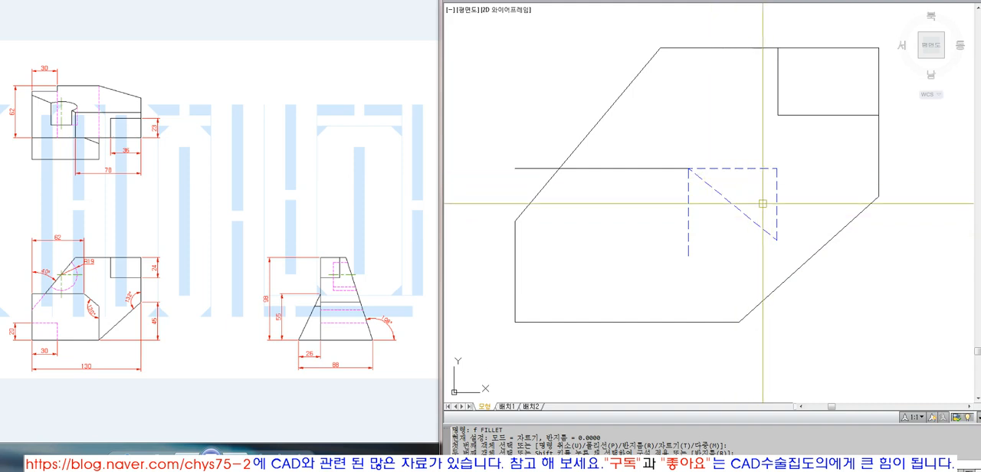
click(707, 168)
click(689, 198)
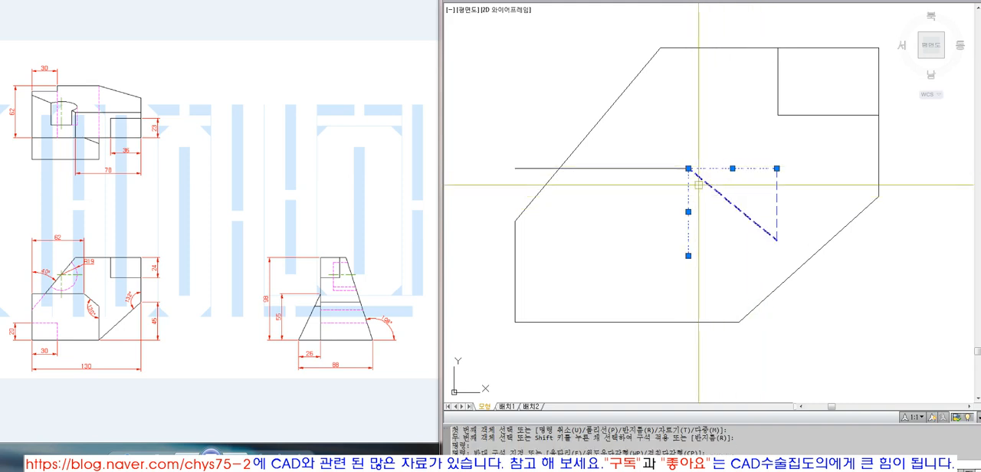
key(Escape)
key(Escape)
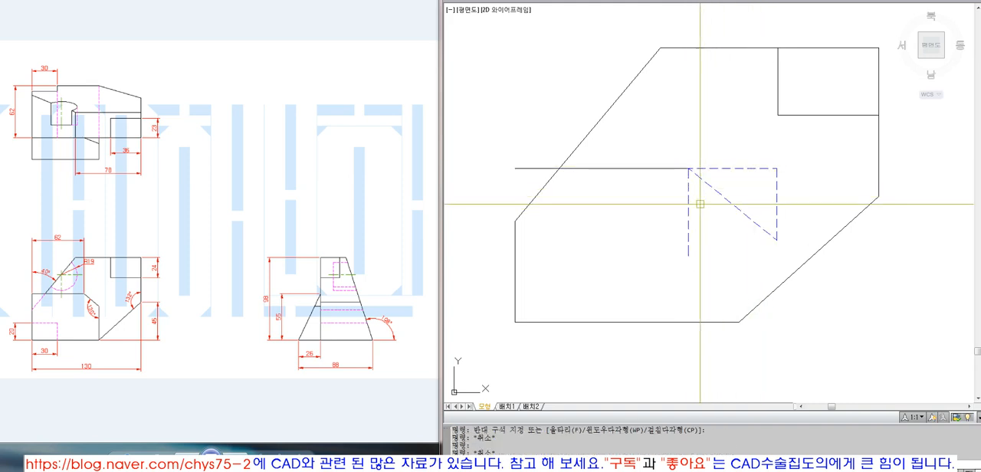
click(688, 205)
click(688, 256)
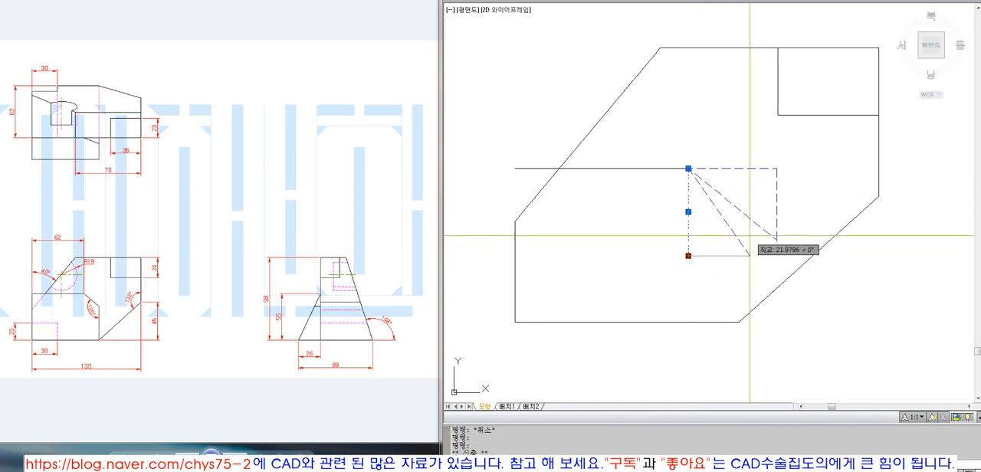
key(Escape)
key(Escape)
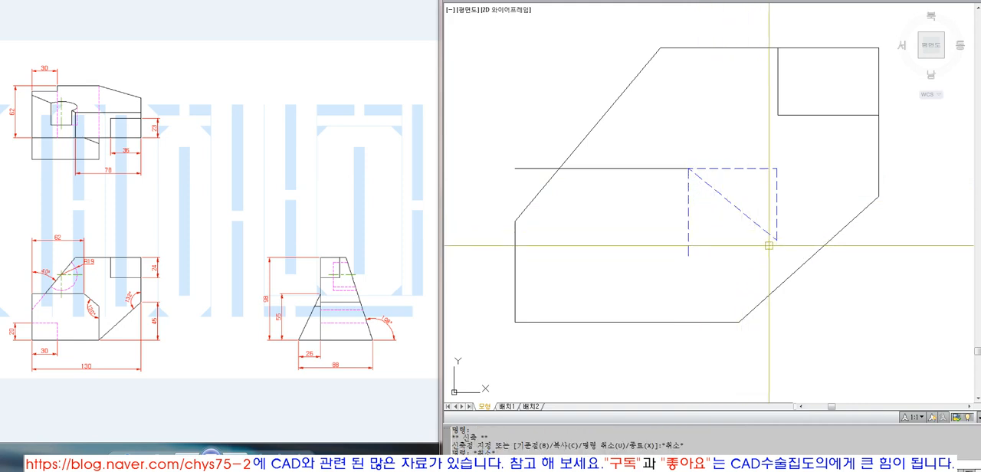
Step: Erase the three lines of the helper triangle, keeping the vertical line at the corner
text(e)
key(space)
click(792, 153)
click(736, 213)
key(space)
Step: Try to rotate the dashed vertical line about its upper end
text(ro)
key(space)
click(733, 212)
click(675, 184)
key(space)
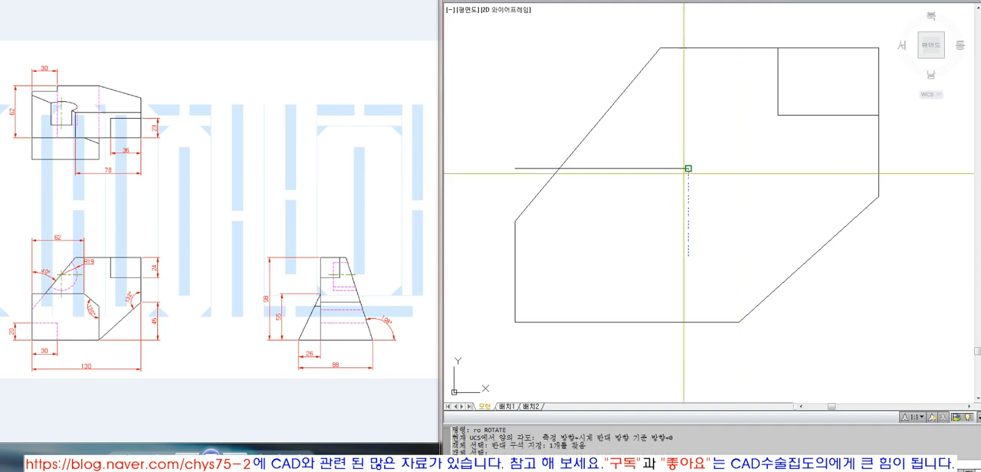
click(688, 169)
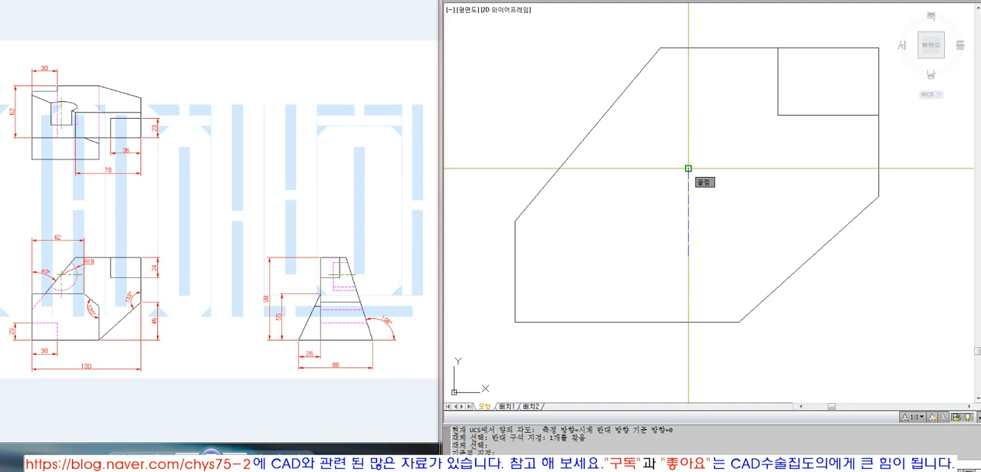
key(Escape)
click(688, 199)
click(688, 256)
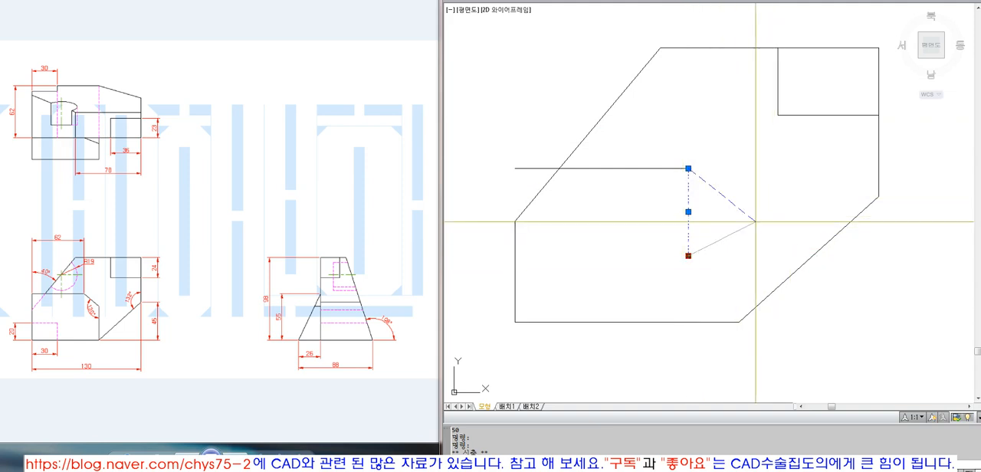
key(Escape)
Step: Rotate the dashed vertical line 50 degrees about its upper end
text(ro)
key(Return)
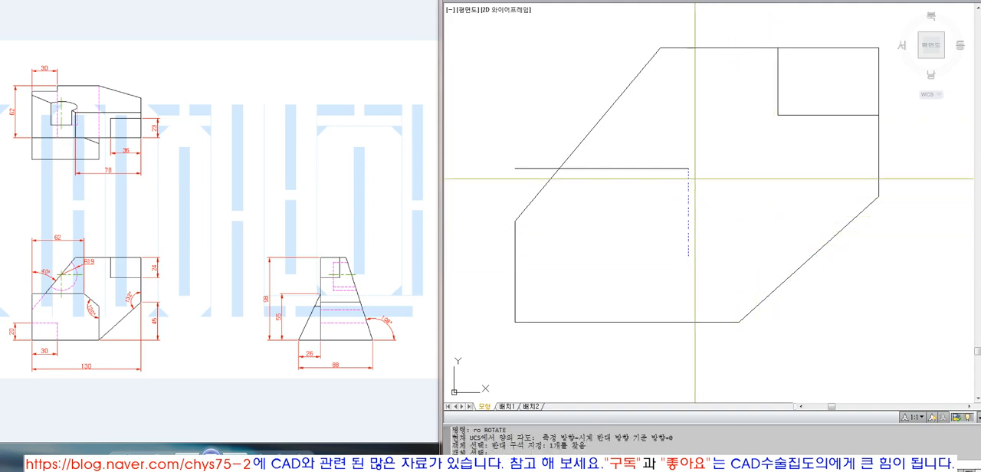
key(Return)
click(686, 170)
text(50)
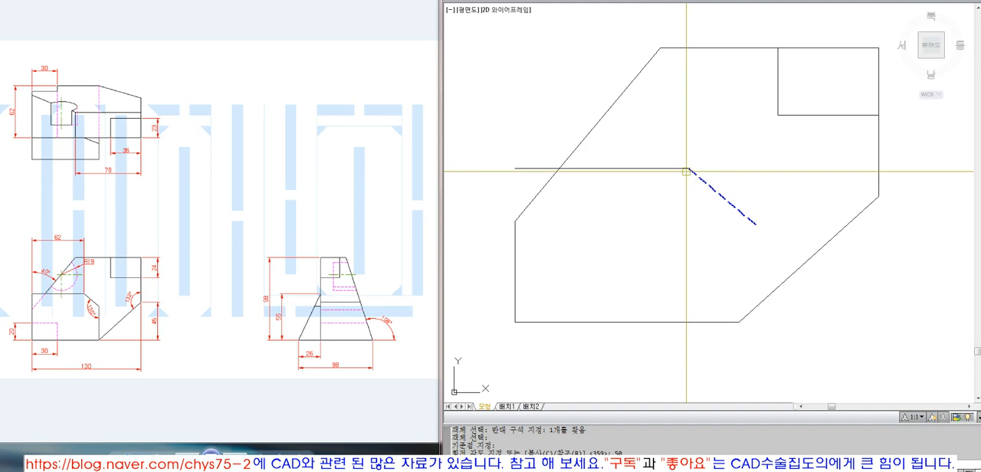
key(Return)
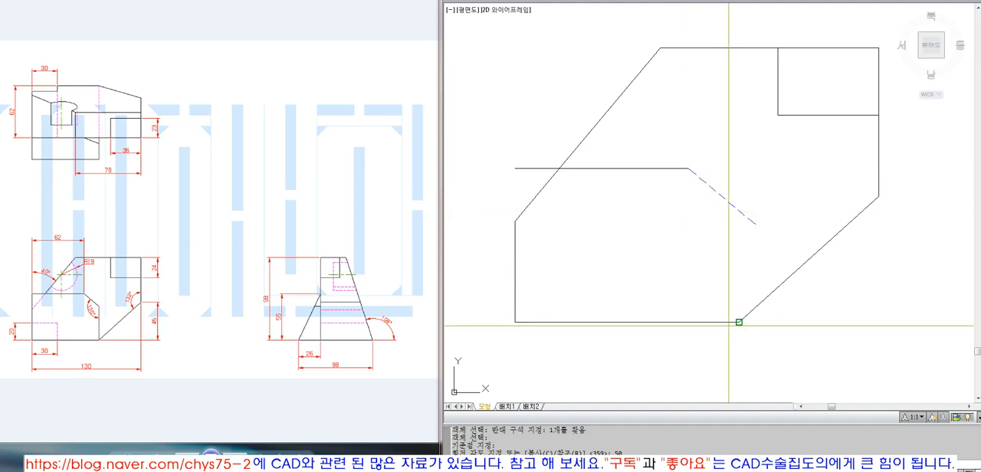
Step: Draw a vertical line from the right end of the front view's bottom edge up past the slanted line
key(Escape)
key(Escape)
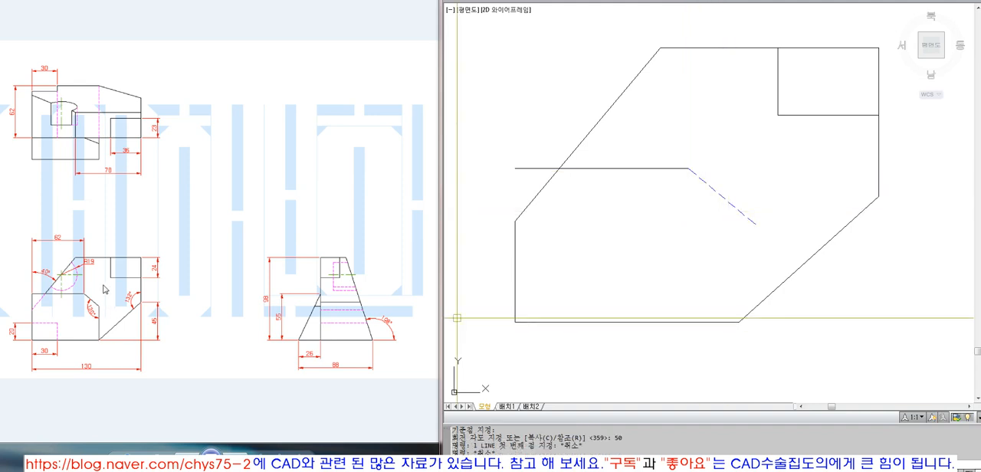
key(l)
key(Return)
click(738, 322)
click(757, 177)
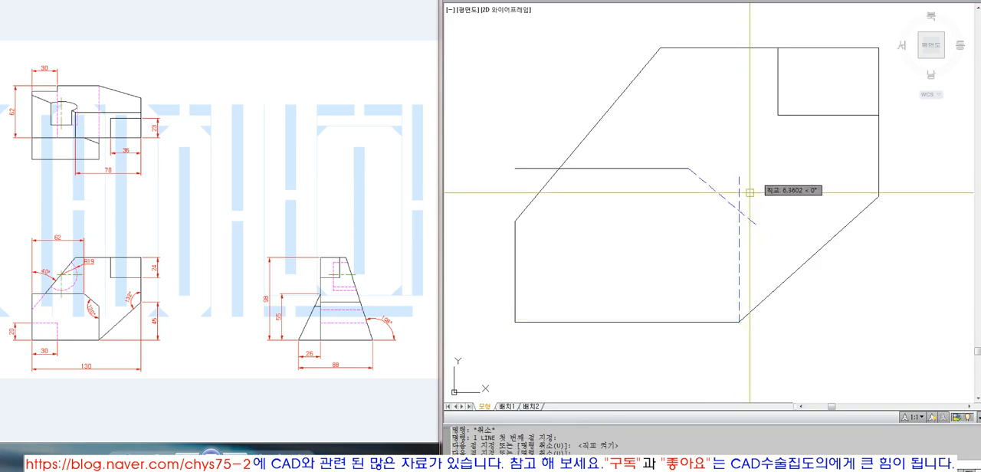
key(Escape)
text(f)
key(Return)
click(739, 207)
text(ma)
key(Return)
key(Escape)
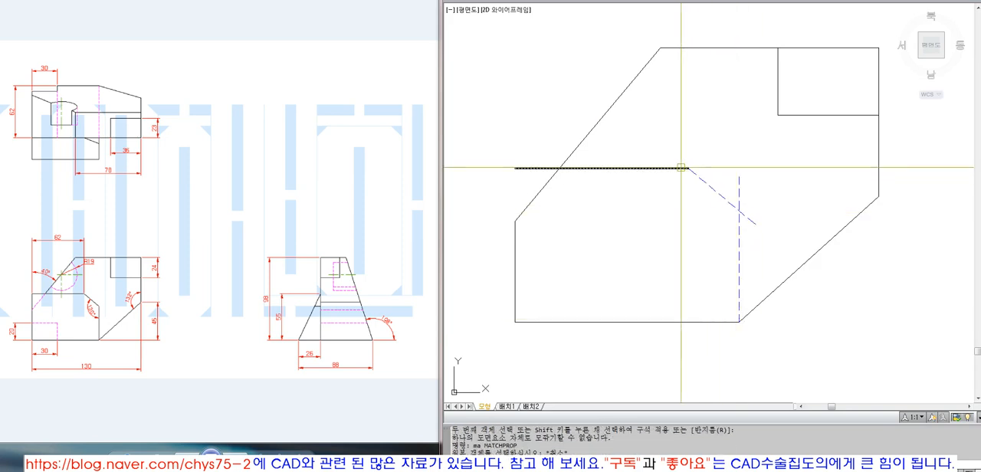
Step: Match the properties of the inner horizontal line onto the dashed slanted and vertical lines
text(ma)
key(Return)
click(680, 167)
click(767, 167)
click(726, 222)
key(Return)
Step: Trim the overhanging ends of the slanted and vertical lines at their intersection
text(tr)
key(Return)
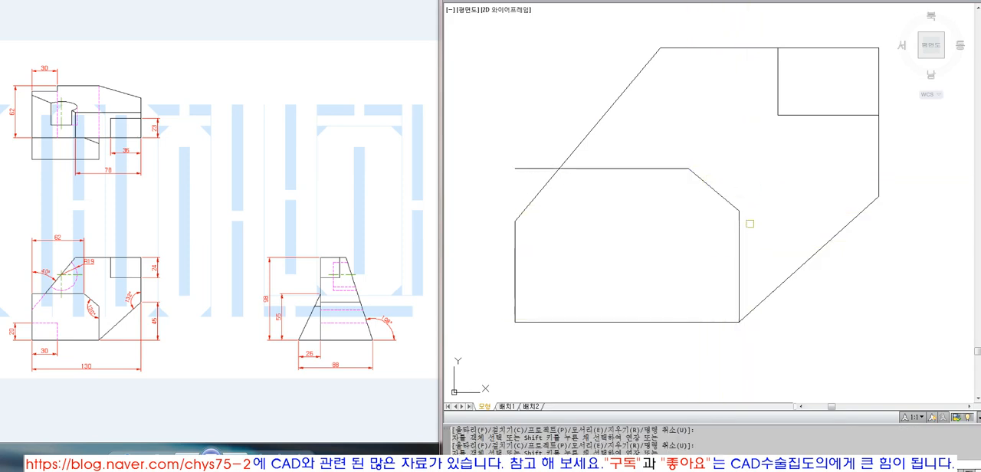
key(Return)
scroll(611, 252, down, 6)
Step: Fillet the front view's left edge and the inner horizontal line into a sharp corner
text(z)
key(Return)
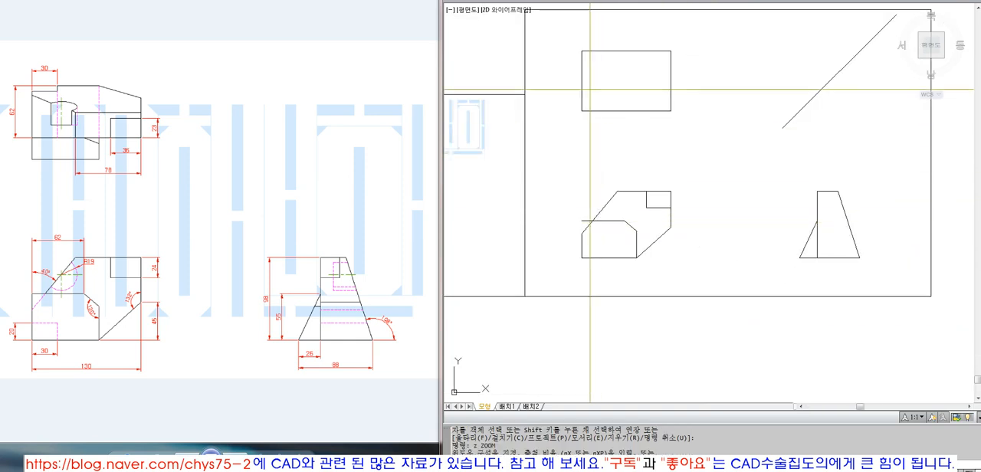
text(o)
key(Return)
click(694, 295)
key(Return)
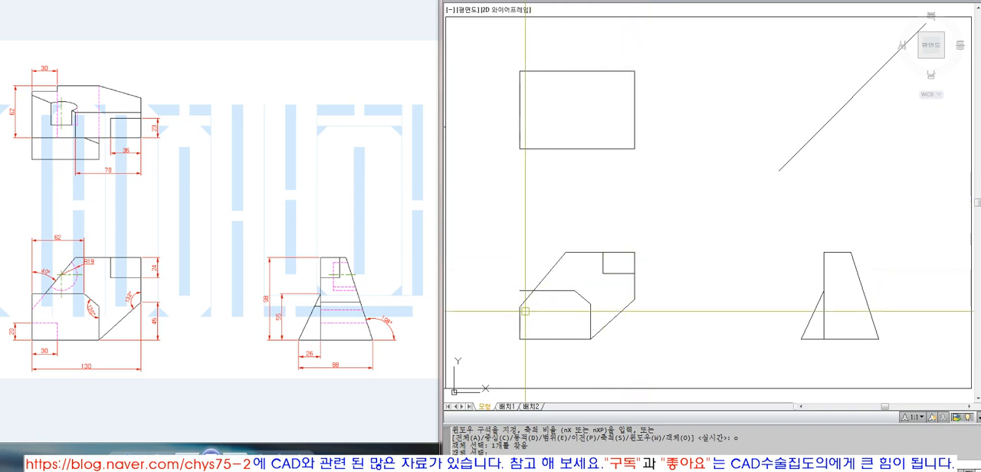
text(f)
key(Return)
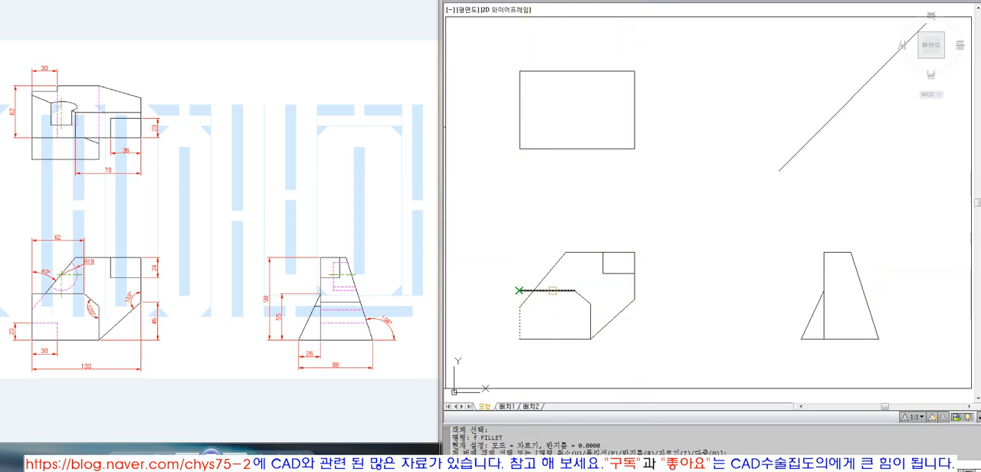
click(553, 290)
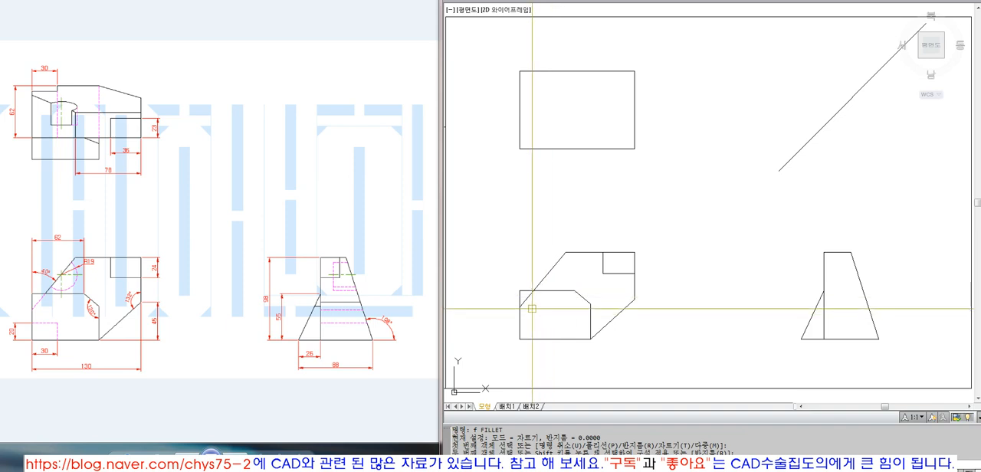
key(Escape)
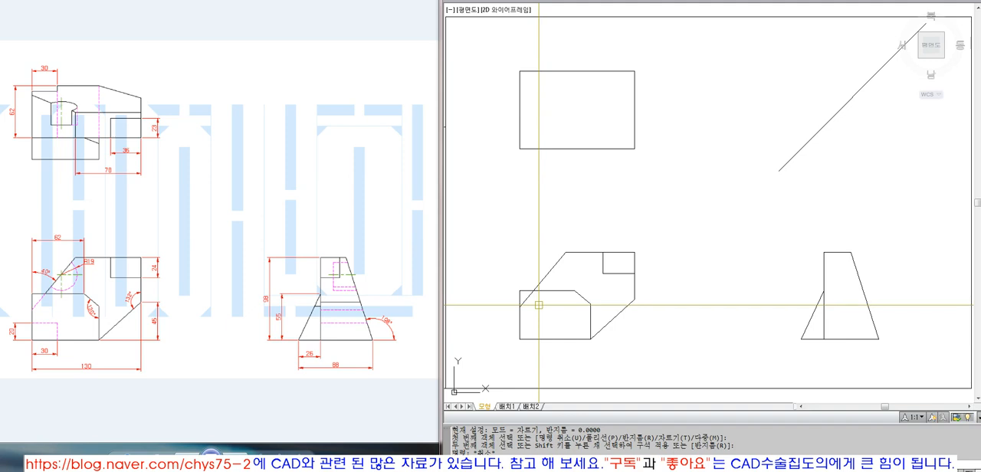
Step: Check the angle between the front view's short sloped corner line and inner vertical edge with a temporary angular dimension, and erase it
text(z)
key(Return)
click(490, 358)
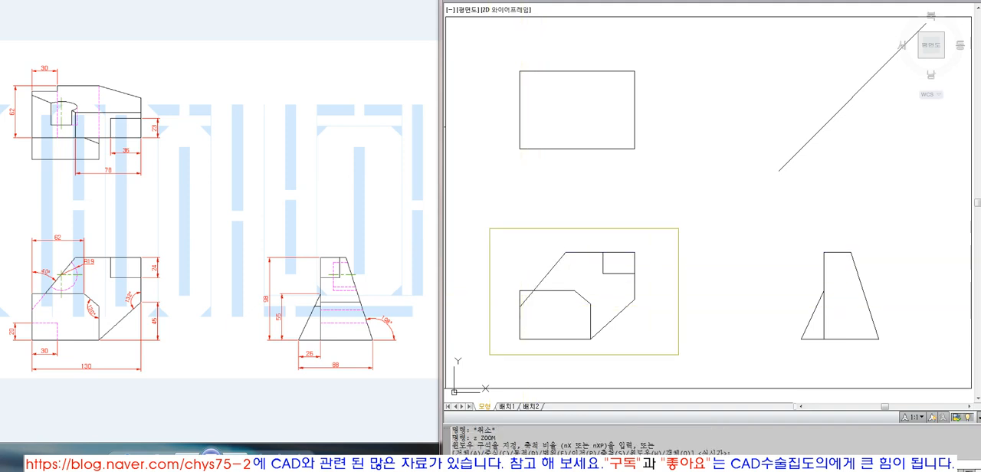
click(679, 227)
click(709, 0)
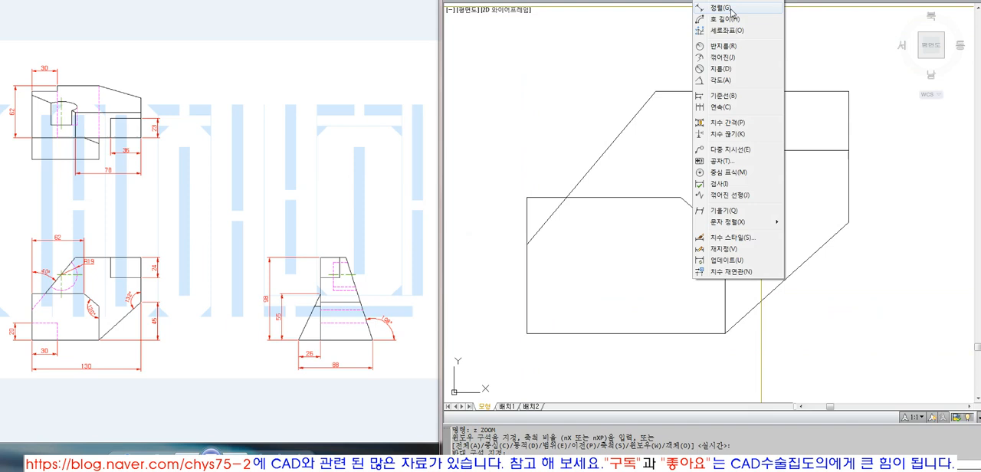
click(723, 81)
click(703, 217)
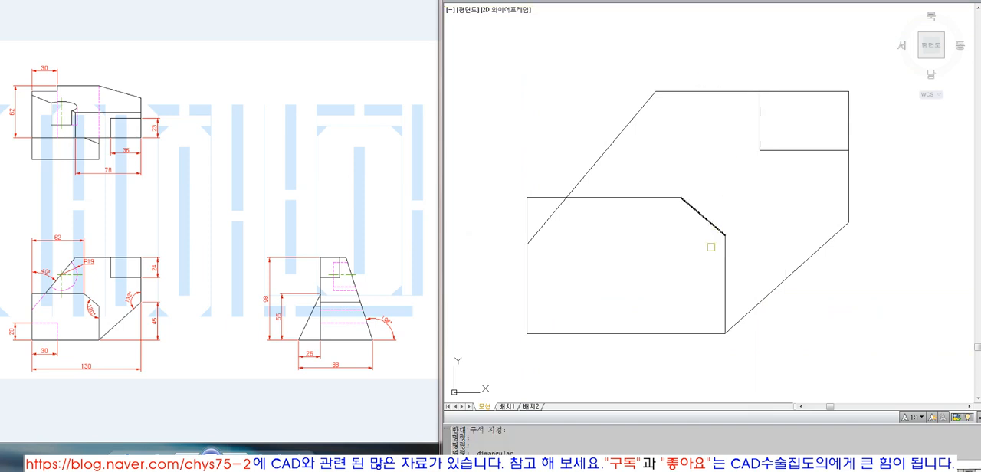
click(726, 282)
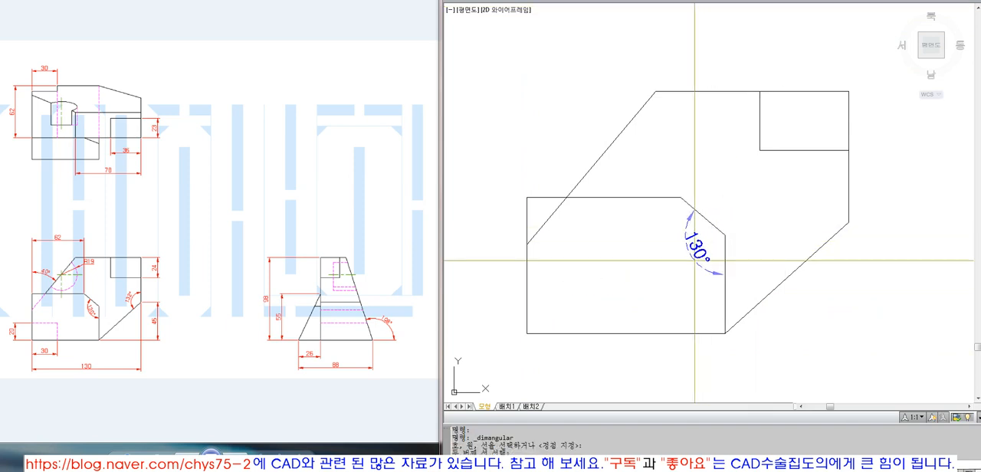
click(694, 261)
click(694, 259)
text(e ERASE 1개를 찾음)
Step: Check the length of the front view's inner horizontal edge with a temporary linear dimension, and erase it
click(709, 0)
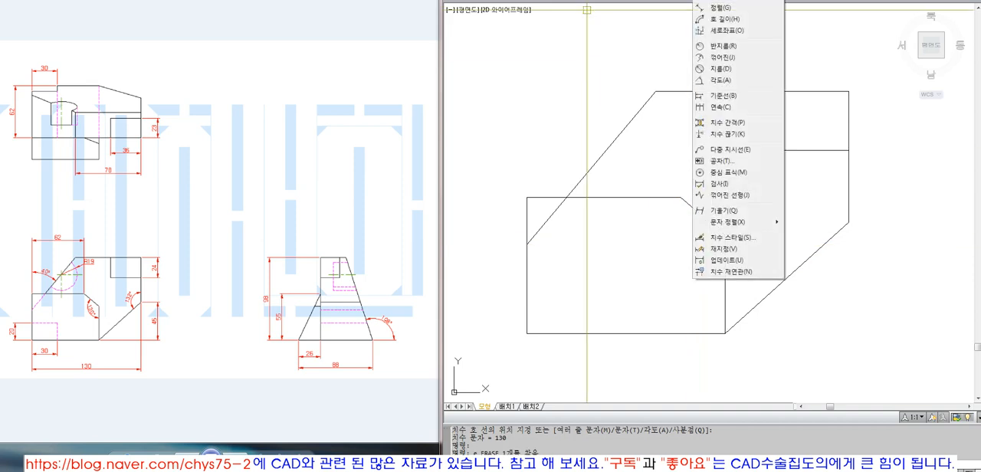
click(721, 1)
click(527, 196)
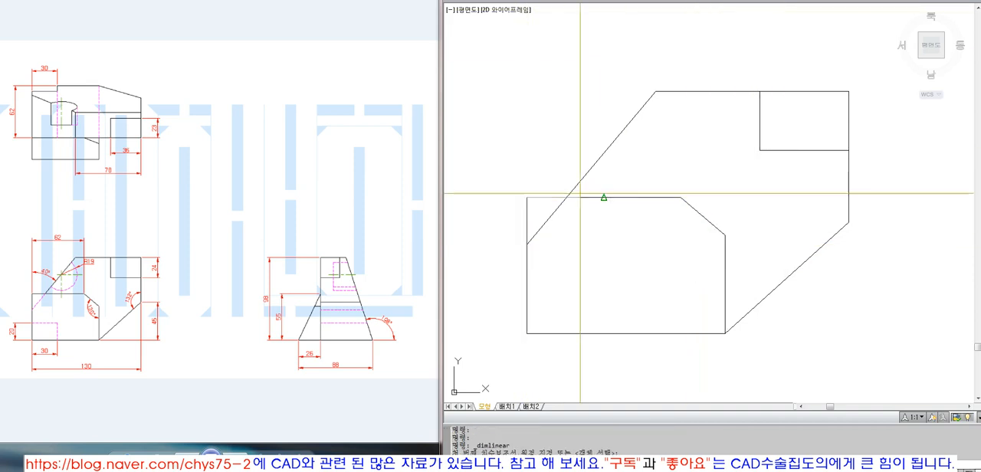
click(680, 197)
click(688, 153)
click(681, 158)
text(e)
Step: Check the side view's upper left junction against the front view's sloped corner with a temporary connecting line, and erase it
scroll(553, 221, down, 5)
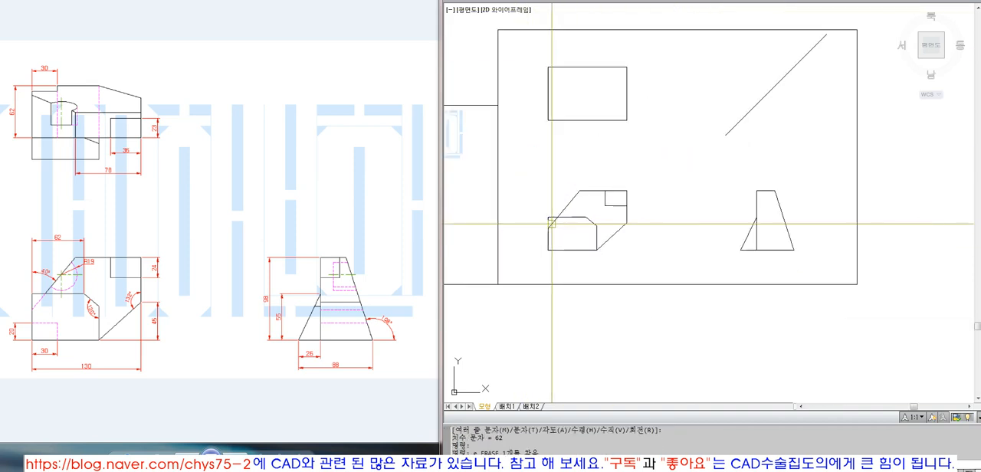
text(z ZOOM)
click(519, 151)
click(831, 297)
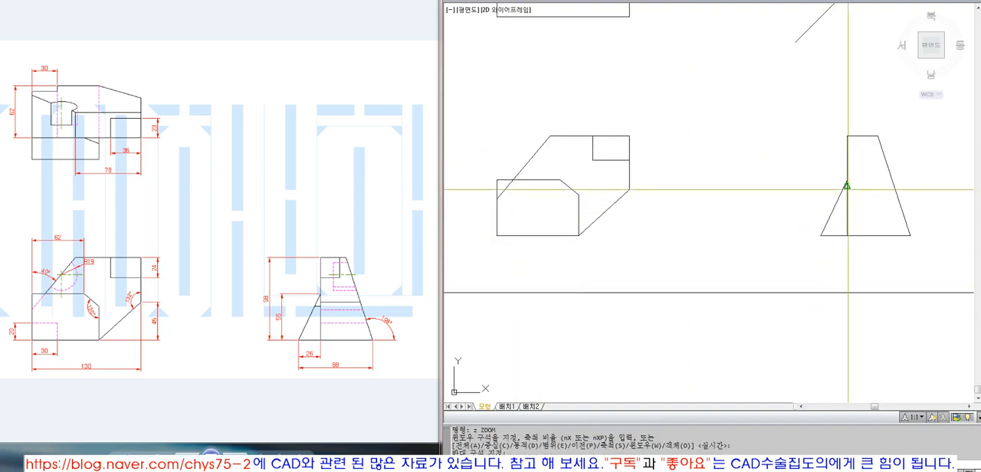
text(l LINE 첫 번째 점 지정:)
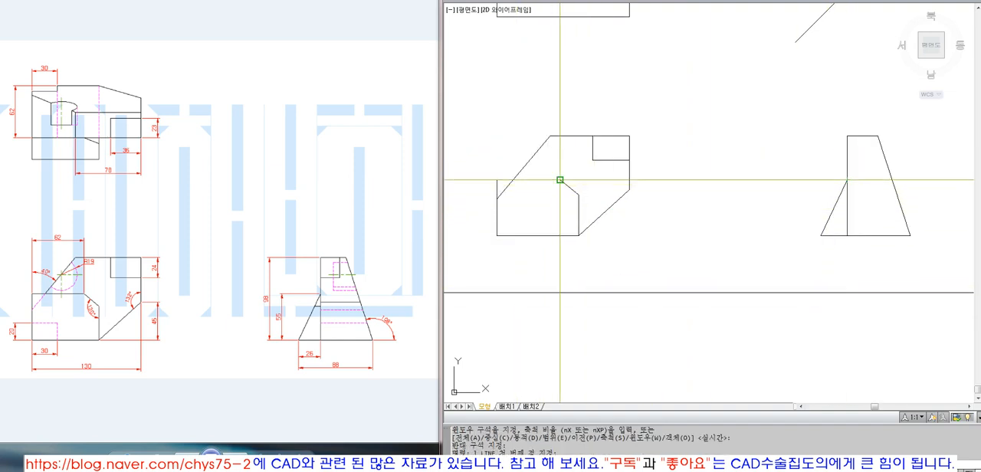
click(560, 179)
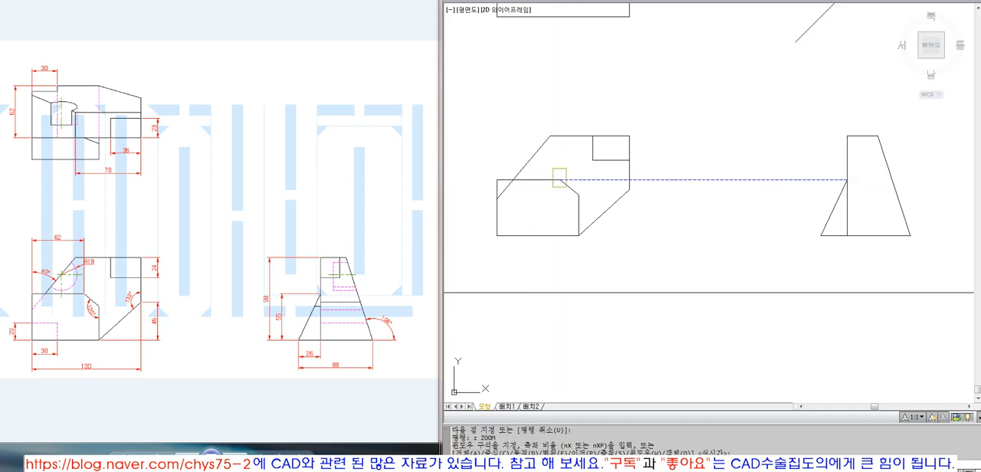
click(578, 196)
text(z p)
scroll(656, 255, down, 6)
text(e ERASE)
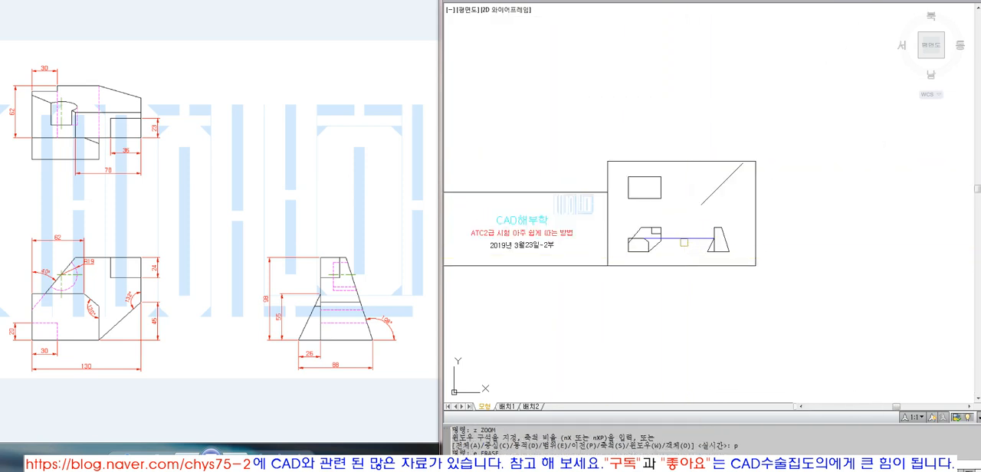
click(684, 238)
key(space)
click(681, 215)
Step: Offset the front view's bottom edge 20 upward and its left edge 30 inward
text(z p)
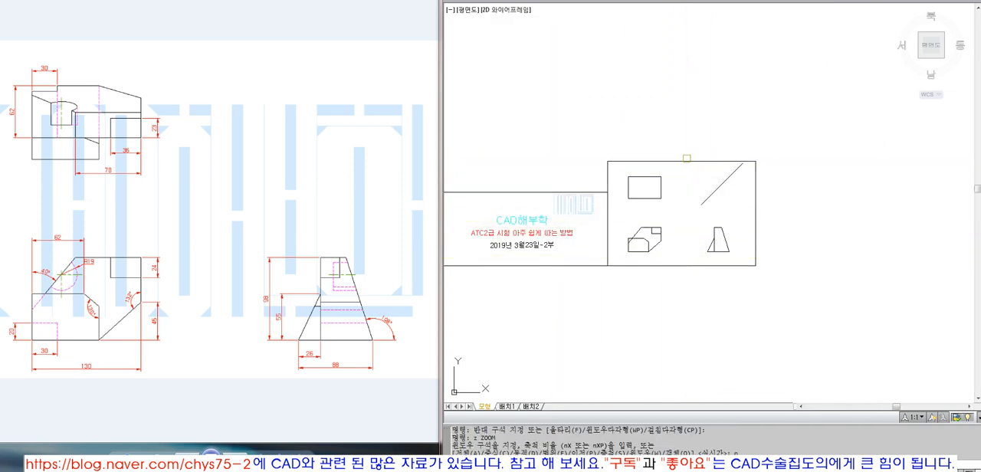
click(686, 159)
click(680, 165)
key(space)
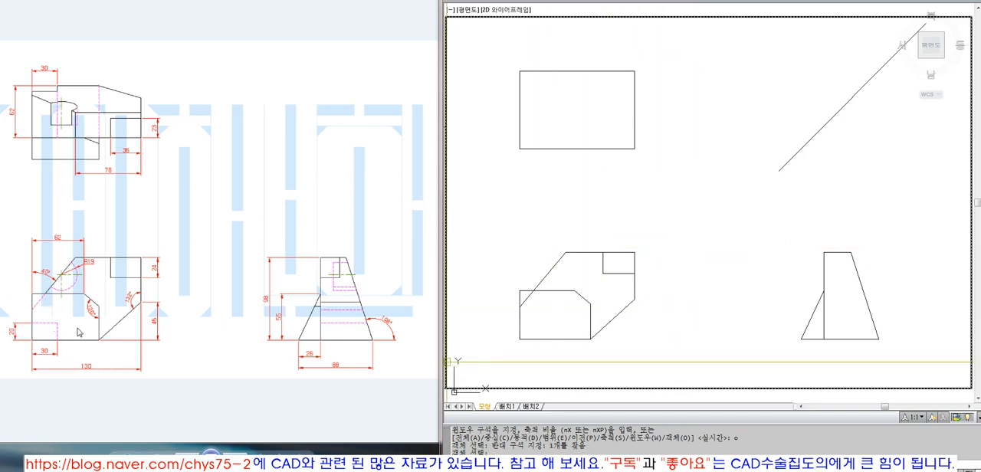
text(o OFFSET)
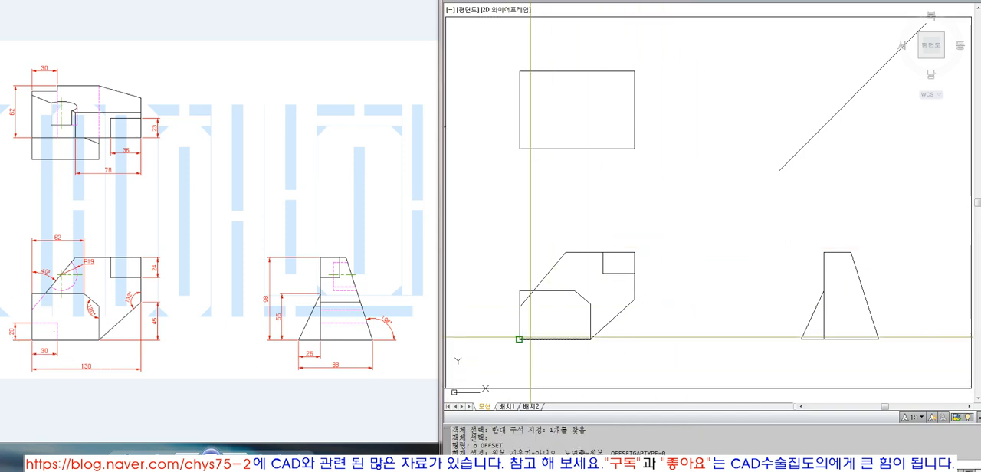
text(30)
click(518, 338)
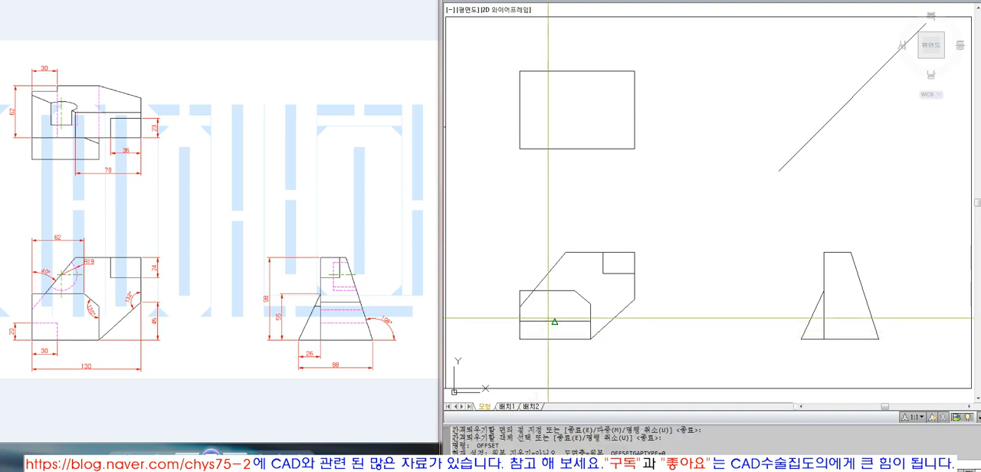
click(525, 317)
click(520, 316)
click(554, 322)
key(space)
Step: Fillet the two offset lines into a sharp corner and put them on the Hidden layer
text(f FILLET)
click(540, 321)
click(546, 329)
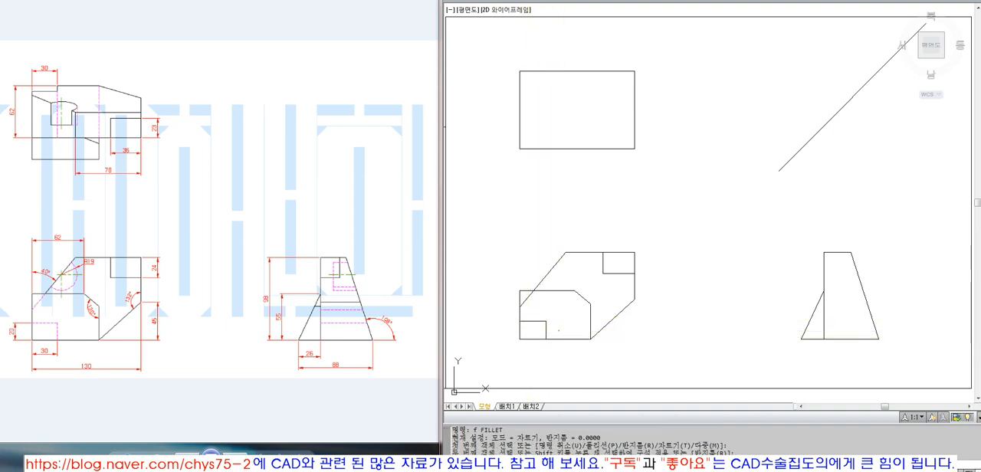
click(552, 329)
click(538, 315)
click(670, 1)
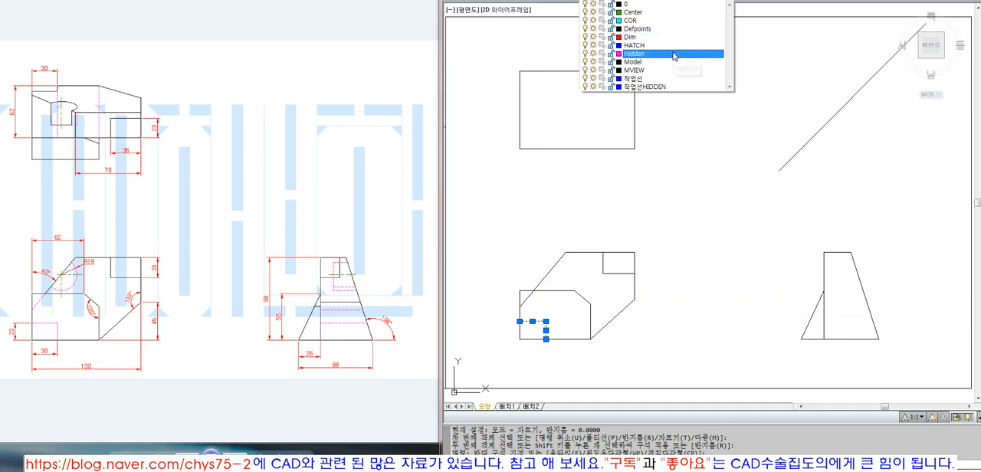
click(674, 59)
key(Escape)
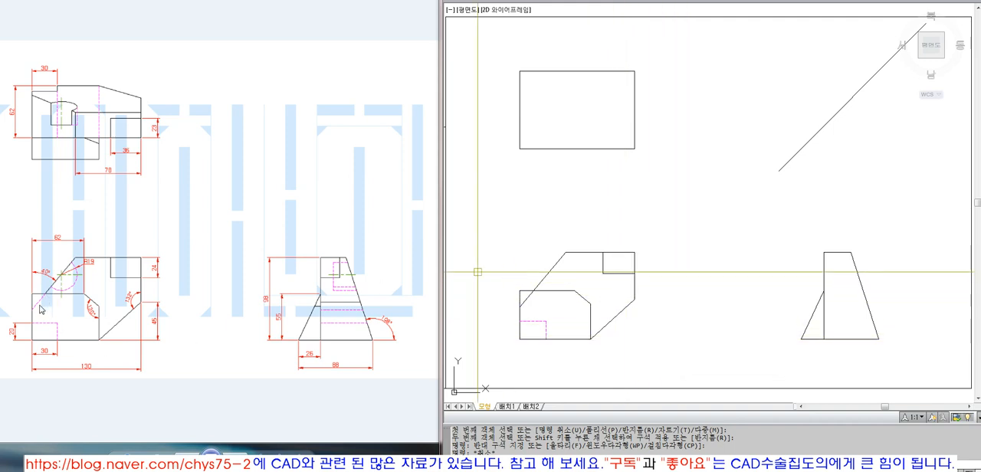
Step: Copy the front view's inner horizontal edge a short way upward and trim the slanted edge between the copy and the original
text(co)
click(551, 290)
key(space)
click(575, 280)
click(575, 268)
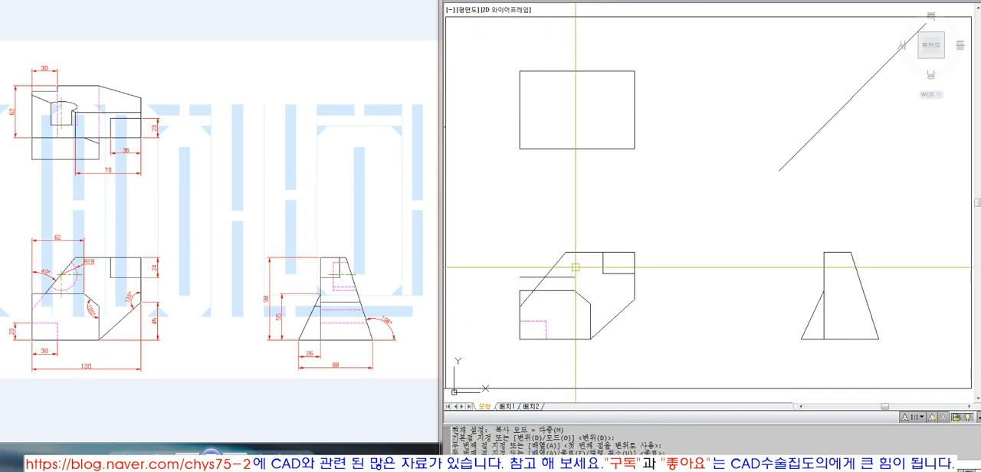
text(tr)
click(565, 276)
click(559, 291)
click(542, 285)
Step: Erase the copied horizontal line and extend the upper slanted segment down to the inner horizontal edge
text(e)
click(562, 276)
text(ex)
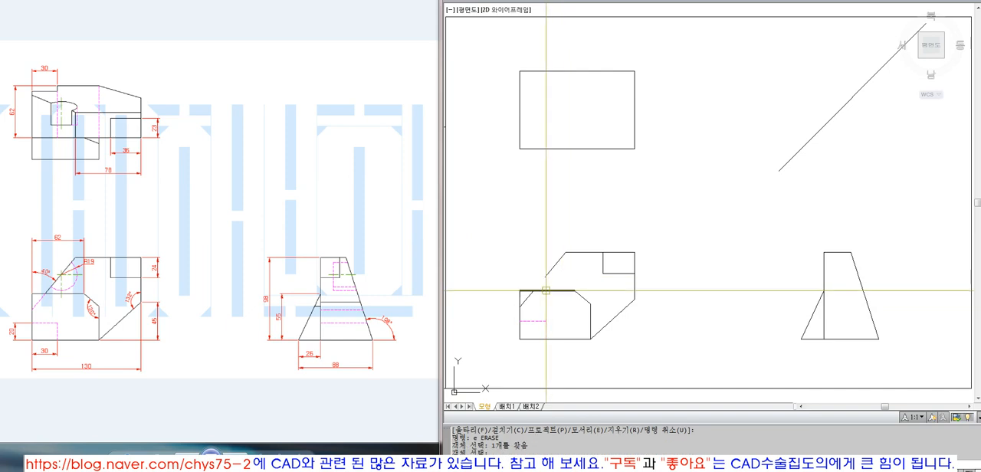
click(547, 291)
key(space)
click(548, 273)
key(space)
Step: Match the hidden line's properties onto the slanted segment below the inner horizontal edge
text(ma)
click(539, 323)
click(528, 300)
key(space)
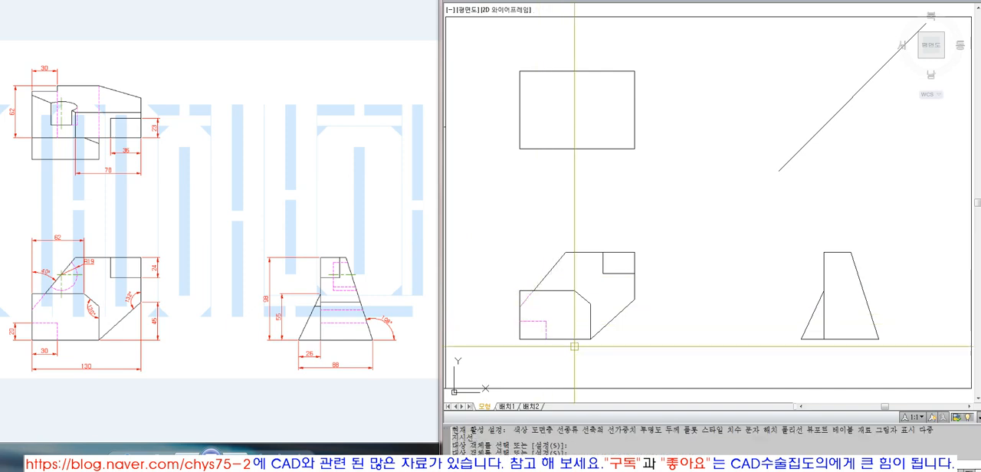
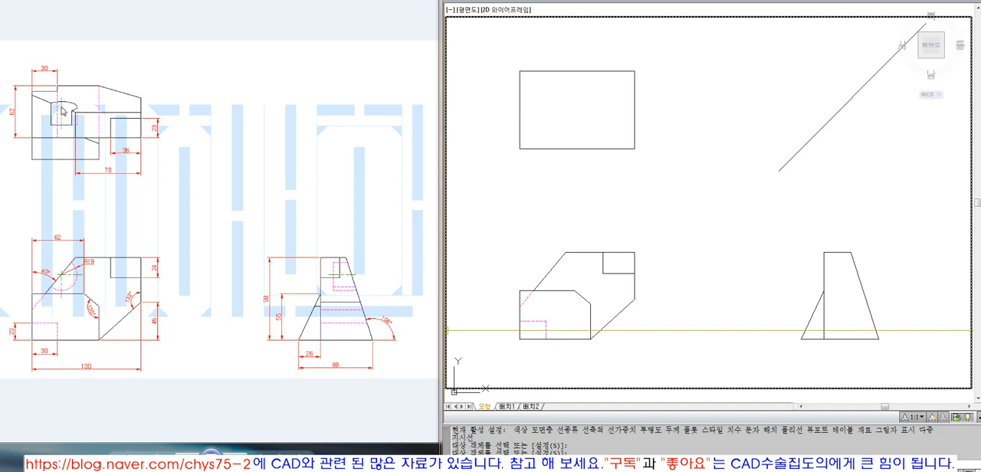
Step: Examine the dark exam sheet's top view for the hole's location dimensions and compare it with the light reference drawing
click(167, 451)
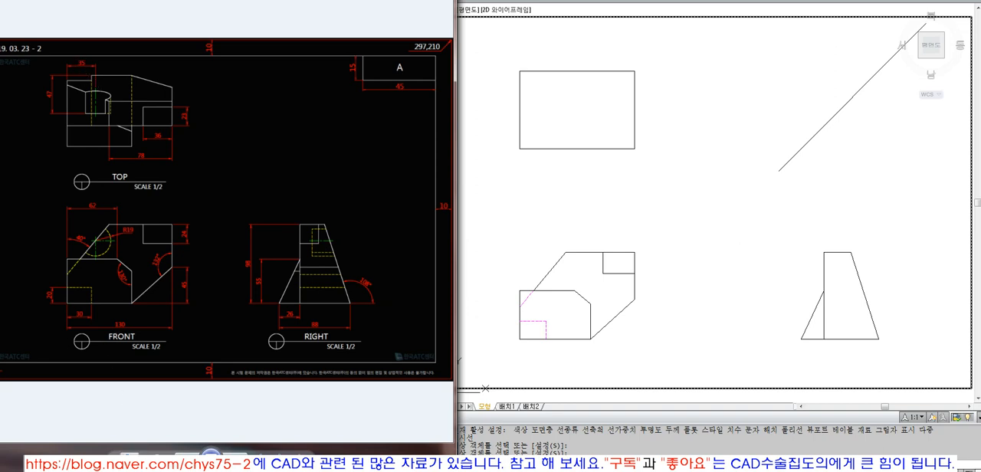
drag(134, 455, 139, 423)
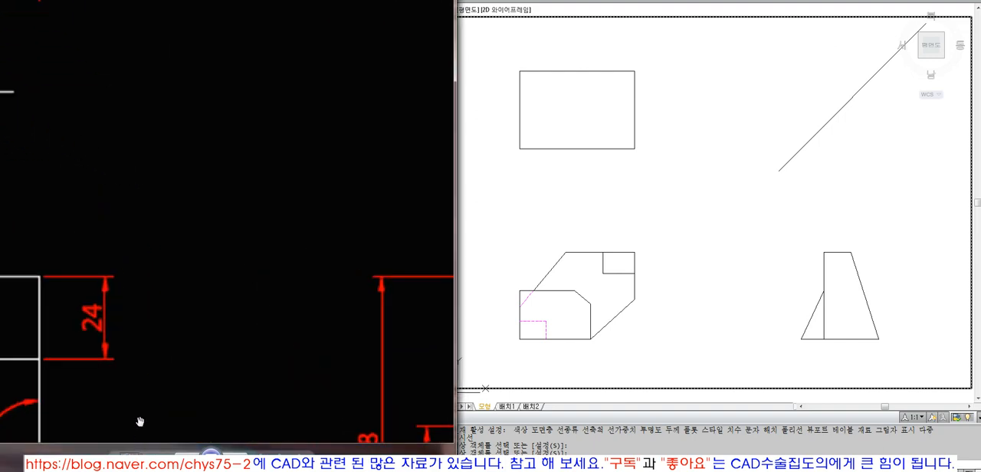
mouse_move(92, 155)
mouse_down()
mouse_move(193, 297)
mouse_move(225, 308)
mouse_up()
mouse_move(126, 141)
mouse_down()
mouse_move(235, 303)
mouse_move(247, 305)
mouse_up()
mouse_move(217, 218)
mouse_down()
mouse_move(360, 311)
mouse_move(307, 279)
mouse_move(293, 317)
mouse_up()
scroll(297, 278, down, 1)
scroll(301, 270, up, 1)
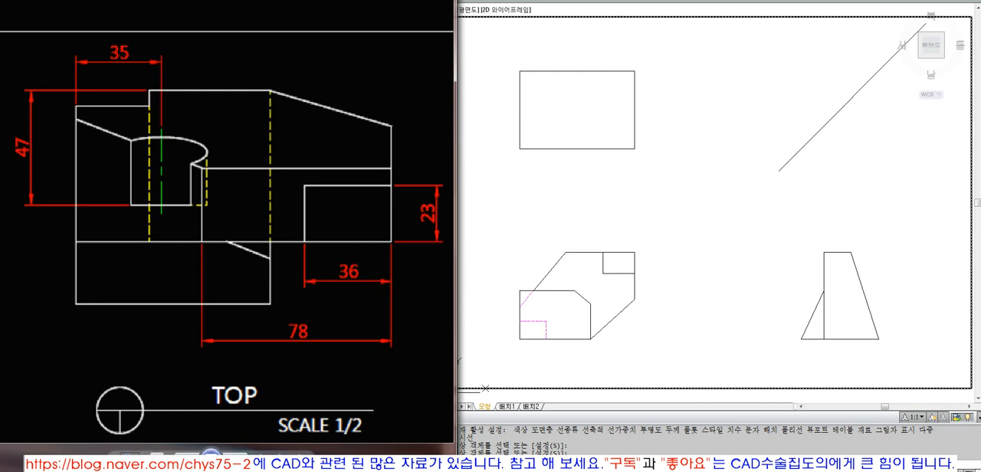
click(157, 456)
click(235, 457)
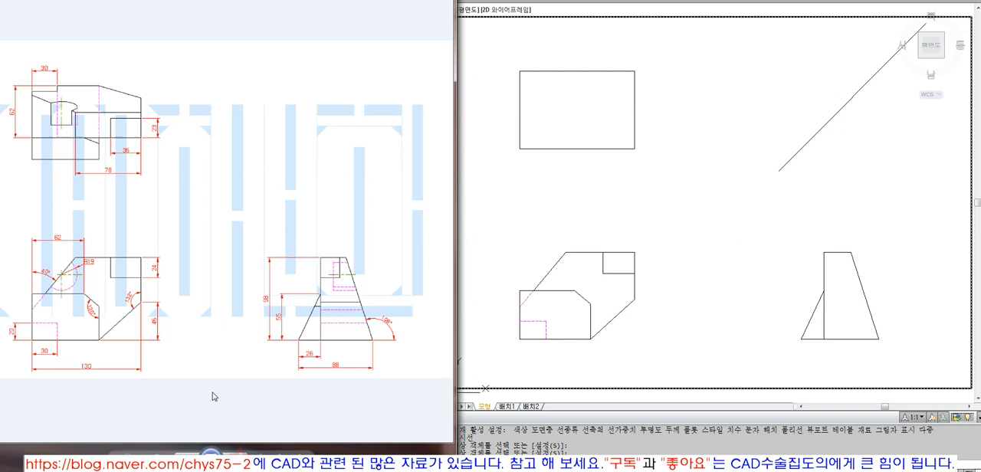
click(58, 80)
Step: Draw a vertical construction line up from the front view's inner upper-left corner and offset it 35 mm to the right
click(560, 232)
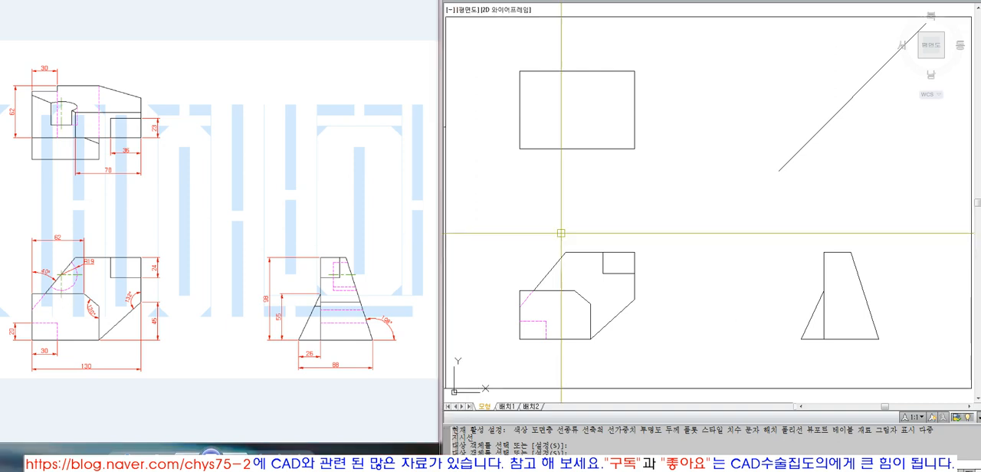
click(520, 291)
click(531, 190)
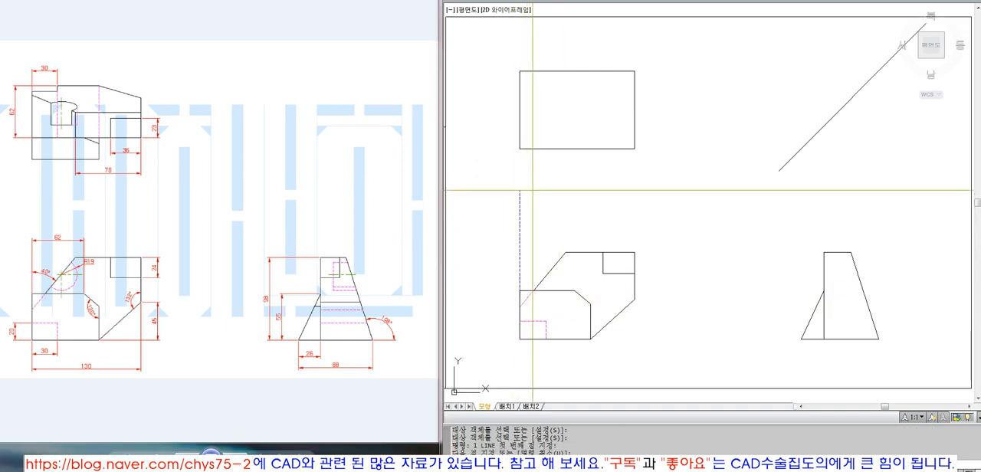
key(space)
text(o)
key(space)
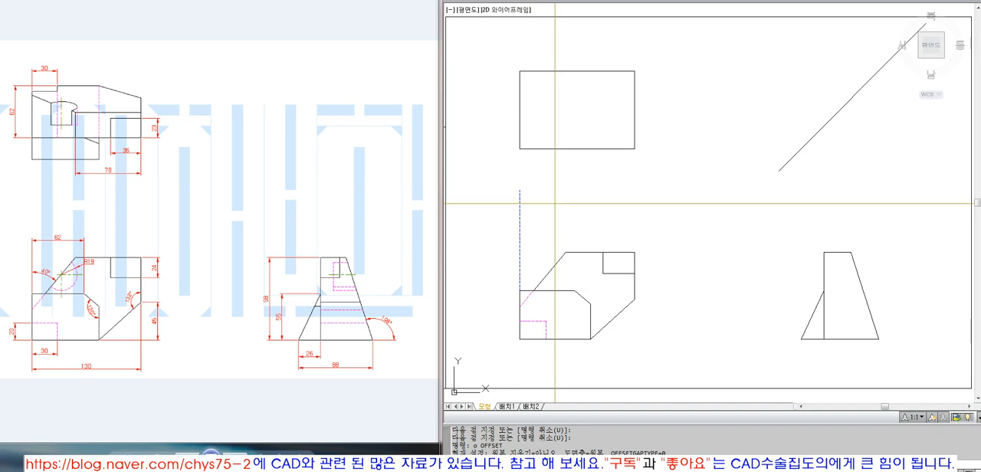
text(35)
key(space)
click(520, 221)
click(549, 207)
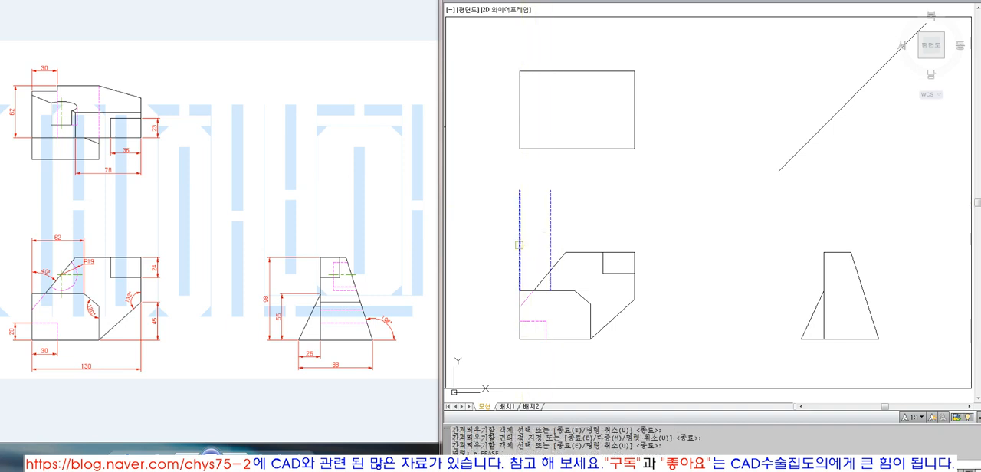
Step: Erase the original vertical construction line above the front view's left edge, keeping the offset one
key(space)
text(e)
click(520, 249)
key(space)
click(215, 455)
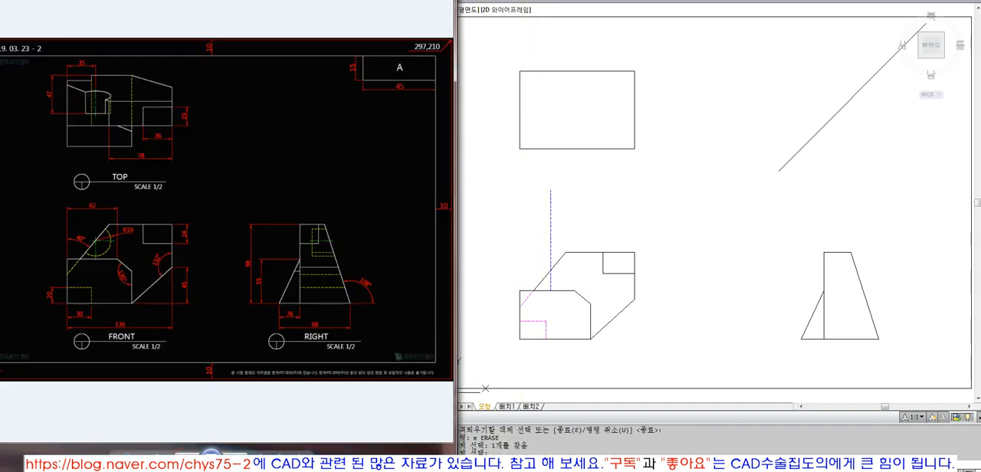
click(188, 457)
Step: Put the offset vertical line on the centre line layer and stretch its lower end below the front view's inner horizontal edge
click(551, 229)
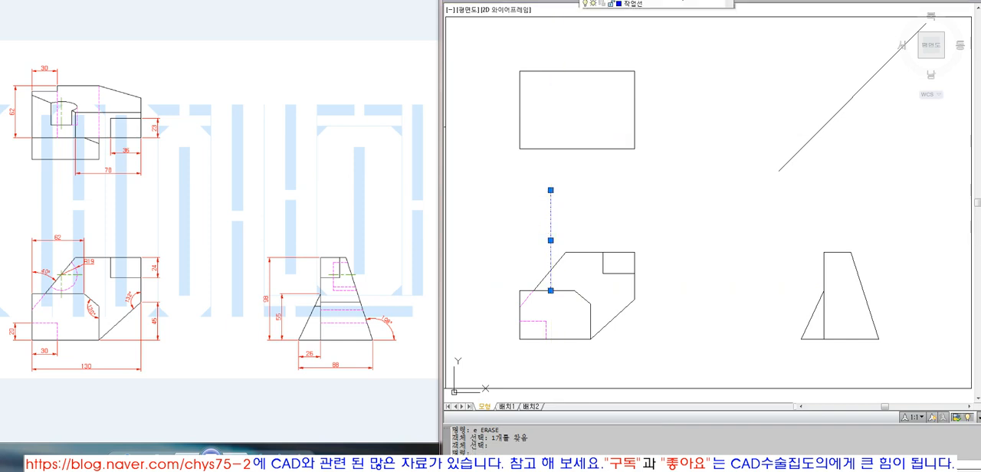
click(681, 3)
click(668, 13)
key(Escape)
click(551, 274)
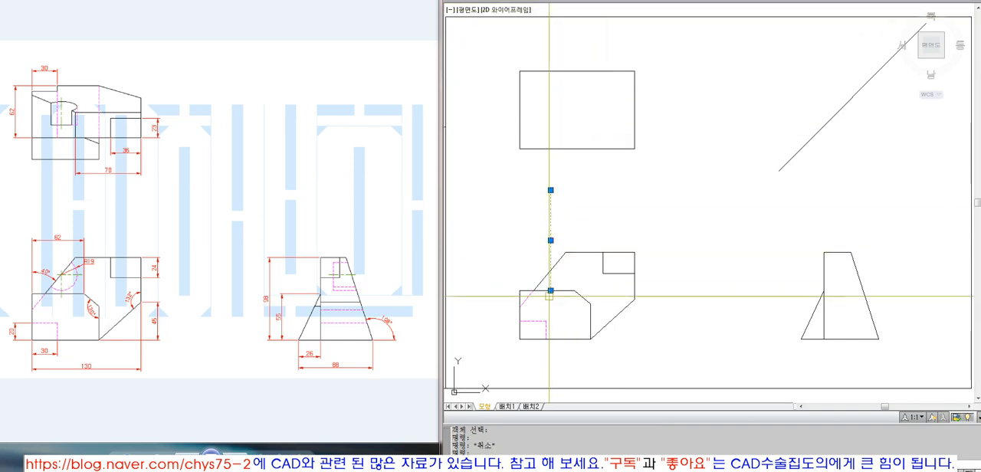
click(551, 291)
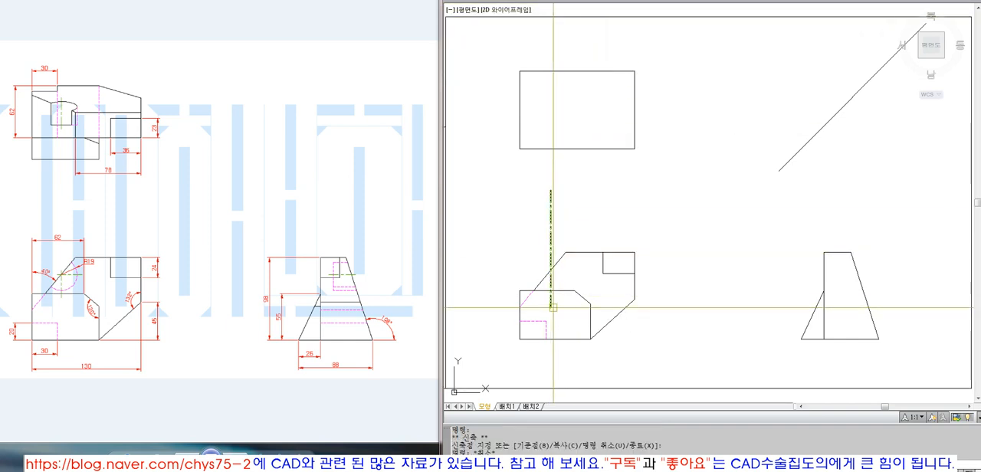
key(Escape)
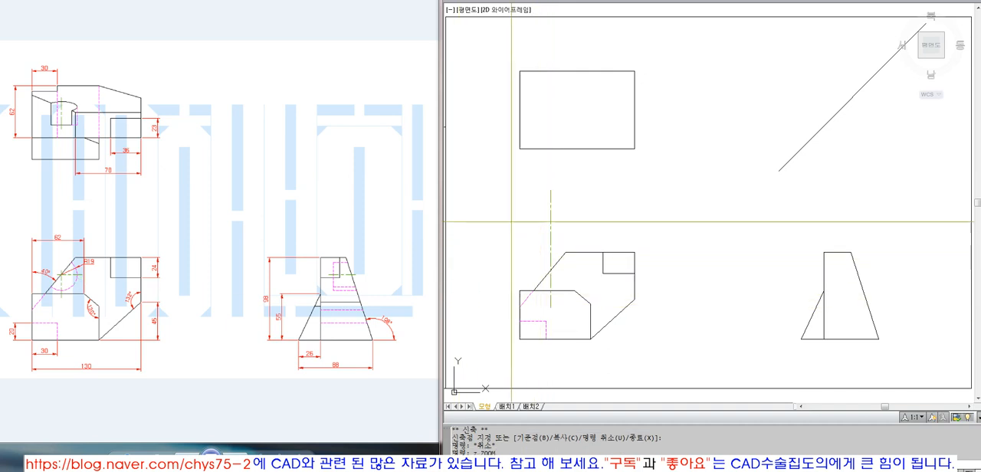
Step: Draw a circle of radius 19 mm centred where the vertical centre line crosses the front view's slanted edge
click(501, 220)
click(653, 352)
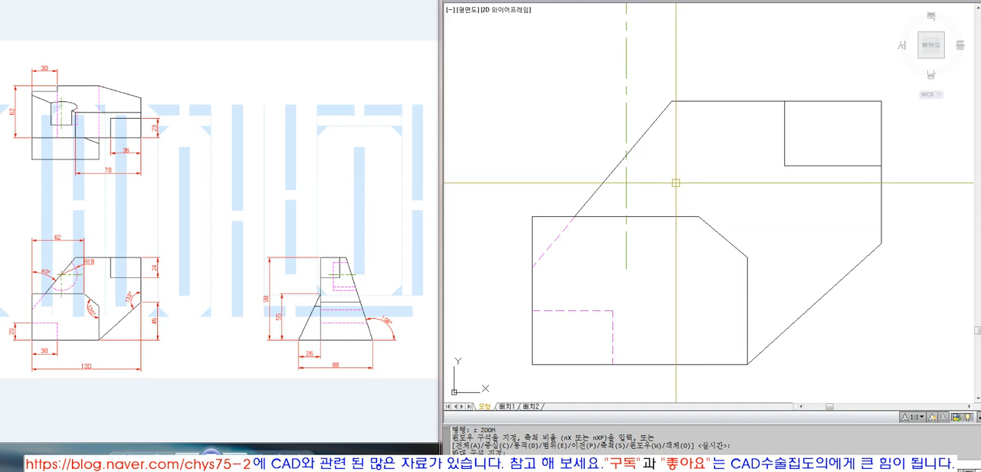
text(c)
key(Return)
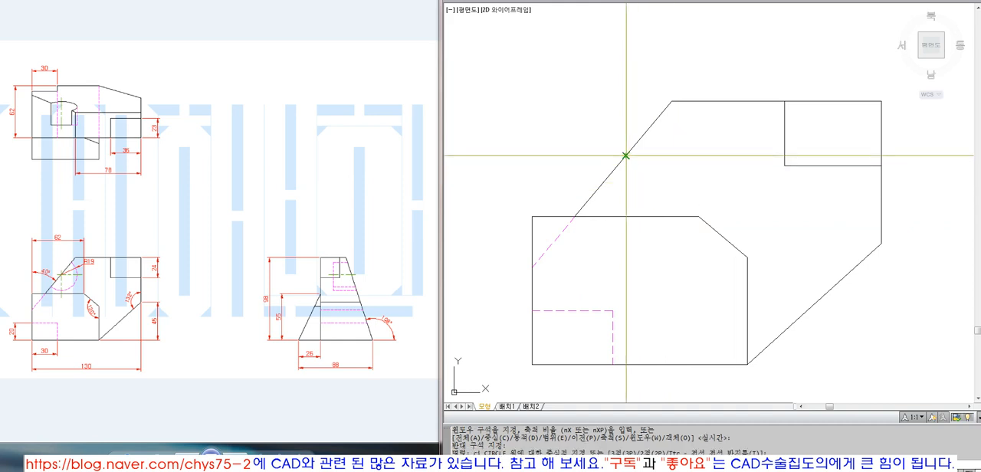
click(626, 156)
text(19)
key(Return)
Step: Match the properties of the hidden slanted segment onto the new circle
text(ma)
key(Return)
click(658, 122)
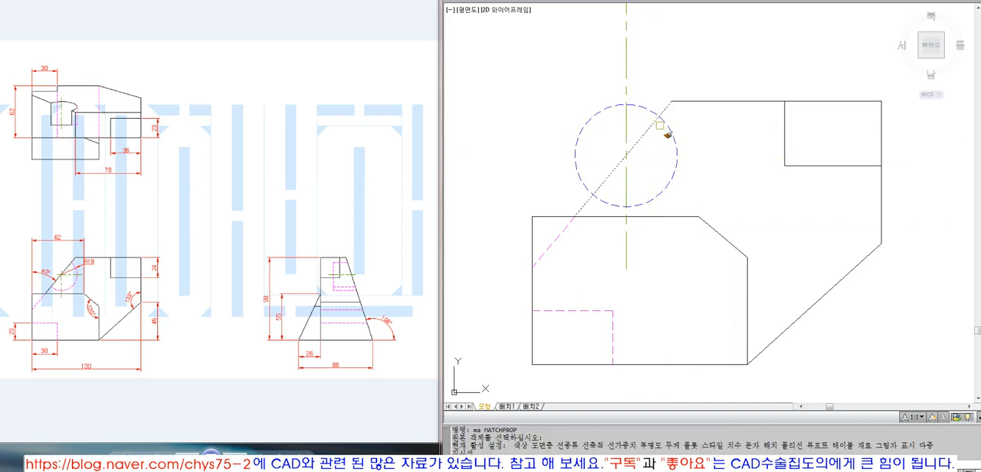
key(Return)
key(Return)
click(559, 237)
click(646, 201)
Step: Trim away the part of the hidden circle outside the front view's slanted edge
key(Return)
text(t)
key(Return)
click(645, 132)
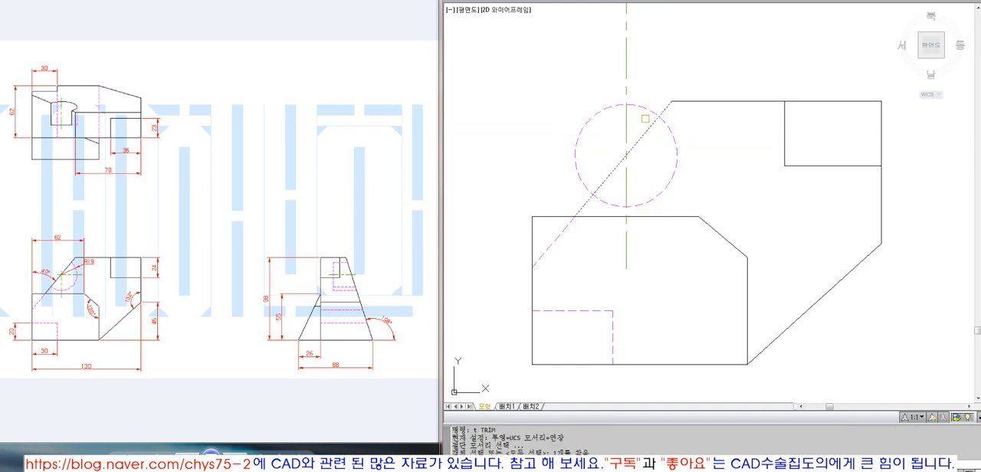
key(Return)
click(576, 145)
Step: Shorten the vertical centre line's lower end to a temporary 5 mm outward offset of the hidden arc, erasing the offset arc
key(Return)
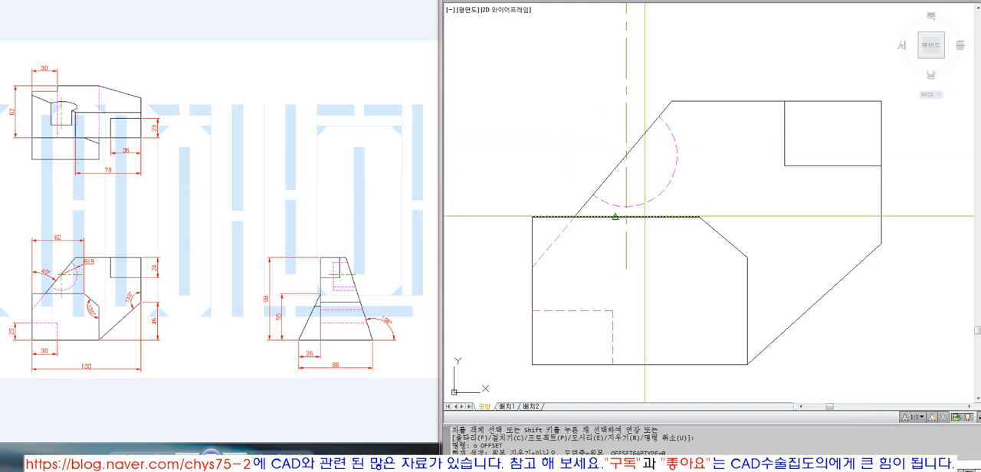
text(o)
key(Return)
text(5)
key(Return)
click(644, 204)
click(708, 238)
key(Return)
text(e)
key(Return)
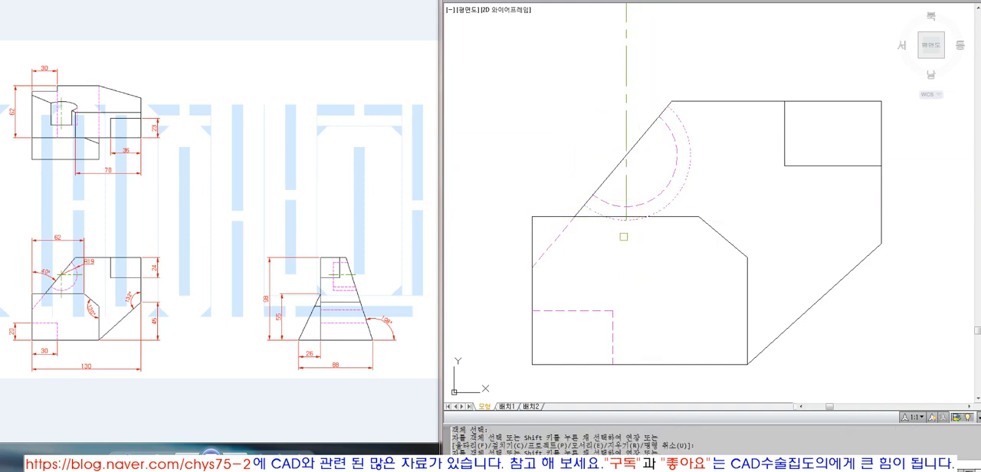
click(684, 179)
Step: Copy the front view's slanted edge 5 mm straight upward
key(Return)
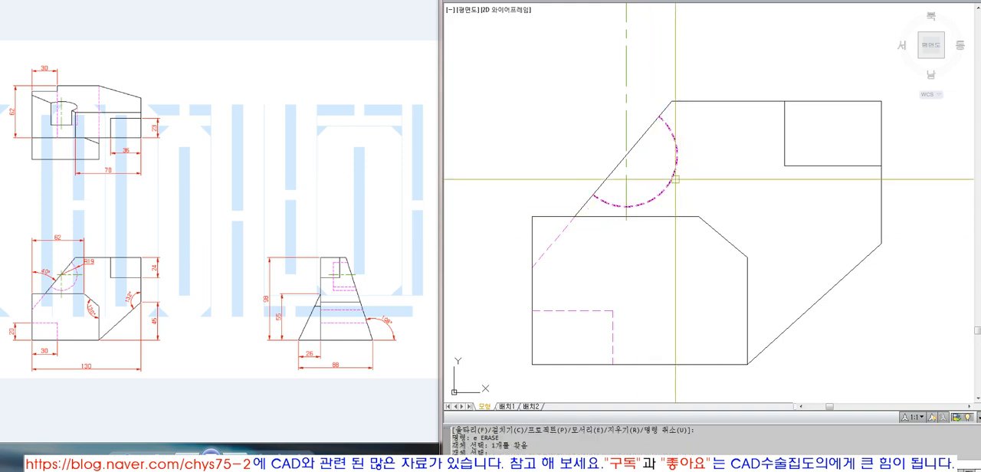
text(co)
key(Return)
click(618, 165)
key(Return)
click(597, 172)
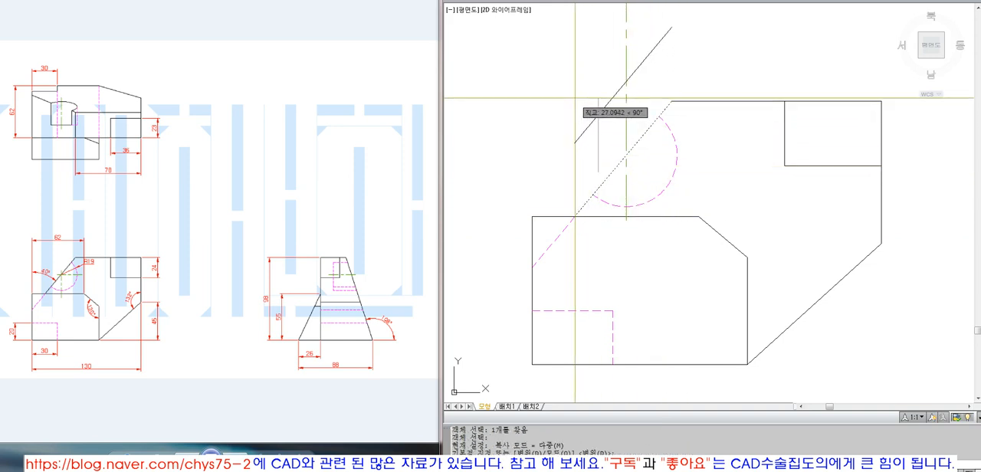
text(5)
key(Return)
key(Return)
Step: Trim the vertical centre line above the copied slanted edge and erase the copy
text(tr)
key(Return)
key(Return)
click(627, 110)
key(Return)
text(e)
Step: Draw a horizontal line to the right from the hidden arc's centre and offset the arc 5 mm outward
key(Return)
click(637, 128)
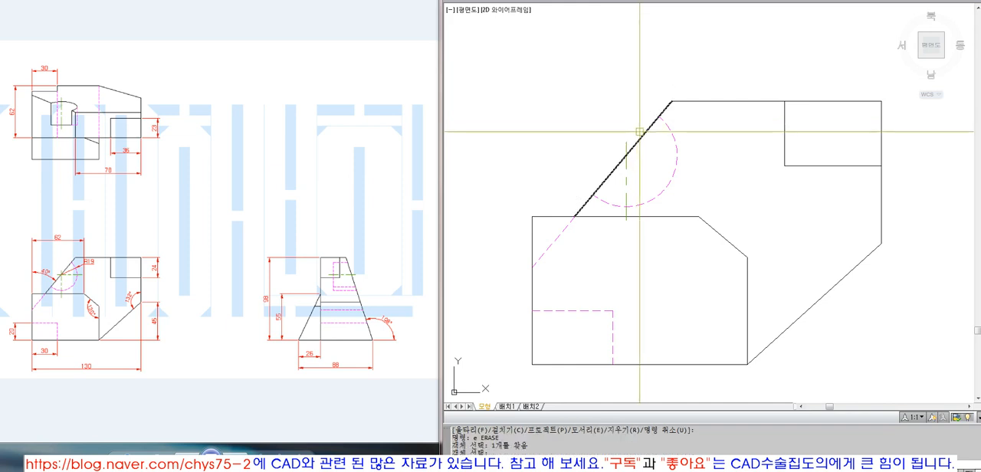
key(Return)
text(l)
key(Return)
key(Escape)
text(o)
key(Return)
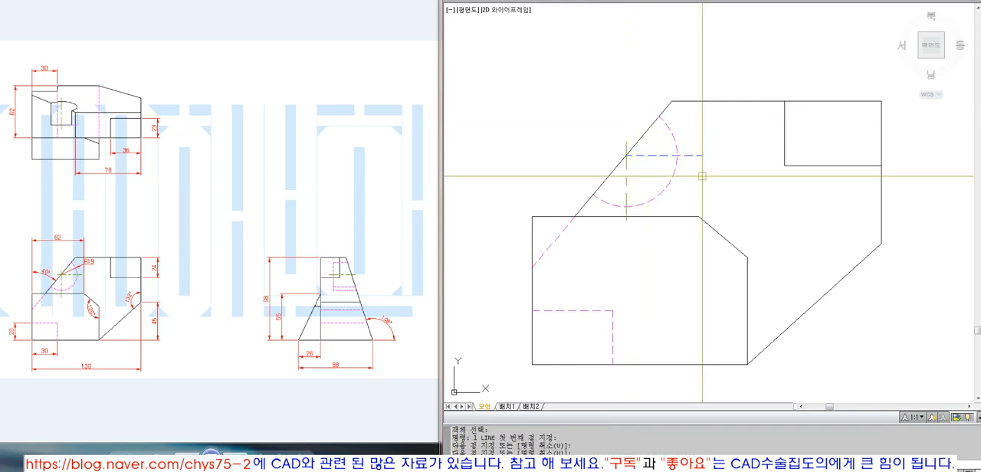
text(5)
key(Return)
click(677, 166)
click(696, 166)
Step: Trim the horizontal line beyond the offset arc and erase that arc
text(tr)
click(690, 166)
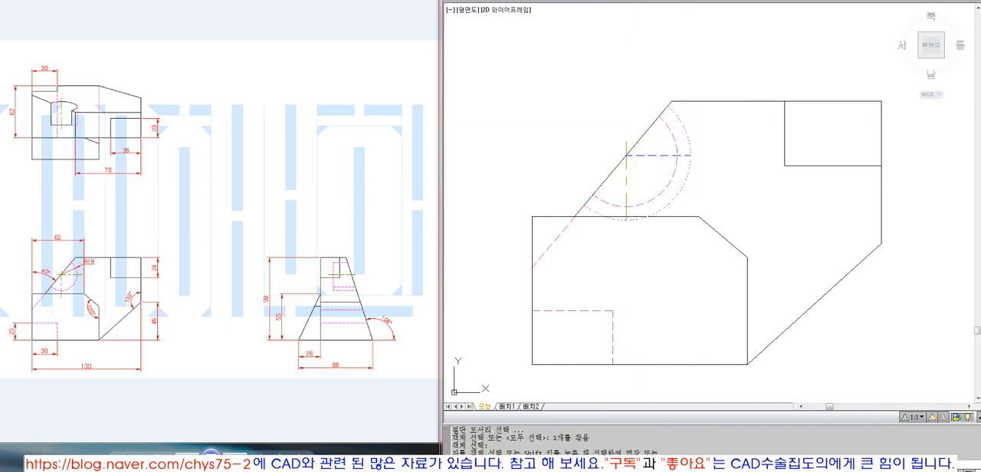
click(697, 156)
text(e ERASE)
click(688, 167)
Step: Match the vertical centre line's properties onto the horizontal line and stretch its inner end 5 mm past the arc's centre
text(ma MATCHPROP)
click(626, 163)
click(650, 156)
key(Return)
click(651, 155)
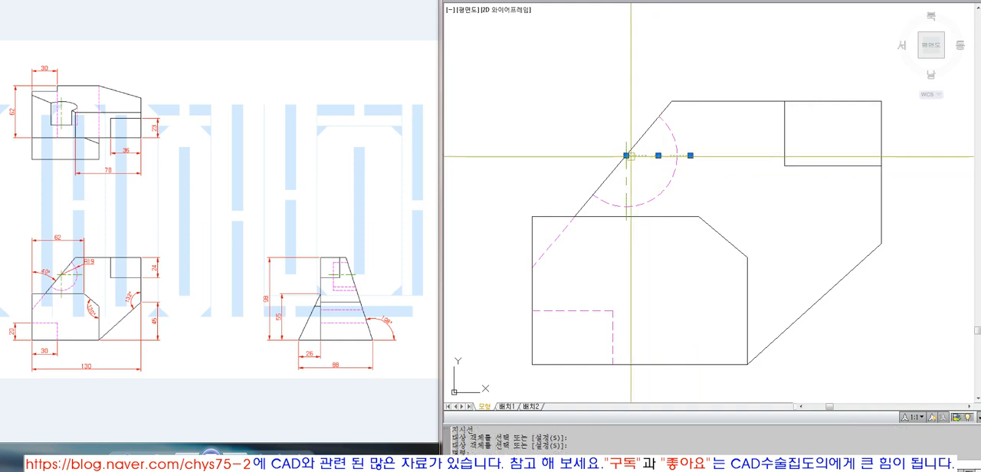
click(626, 155)
text(5)
key(Return)
key(Escape)
Step: Place a radius dimension on the front view's hidden arc as a check and erase it
text(z p)
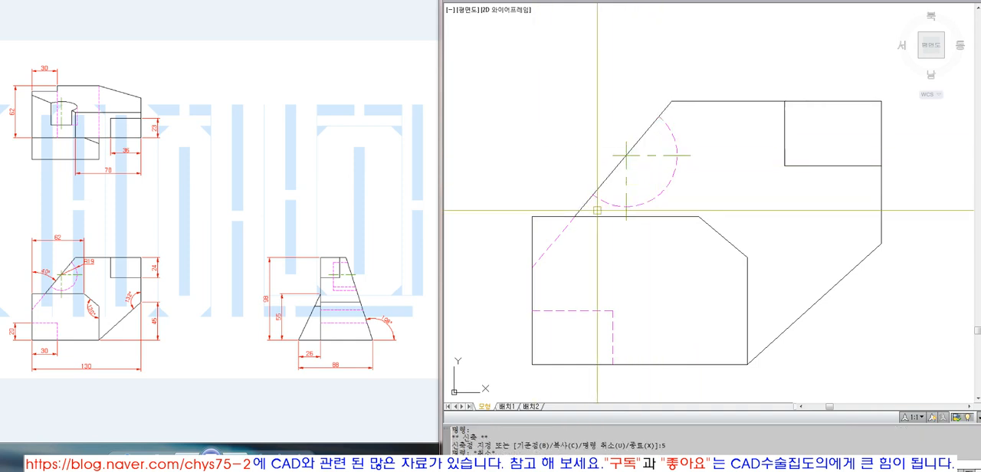
click(633, 130)
key(Return)
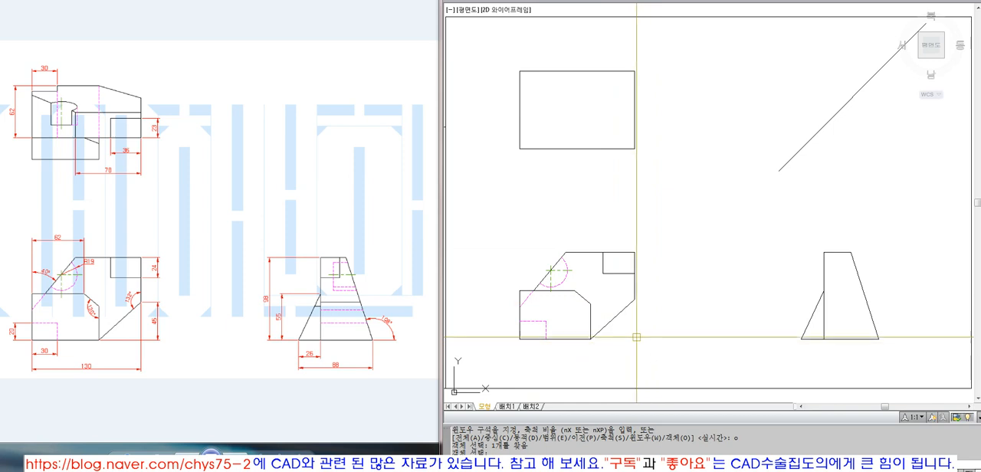
click(701, 0)
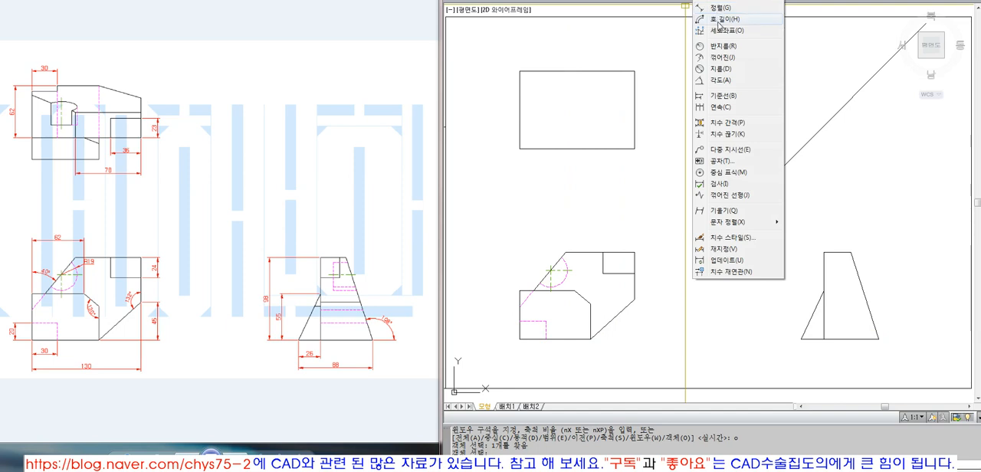
click(721, 45)
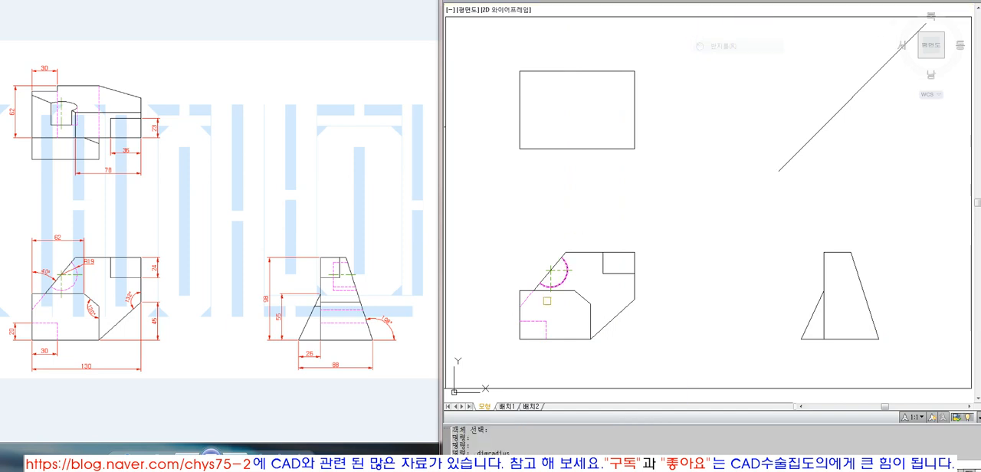
click(567, 277)
click(585, 285)
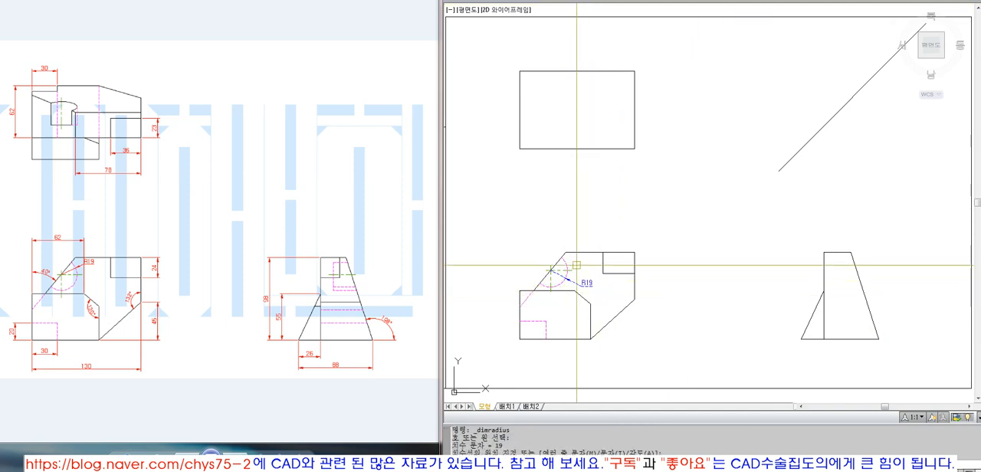
click(580, 283)
text(e)
key(Return)
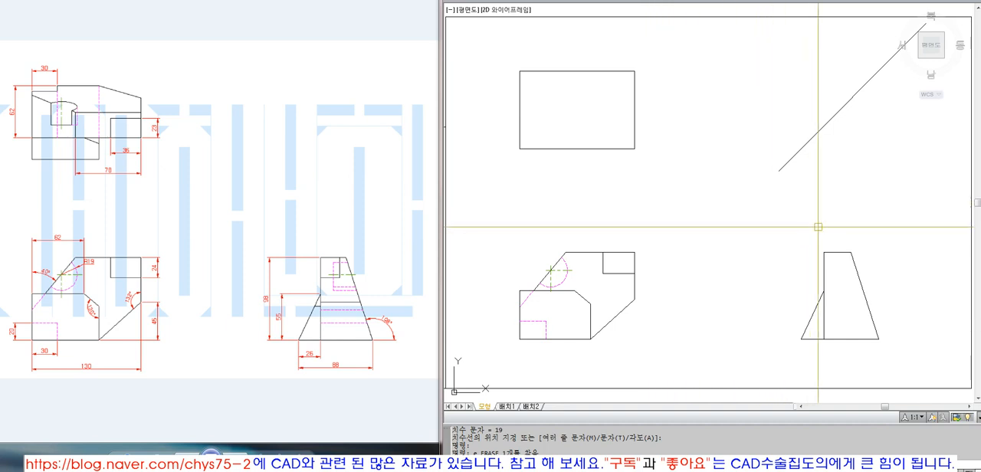
Step: Draw a vertical construction line up from the side view's upper-left corner and extend it to the diagonal projection line
text(l)
key(Return)
click(824, 252)
key(F8)
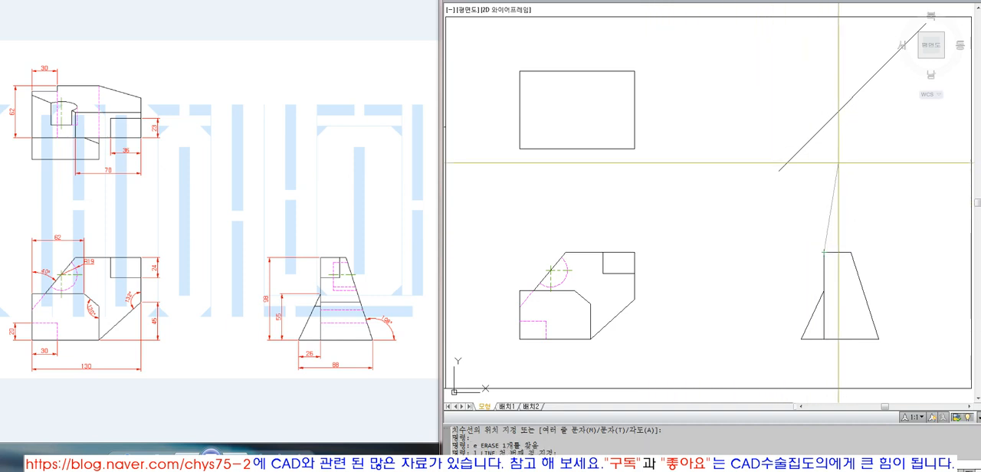
key(F8)
key(Return)
text(ex)
key(Return)
click(821, 129)
Step: Draw a horizontal construction line left from that point on the diagonal and extend it to the top view rectangle's right edge
key(Return)
click(823, 178)
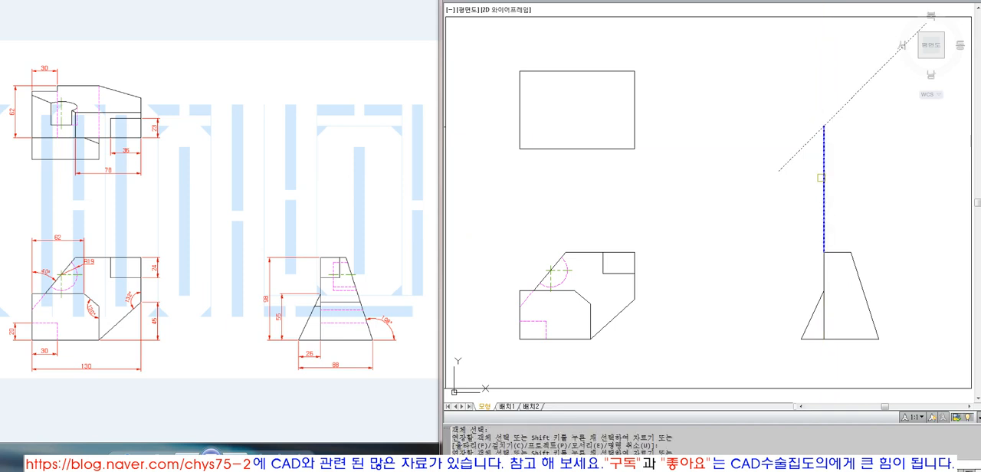
key(Return)
text(l LINE 첫 번째 점 지정:)
click(823, 127)
click(674, 163)
key(Return)
text(ex)
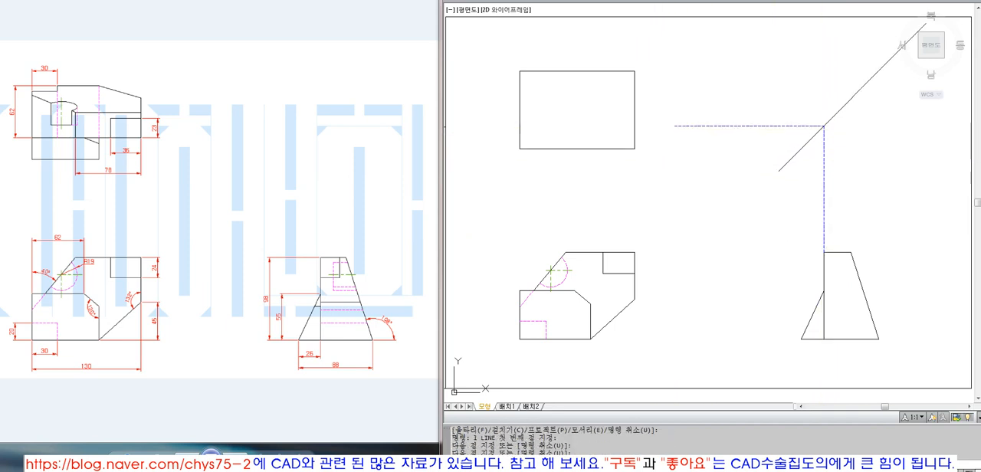
click(634, 133)
key(Return)
click(694, 128)
key(Return)
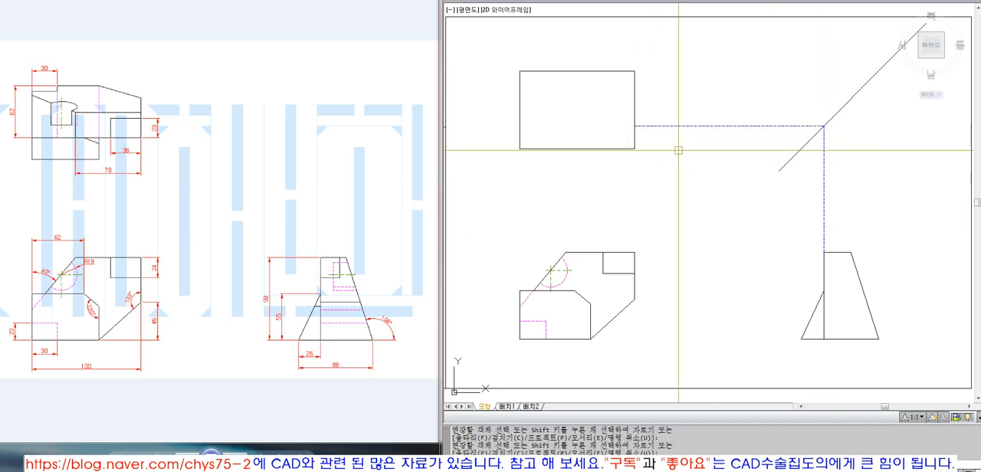
Step: Copy the top view's bottom edge up to the horizontal construction line projected from the side view
text(co)
click(621, 143)
key(Return)
click(634, 148)
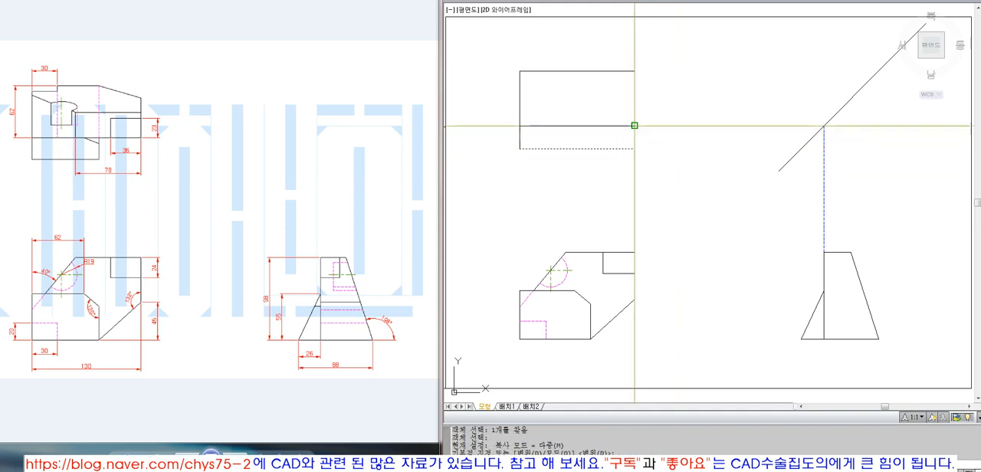
click(635, 126)
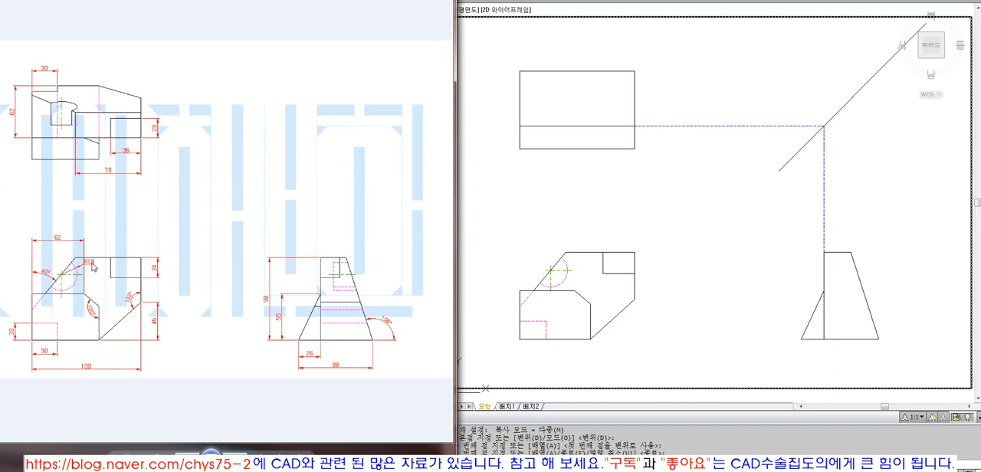
click(578, 212)
key(Escape)
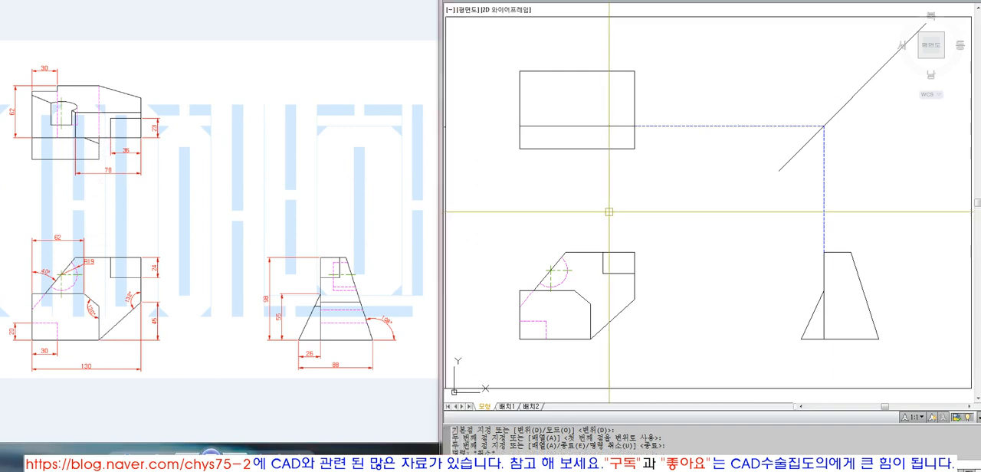
Step: Draw a vertical construction line up from the front view's lower block corner and extend it to the top view's inner horizontal line
text(l)
key(space)
click(590, 304)
click(618, 180)
key(space)
text(ex)
click(587, 147)
key(space)
click(597, 194)
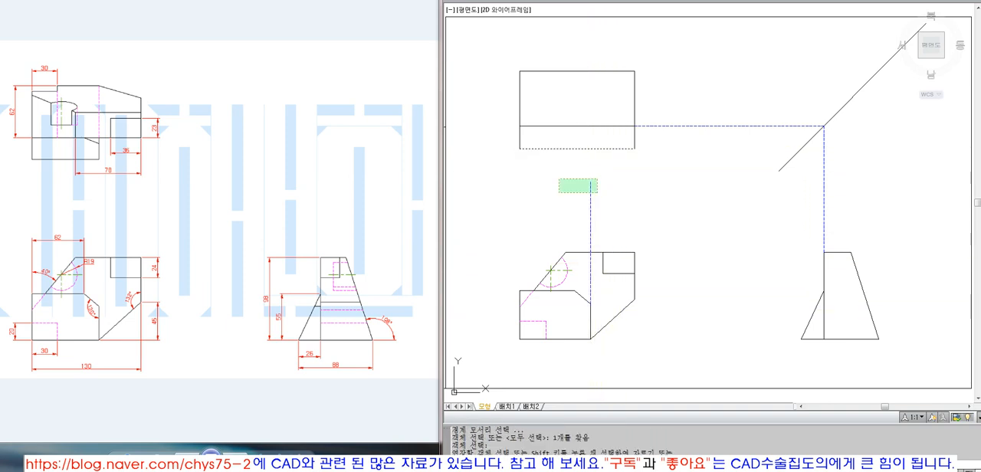
click(558, 178)
click(590, 200)
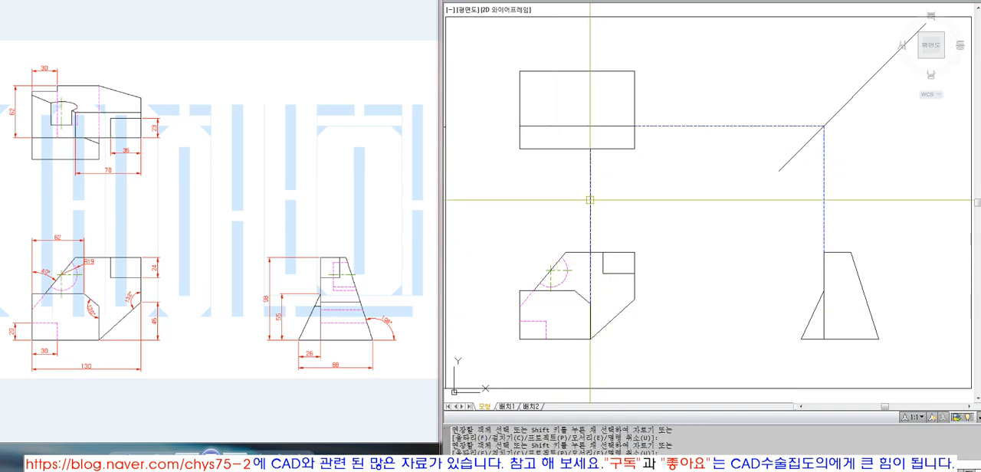
key(space)
text(l)
Step: Match the top view bottom edge's properties onto the vertical construction line
key(space)
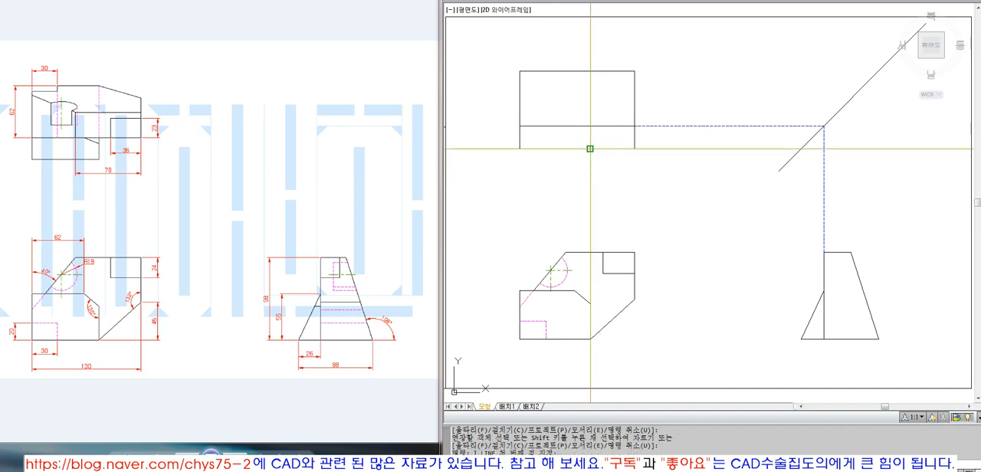
key(Escape)
text(ma)
key(space)
click(602, 148)
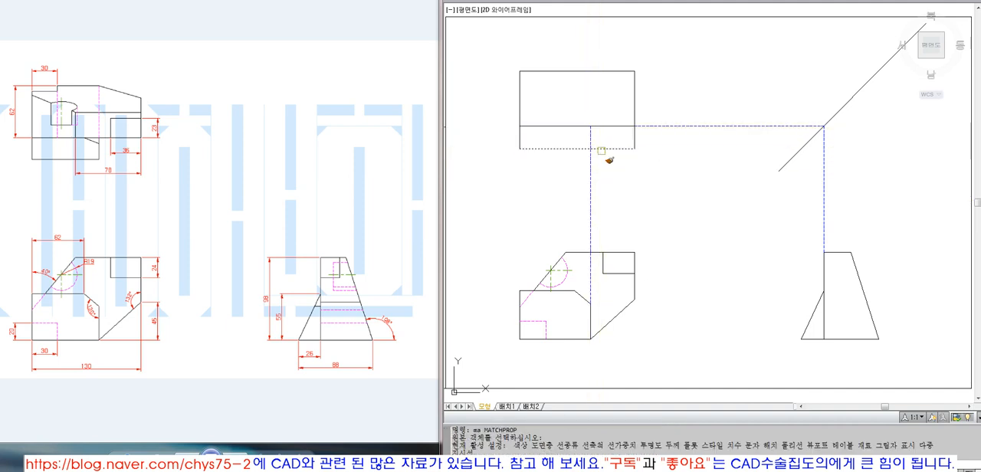
click(591, 138)
key(space)
Step: Trim the top view's bottom edge and the vertical line into a corner and erase the leftover vertical line below it
text(tr)
click(608, 148)
click(590, 165)
text(e)
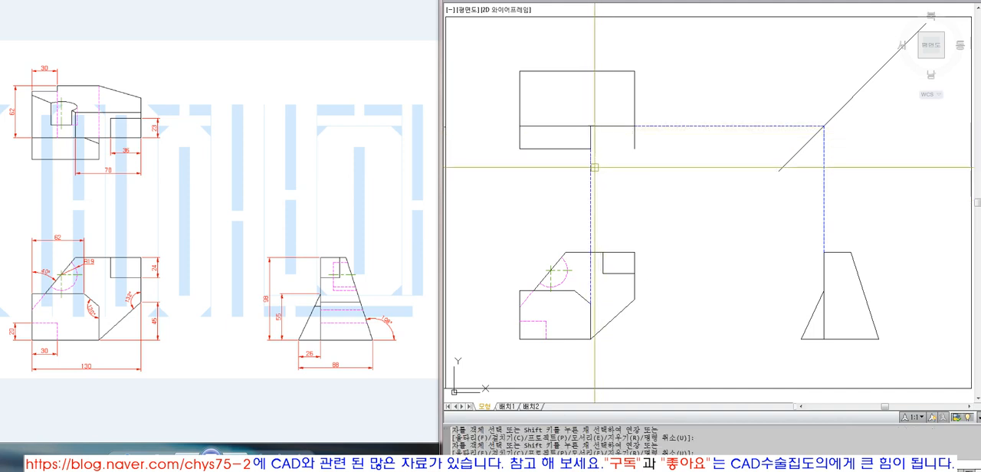
click(591, 264)
key(space)
Step: Trim the top view's right edge below the inner horizontal line
text(tr)
key(space)
click(661, 126)
key(space)
click(632, 147)
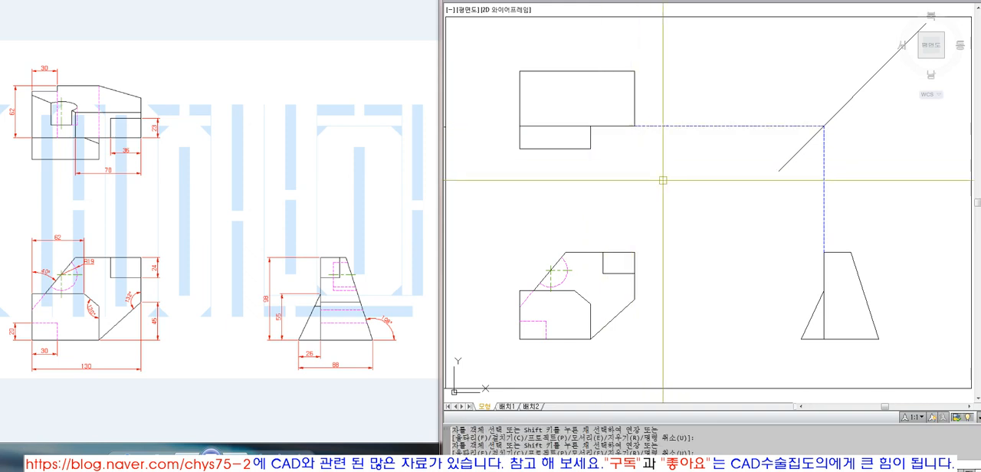
Step: Erase the horizontal and vertical construction lines that meet on the diagonal projection line
click(704, 167)
click(683, 112)
click(839, 205)
click(768, 184)
text(e)
key(space)
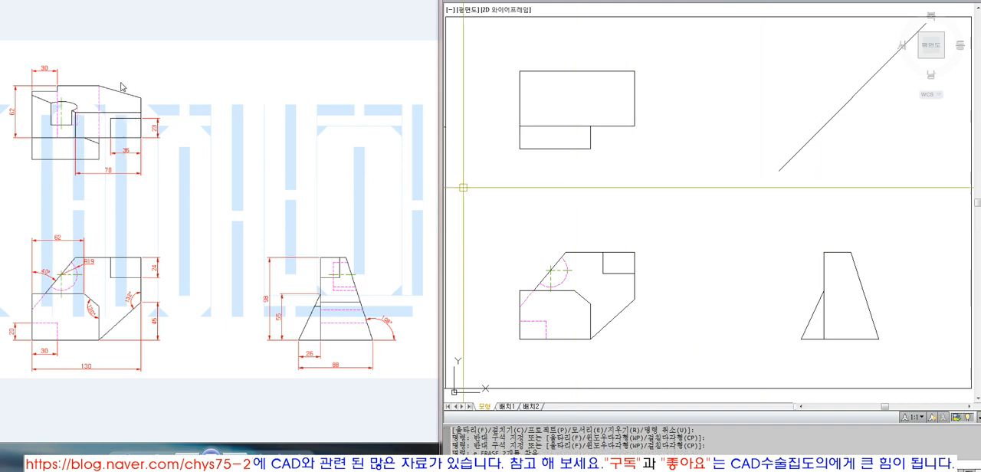
text(l)
key(space)
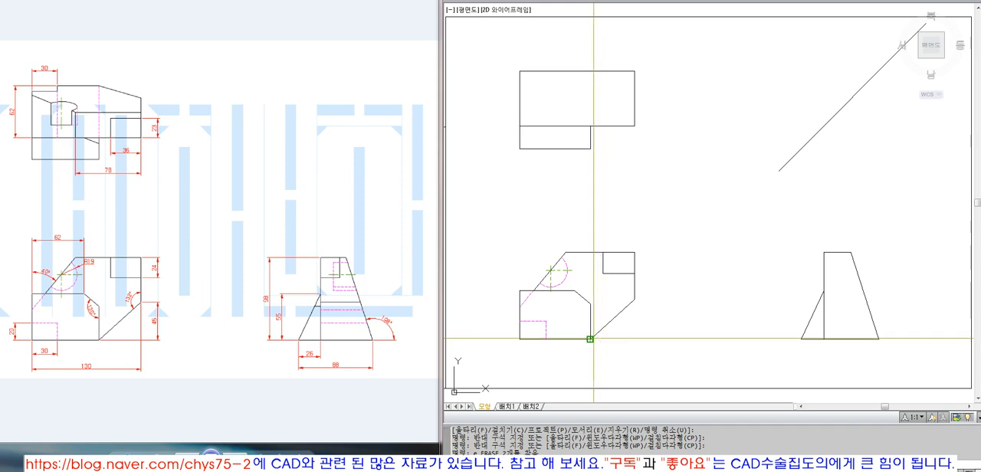
key(Escape)
text(l)
key(space)
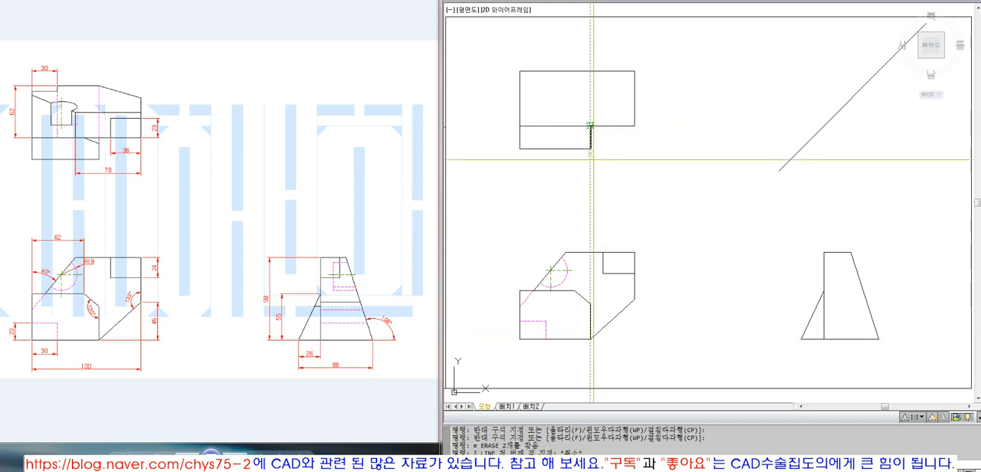
key(Escape)
key(space)
click(590, 338)
key(space)
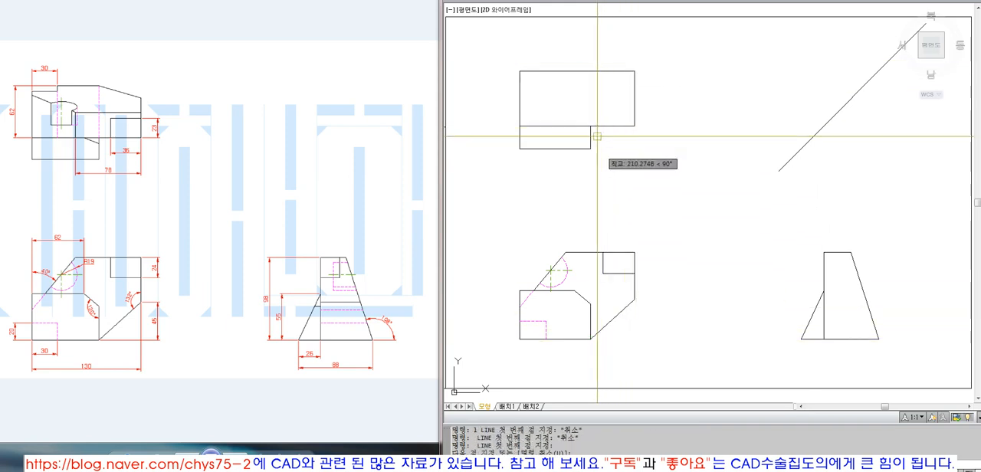
Step: Draw a line from the top view's inner corner perpendicular to its top edge
key(space)
click(590, 126)
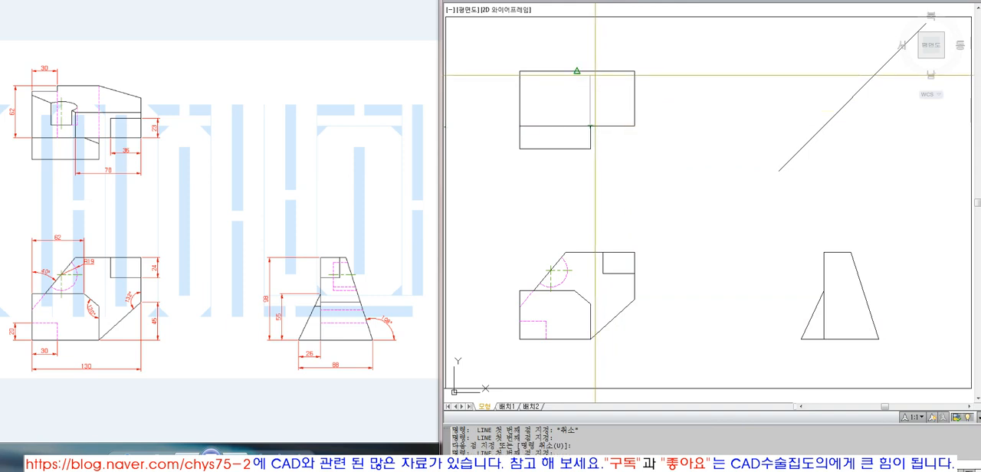
text(per)
key(space)
click(596, 70)
key(space)
Step: Change the top view's new vertical line to the magenta dashed hidden line layer
click(591, 82)
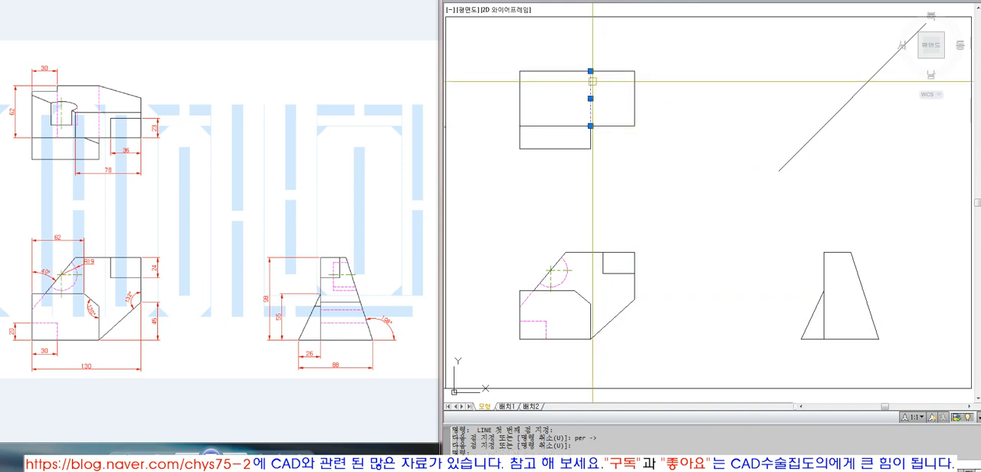
click(676, 1)
click(682, 42)
key(Escape)
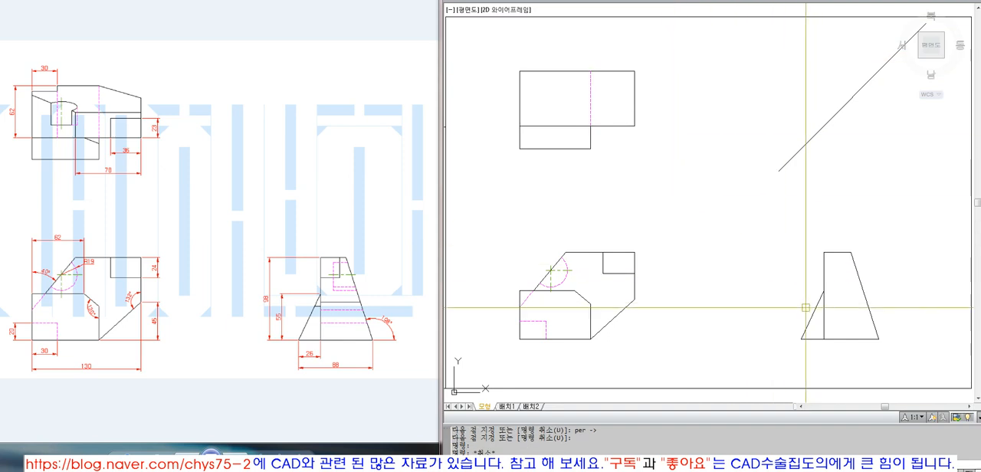
key(Escape)
key(Escape)
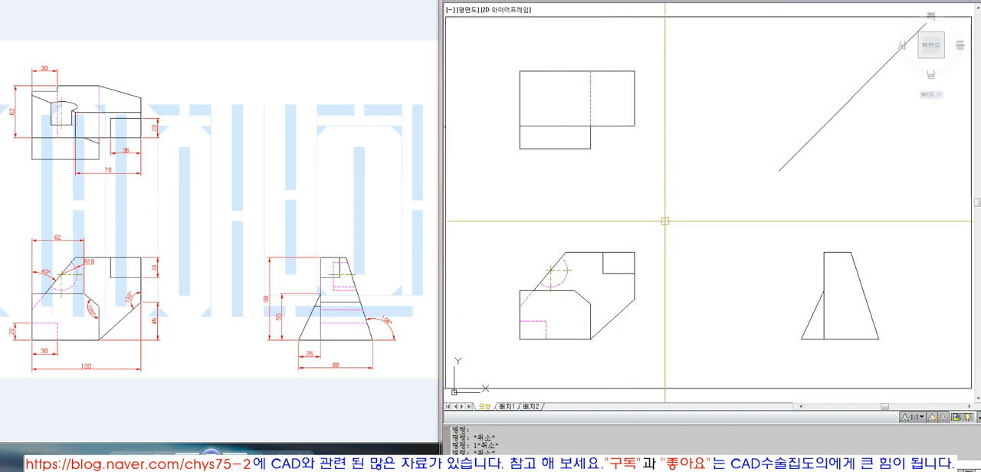
Step: Draw a horizontal construction line from the upper end of the front view's lower slope and trim it at the side view's slanted right edge
text(l)
key(Return)
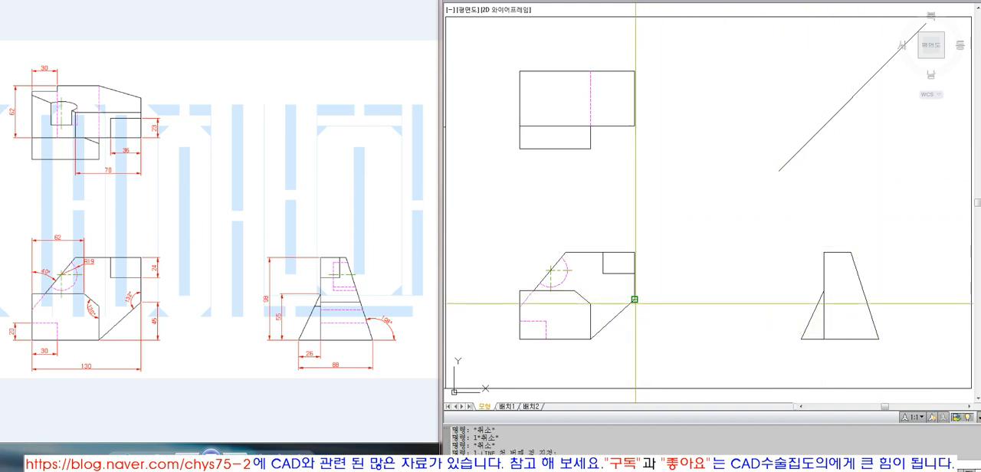
click(634, 299)
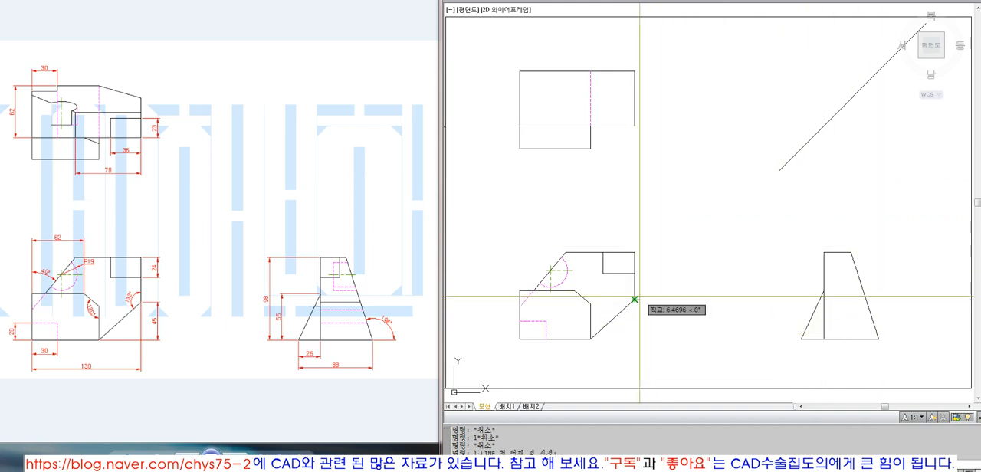
key(space)
text(tr)
key(space)
key(space)
click(881, 300)
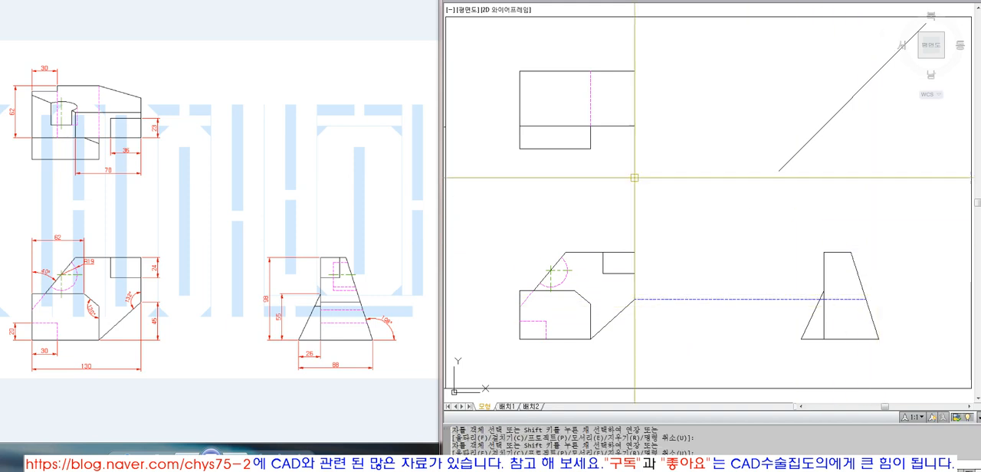
Step: Draw vertical construction lines from both ends of the front view's lower slope up to the top view's top edge
click(143, 89)
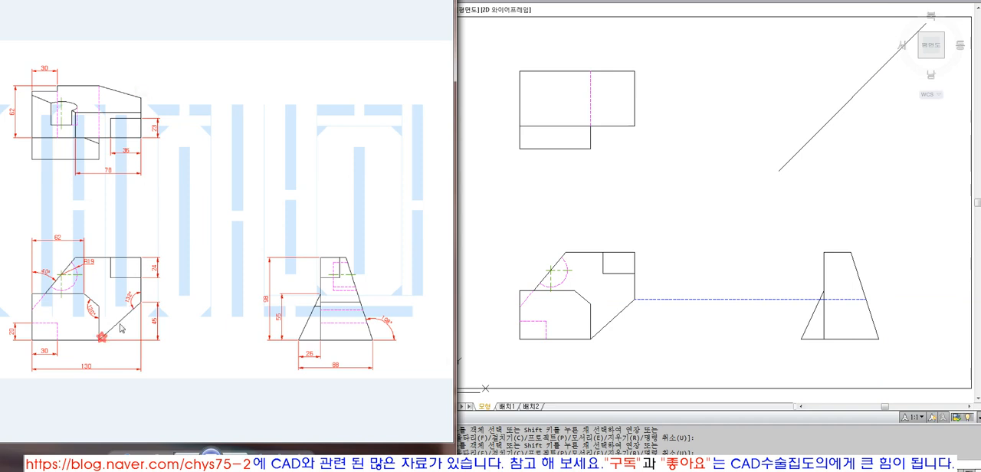
click(668, 298)
text(l)
key(space)
click(635, 299)
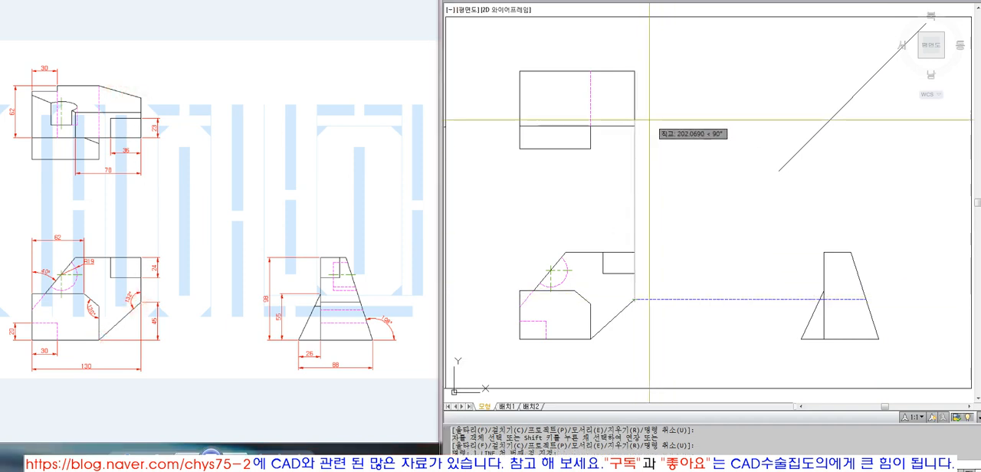
click(635, 72)
key(space)
key(space)
click(589, 339)
click(591, 71)
Step: Erase both vertical construction lines between the front and top views and undo the erase
key(space)
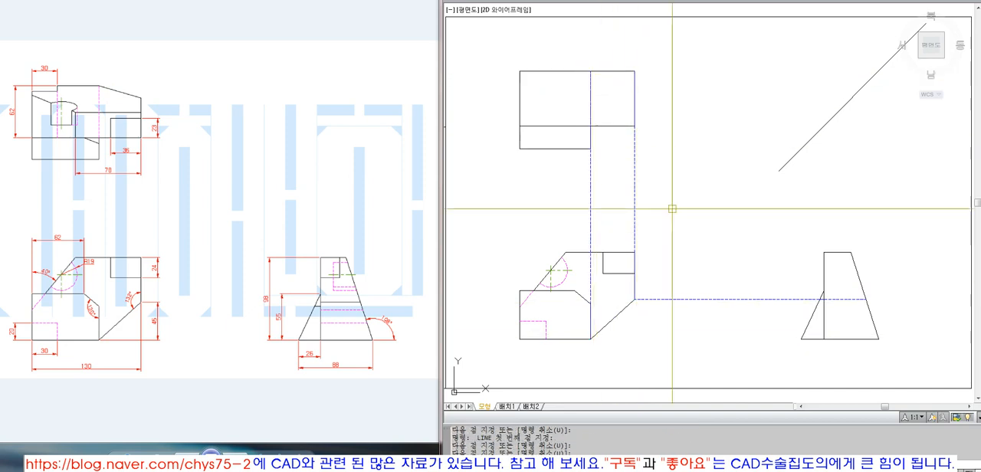
click(686, 240)
click(564, 186)
text(e)
key(space)
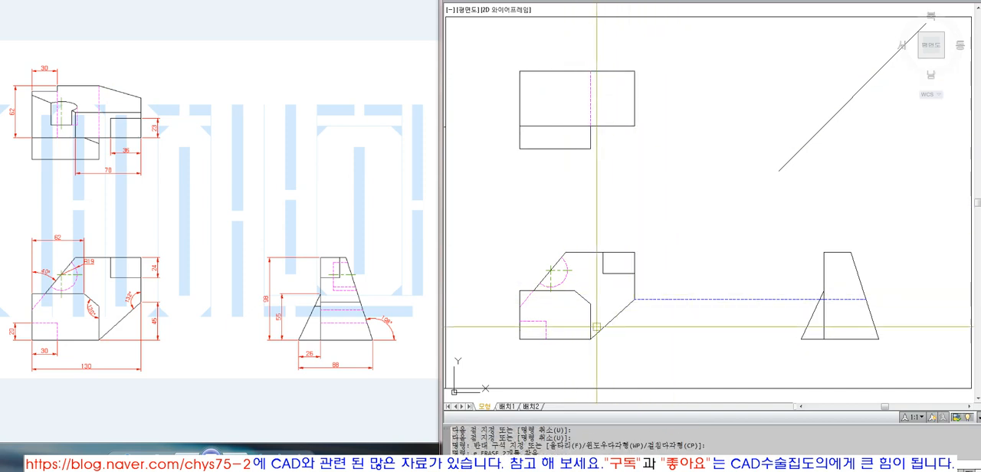
text(u)
key(space)
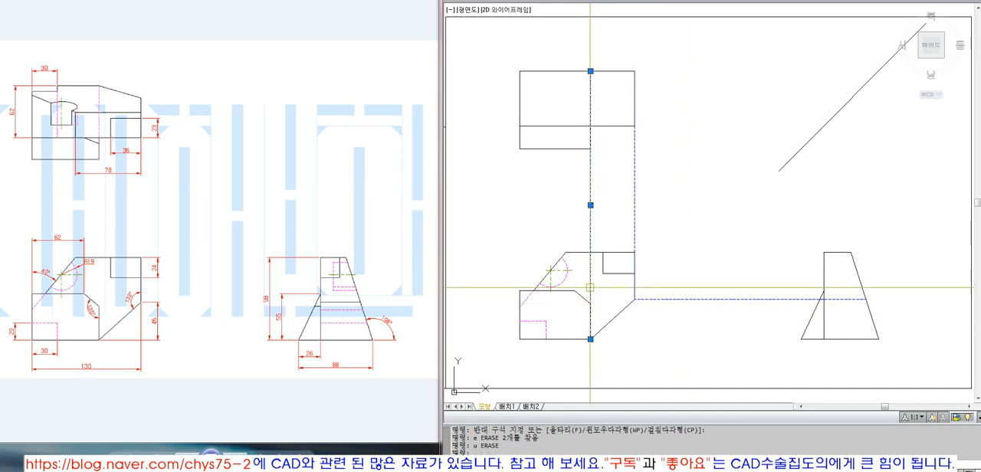
click(590, 71)
key(Escape)
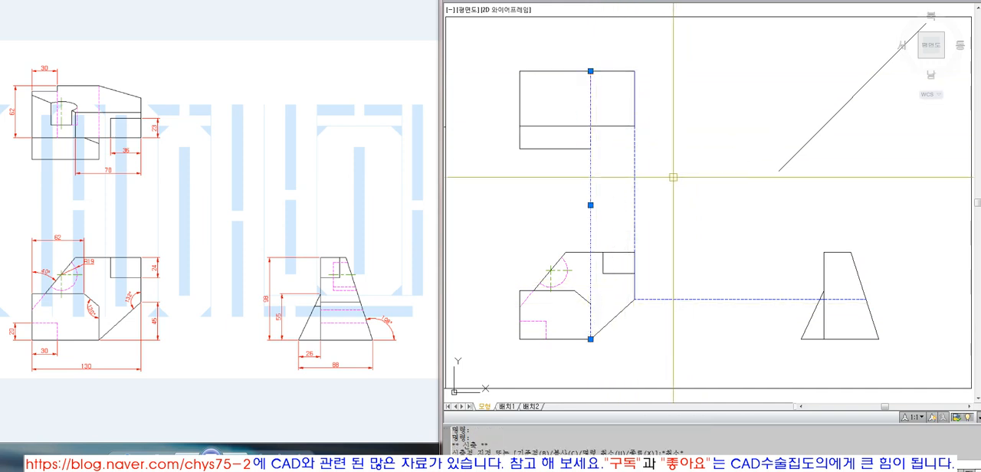
key(Escape)
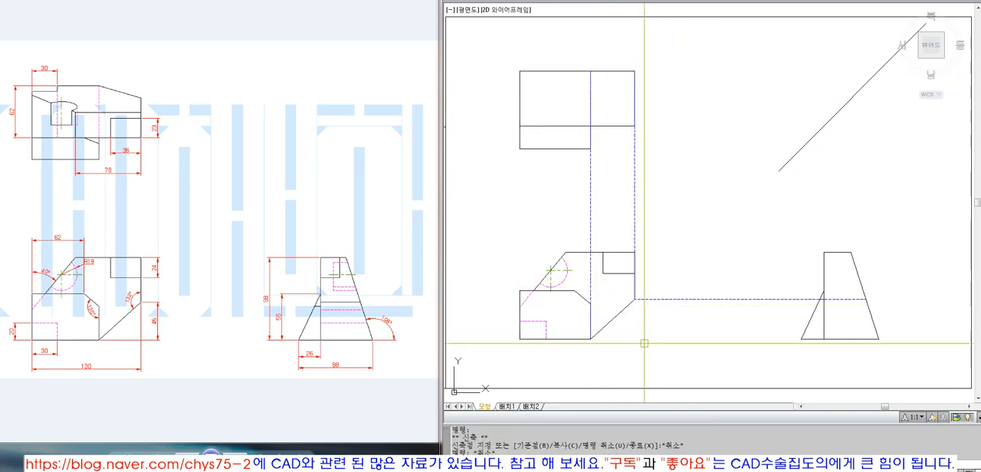
key(Escape)
Step: Draw a construction line from the front slope's lower end to the side view's lower-right corner and up to the diagonal projection line
text(l)
key(space)
click(590, 339)
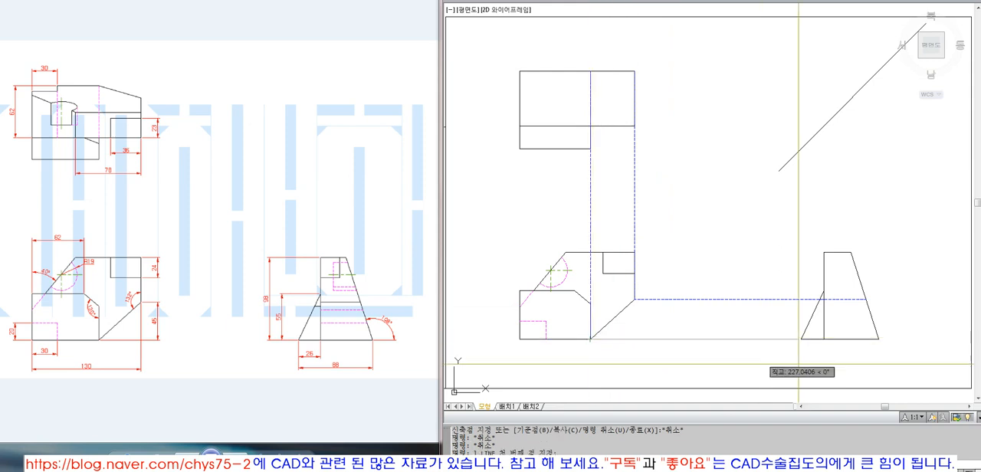
click(878, 339)
click(883, 202)
key(space)
text(ex)
key(space)
click(875, 73)
Step: Draw a horizontal construction line from that point on the diagonal to the hidden line's upper end in the top view
key(space)
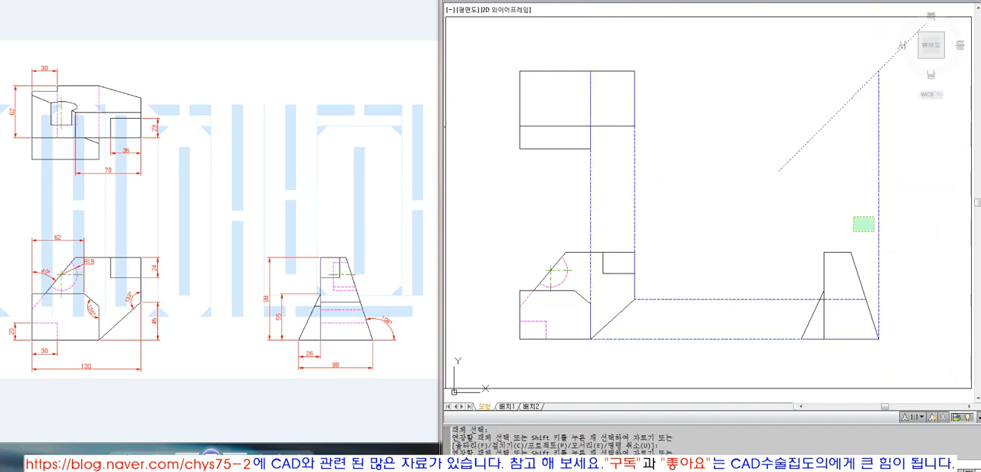
click(889, 203)
key(space)
click(877, 71)
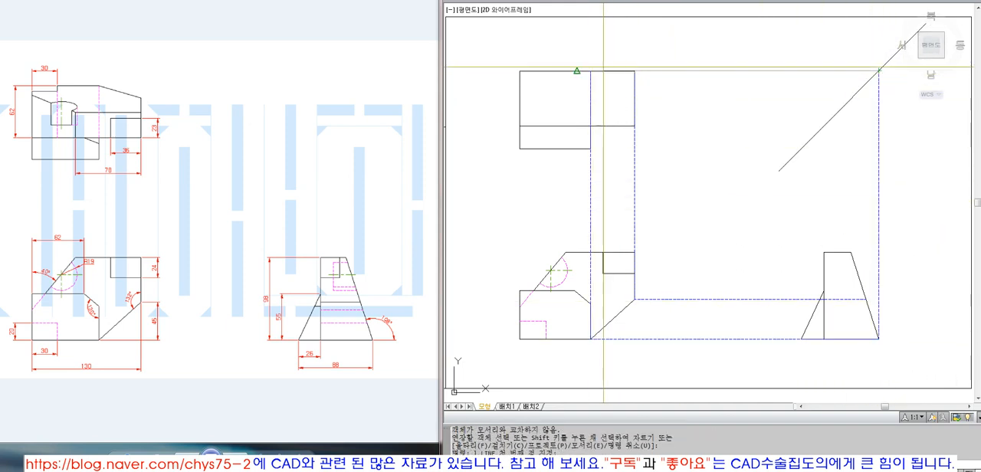
click(590, 70)
key(space)
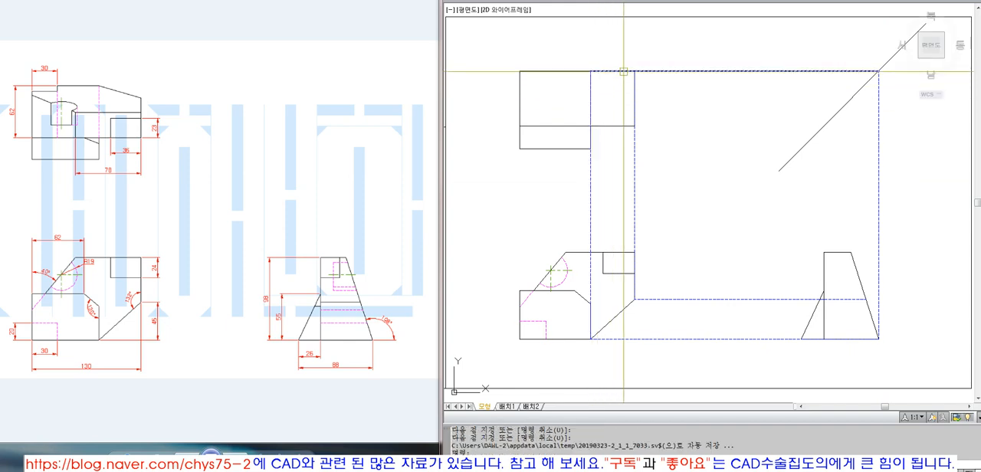
Step: Erase the horizontal construction line along the top view's top edge and the vertical one through the hidden line
click(828, 70)
text(e)
key(space)
click(583, 197)
key(space)
key(space)
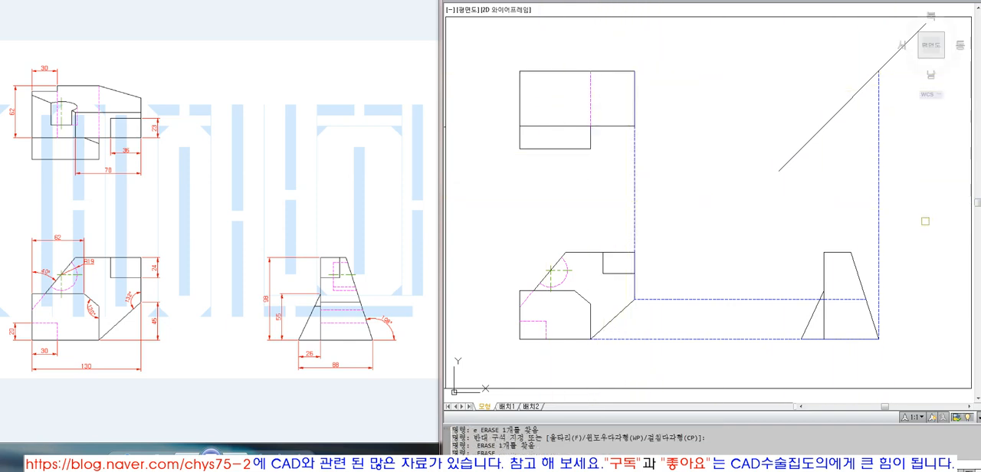
Step: Erase the vertical construction line above the side view's lower-right corner and the horizontal one joining the views' baselines
click(930, 212)
click(840, 225)
key(space)
key(space)
click(732, 356)
click(690, 322)
key(space)
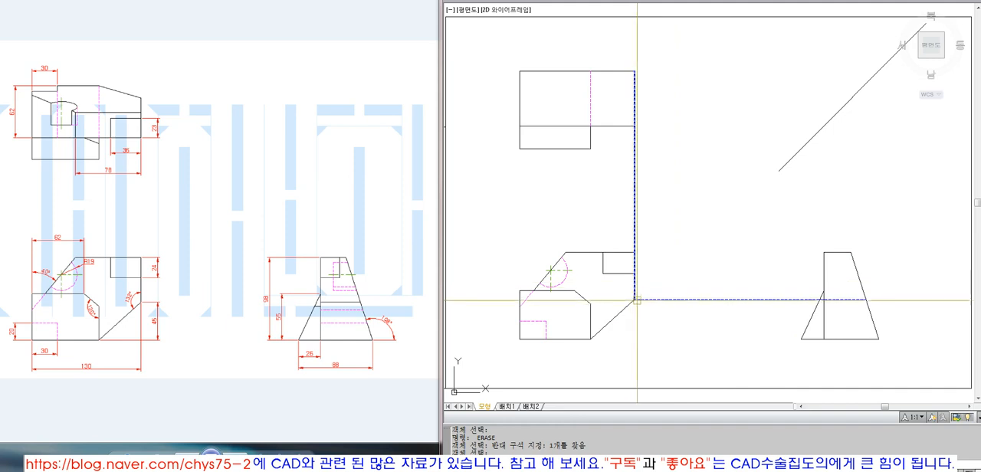
Step: Erase the remaining vertical construction line between the front view's slope and the top view's right edge
key(Escape)
click(634, 215)
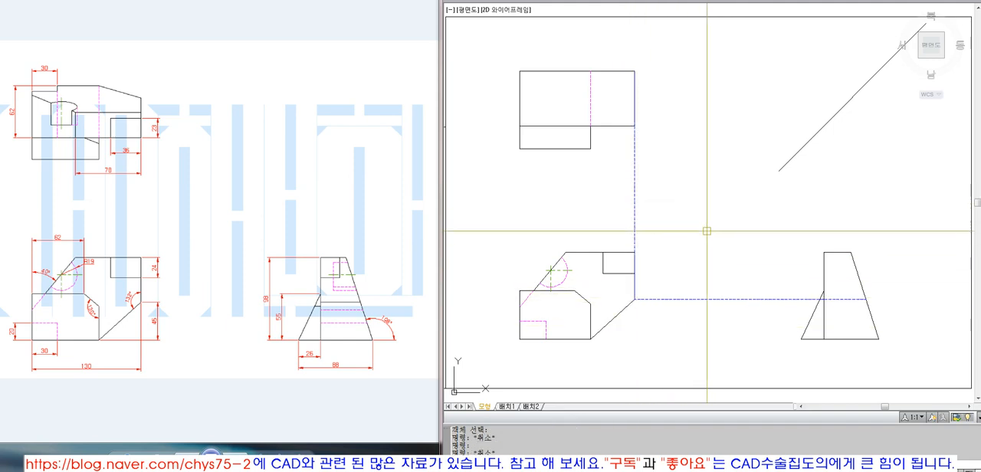
text(e)
key(space)
Step: Draw a vertical construction line from the upper end of the front view's lower-right slope to the top view's upper-right corner
text(l)
key(space)
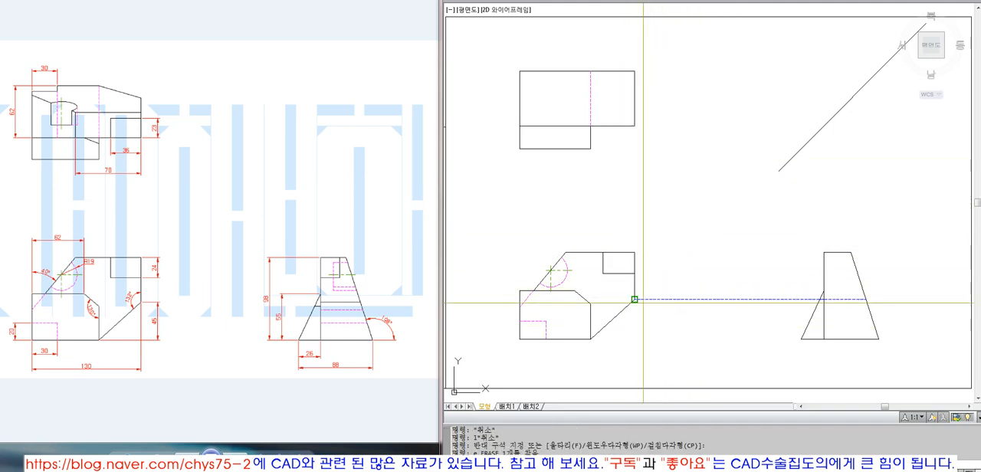
click(634, 299)
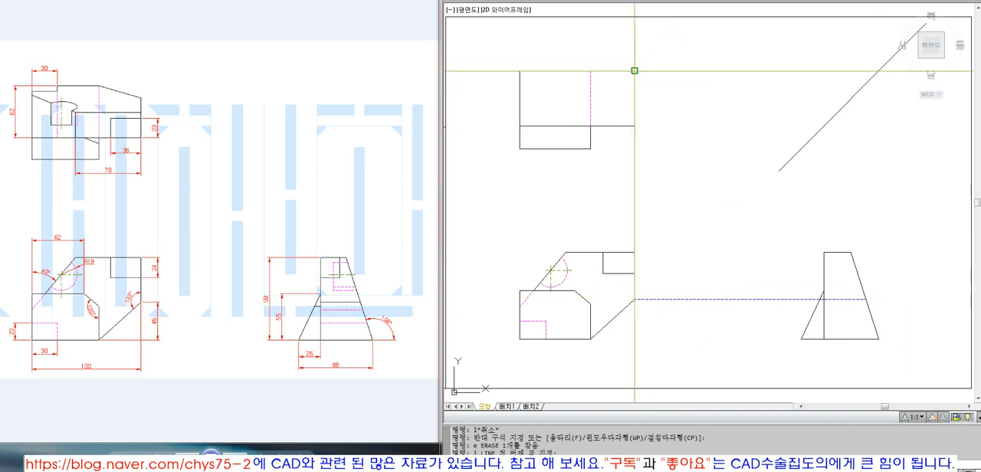
click(635, 71)
key(space)
key(space)
Step: Draw a vertical construction line from the projected point on the side view's slanted edge and extend it to the diagonal
click(865, 298)
click(880, 182)
key(space)
text(ex)
key(space)
click(851, 102)
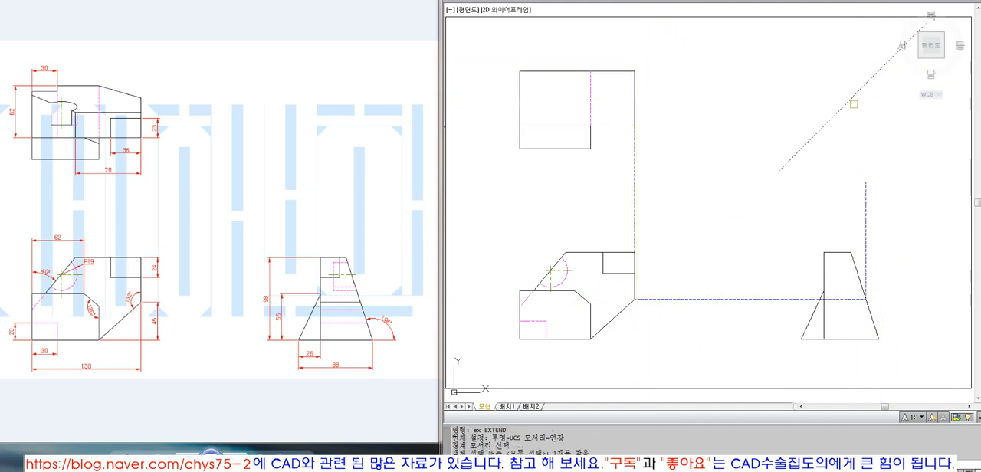
key(space)
click(886, 210)
click(852, 196)
key(space)
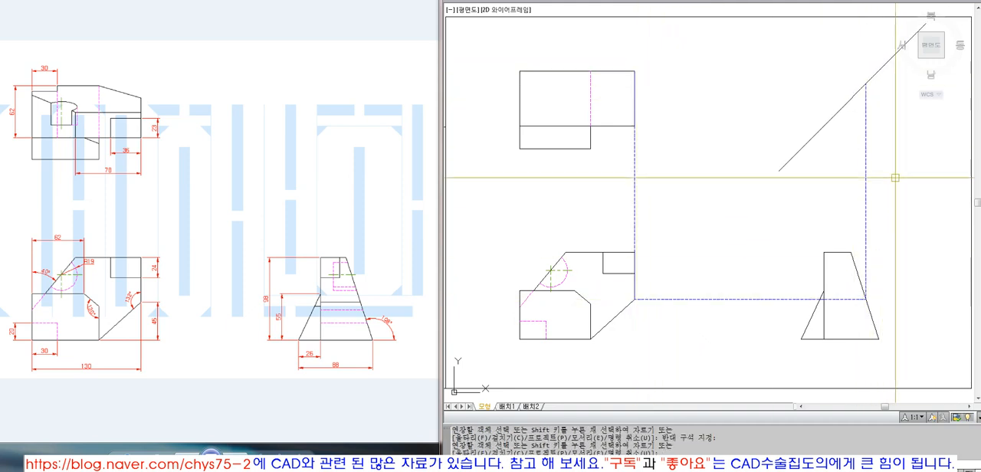
Step: Draw a horizontal construction line from that point on the diagonal toward the top view
text(l)
key(space)
click(865, 86)
click(759, 94)
key(space)
Step: Extend the horizontal construction line to the vertical construction line on the top view's right edge
text(ex)
key(space)
click(635, 91)
key(space)
click(792, 72)
click(777, 112)
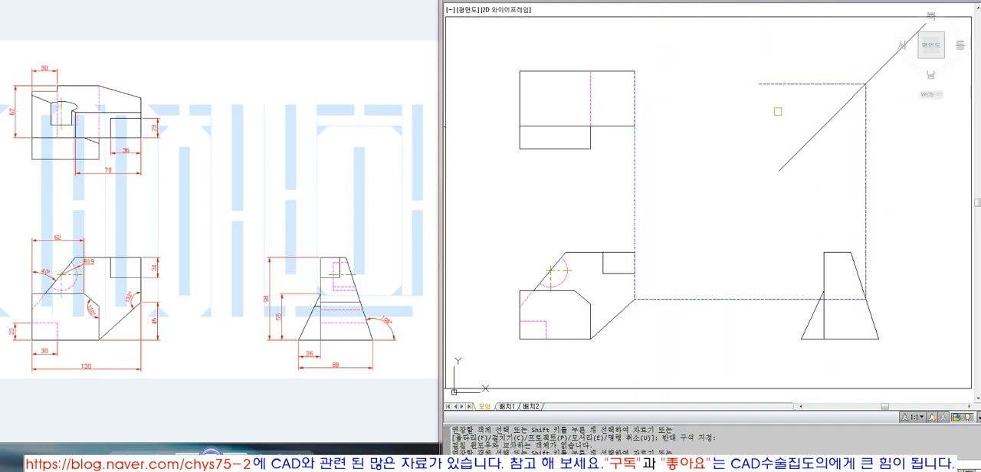
key(space)
key(space)
click(655, 105)
click(622, 94)
key(space)
click(776, 73)
click(767, 94)
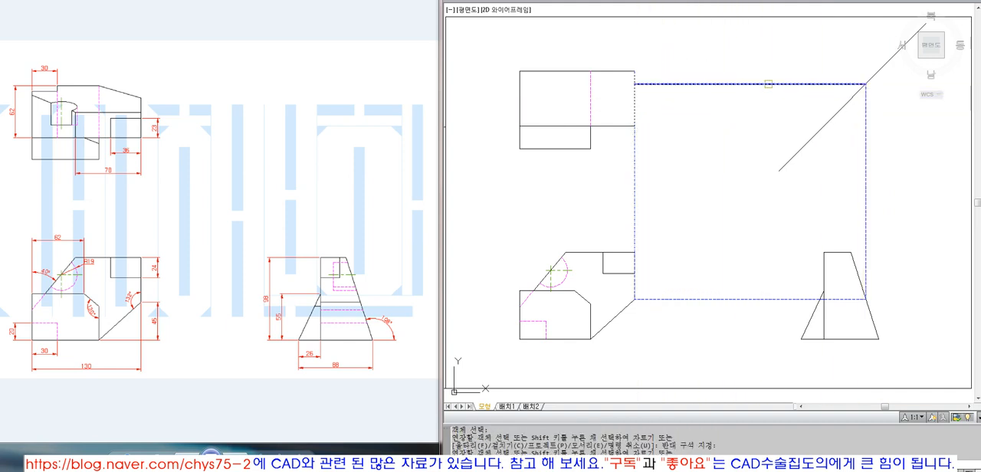
key(space)
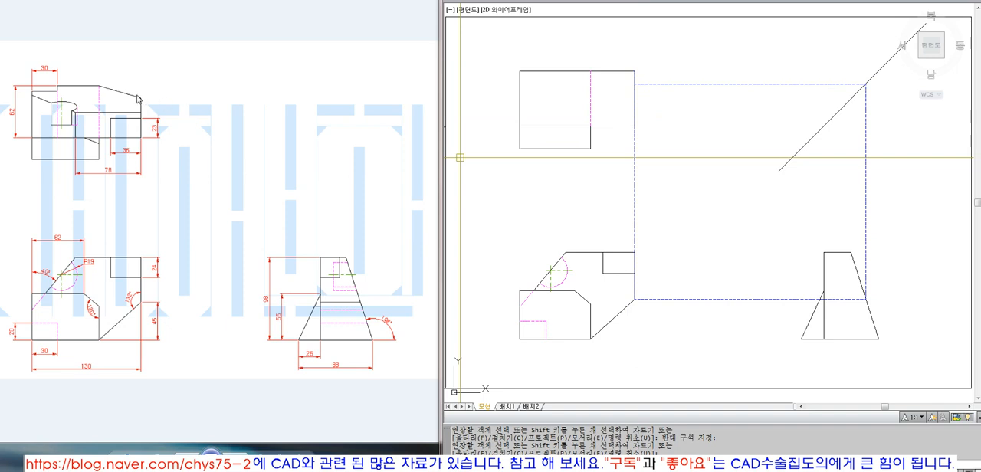
Step: Join the horizontal and vertical construction lines at the top view's right edge with a zero-radius fillet
key(Escape)
text(f)
key(space)
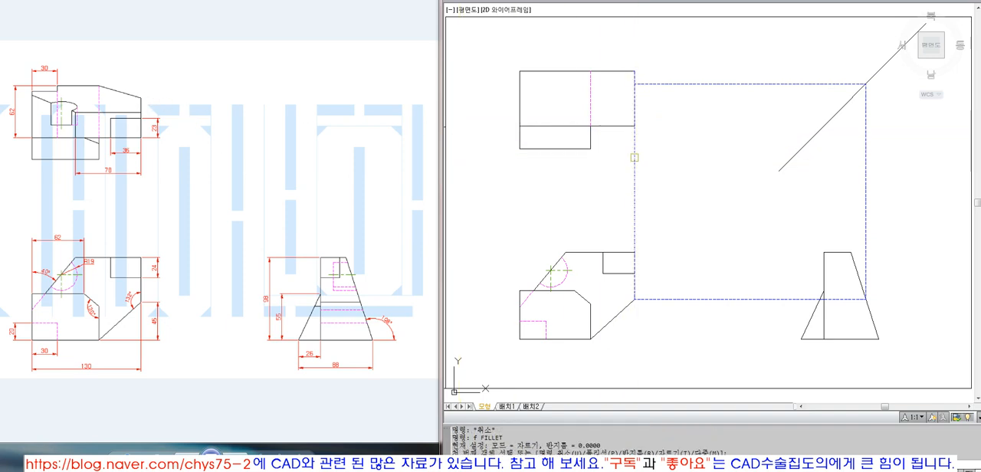
click(692, 84)
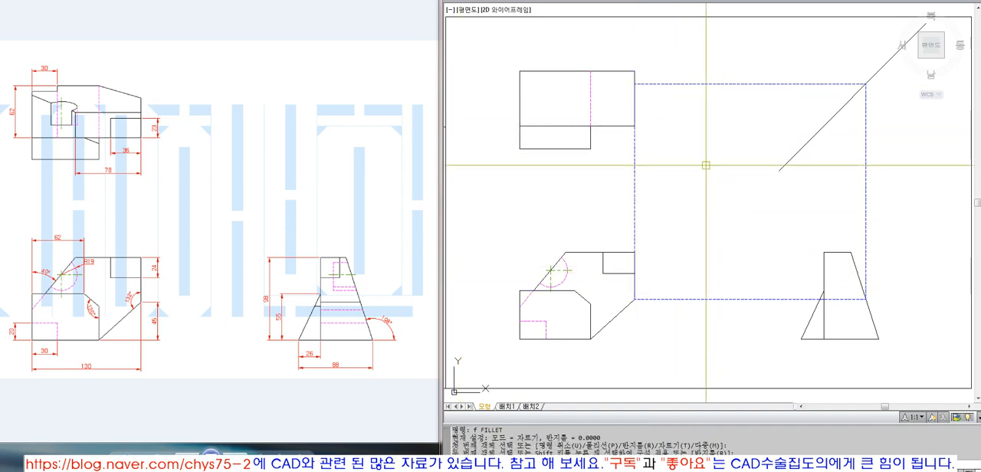
text(rec)
key(space)
click(636, 84)
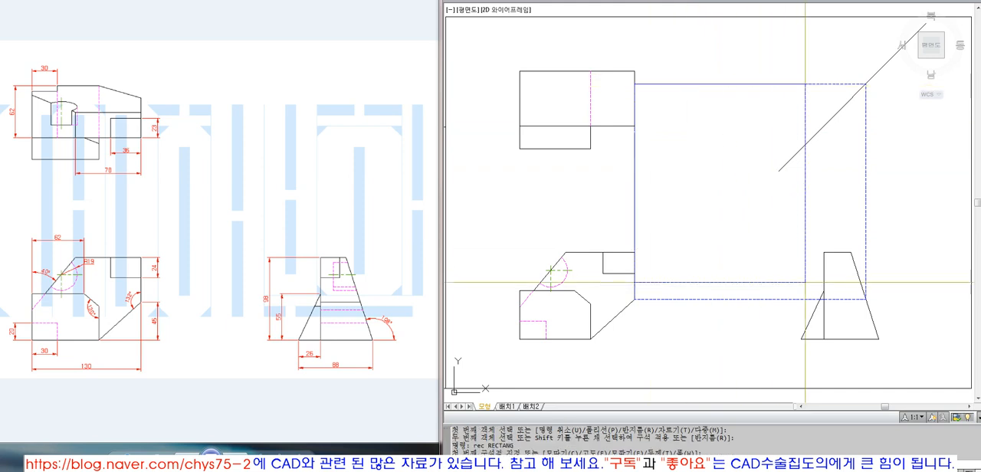
click(862, 300)
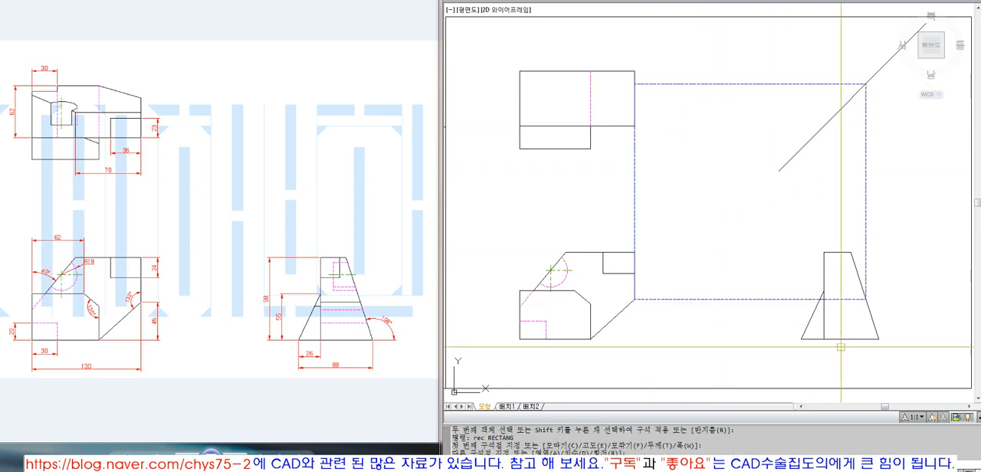
click(771, 299)
text(e)
key(space)
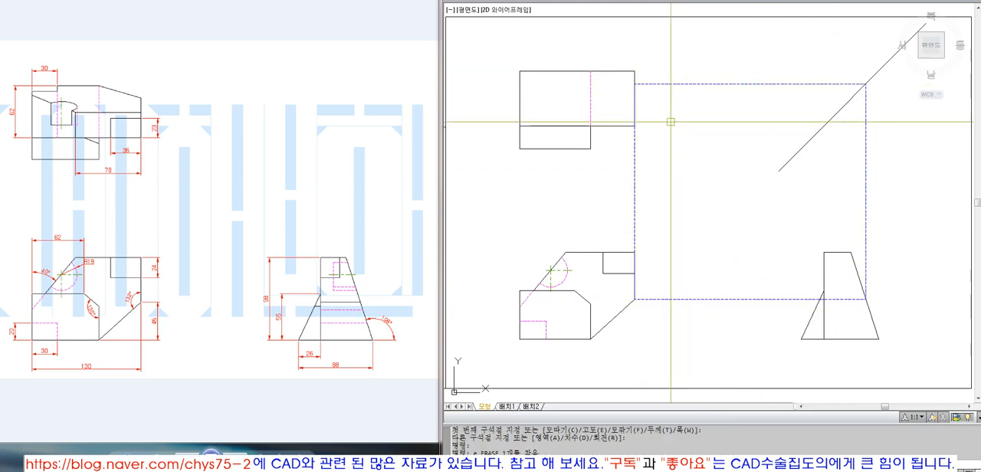
Step: Erase the vertical construction line between the front view's slope and the top view's right edge
text(e)
key(space)
click(669, 170)
click(601, 167)
key(space)
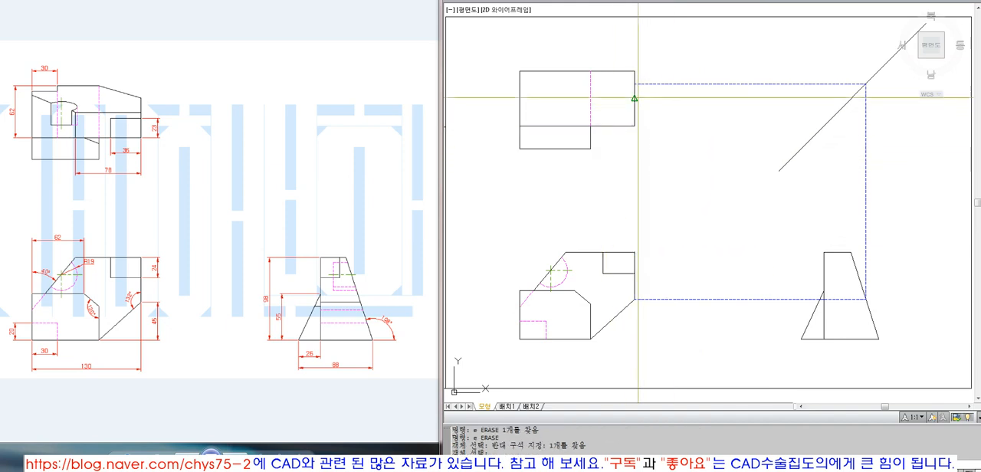
Step: Draw the top view's sloped edge from the projected point on its right edge to the hidden line's upper end
text(l)
key(space)
click(592, 72)
key(space)
Step: Trim the top view's corner outside the sloped edge and match the sloped edge to the visible outline's properties
text(tr)
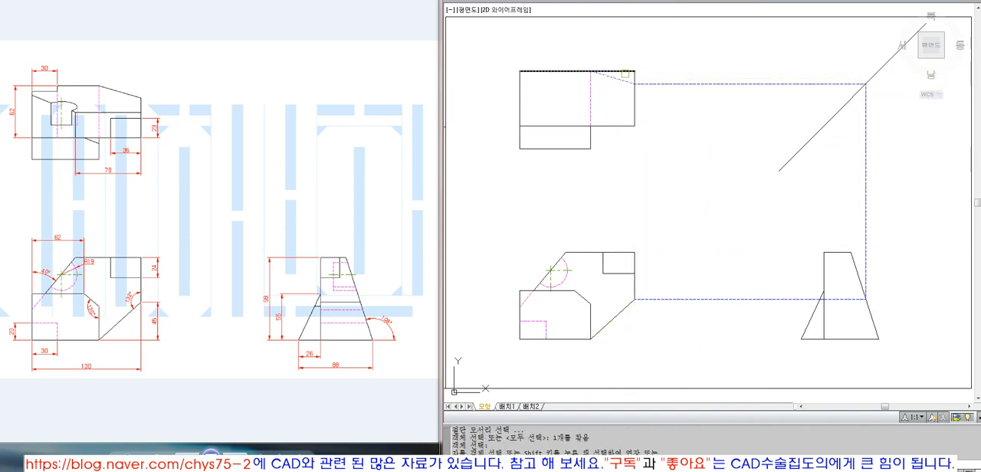
click(617, 72)
click(634, 77)
key(space)
text(ma)
click(635, 99)
click(613, 78)
Step: Erase the horizontal construction line beside the top view and the vertical one above the side view
text(e)
click(689, 62)
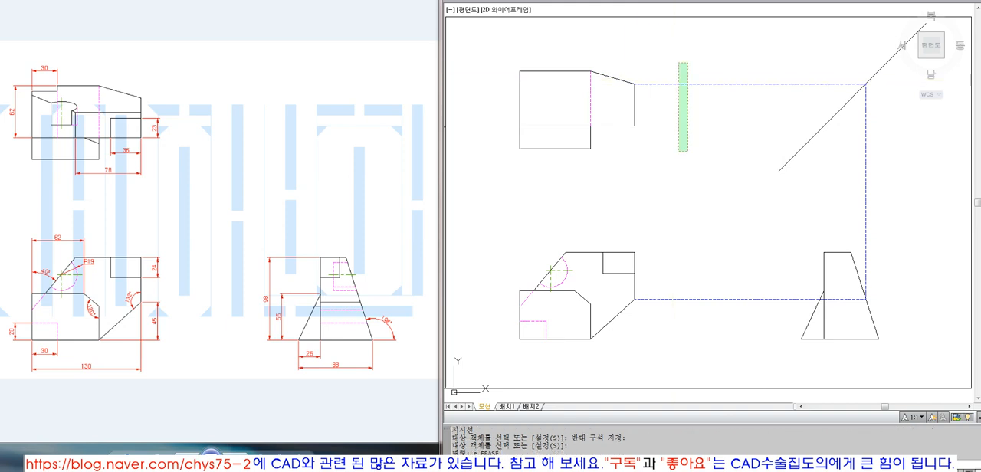
click(675, 151)
text(e)
click(879, 202)
click(796, 199)
key(space)
key(space)
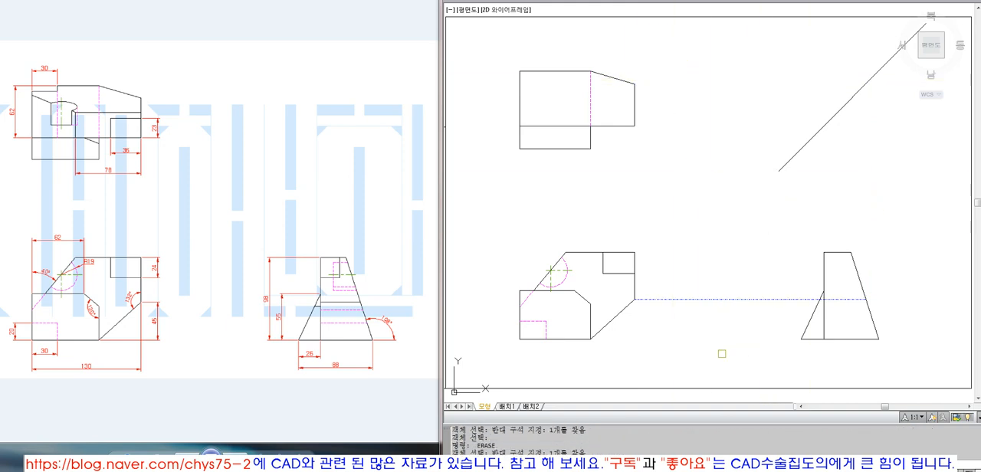
Step: Trim the horizontal projection line at the side view's vertical edge and match the remaining segment to the visible outline's properties
key(space)
text(tr)
click(824, 288)
key(space)
click(789, 300)
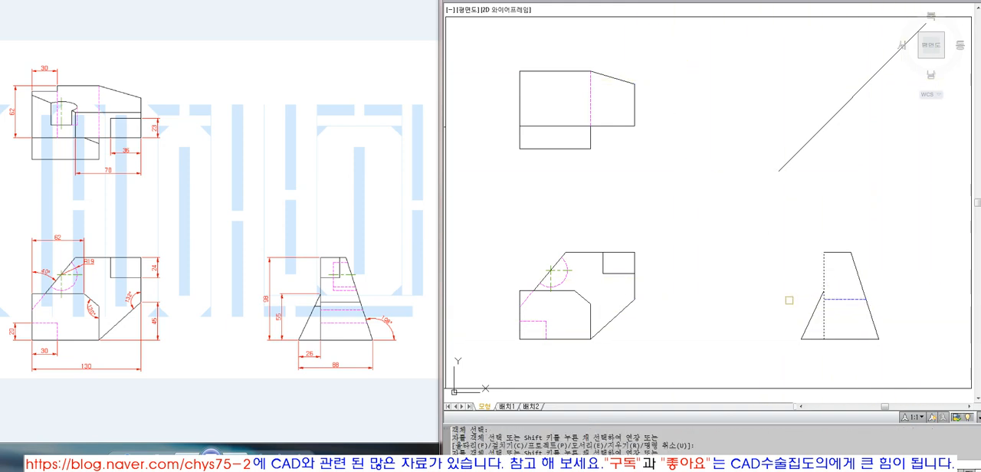
key(space)
text(ma)
click(824, 280)
click(851, 292)
click(838, 331)
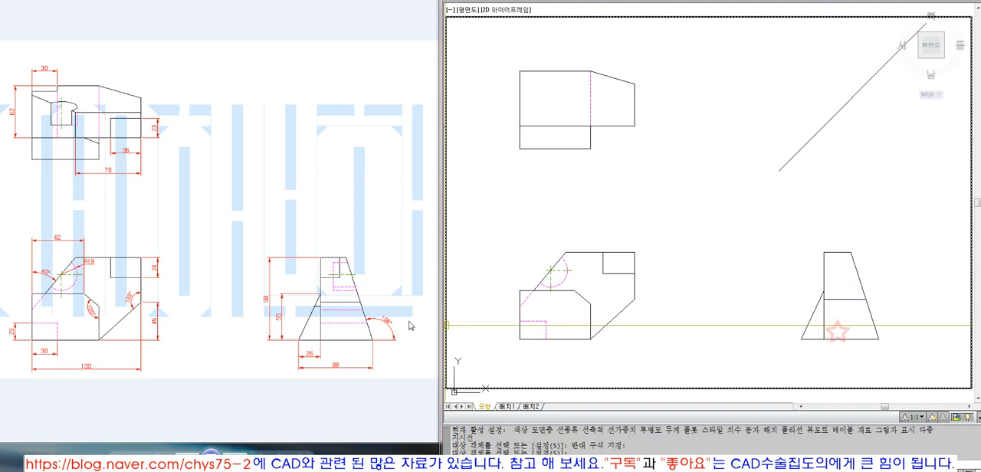
click(343, 305)
click(699, 334)
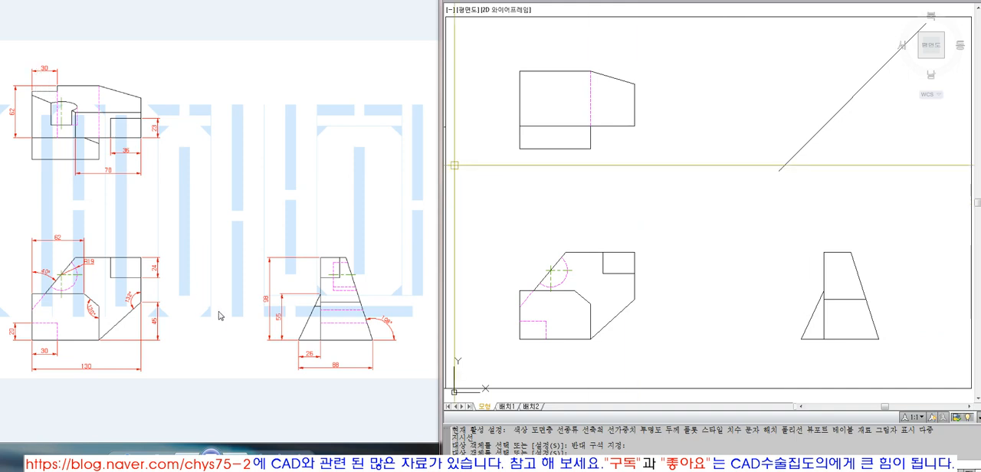
click(44, 71)
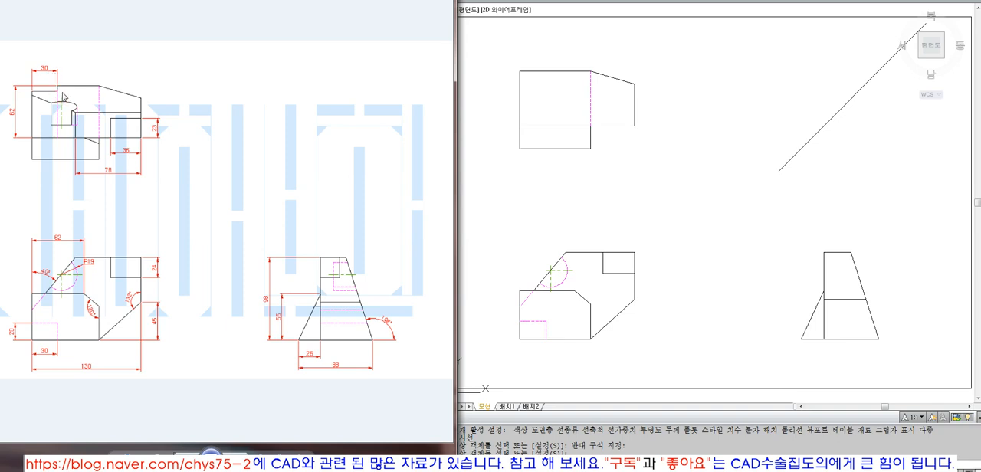
click(590, 222)
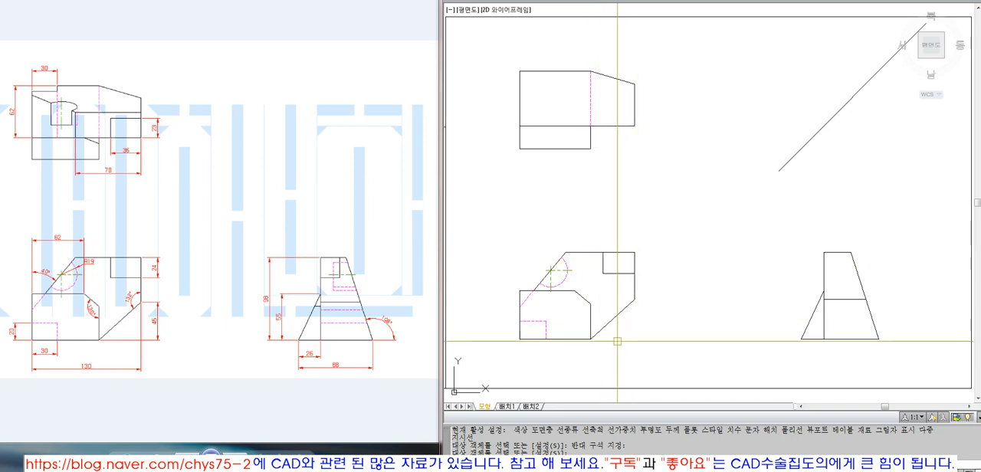
Step: Draw a vertical construction line up from the hidden notch corner in the front view and extend it to the top view's upper edge
text(l)
key(Return)
click(552, 86)
key(Return)
text(ex)
key(Return)
click(547, 72)
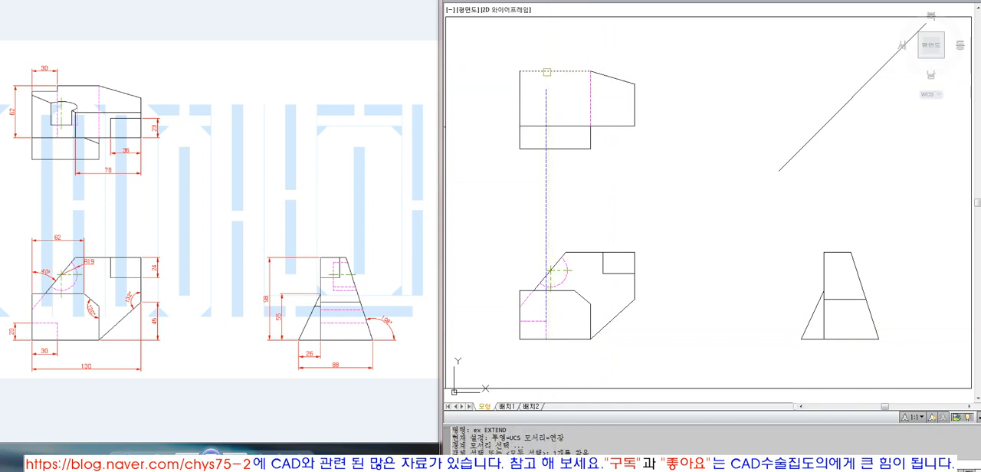
key(Return)
click(546, 108)
key(Return)
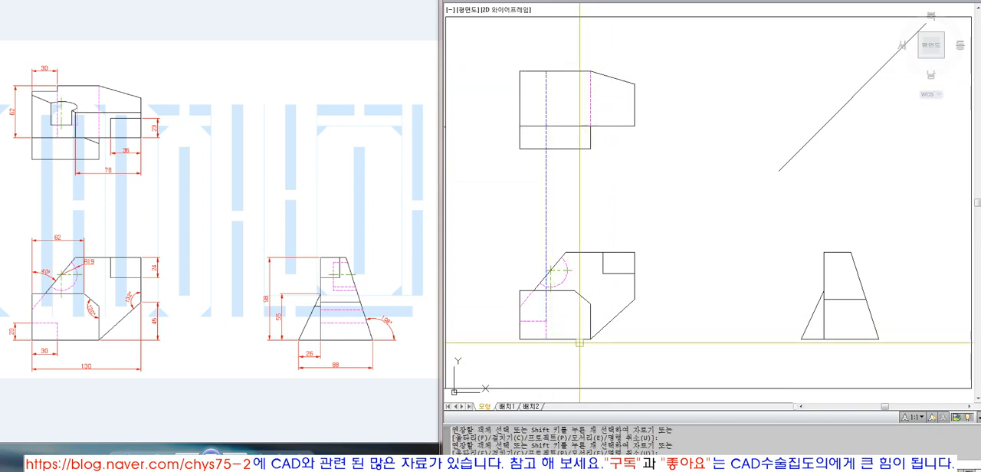
Step: Stretch the vertical construction line's lower end down to the front view's baseline
click(545, 321)
click(546, 321)
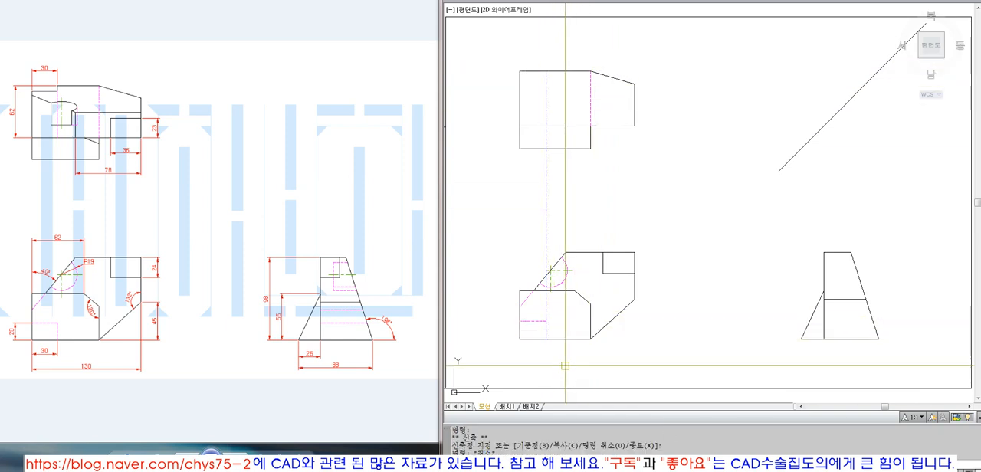
key(Escape)
key(Escape)
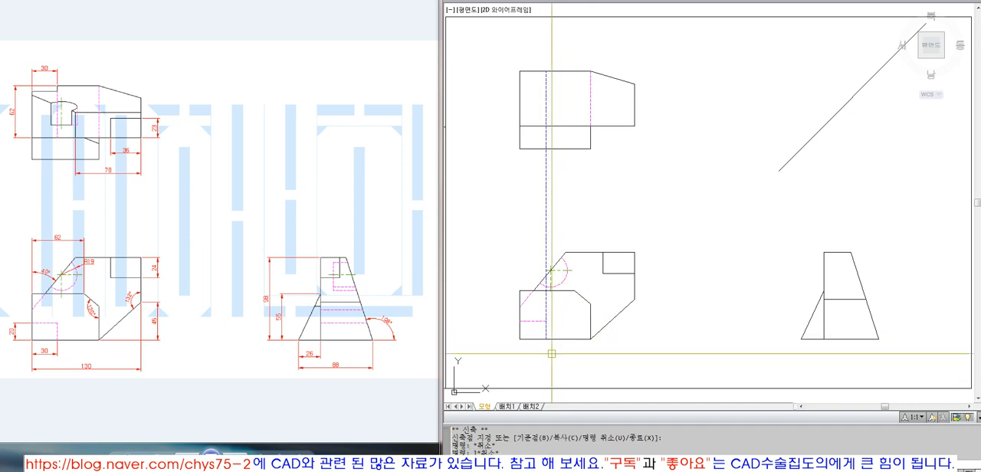
Step: Draw construction lines from the notch's baseline point to the side view's lower-right corner and vertically up from there
click(546, 338)
click(878, 339)
click(869, 177)
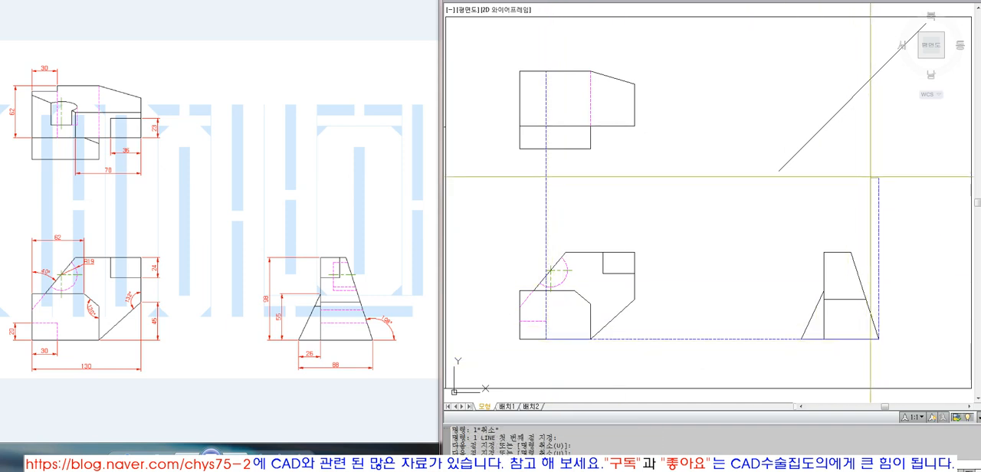
key(Return)
Step: Extend the vertical construction line above the side view's lower-right corner to the diagonal
text(ex)
key(Return)
click(863, 175)
key(Return)
key(Return)
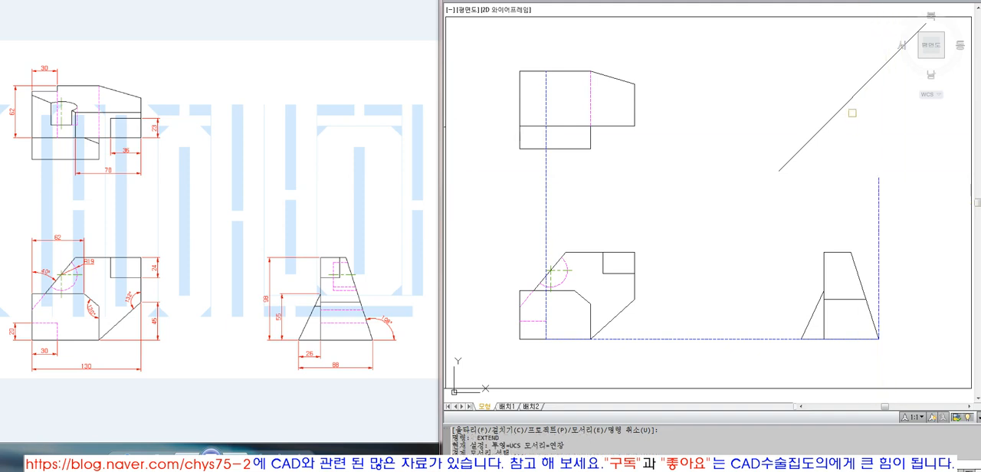
click(853, 81)
click(848, 112)
key(Return)
key(Return)
click(873, 190)
click(878, 195)
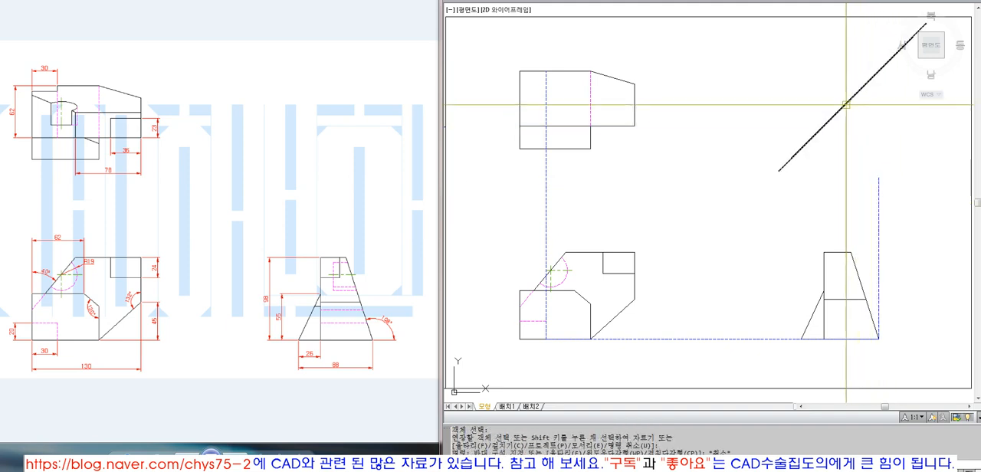
key(Return)
Step: Draw a horizontal construction line from that diagonal point to the notch's vertical construction line on the top view's upper edge
text(l)
key(Return)
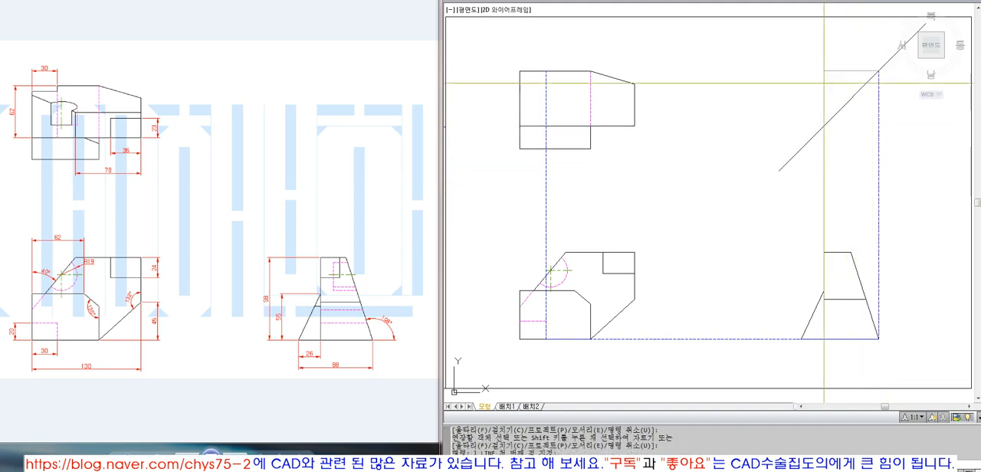
click(878, 71)
click(546, 71)
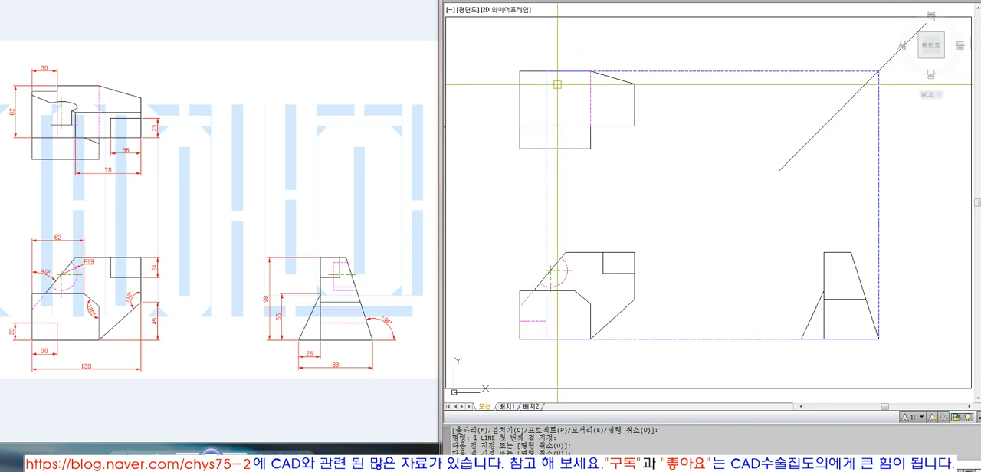
Step: Trim the top view's upper edge between its left corner and the notch's vertical construction line
text(tr)
click(546, 85)
key(space)
click(534, 71)
Step: Erase the notch's vertical construction line and the horizontal one along the top view's upper edge
text(e)
click(545, 83)
text(e)
click(656, 71)
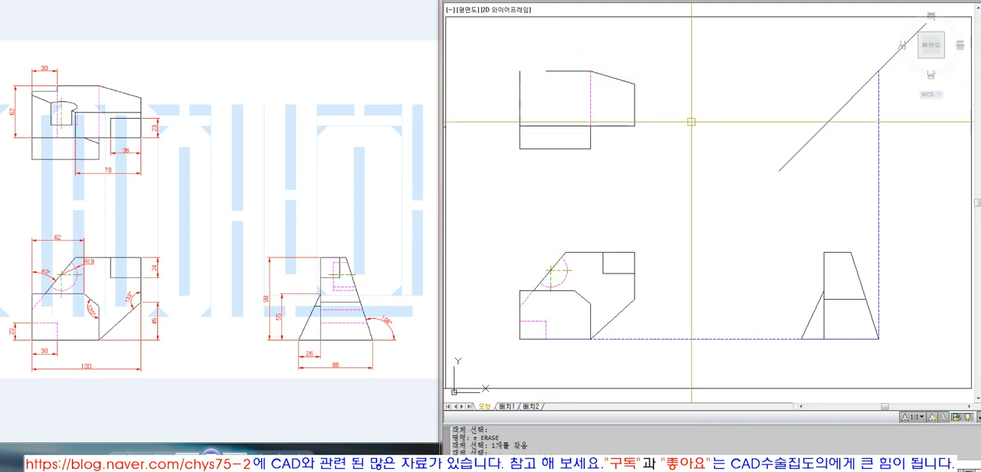
Step: Erase the vertical construction line above the side view's lower-right corner and the horizontal one along the views' baseline
text(e)
click(886, 207)
click(852, 221)
key(space)
click(715, 308)
click(709, 316)
click(669, 368)
key(space)
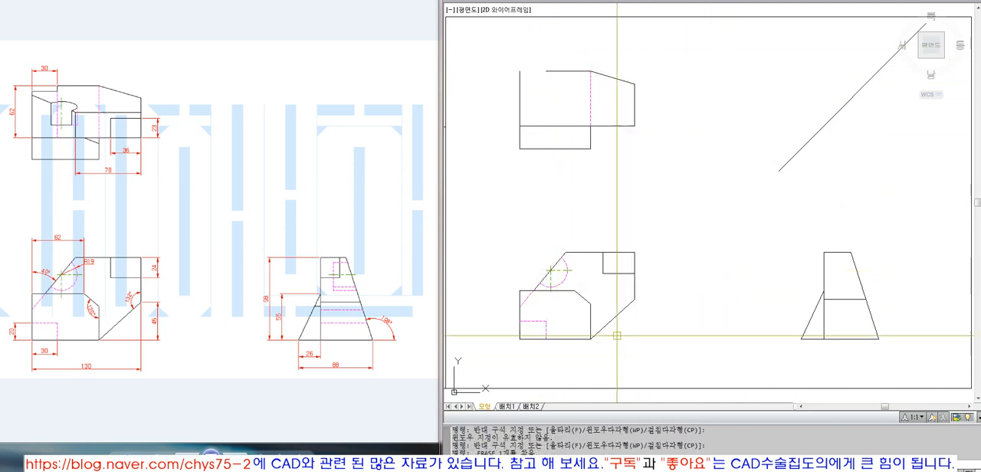
Step: Draw a vertical construction line from the hidden notch's upper-right corner in the front view to the trimmed end of the top view's upper edge
text(l)
click(545, 321)
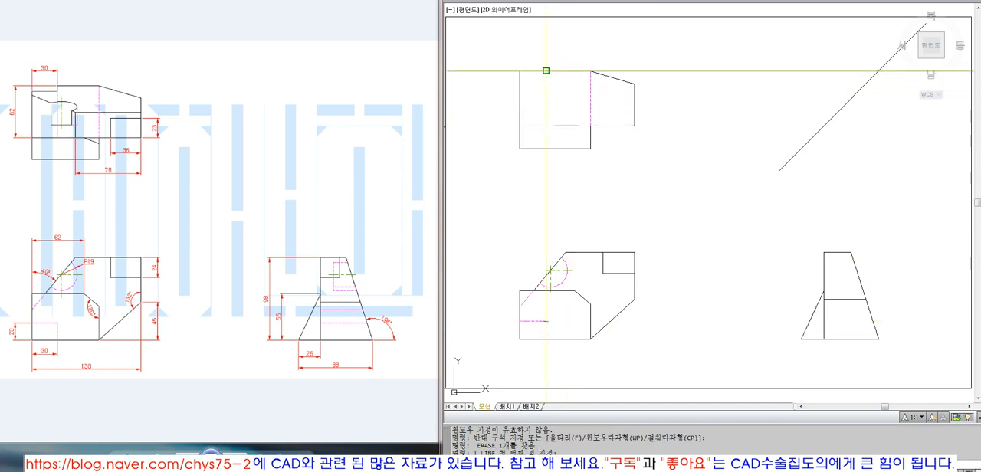
click(545, 70)
click(569, 181)
click(528, 202)
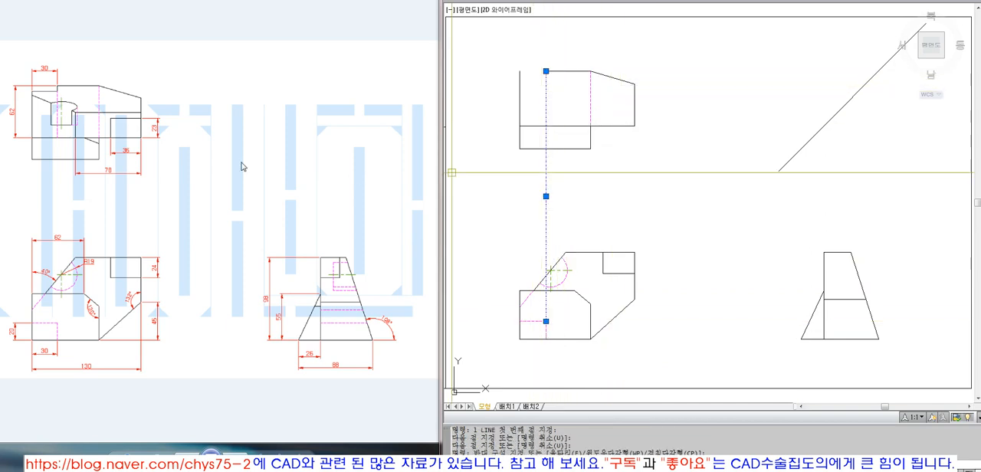
key(Escape)
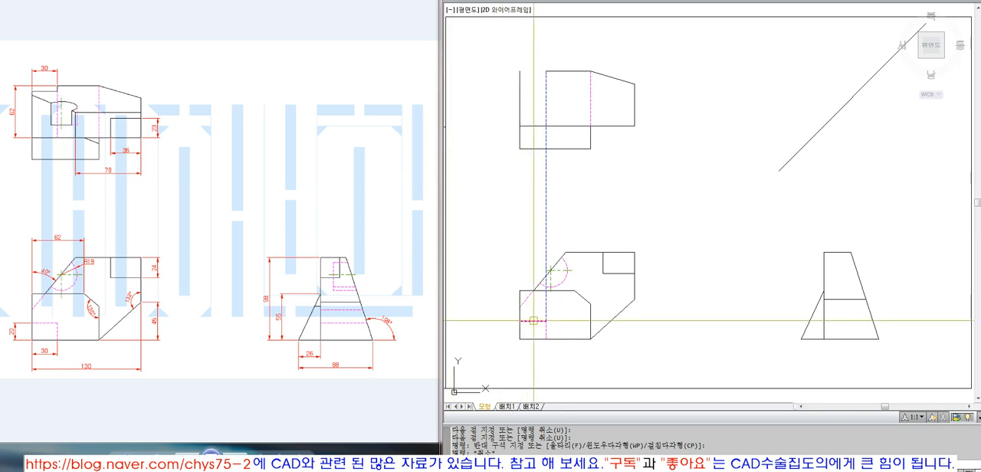
Step: Draw a horizontal construction line from the front view's hidden notch top and extend it to the side view's slanted edge
text(l LINE 첫 번째 점 지정:)
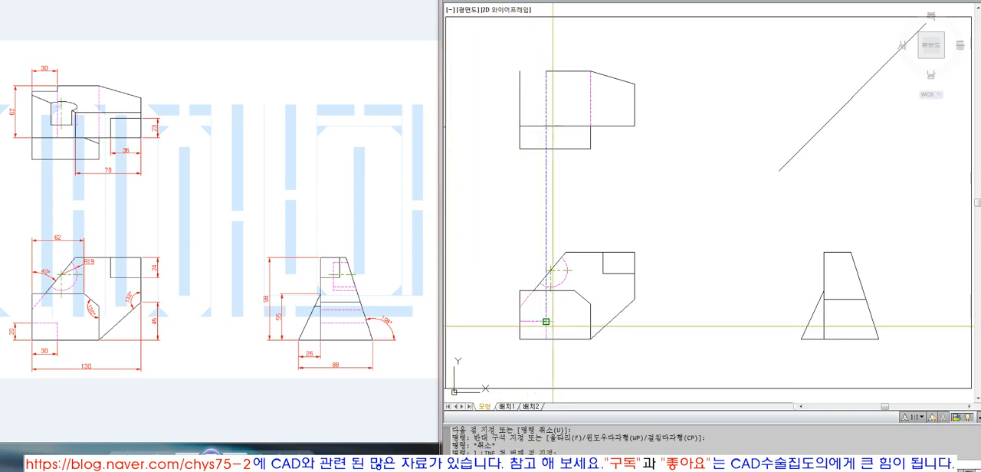
click(846, 327)
key(space)
text(ex)
click(873, 324)
key(space)
click(843, 322)
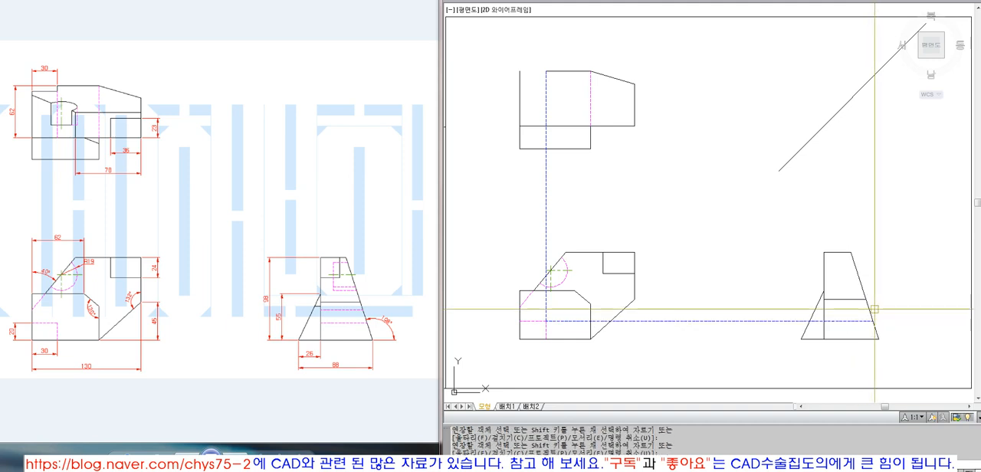
Step: Draw a vertical construction line up from that intersection on the slanted edge and extend it to the 45-degree projection line
text(l)
click(873, 321)
click(871, 162)
key(space)
text(ex)
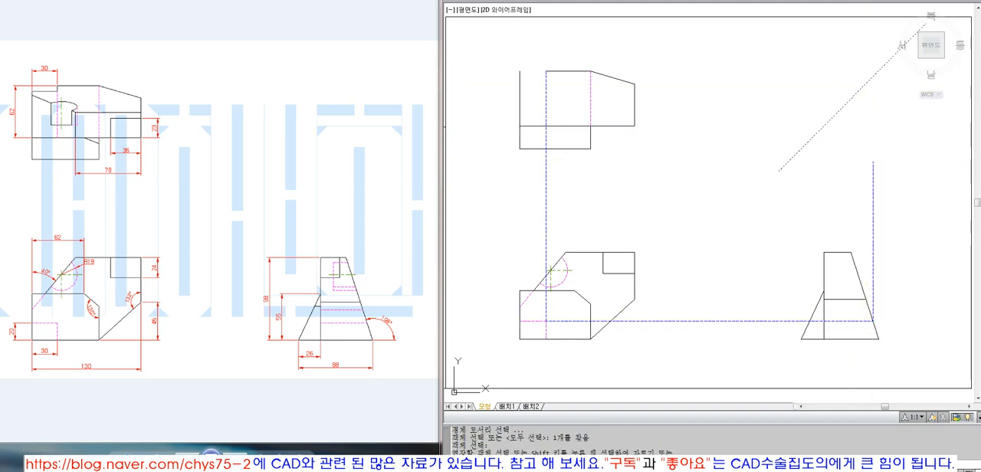
click(872, 173)
key(space)
Step: Draw a horizontal construction line from the projection line across the top view, extending it to the notch's vertical construction line
text(l)
click(873, 94)
click(729, 80)
key(space)
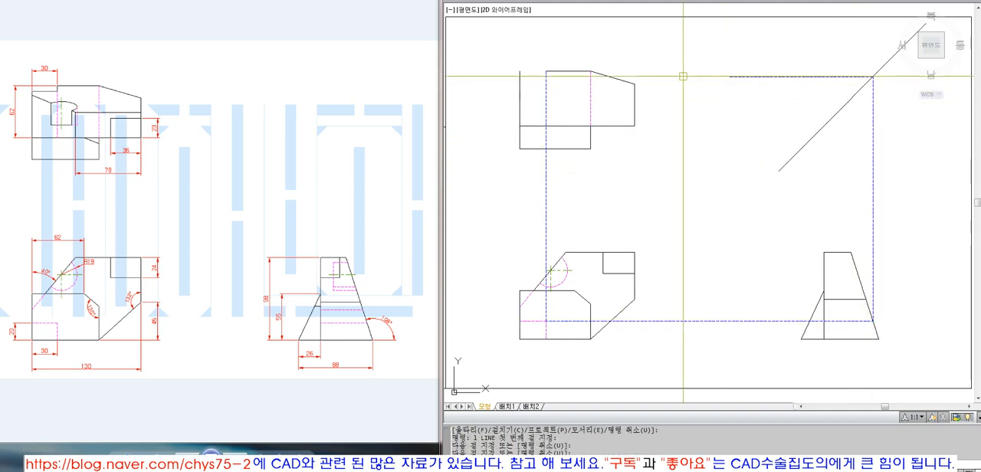
text(ex EXTEND)
key(space)
click(744, 77)
key(space)
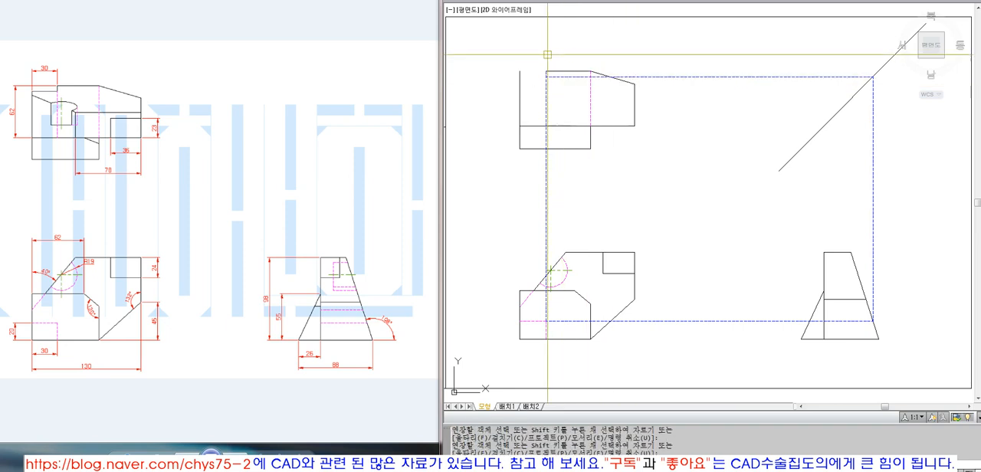
Step: Trim the notch's vertical construction line below the horizontal construction line in the top view
text(z)
click(501, 55)
click(698, 173)
text(tr)
click(588, 102)
key(space)
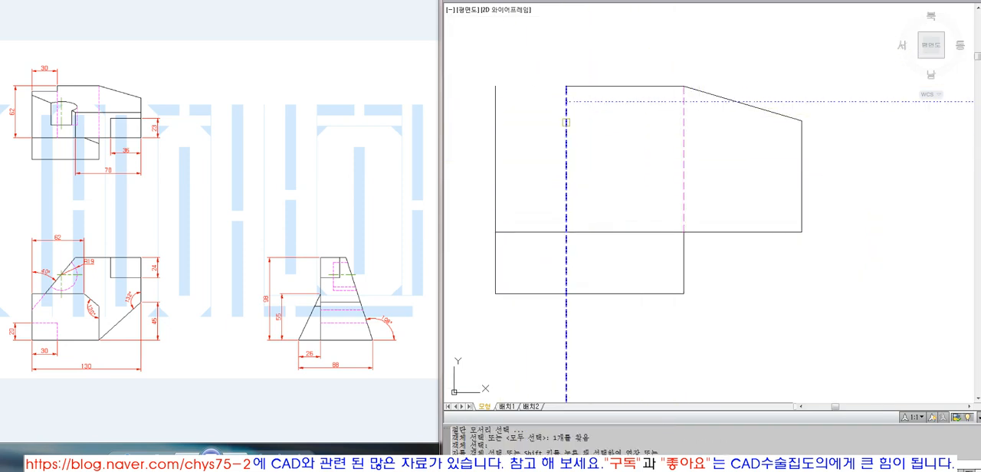
click(566, 122)
key(space)
Step: Extend the horizontal construction line to the top view's left edge and trim its part beyond the notch's short vertical line
text(ex)
click(495, 100)
key(space)
click(576, 101)
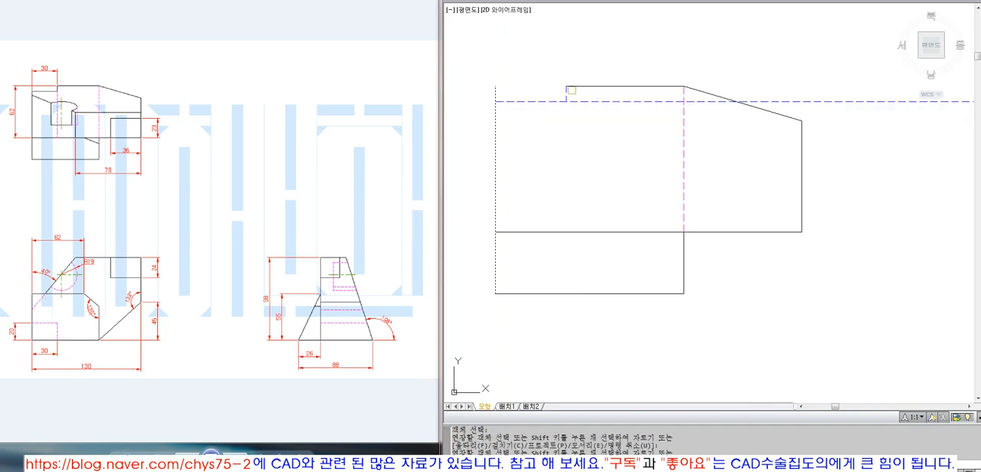
text(t)
click(567, 94)
key(space)
click(581, 102)
Step: Match both notch lines in the top view to the outline's properties and trim the left edge's stub above the notch
text(ma)
click(580, 87)
click(566, 97)
click(556, 101)
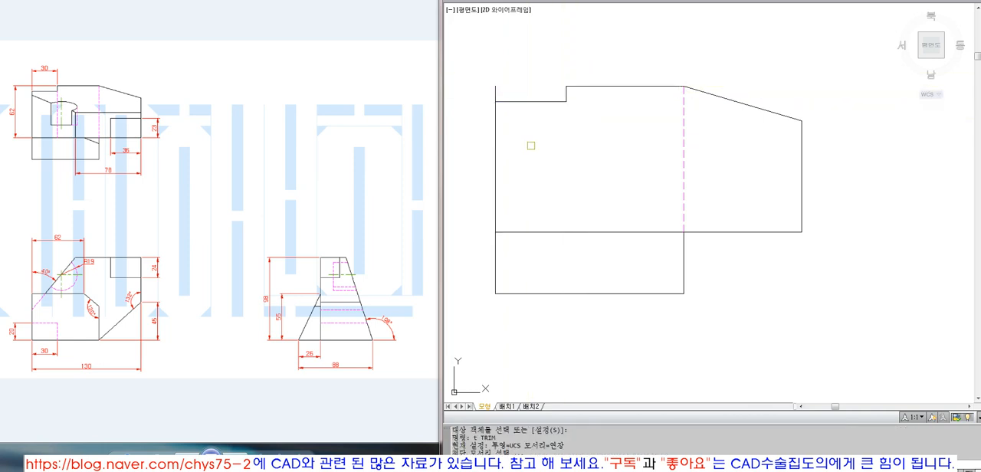
click(527, 101)
key(space)
click(495, 95)
text(z p)
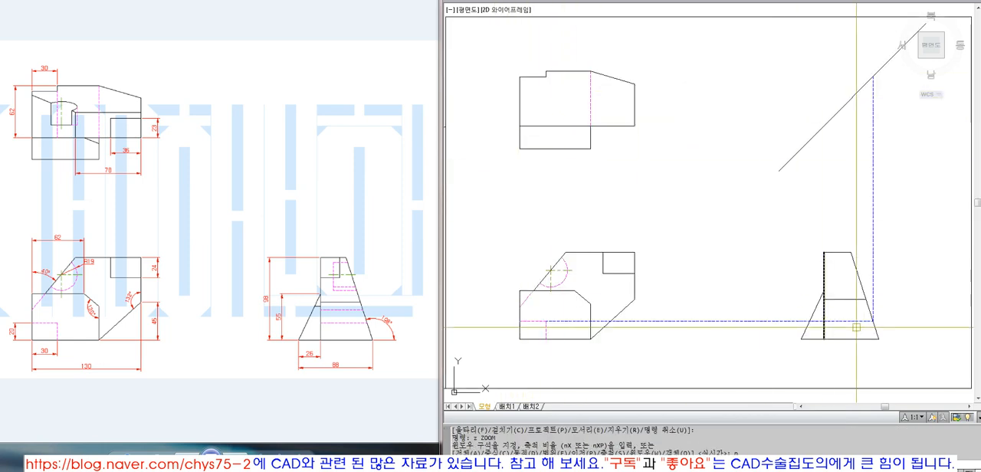
Step: Trim the horizontal construction line up to the side view's vertical edge and match the rest to the hidden line properties
click(838, 323)
key(Escape)
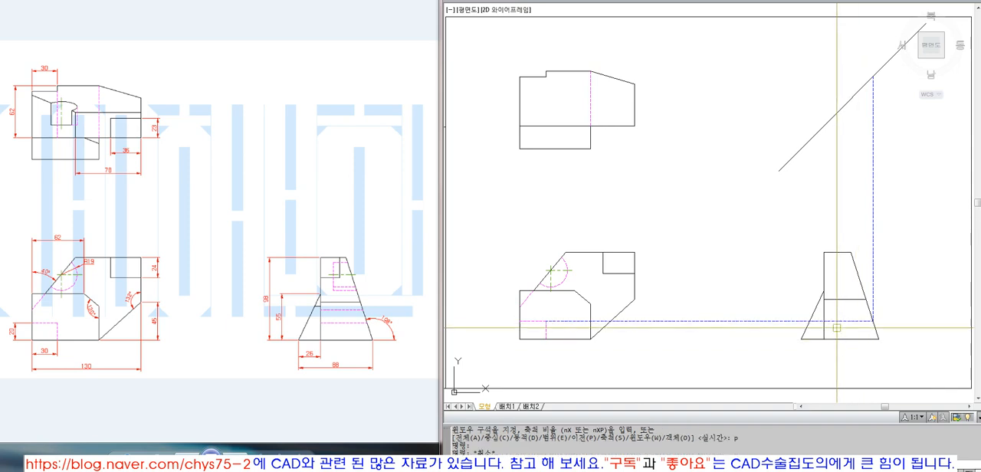
text(t)
click(824, 315)
key(space)
click(793, 323)
key(space)
text(ma)
click(547, 325)
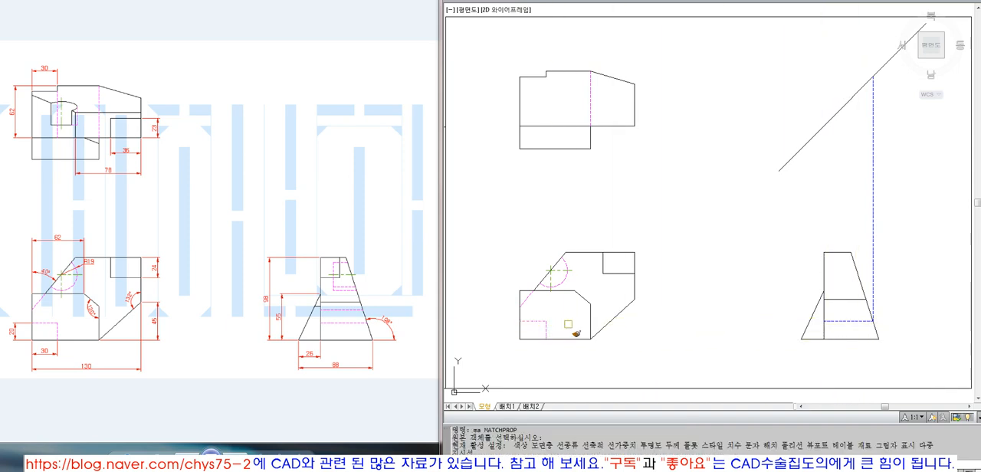
click(840, 322)
key(space)
Step: Erase the vertical construction line between the side view's slanted edge and the 45-degree projection line
text(e ERASE)
click(892, 275)
click(859, 256)
key(space)
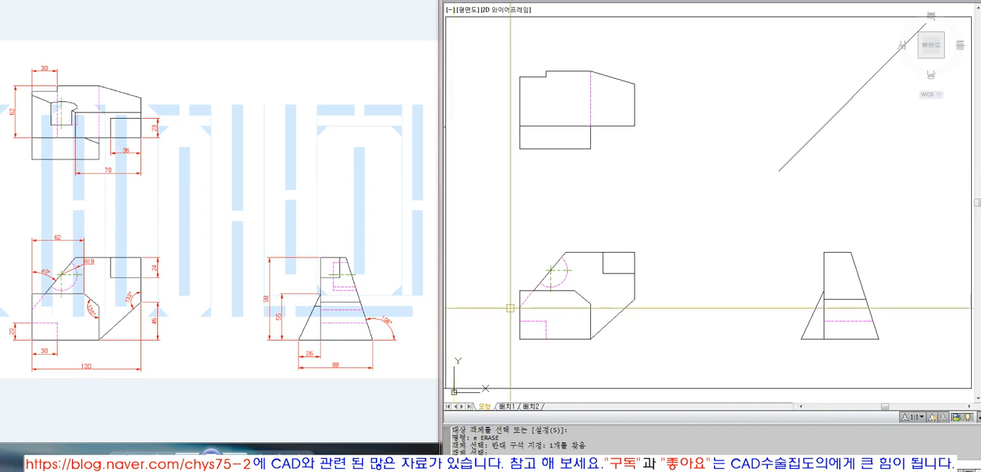
key(space)
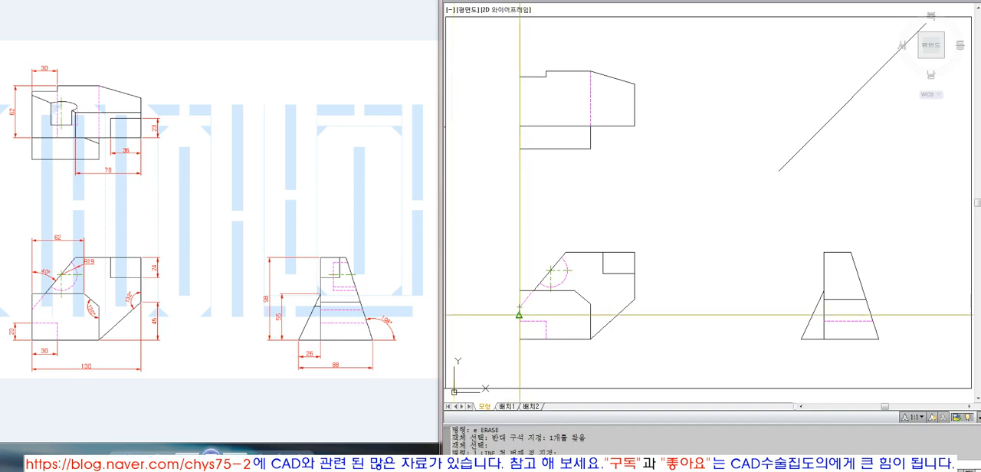
text(l)
key(space)
click(519, 291)
key(Escape)
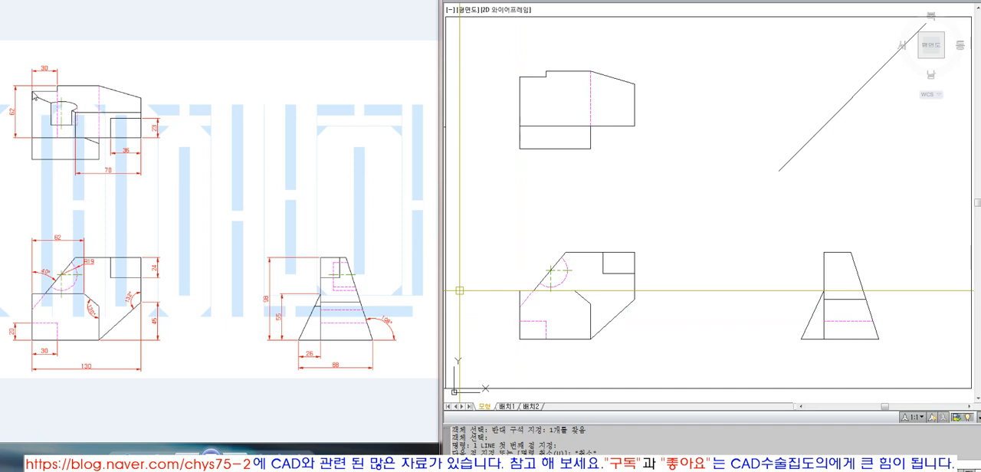
Step: Draw a vertical construction line from the hidden slope's lower end on the front view's left edge up to the top view
click(32, 310)
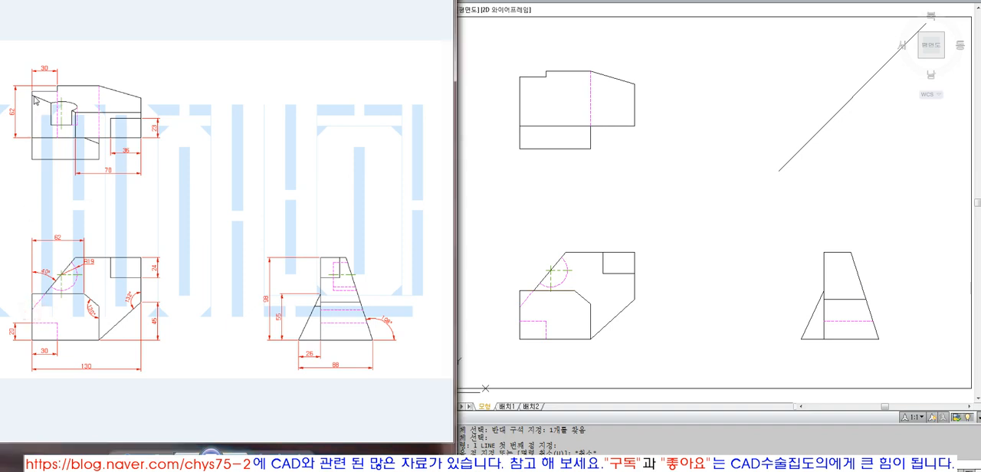
click(583, 297)
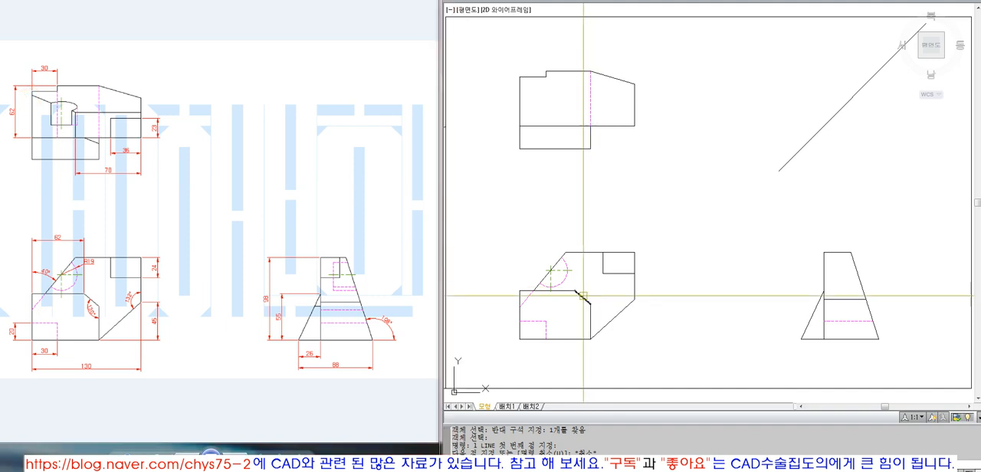
text(l)
key(space)
click(519, 307)
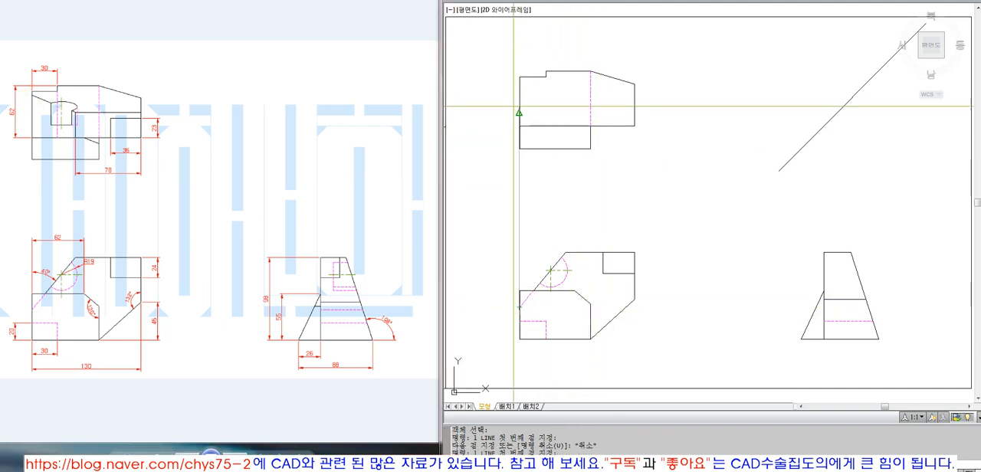
click(520, 149)
key(space)
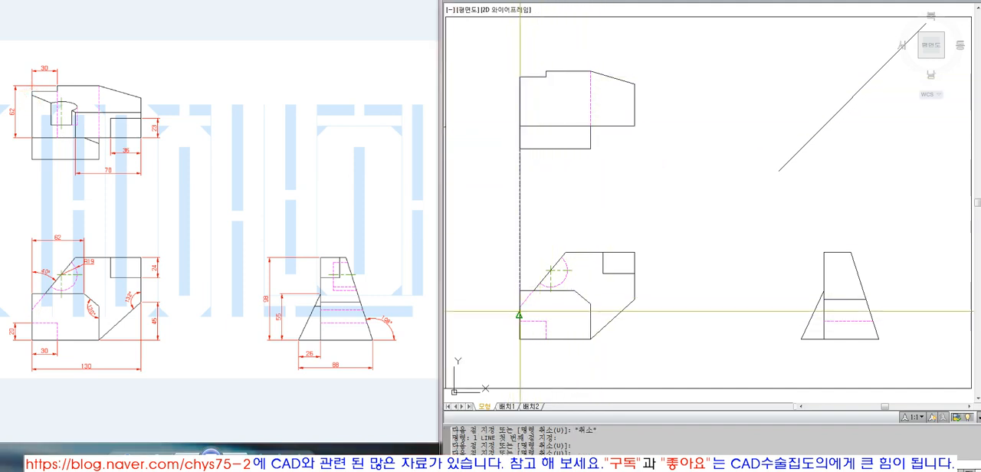
Step: Draw a horizontal construction line from the hidden slope's lower end in the front view and extend it to the side view's slanted edge
click(519, 308)
click(856, 324)
key(space)
text(ex)
key(space)
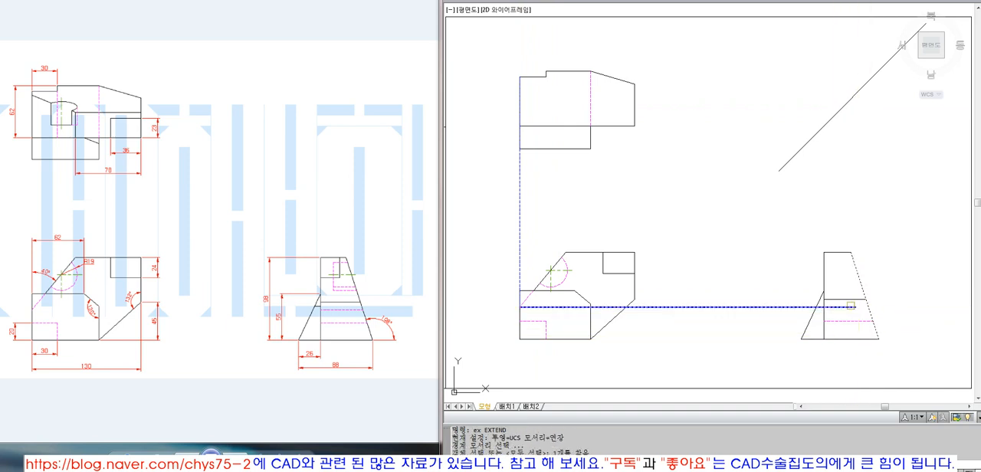
key(space)
click(853, 308)
Step: Project the hidden slope's point from the side view's slanted edge with a vertical construction line extended to the 45-degree line
click(868, 306)
click(868, 199)
key(space)
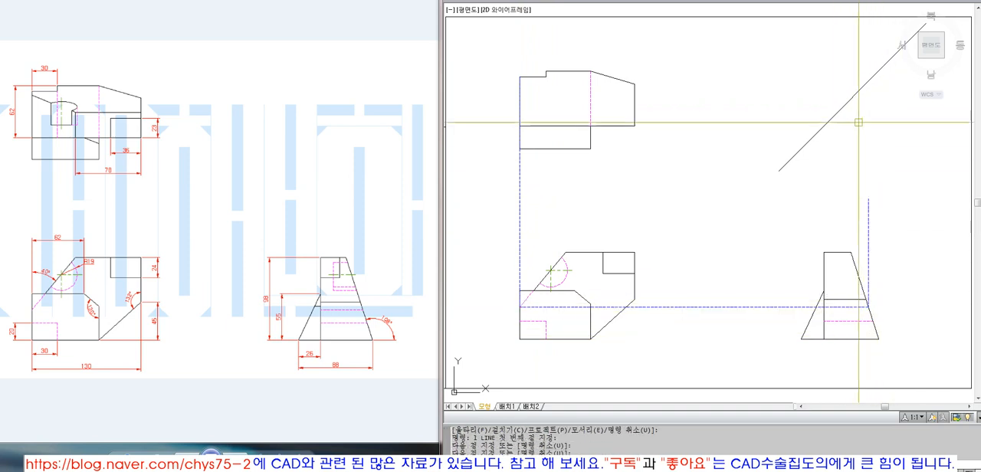
text(ex)
key(space)
click(857, 95)
key(space)
key(space)
Step: Draw a horizontal construction line from the 45-degree line across the top view to just beyond its left edge
key(space)
click(858, 141)
click(823, 92)
key(space)
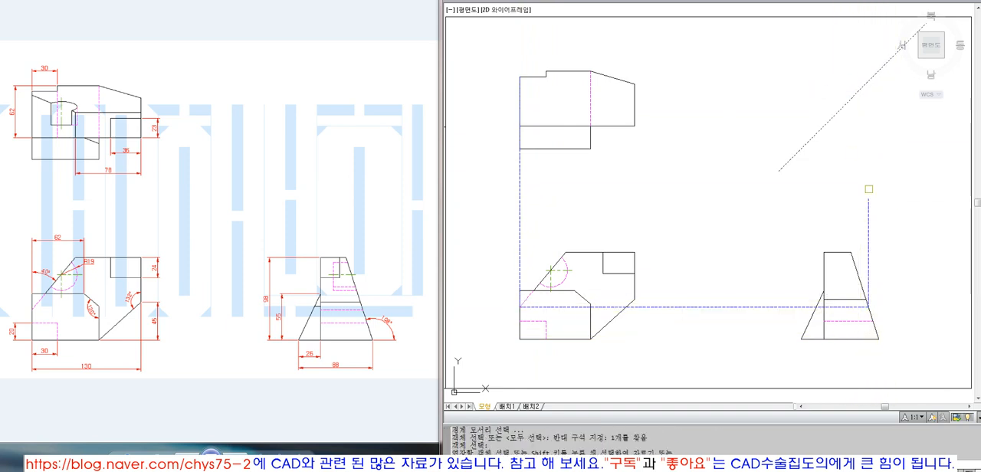
click(869, 203)
key(space)
text(l)
key(space)
click(868, 80)
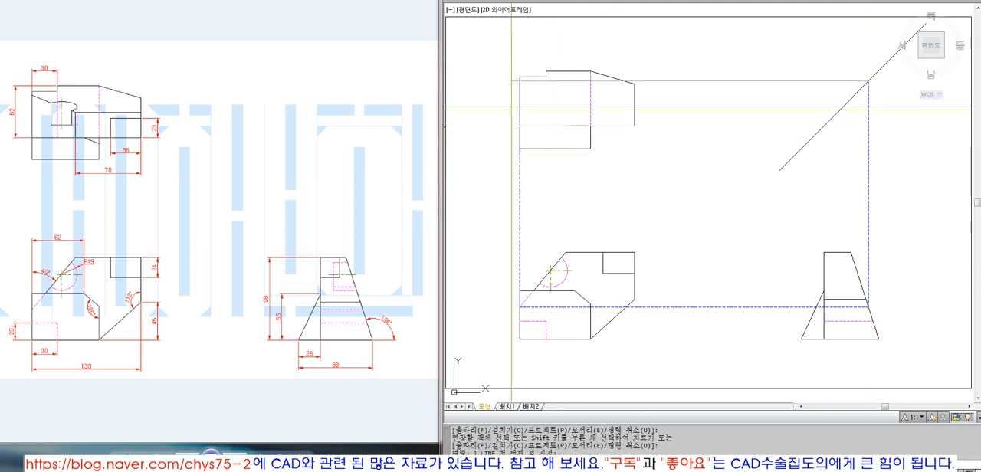
click(508, 81)
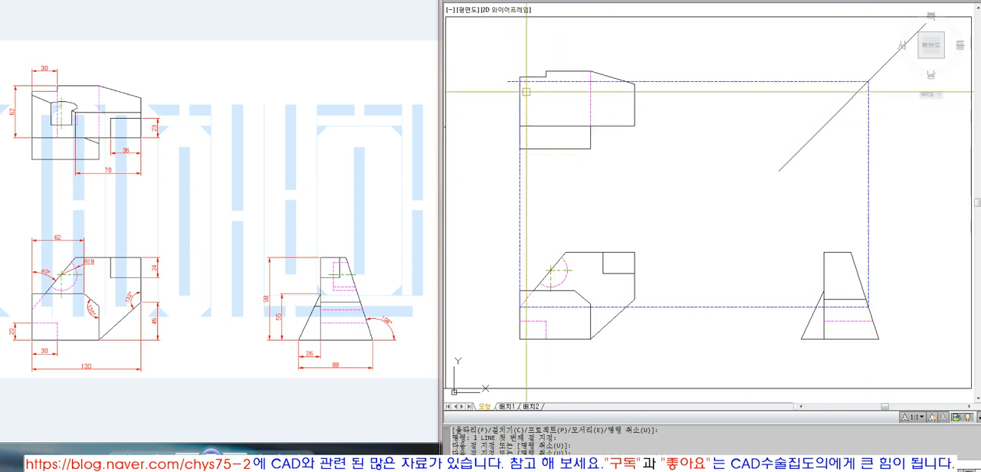
Step: Trim the horizontal construction line between the top view's left edge and the 45-degree projection line
text(tr)
key(space)
click(520, 93)
key(space)
click(544, 82)
key(space)
Step: Erase the vertical construction lines along the views' left side and above the side view's slanted edge
text(e ERASE)
key(space)
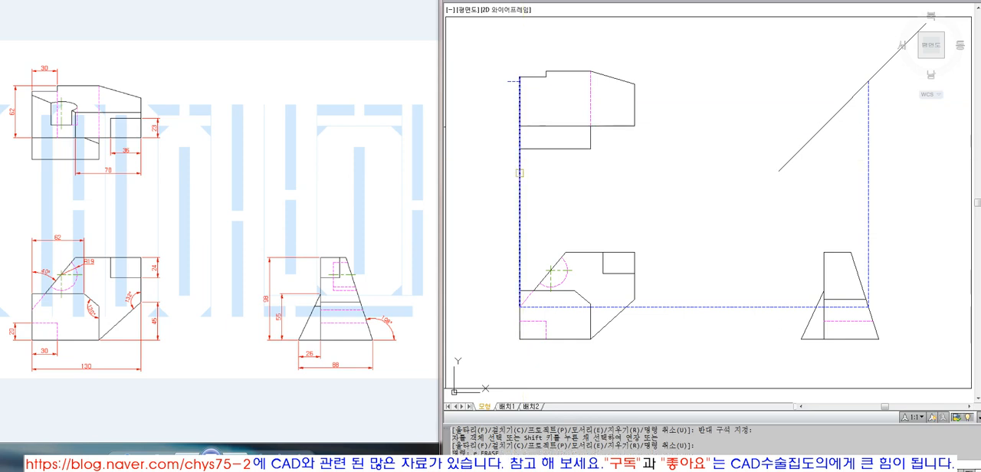
click(520, 183)
key(space)
key(Escape)
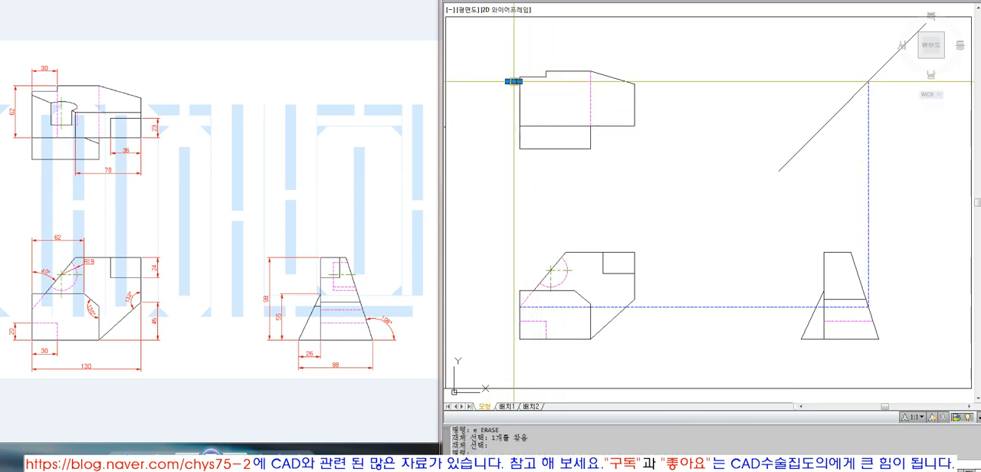
click(75, 116)
click(804, 226)
click(889, 177)
click(846, 247)
text(e)
key(space)
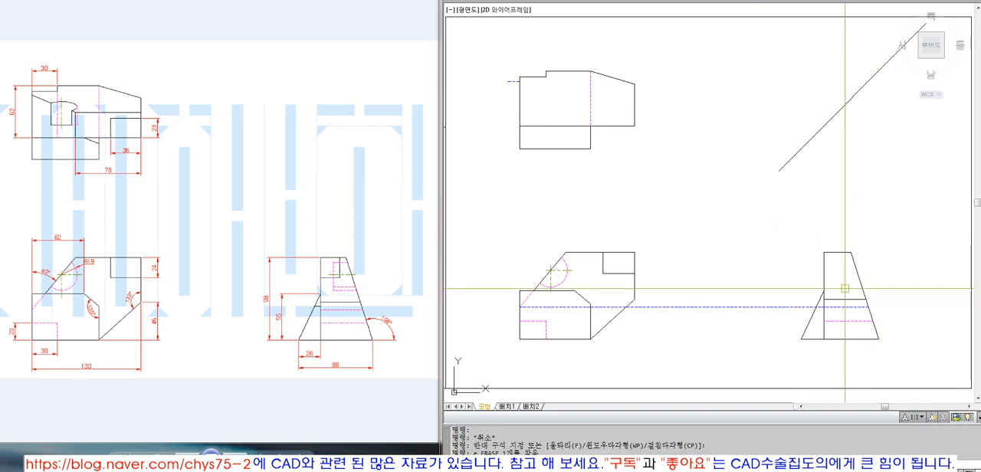
Step: Trim the slope's horizontal construction line up to the side view's vertical edge and match the rest to the hidden line below
text(tr)
click(824, 297)
key(space)
click(788, 308)
key(space)
text(ma)
click(840, 321)
click(841, 309)
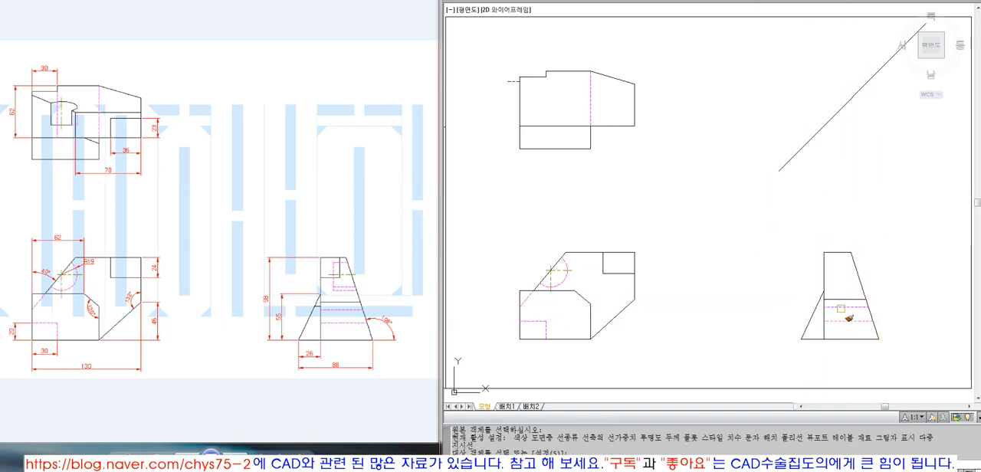
key(space)
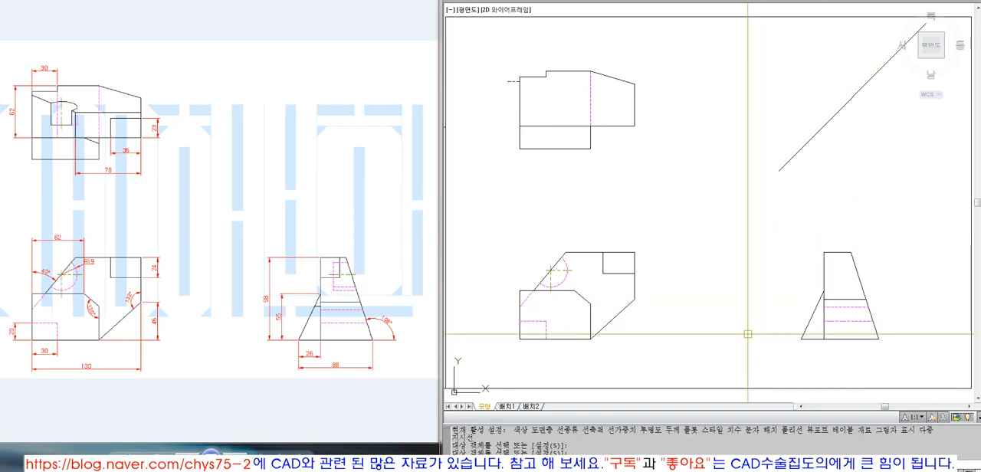
Step: Draw a vertical construction line from the upper end of the front view's slanted edge up into the top view
click(344, 312)
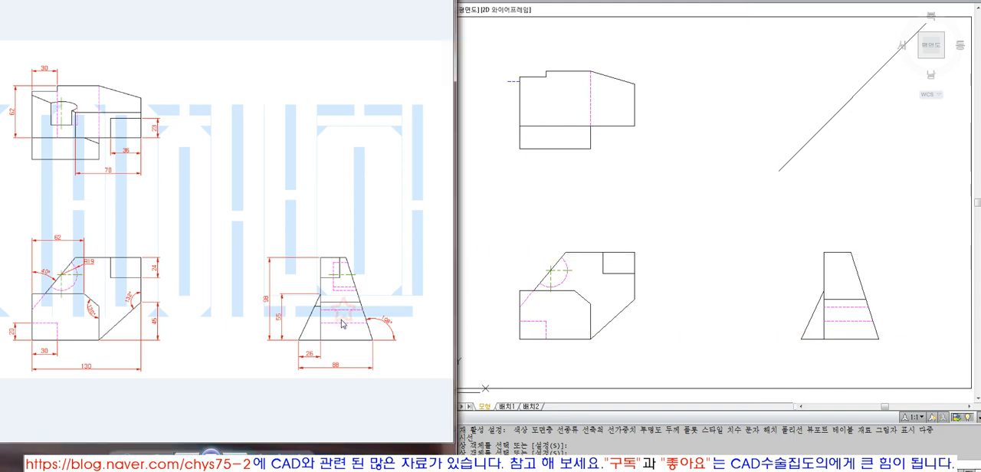
click(643, 317)
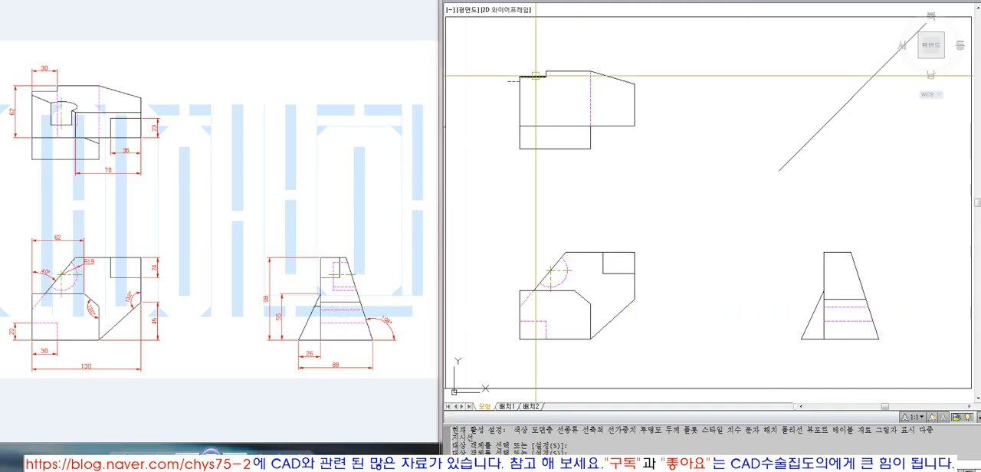
text(z)
key(space)
click(902, 357)
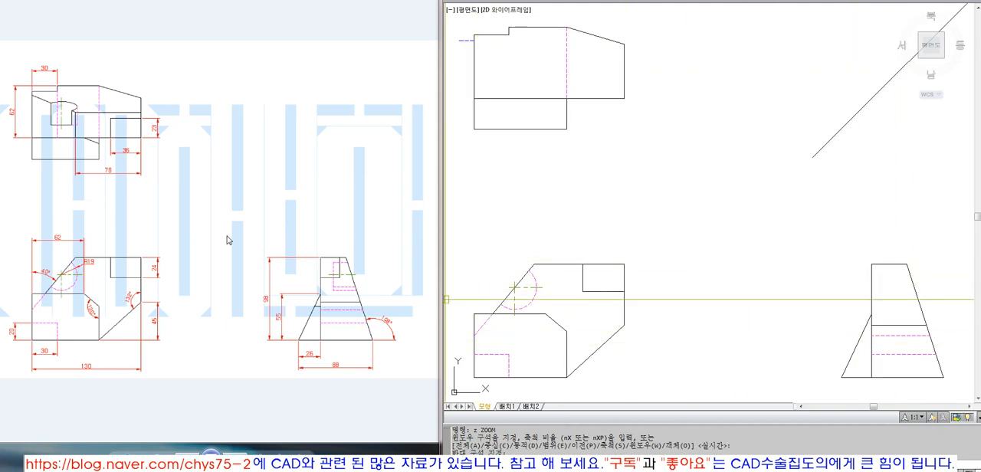
click(77, 114)
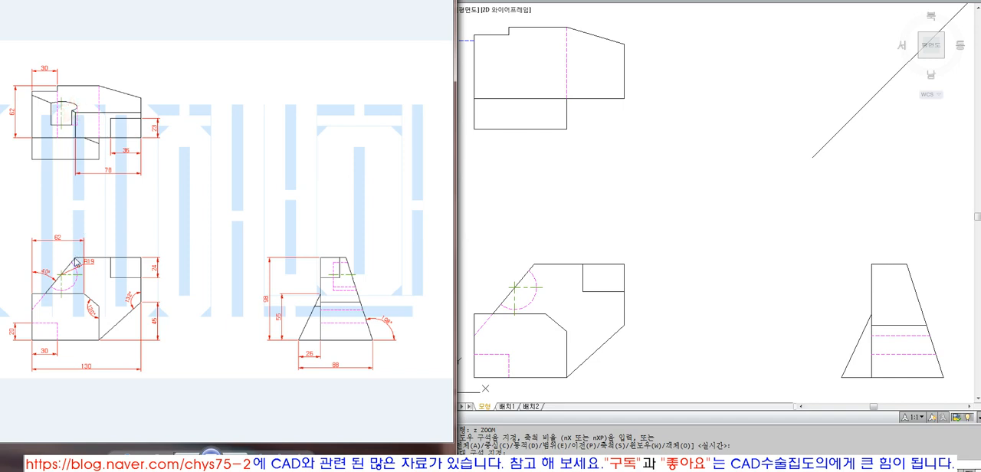
click(534, 259)
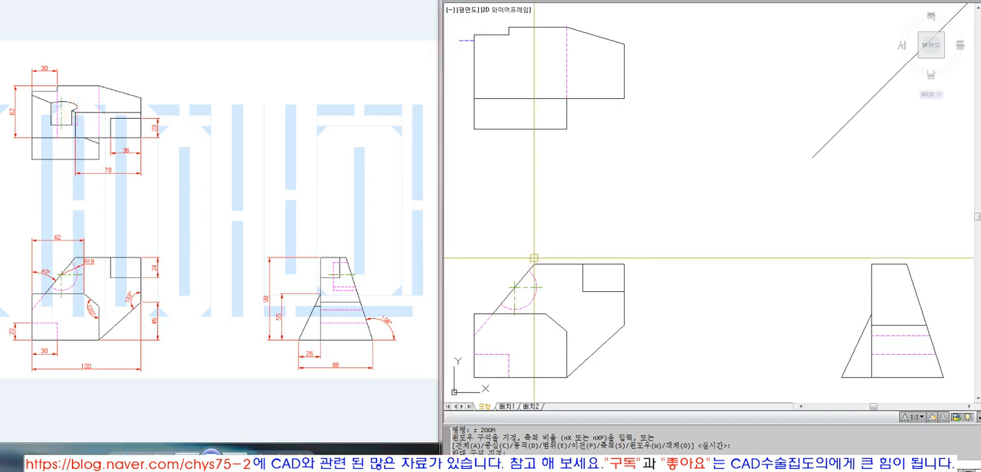
key(l)
key(Return)
click(534, 264)
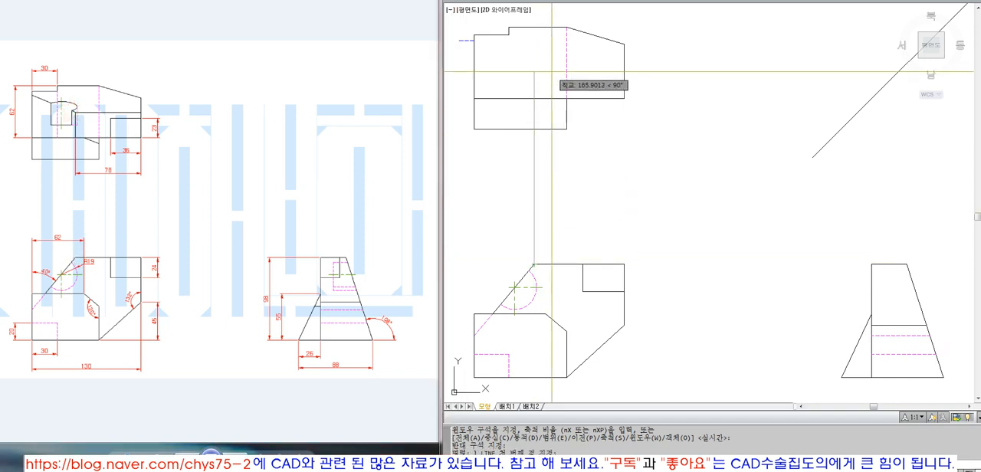
click(535, 62)
key(Return)
Step: Extend the slope's vertical construction line to the top view's upper edge
text(ex)
key(Return)
click(545, 28)
key(Return)
key(Return)
key(l)
key(Return)
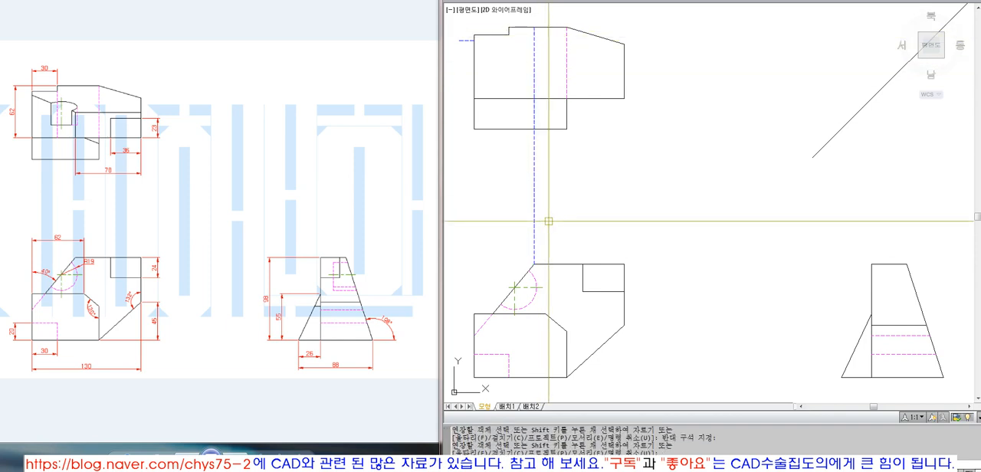
Step: Draw a construction line from the upper end of the front view's slanted edge to the side view's vertical edge, continuing upward
click(534, 265)
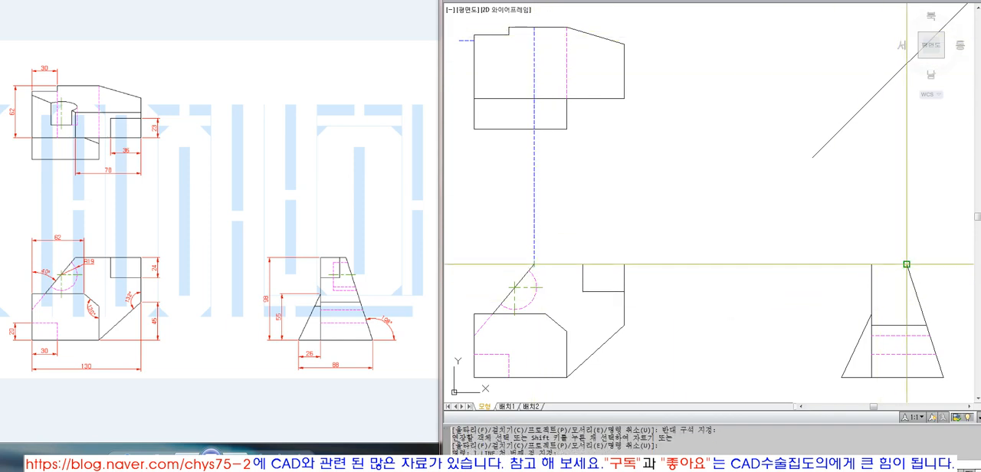
key(Escape)
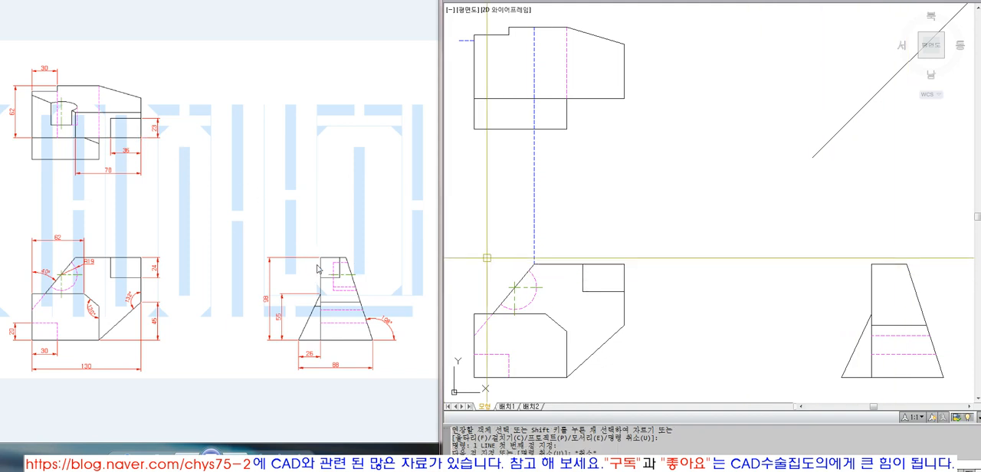
text(l)
key(Return)
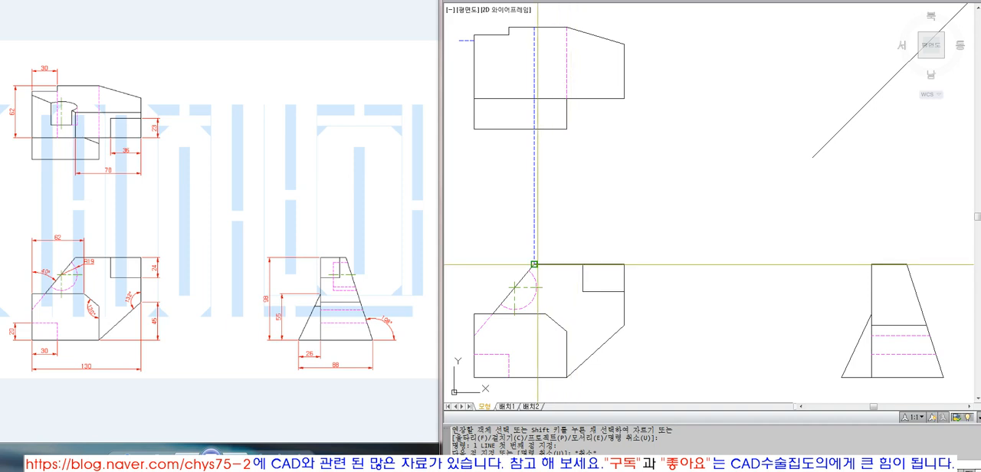
click(534, 265)
click(871, 264)
click(879, 184)
key(Return)
Step: Extend the vertical construction line above the side view's vertical edge to the diagonal projection line
text(ex EXTEND)
key(Return)
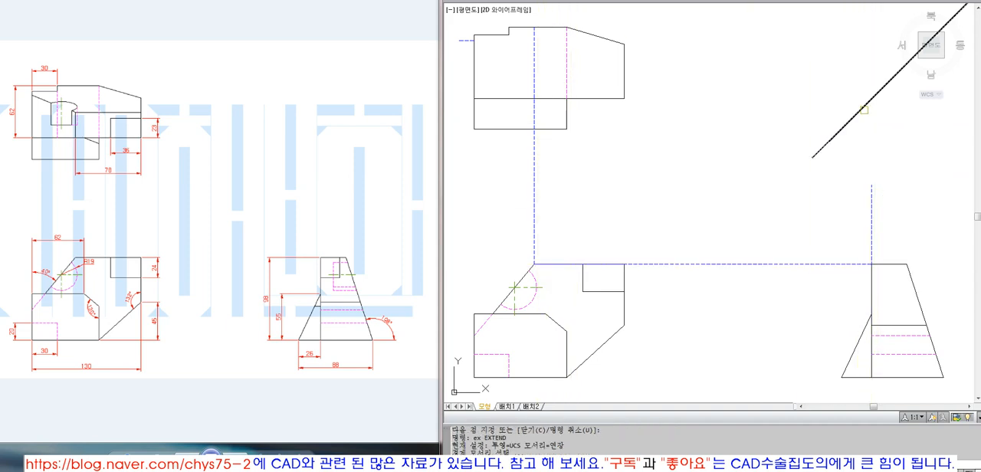
click(861, 109)
key(Return)
click(872, 192)
Step: Draw a horizontal construction line from the diagonal intersection and extend it to the slope's vertical construction line in the top view
key(Return)
text(l)
key(Return)
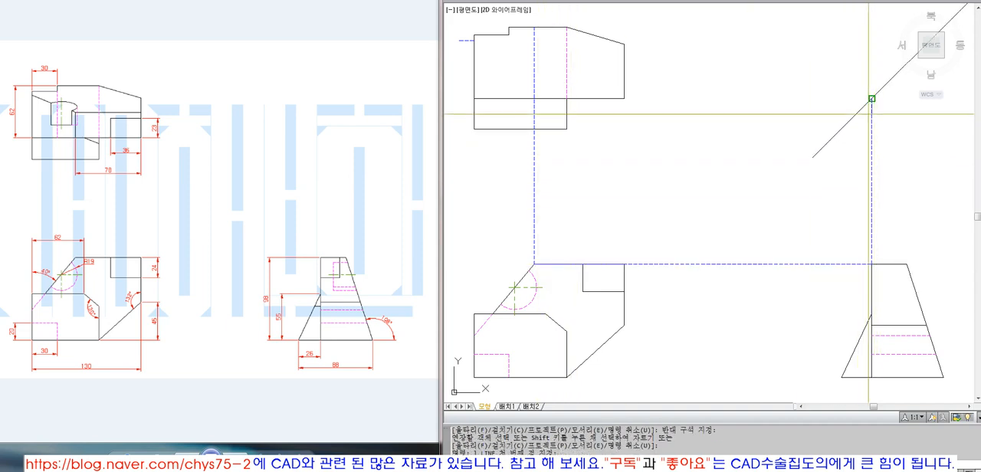
click(871, 98)
key(Return)
text(ex)
key(Return)
click(530, 94)
click(529, 87)
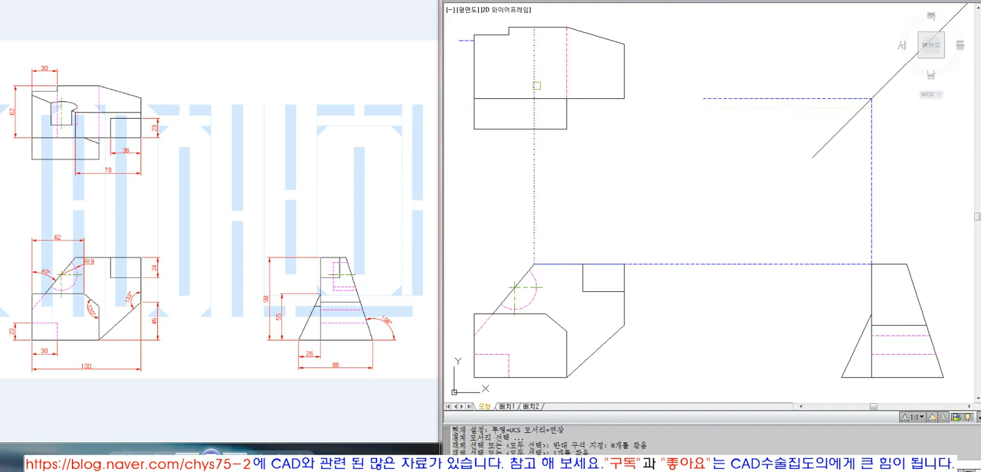
key(Return)
click(727, 79)
click(688, 127)
key(Return)
Step: Erase the horizontal and vertical construction lines meeting at the diagonal and undo that erasure
click(726, 140)
click(696, 64)
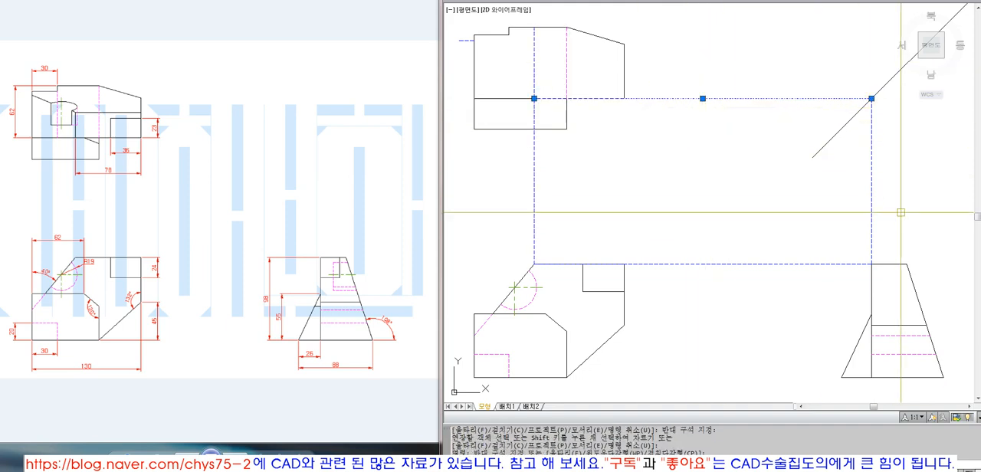
text(e)
key(Return)
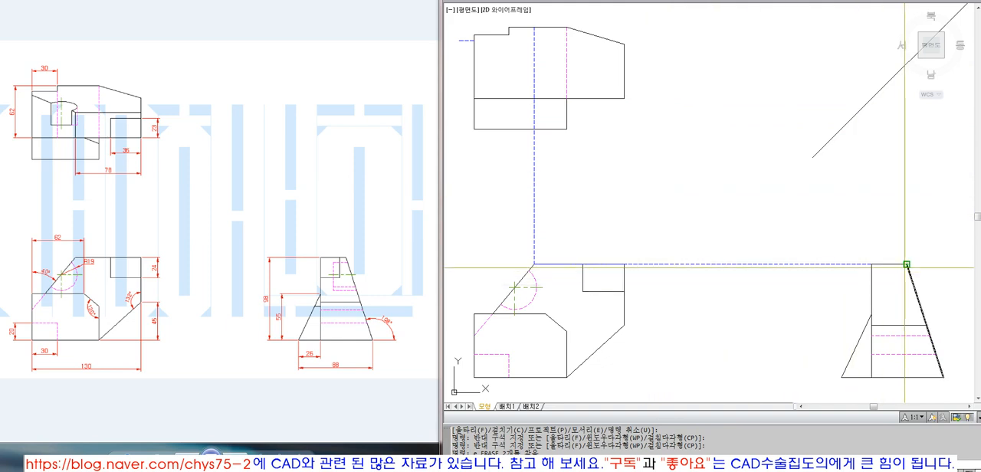
text(l)
key(Return)
key(Escape)
text(u ERASE)
key(Return)
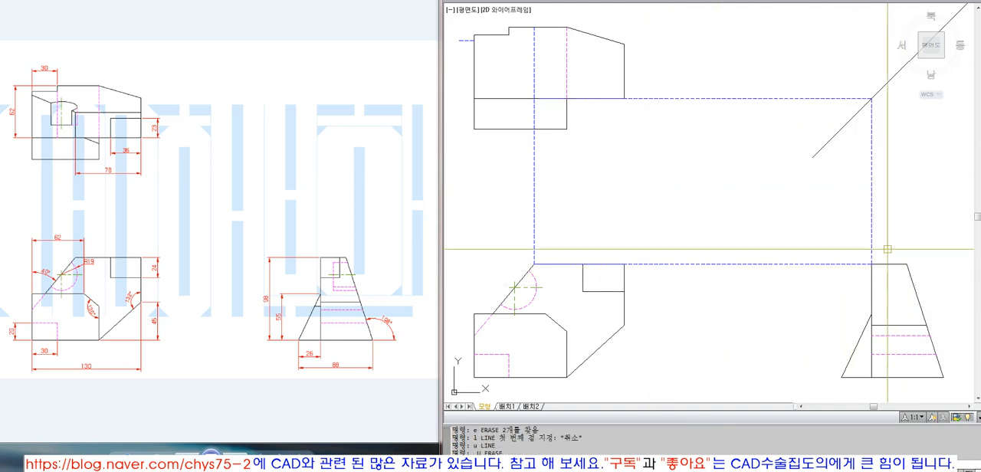
text(u)
key(Return)
key(Escape)
Step: Erase only the horizontal construction line running from the diagonal into the top view
click(761, 155)
click(740, 75)
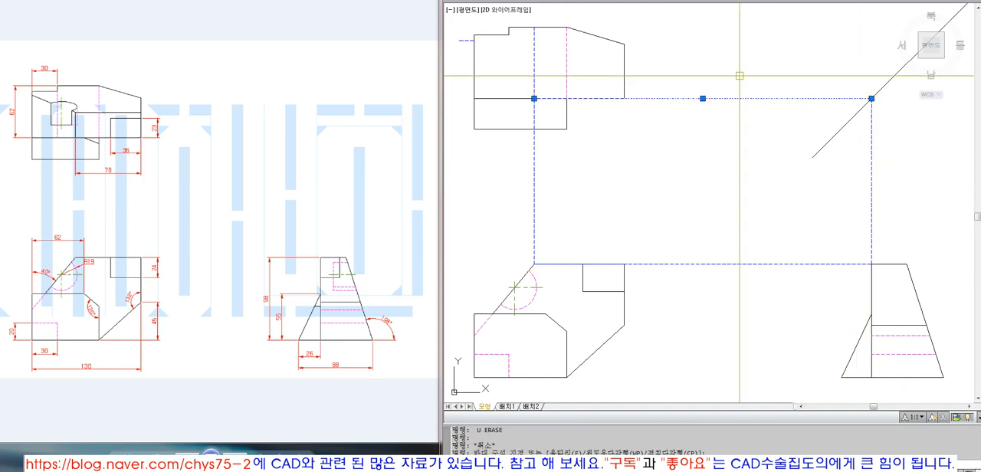
text(e)
key(space)
click(870, 206)
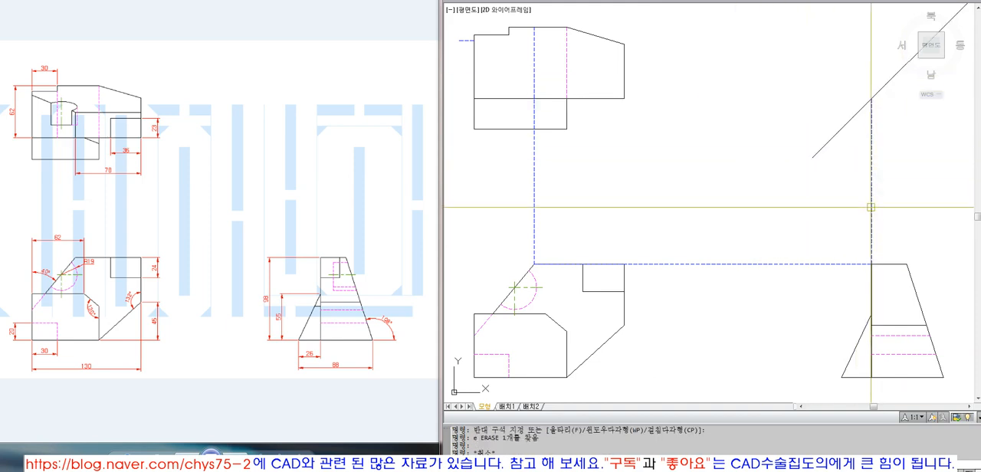
text(l)
key(space)
click(906, 265)
key(Escape)
text(l)
key(space)
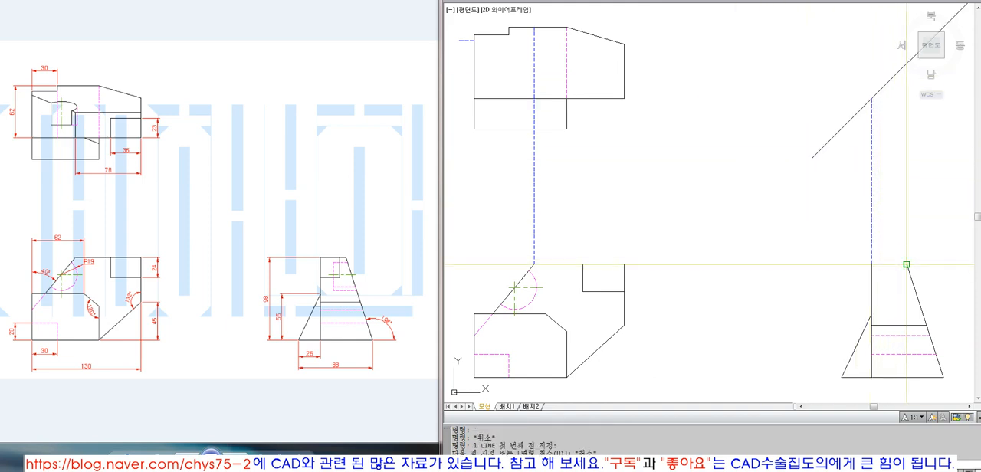
key(Escape)
Step: Stretch the end of the horizontal construction line between the views to the upper end of the side view's slanted edge
click(849, 258)
click(831, 278)
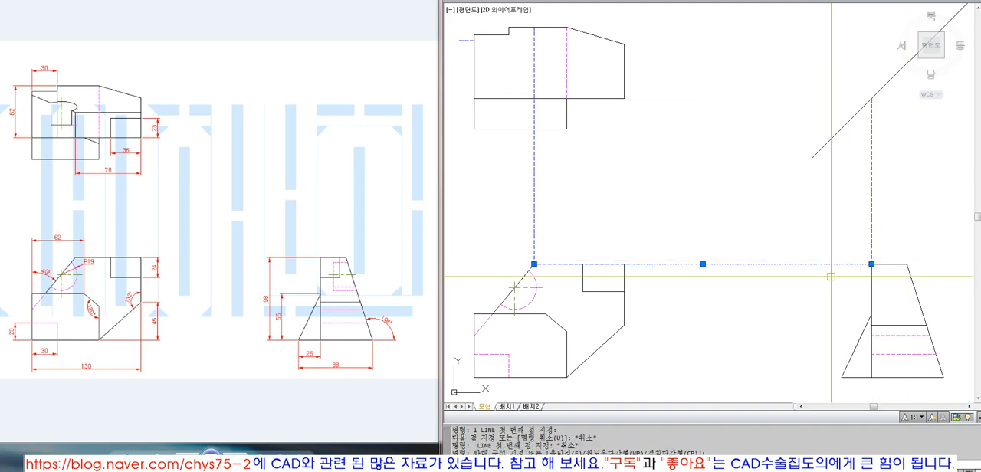
click(871, 264)
Step: Draw a vertical construction line upward from the upper end of the side view's slanted edge
text(l)
key(space)
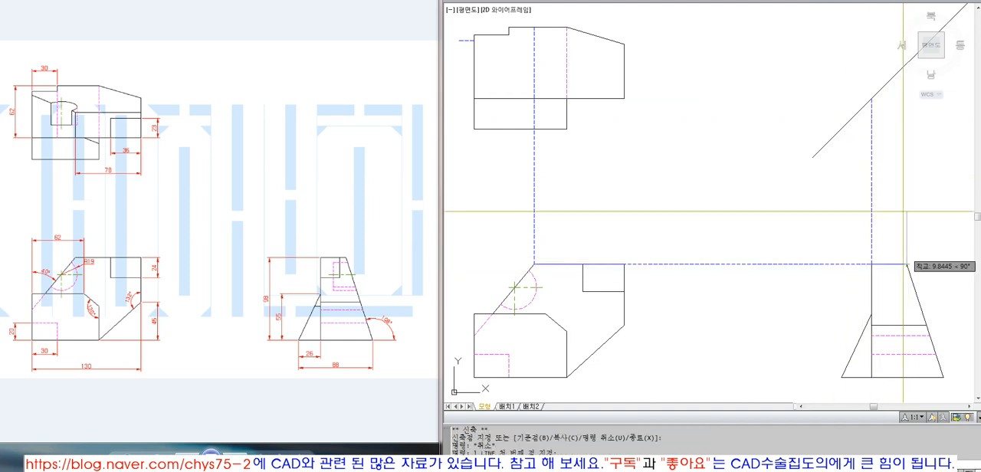
click(906, 264)
click(906, 199)
key(space)
Step: Extend the vertical construction line above the side view's slanted edge to the diagonal projection line
text(ex)
key(space)
click(888, 79)
key(space)
click(906, 210)
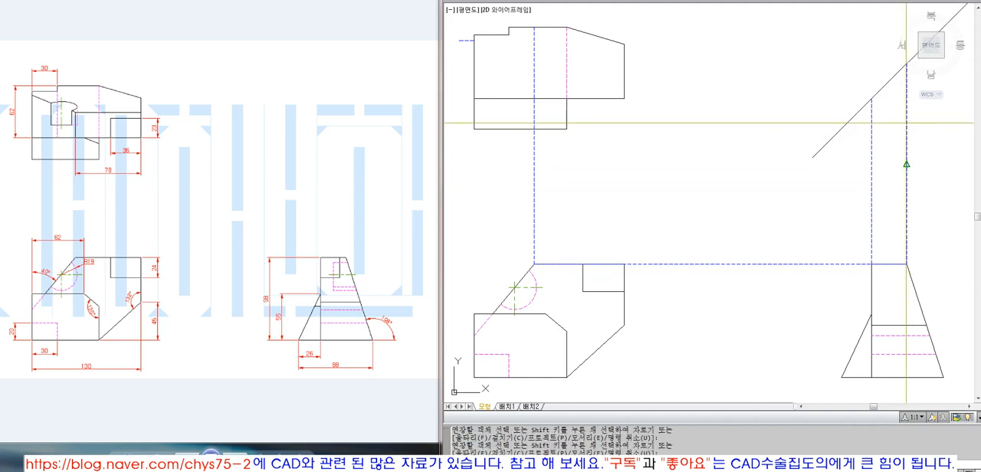
Step: Draw a horizontal construction line toward the top view from where the slanted edge's projection meets the diagonal
scroll(758, 159, down, 2)
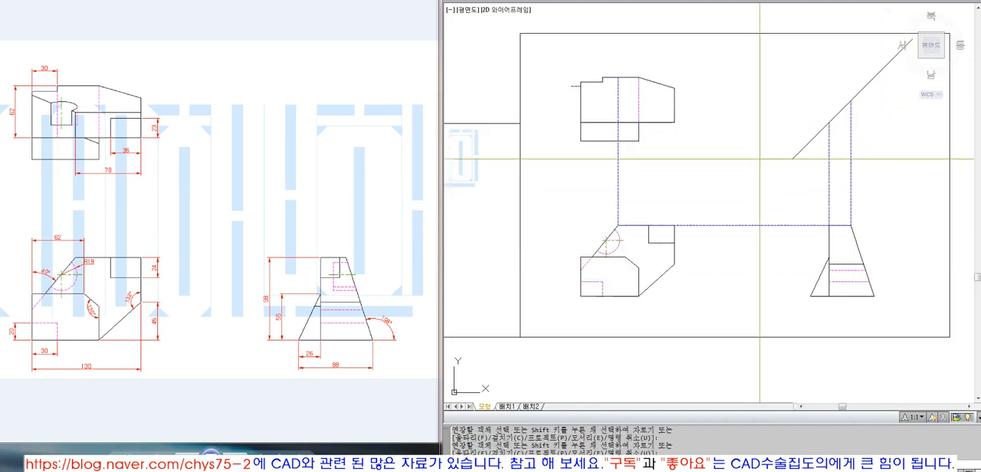
key(Escape)
text(z)
key(space)
click(546, 54)
click(925, 315)
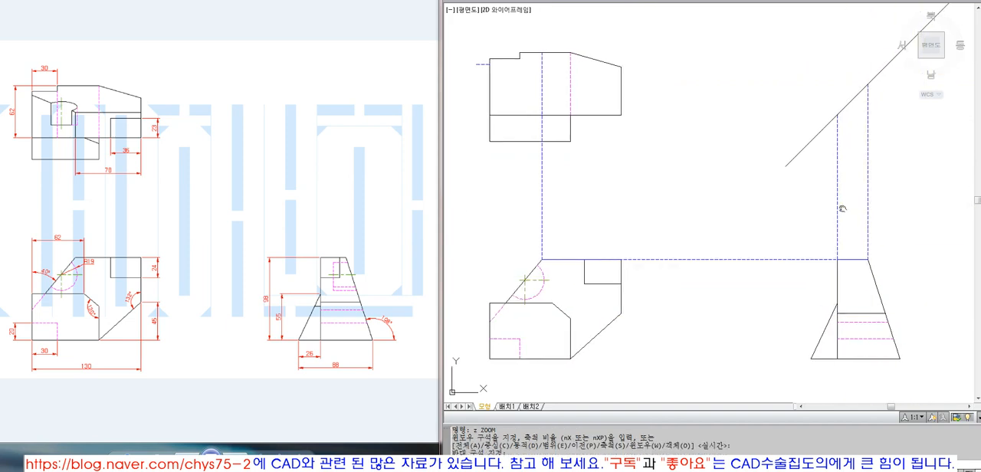
key(Escape)
key(Escape)
text(l)
key(space)
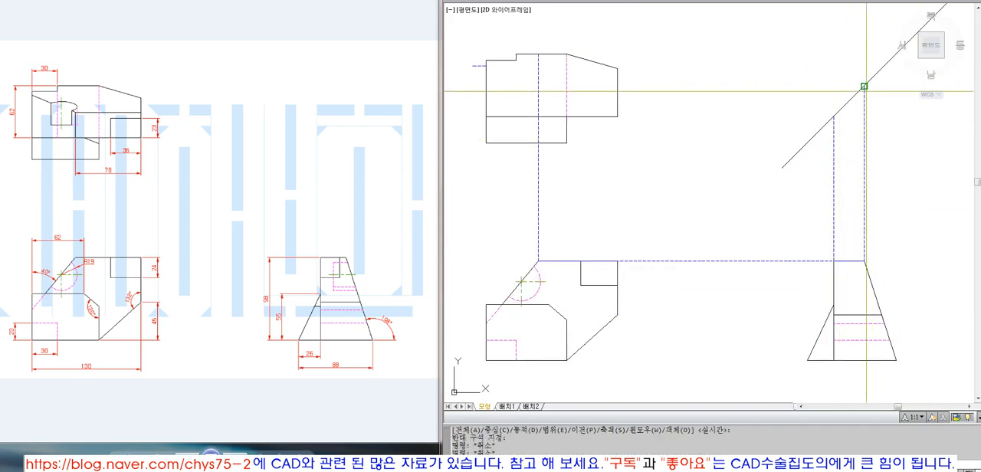
click(864, 86)
click(652, 104)
key(space)
Step: Extend the horizontal construction line into the top view up to the slope's vertical construction line
text(ex EXTEND)
key(space)
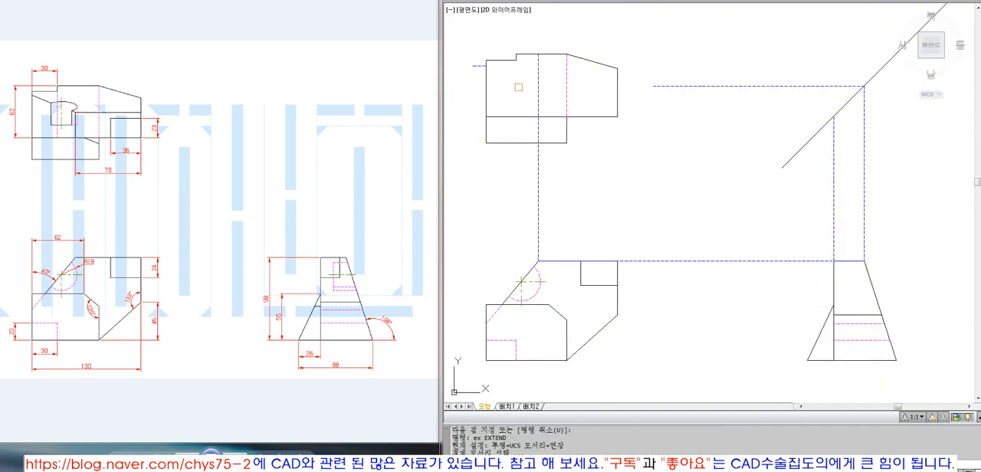
key(space)
click(664, 87)
Step: Fillet the horizontal and vertical construction lines in the top view into a sharp corner with radius 0
key(space)
text(f)
key(space)
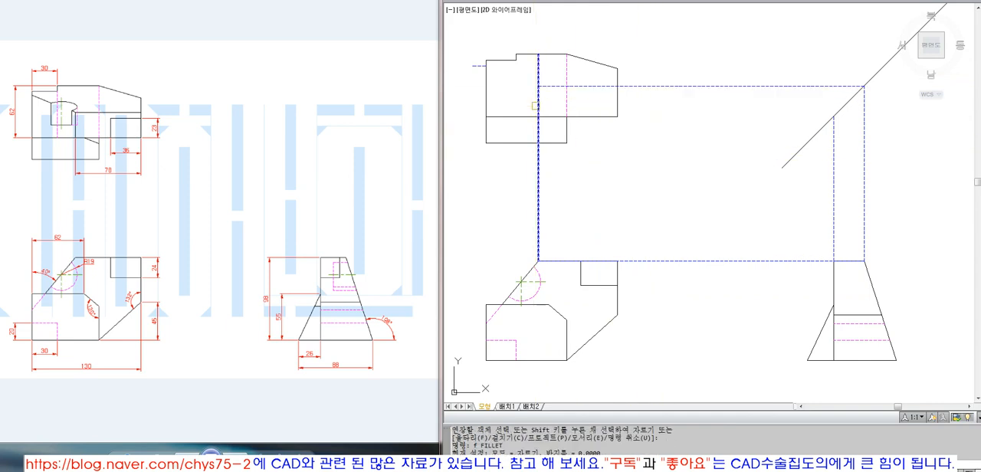
click(536, 105)
click(540, 86)
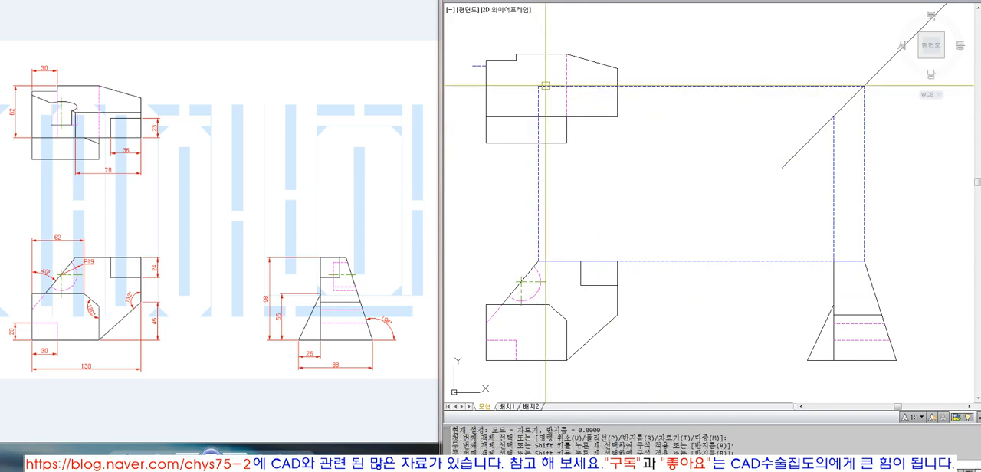
click(74, 115)
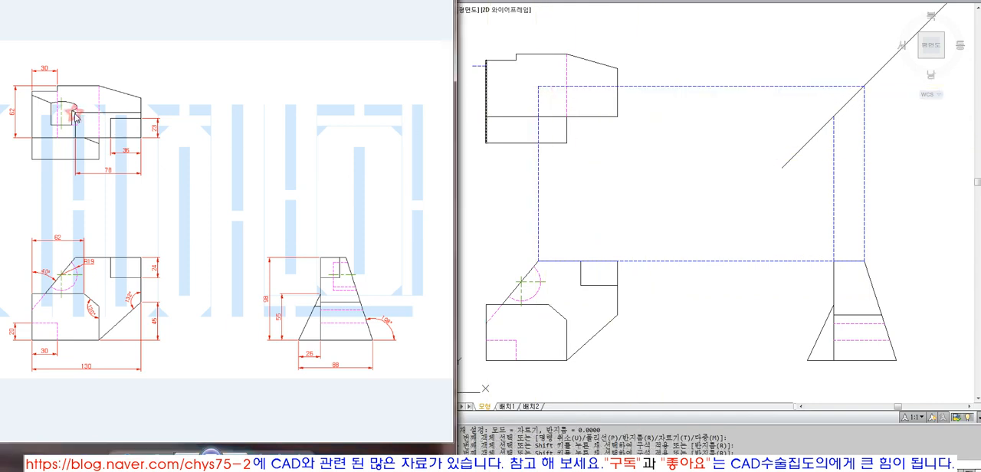
click(571, 121)
key(Escape)
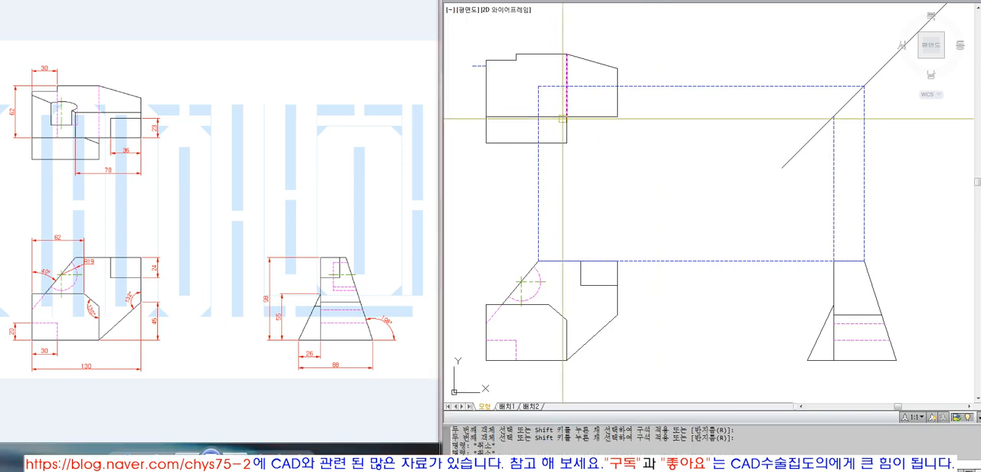
Step: Trim the slope's vertical construction line below the top view's middle horizontal edge and match both cornered lines to that visible edge
text(t)
key(space)
click(537, 126)
key(space)
text(ma)
click(549, 117)
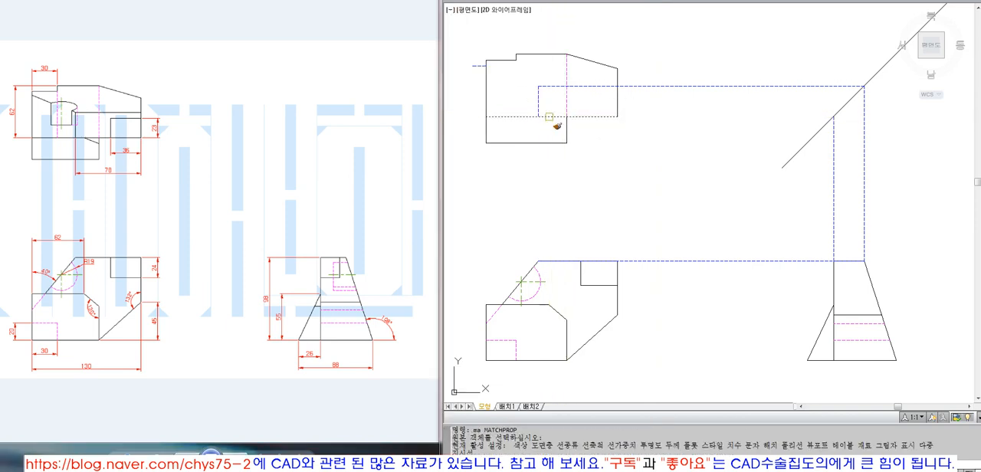
drag(550, 107, 528, 79)
key(space)
Step: Trim the horizontal line beyond the top view's right edge
text(t)
click(617, 100)
key(space)
click(667, 86)
key(space)
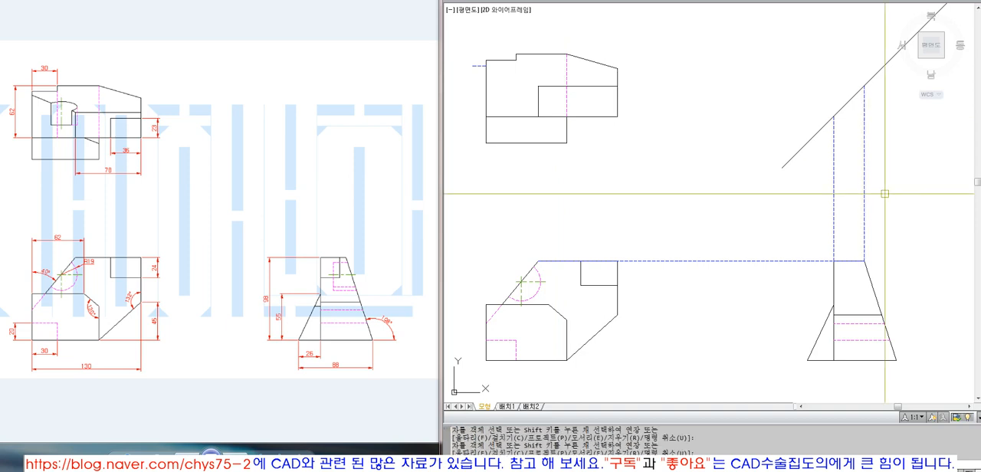
Step: Erase the two vertical construction lines above the side view and the horizontal one between the front and side views
drag(880, 192, 799, 189)
key(Escape)
text(e ERASE)
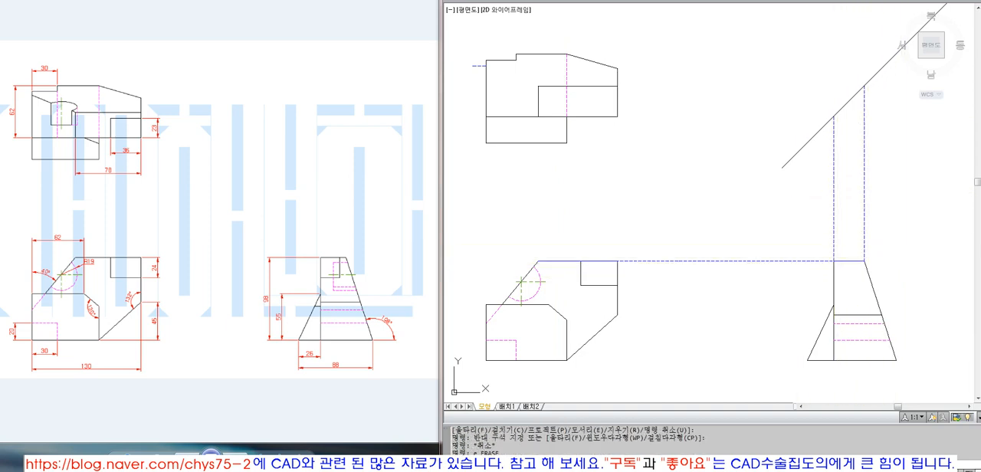
drag(886, 212, 809, 189)
key(space)
text(e)
drag(731, 299, 692, 201)
key(space)
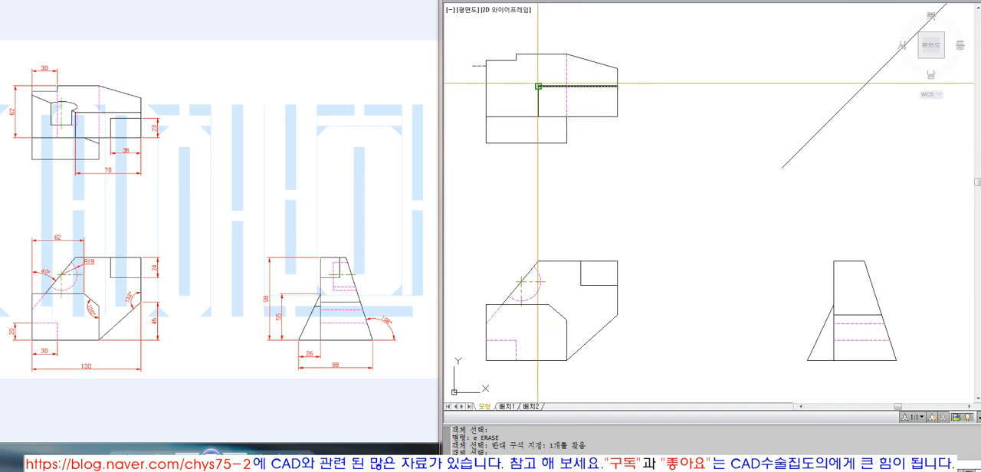
Step: Draw the slope's slanted edge in the top view from the inner corner to the projected point on the left edge as a visible line
text(l LINE 첫 번째 점 지정:)
click(485, 65)
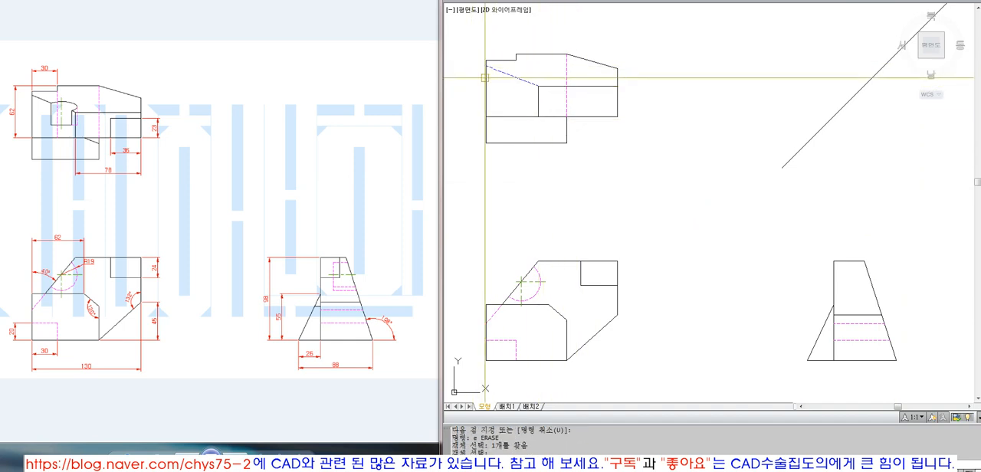
click(486, 80)
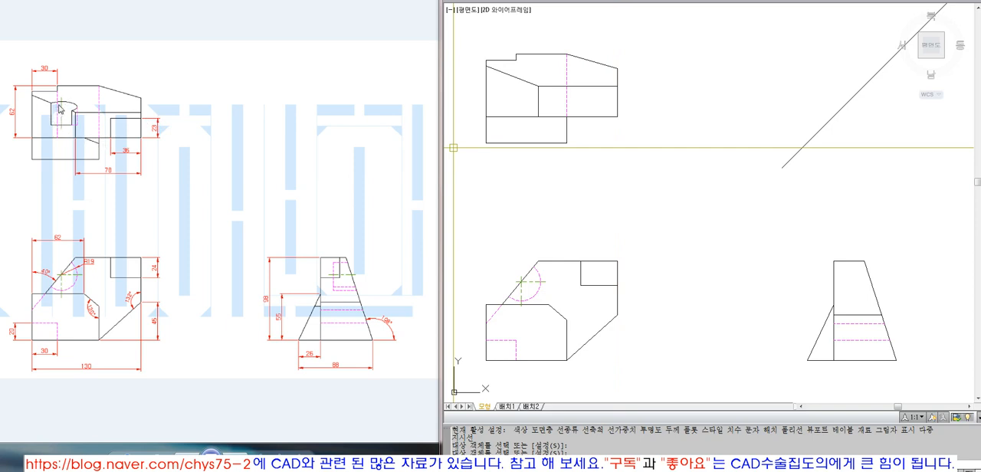
Step: Draw a vertical construction line from the upper end of the front view's chamfered corner up toward the top view
click(93, 146)
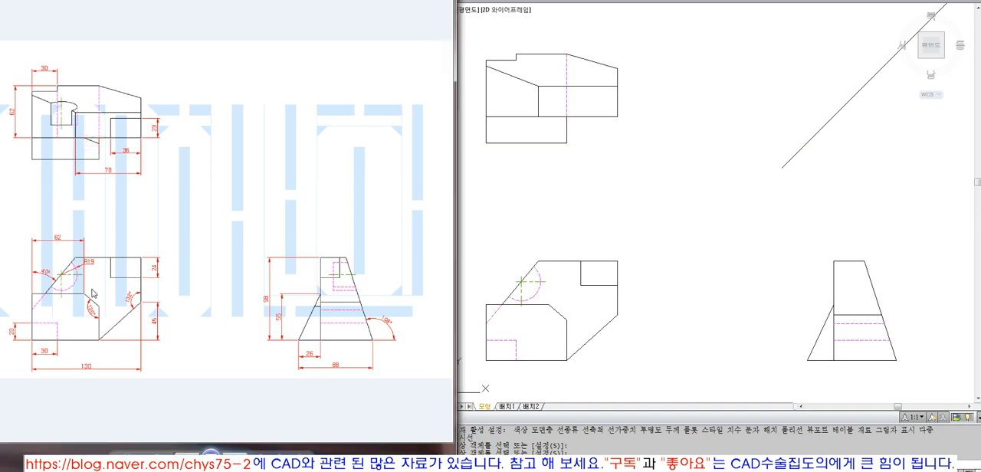
click(558, 229)
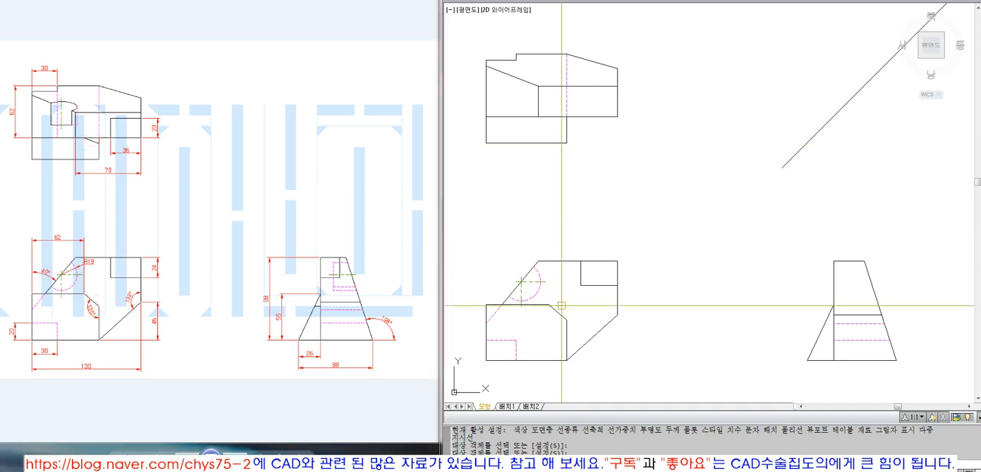
key(Escape)
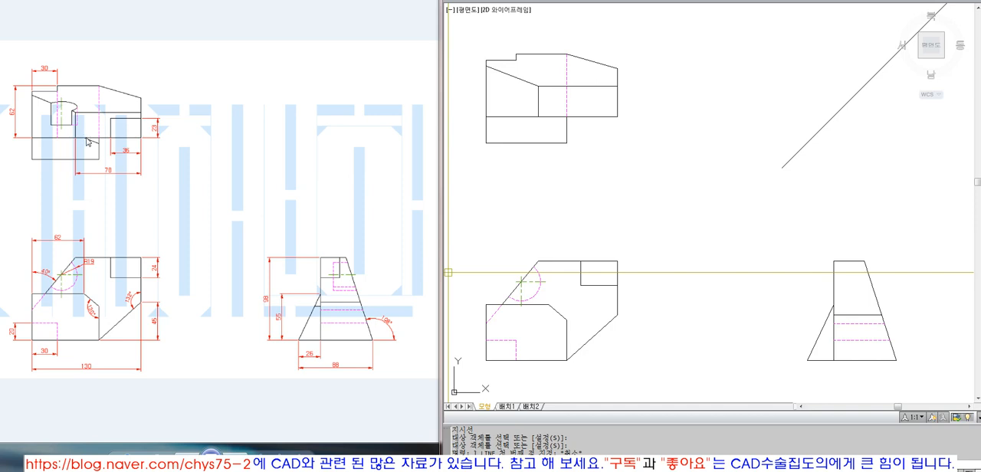
text(l)
key(space)
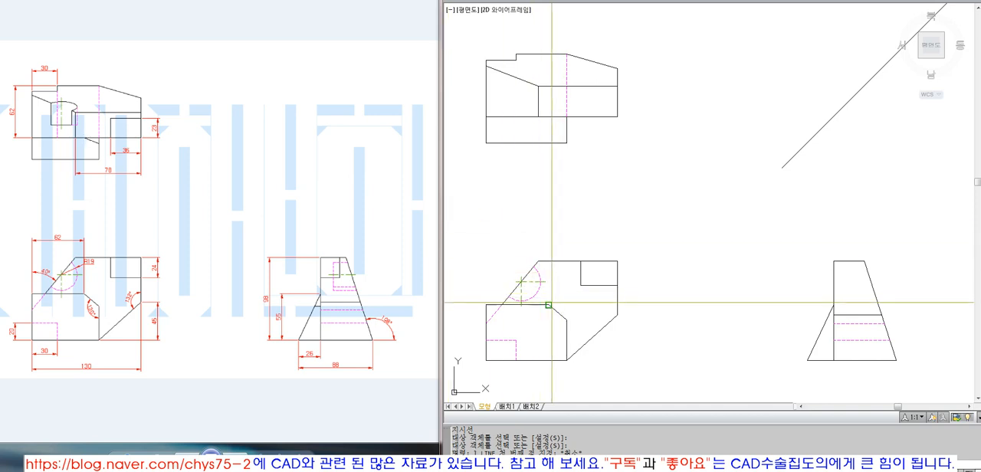
click(548, 304)
click(557, 155)
key(space)
Step: Extend the chamfer's vertical construction line to the top view's middle horizontal edge
text(ex)
key(space)
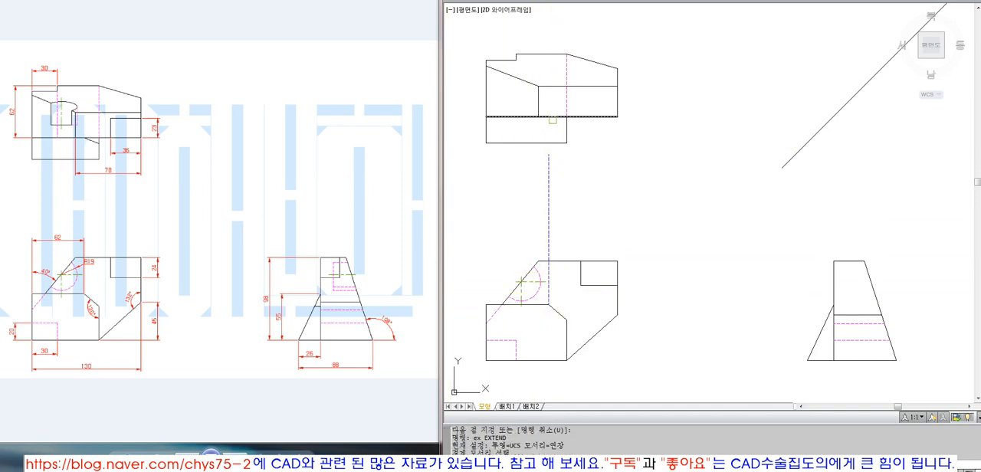
click(552, 120)
key(space)
click(549, 177)
key(space)
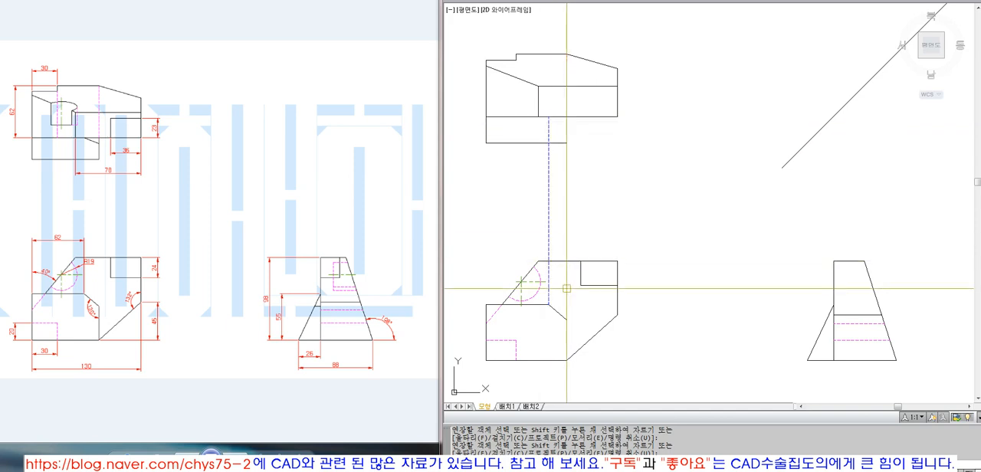
Step: Draw a construction line from the chamfer's upper end in the front view across to the side view's inner vertical edge, then upward
text(l)
key(space)
click(549, 305)
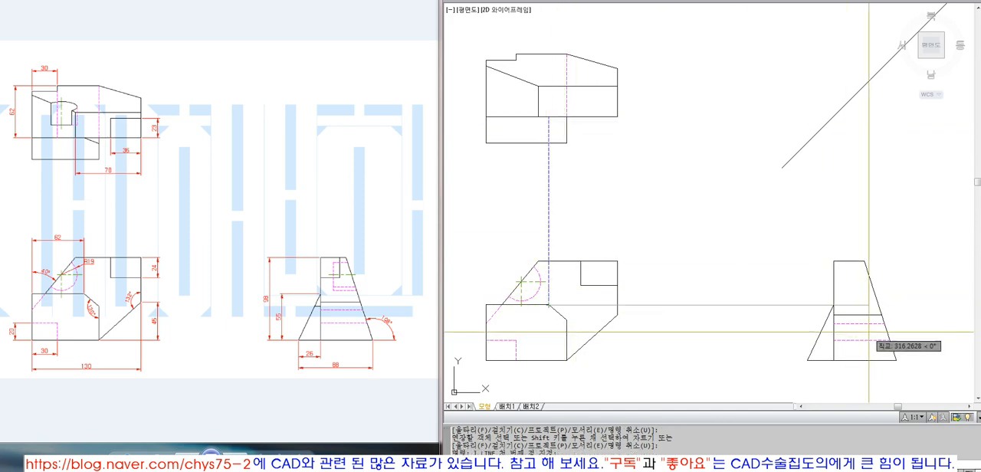
click(833, 305)
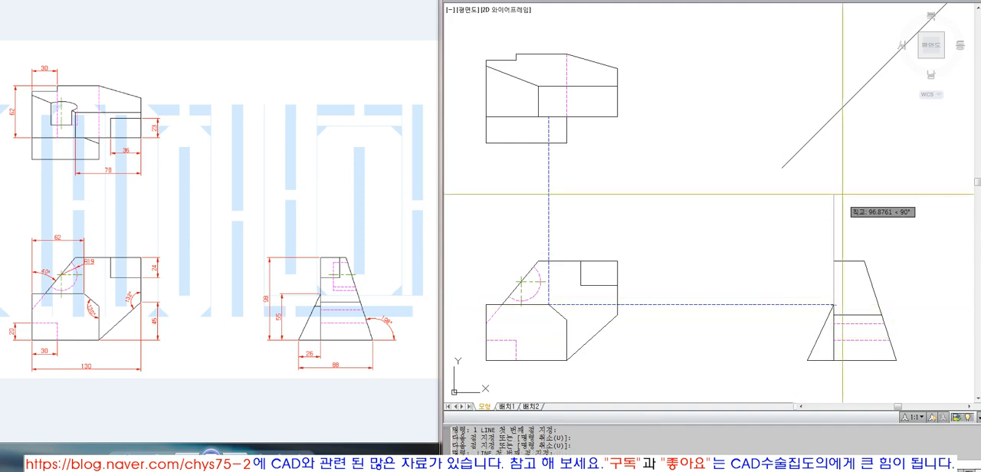
Step: Extend the side view's vertical construction line up to the 45-degree line
text(ex)
key(space)
click(822, 128)
key(space)
click(836, 206)
key(space)
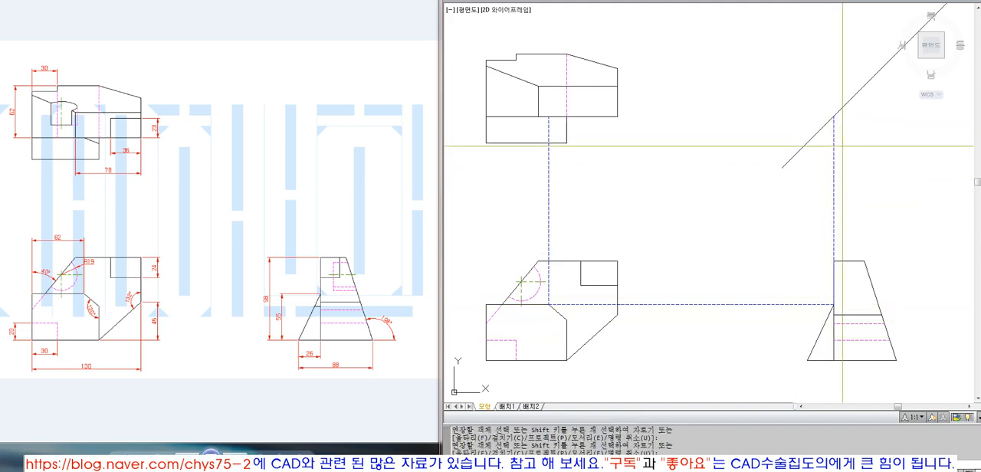
Step: Draw a horizontal line from the top view's middle edge to the 45-degree line as a check, and erase it again
text(l)
key(space)
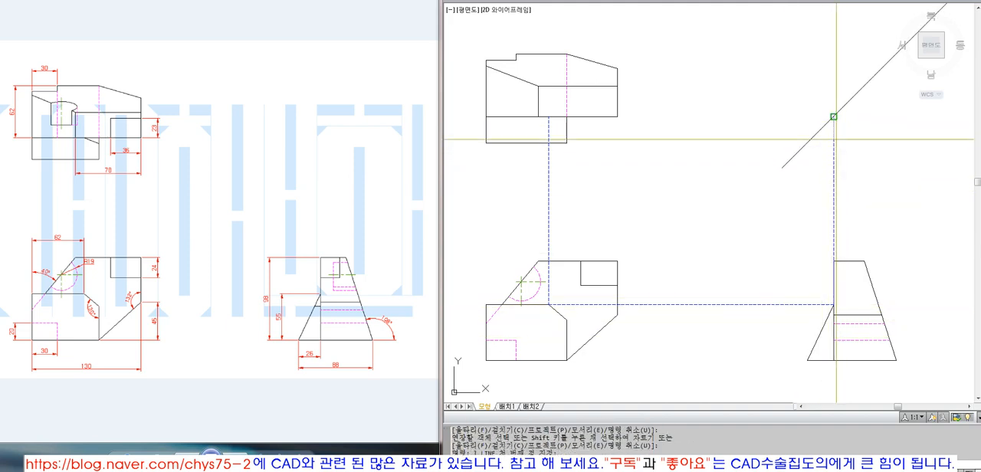
click(551, 116)
click(833, 116)
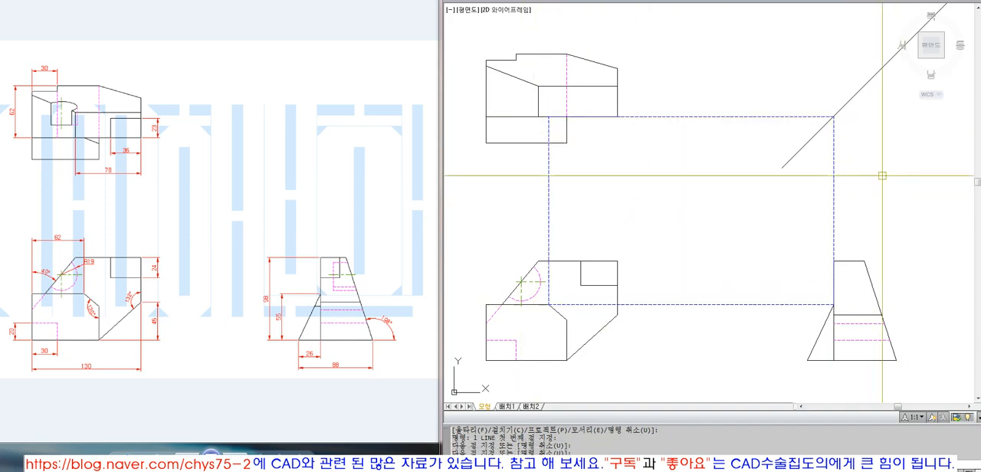
key(space)
click(827, 117)
text(e)
key(space)
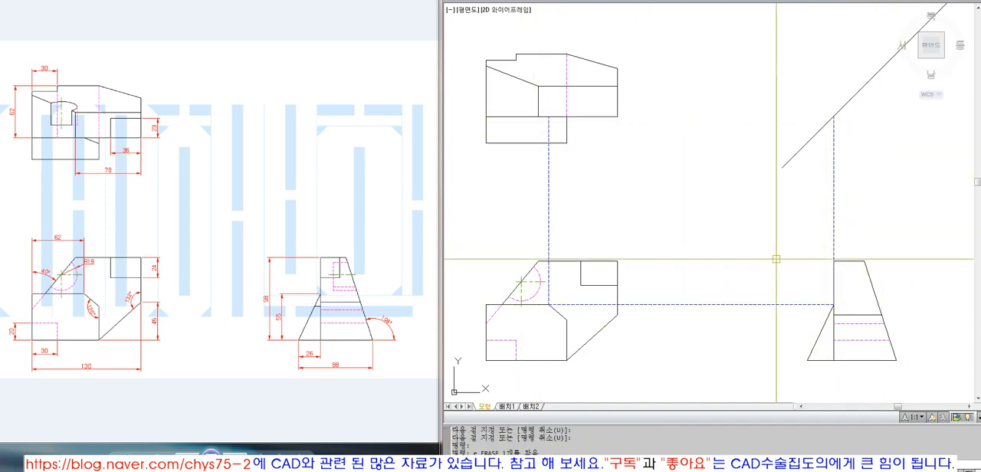
Step: Erase the horizontal construction line running from the chamfer's upper end to the side view
click(847, 212)
click(792, 216)
key(Escape)
click(779, 251)
click(730, 339)
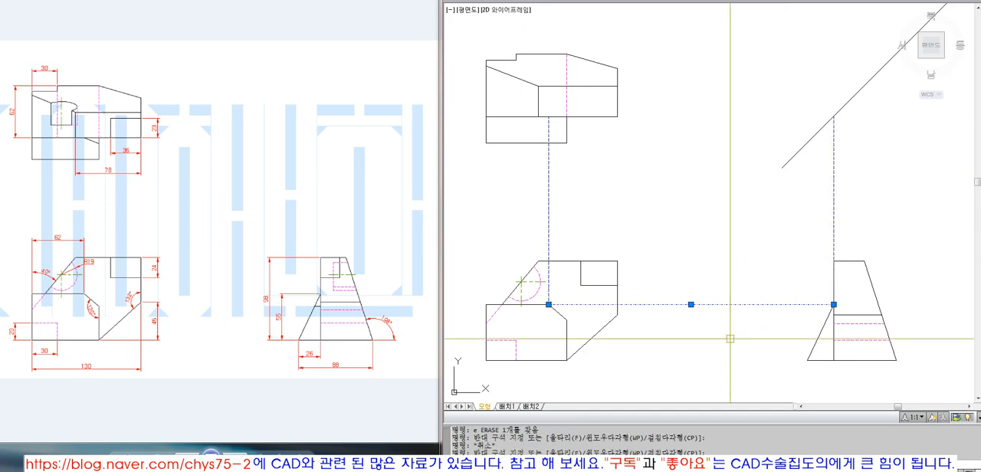
text(e)
key(space)
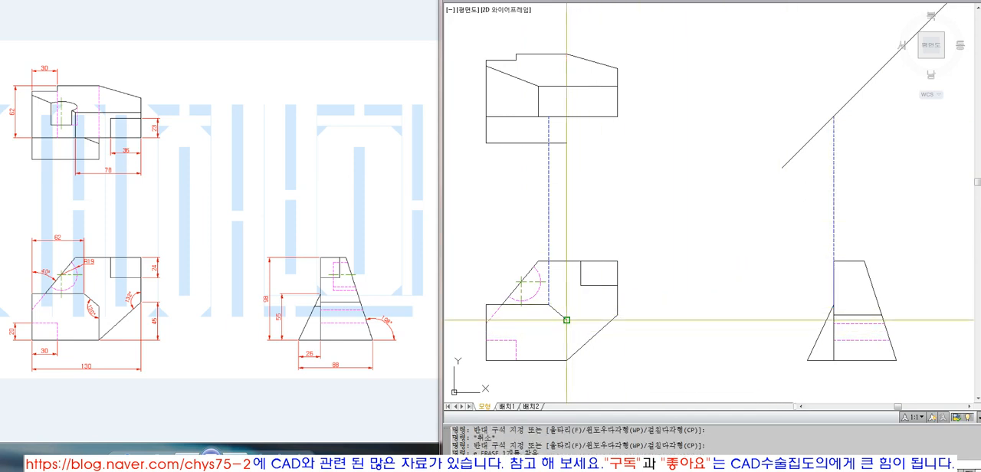
Step: Draw construction lines from the chamfer's lower end in the front view, one up to the top view and one toward the side view
click(564, 321)
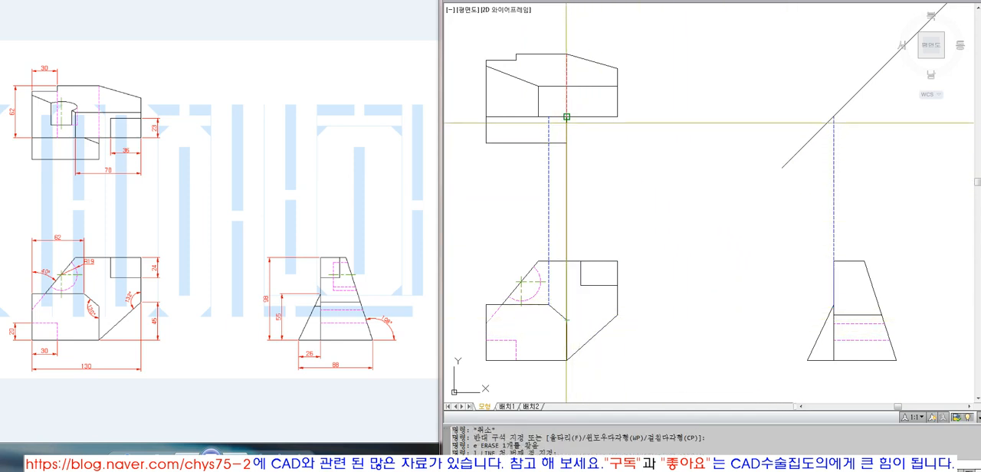
click(568, 120)
key(space)
key(space)
click(566, 320)
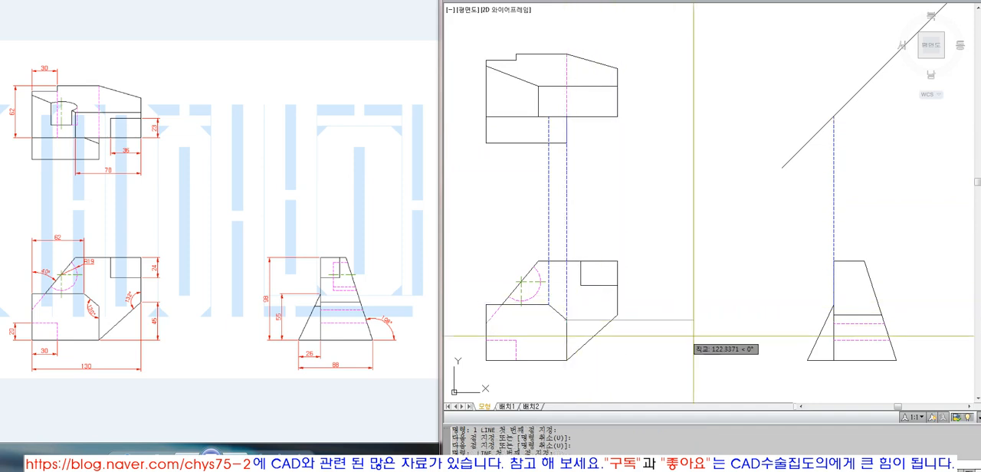
click(784, 326)
Step: Extend the lower chamfer point's horizontal construction line to the side view's inner vertical edge
key(space)
text(ex)
key(space)
key(space)
click(772, 320)
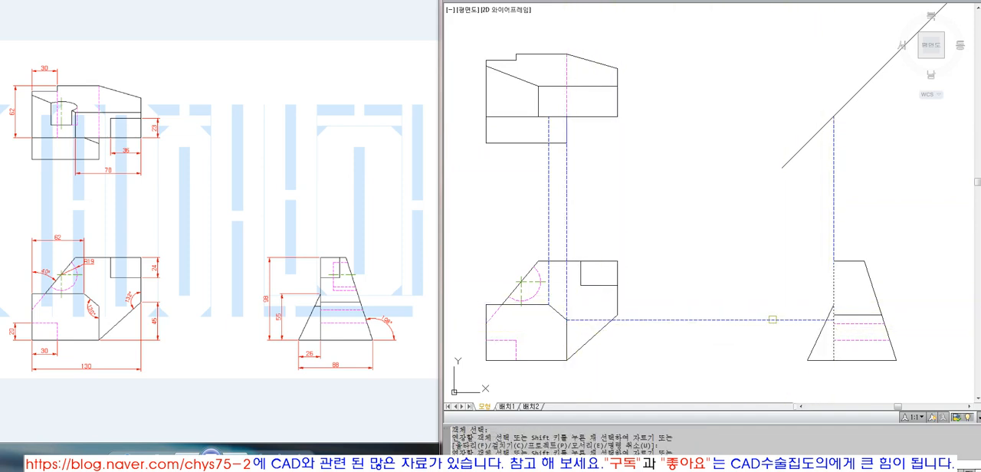
click(772, 320)
text(l)
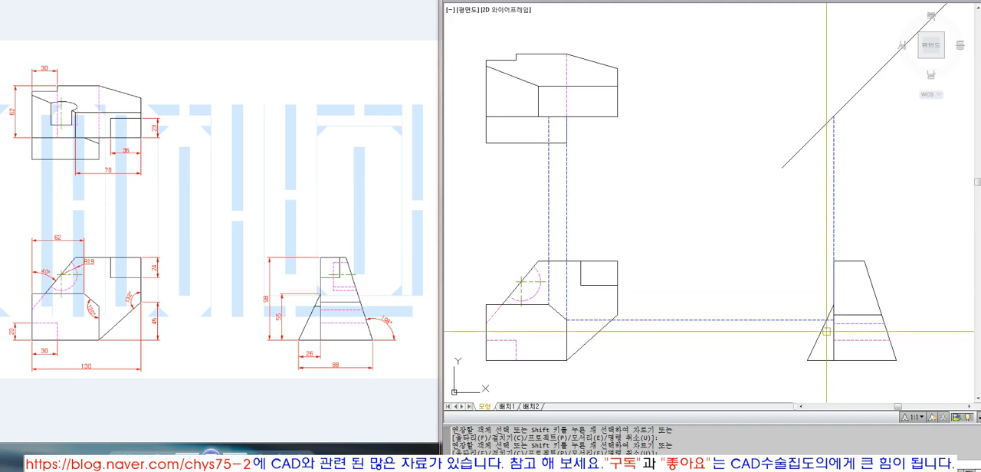
key(space)
click(826, 320)
key(Escape)
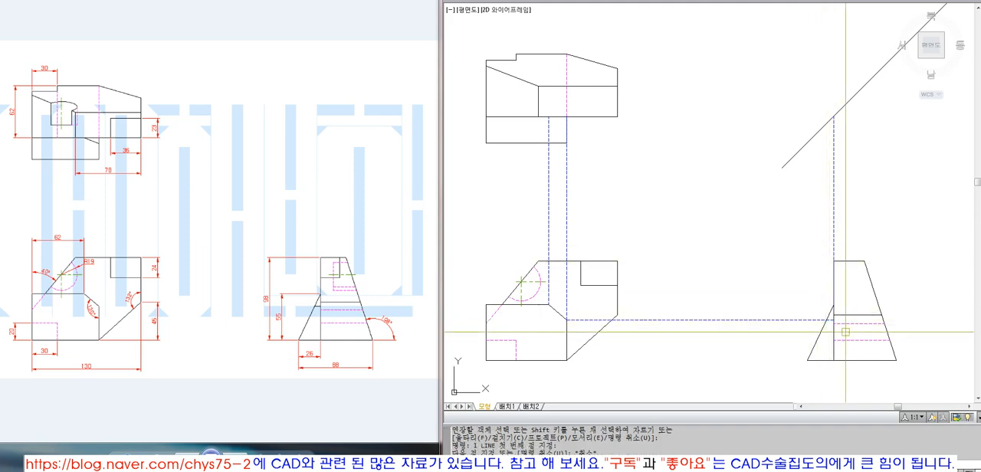
Step: Fillet the horizontal construction line with the side view's vertical construction line into a sharp corner
text(f)
key(space)
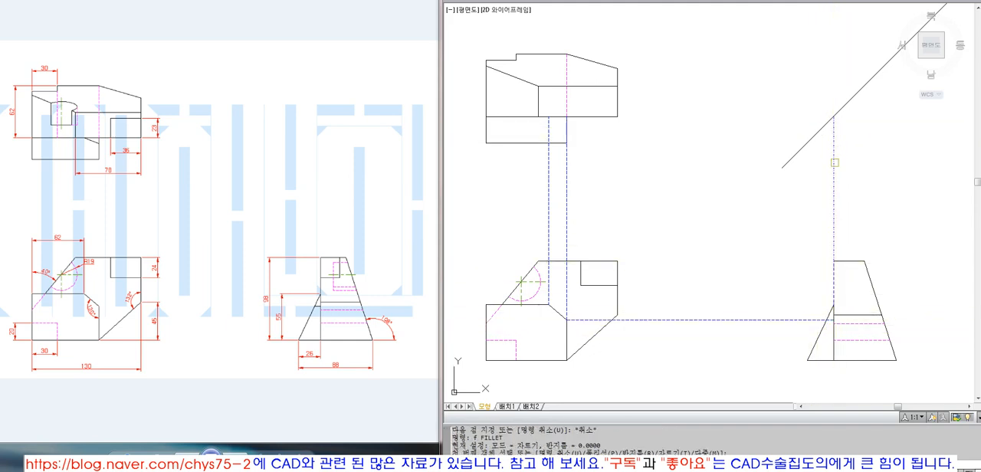
click(786, 323)
click(834, 216)
click(789, 310)
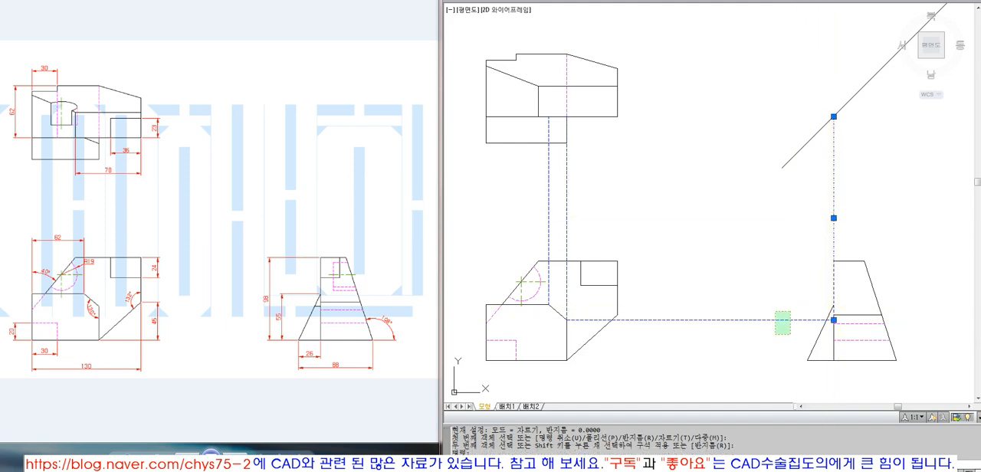
click(774, 335)
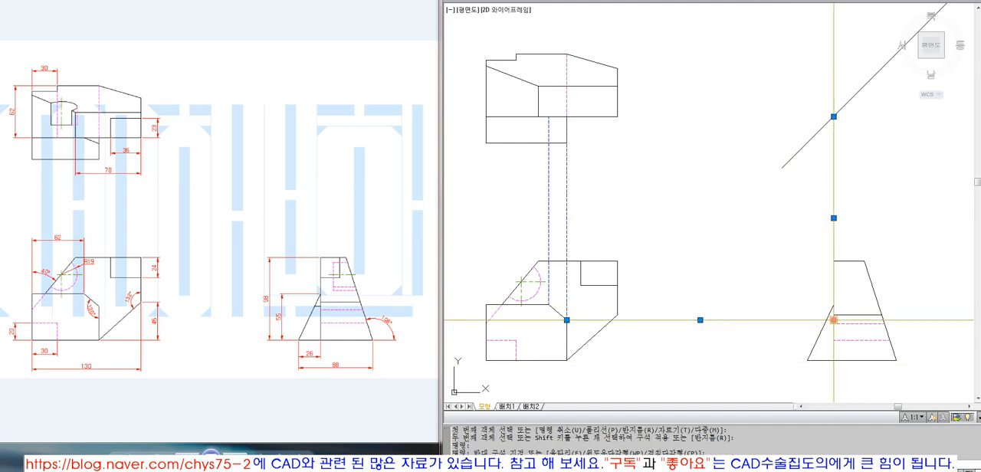
key(Escape)
key(Escape)
text(l)
key(space)
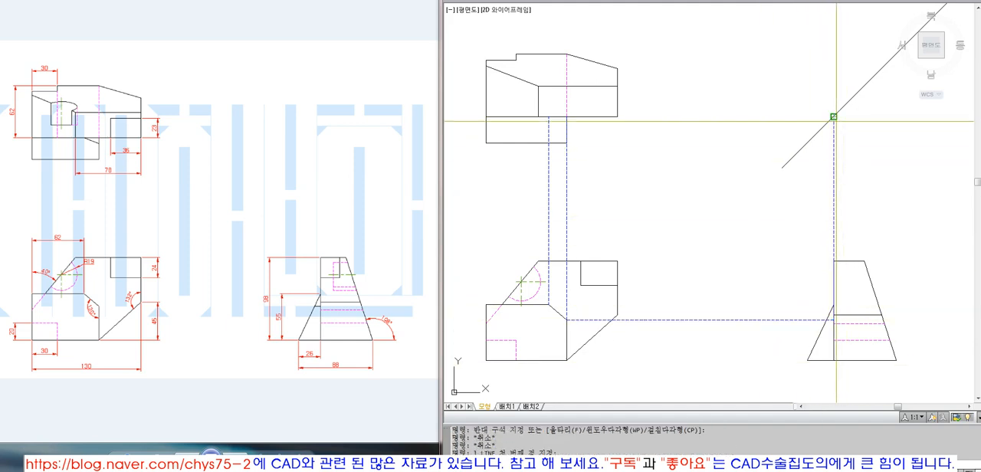
click(833, 116)
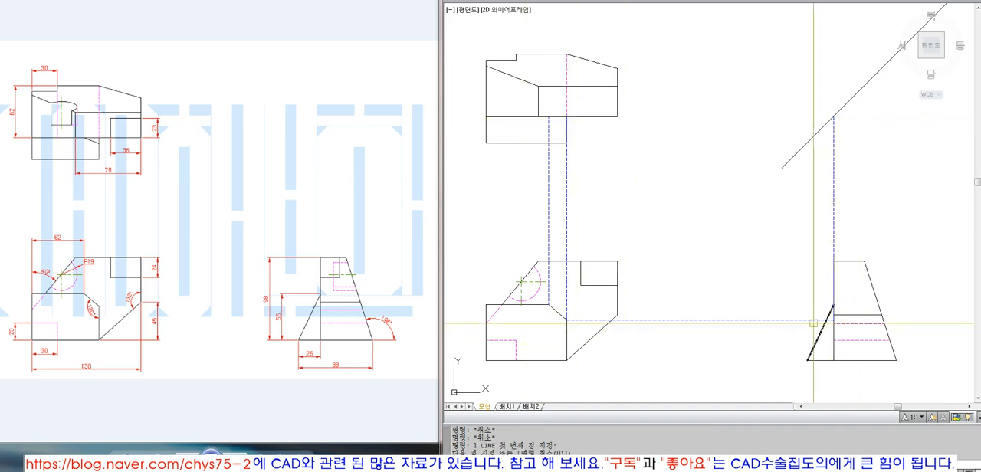
key(Escape)
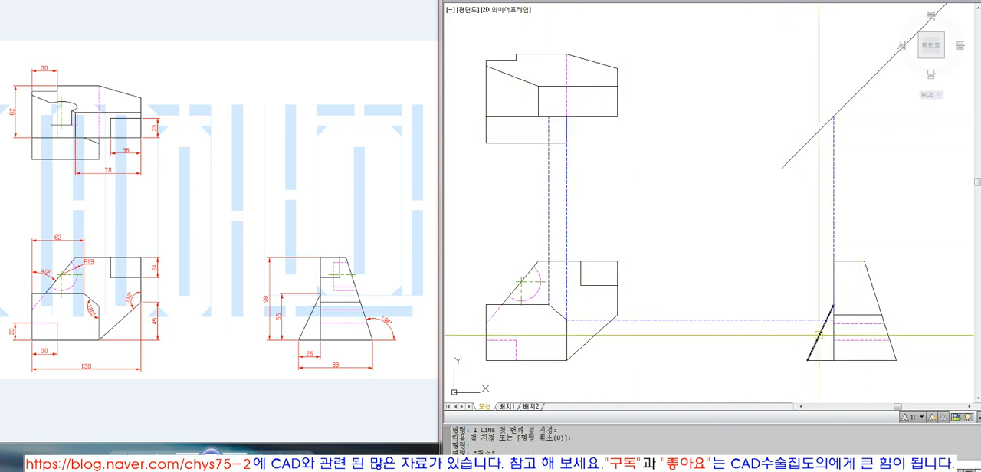
Step: Draw a vertical construction line from where the horizontal projection crosses the side view's slanted edge and extend it to the 45-degree line
click(826, 321)
click(825, 219)
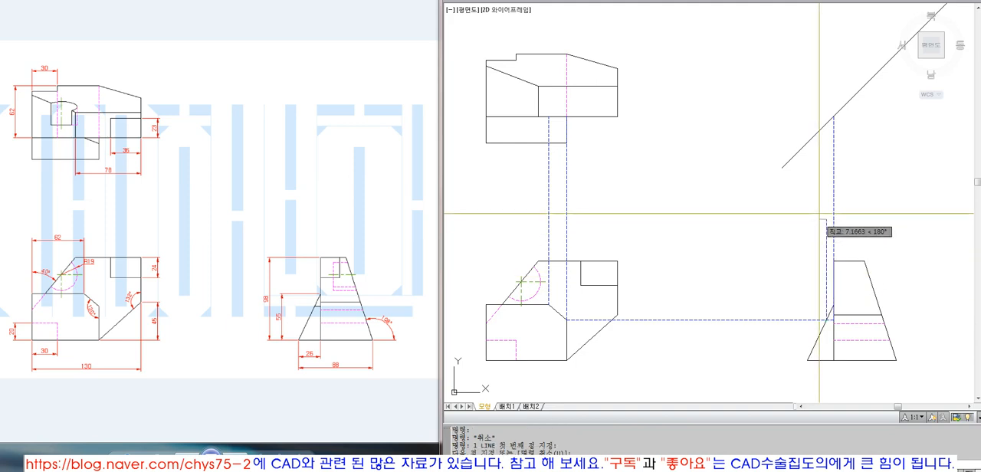
key(space)
text(ex)
key(space)
click(826, 229)
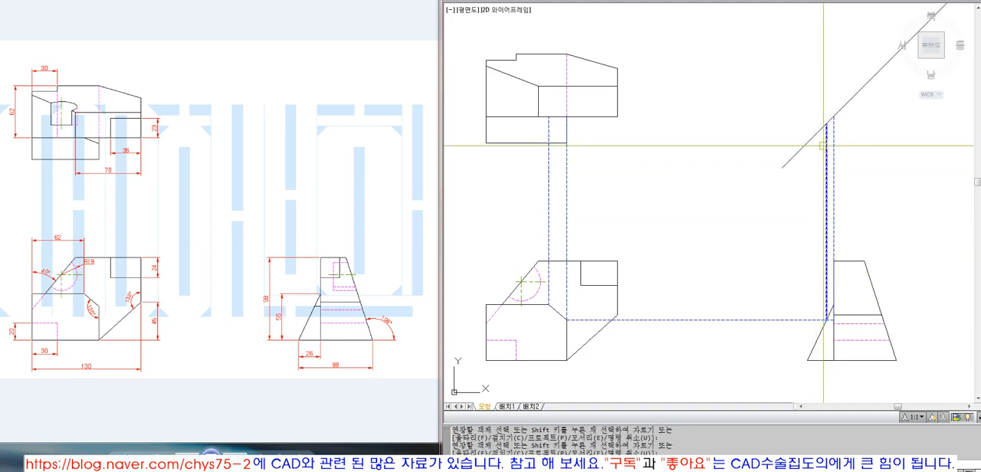
Step: Draw a horizontal construction line from the new intersection on the 45-degree line toward the top view
key(Escape)
click(825, 136)
click(684, 163)
key(space)
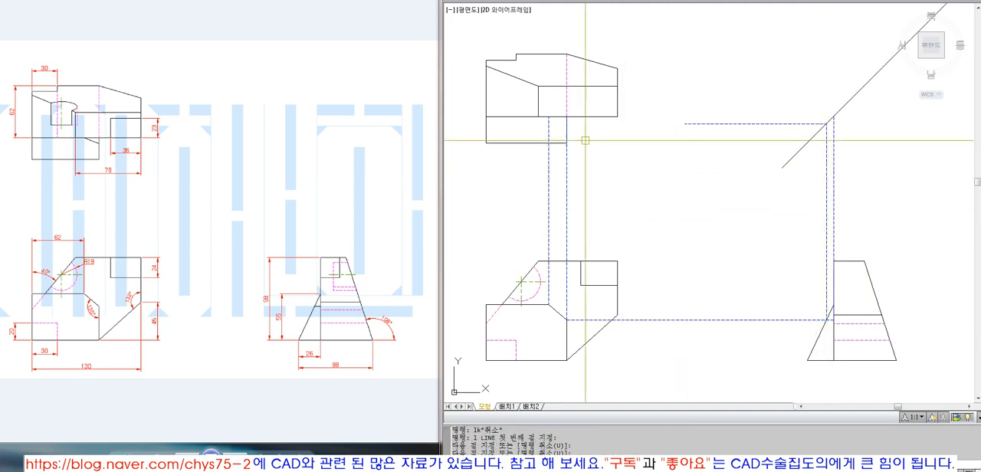
text(ex)
key(space)
click(572, 129)
key(space)
click(701, 124)
key(space)
key(space)
Step: Extend the horizontal construction line from the 45-degree line to the vertical right edge of the top view's lower block
key(space)
click(587, 132)
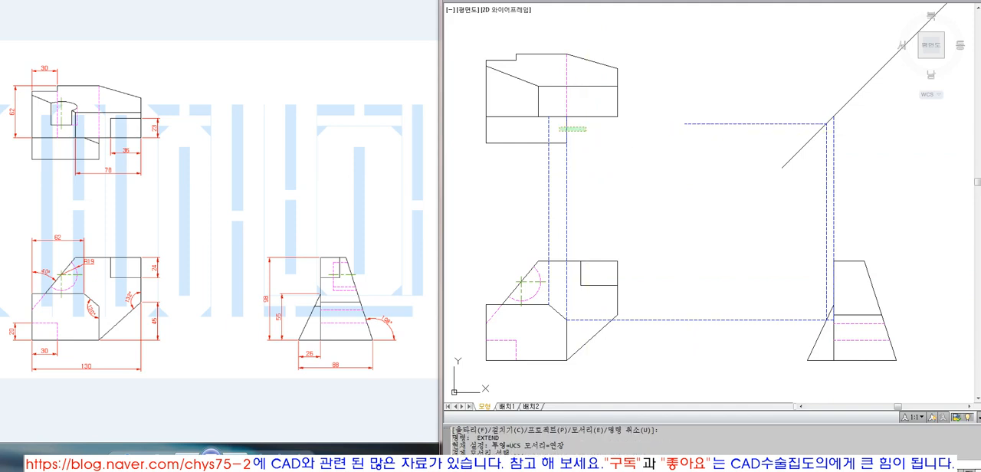
click(560, 125)
key(space)
click(720, 115)
click(682, 138)
key(space)
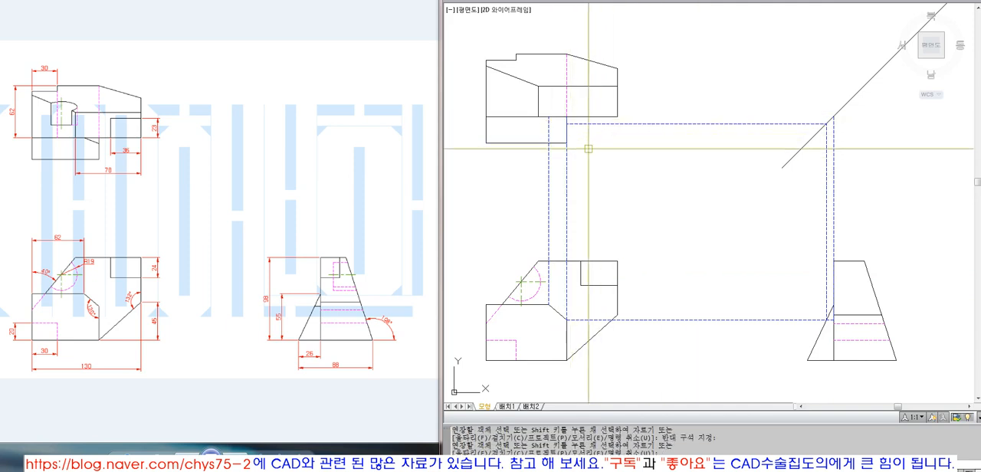
Step: Trim the lower chamfer point's vertical construction line above the horizontal projection line at the top view
text(t)
key(space)
click(566, 122)
key(space)
click(567, 119)
key(space)
Step: Erase the vertical construction line between the chamfer's lower end and the top view
click(568, 124)
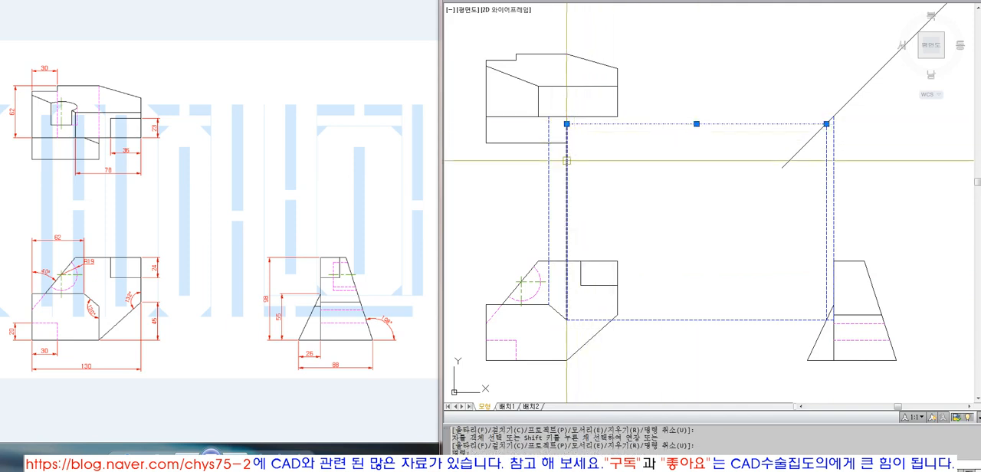
click(572, 183)
click(565, 191)
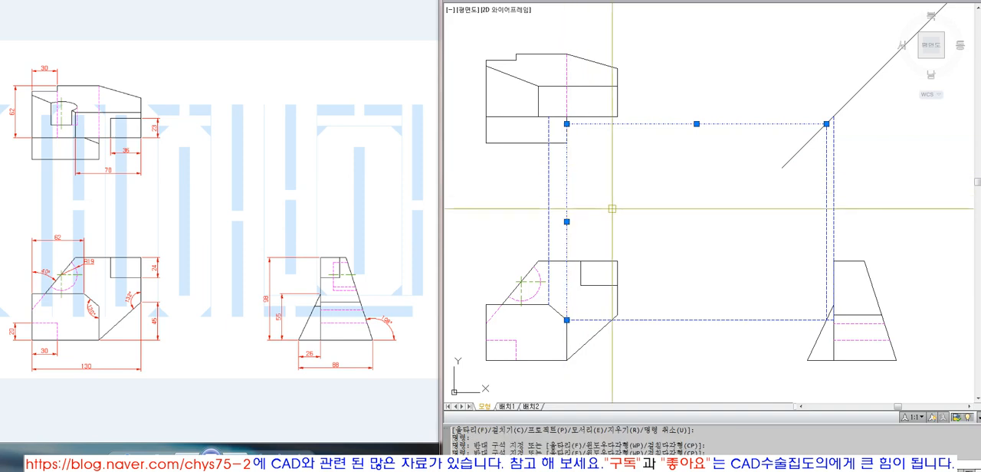
click(566, 123)
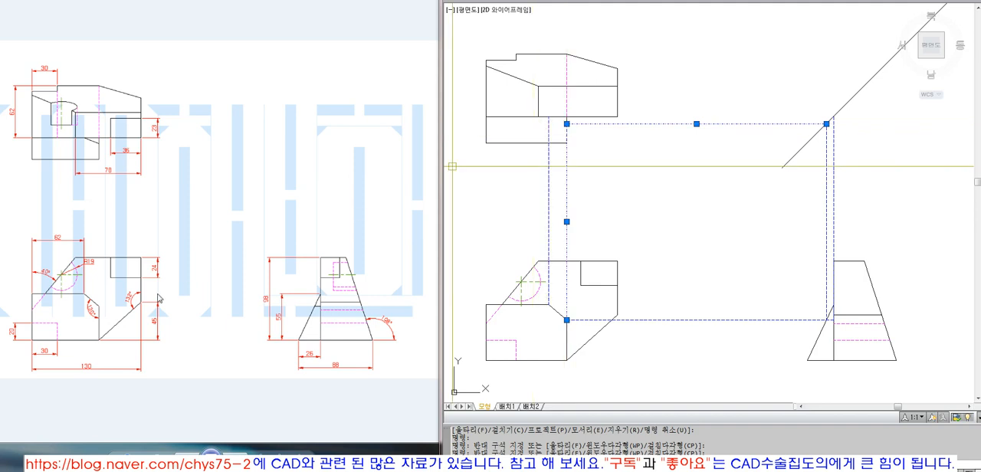
click(98, 147)
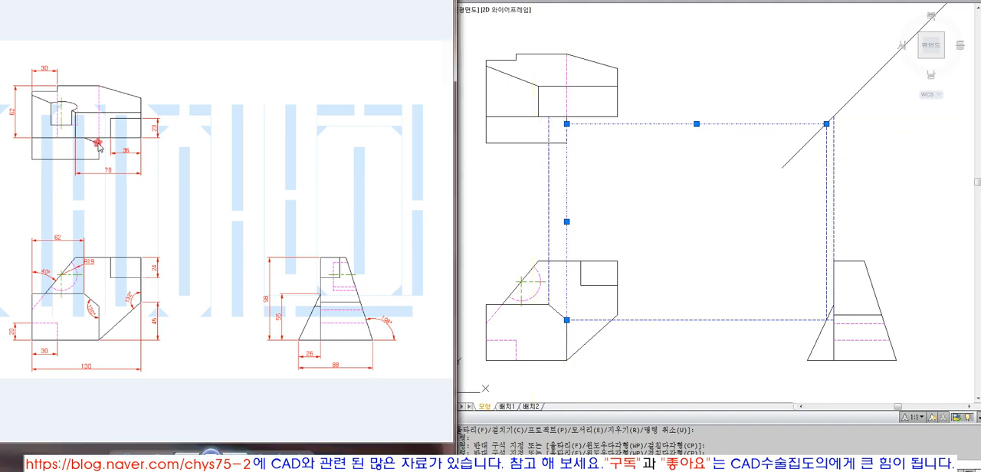
click(494, 195)
text(e)
key(Return)
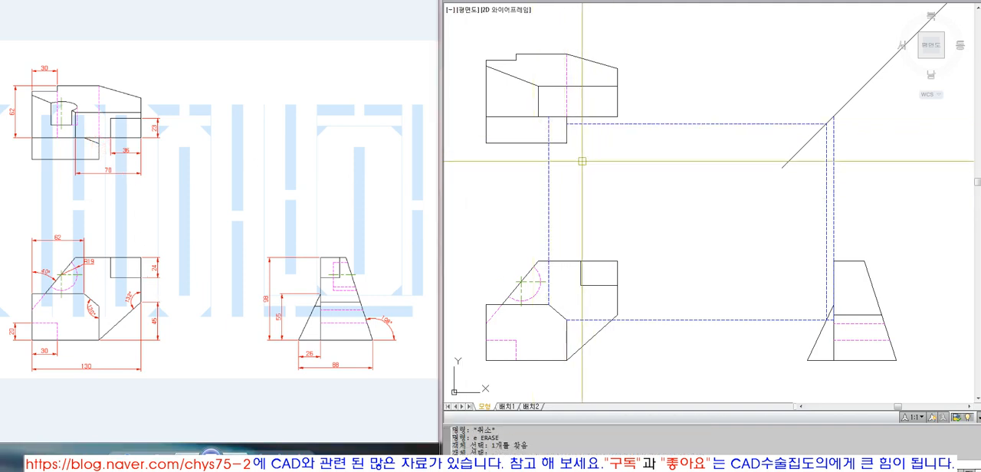
Step: Draw the chamfer's slanted edge in the top view between its two projected points and match it to the visible lines
text(l)
key(Return)
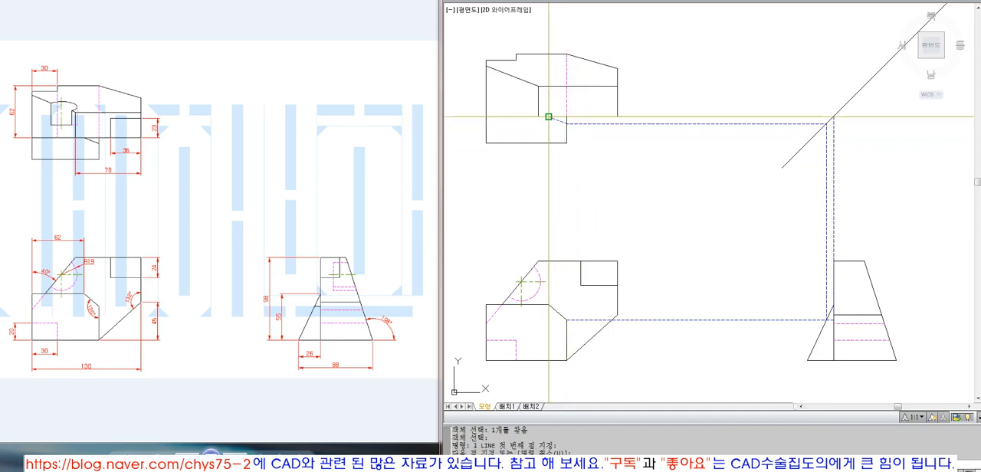
click(549, 117)
text(ma)
click(558, 142)
click(558, 120)
key(space)
Step: Erase the vertical construction line between the chamfer's upper end and the top view
text(e)
click(548, 132)
key(space)
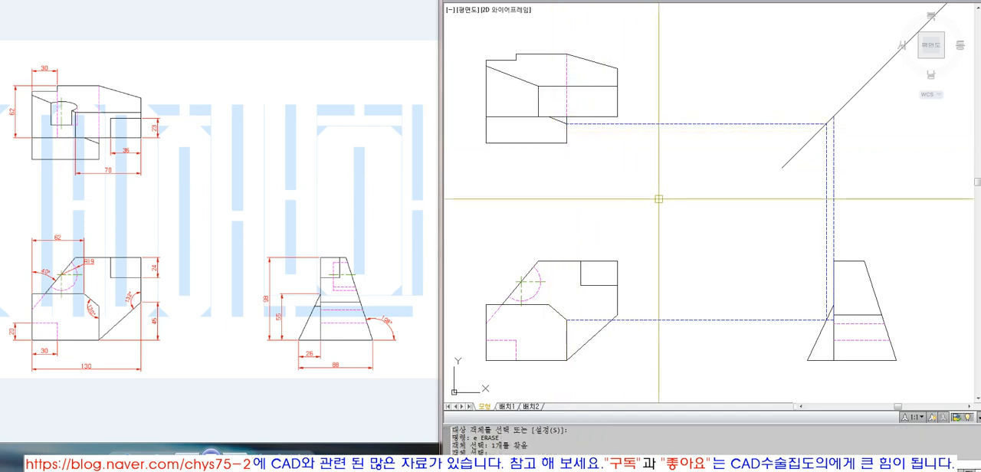
Step: Trim the horizontal projection line outside the side view's slanted edge, keeping the short piece inside the outline
click(821, 333)
text(tr)
click(815, 319)
key(space)
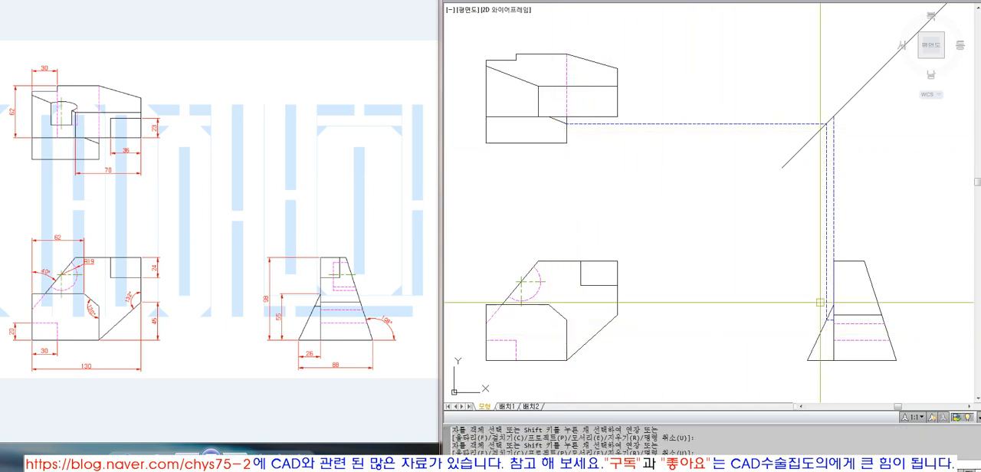
Step: Erase the two vertical construction lines above the side view and the horizontal one leading to the top view
text(e)
click(826, 286)
text(e)
click(834, 208)
text(e)
click(756, 164)
click(726, 112)
key(space)
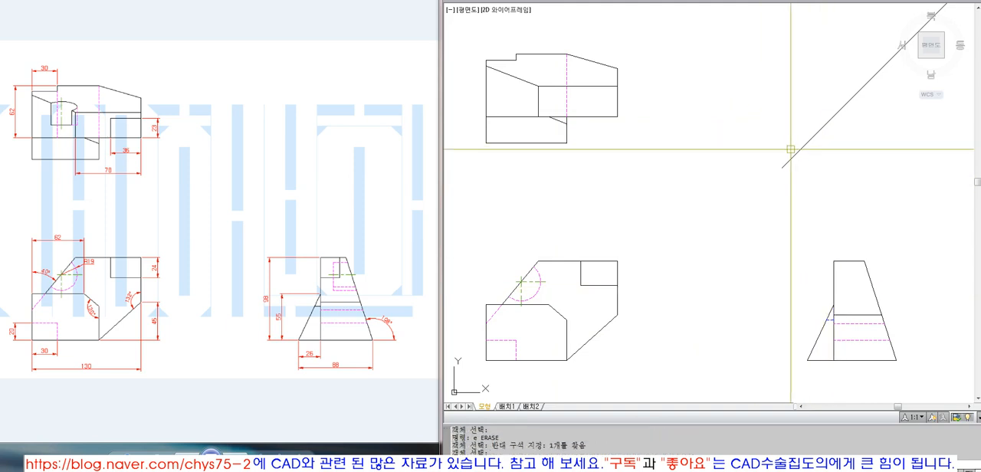
Step: Match the short horizontal chamfer edge in the side view to the visible line properties
text(ma MATCHPROP)
click(819, 332)
click(819, 315)
click(841, 329)
key(space)
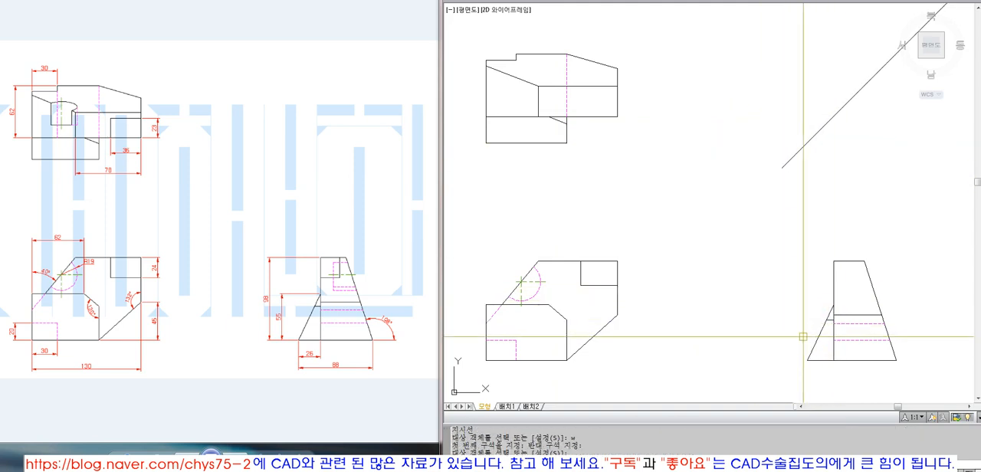
click(316, 307)
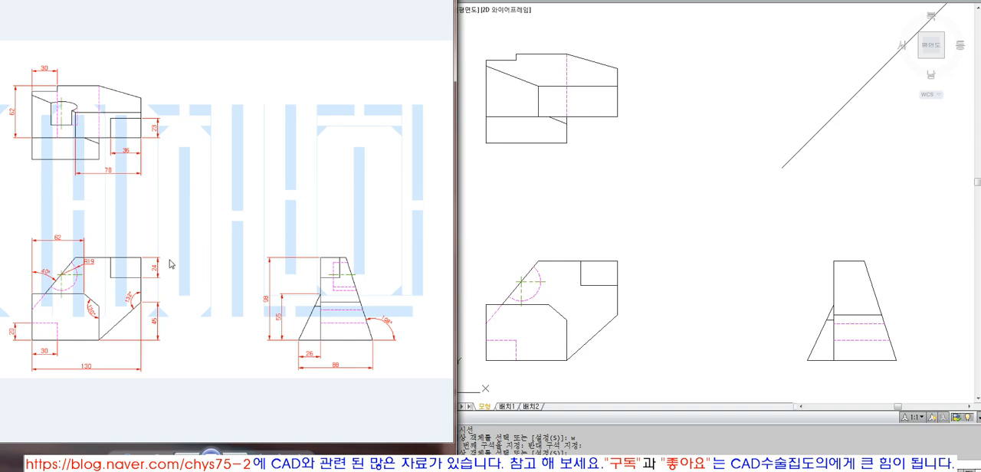
Step: Draw crossing horizontal and vertical lines in the gap between the views and match them to the visible line properties
click(626, 193)
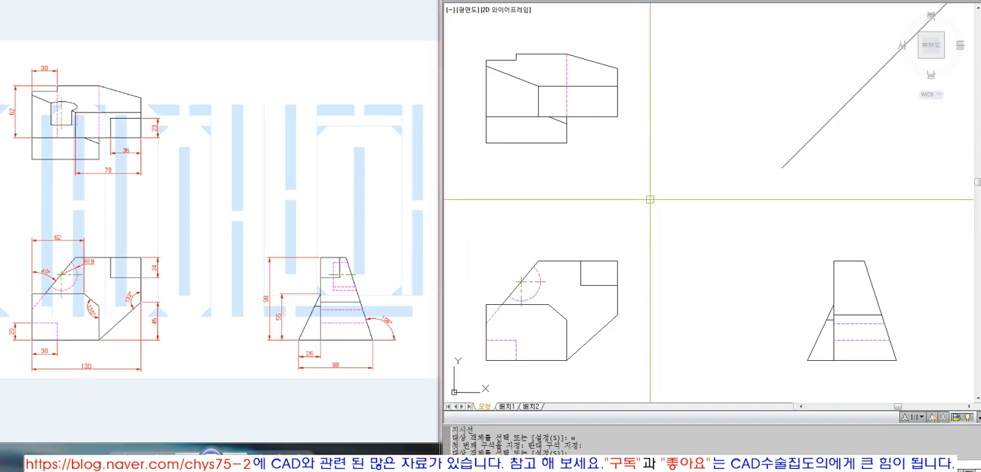
text(l)
key(space)
click(635, 198)
click(784, 199)
key(space)
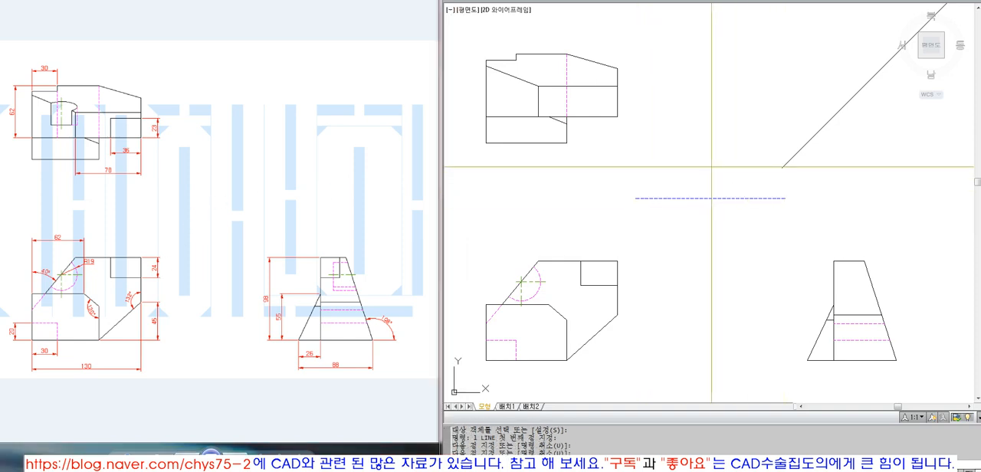
text(ma)
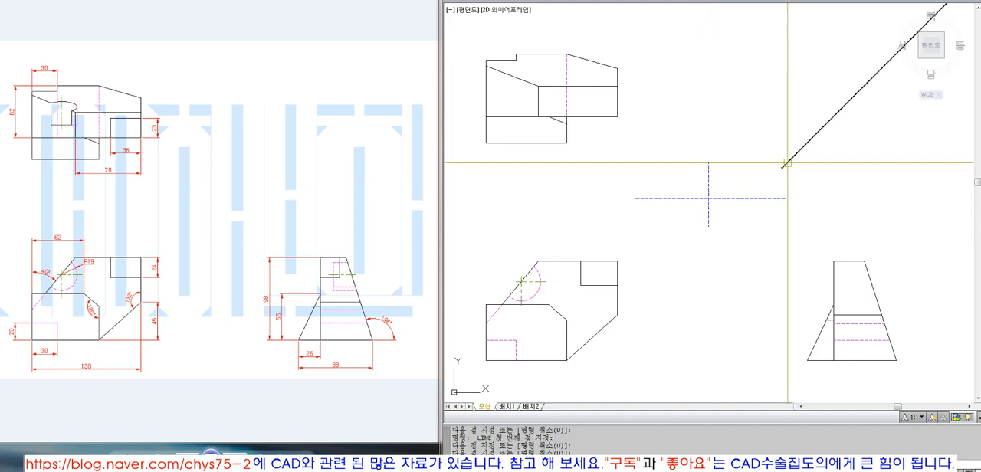
key(space)
click(766, 233)
click(673, 163)
Step: Draw a center ellipse on the crossing lines with a horizontal semi-axis about 45.5 long and match it to the visible lines
click(671, 0)
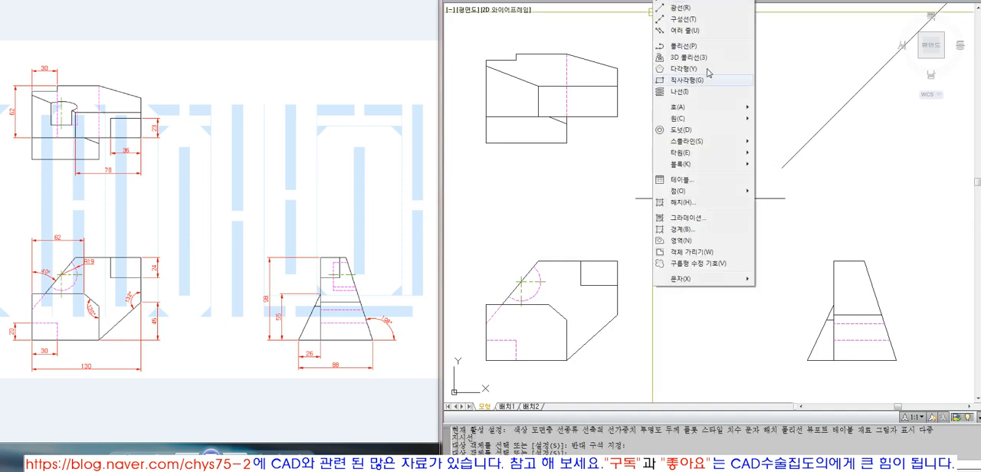
mouse_move(740, 152)
click(774, 153)
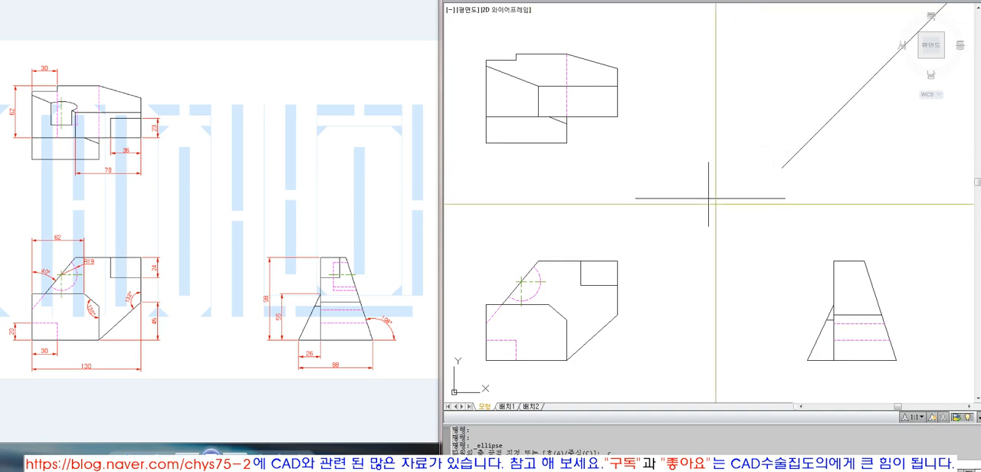
click(688, 199)
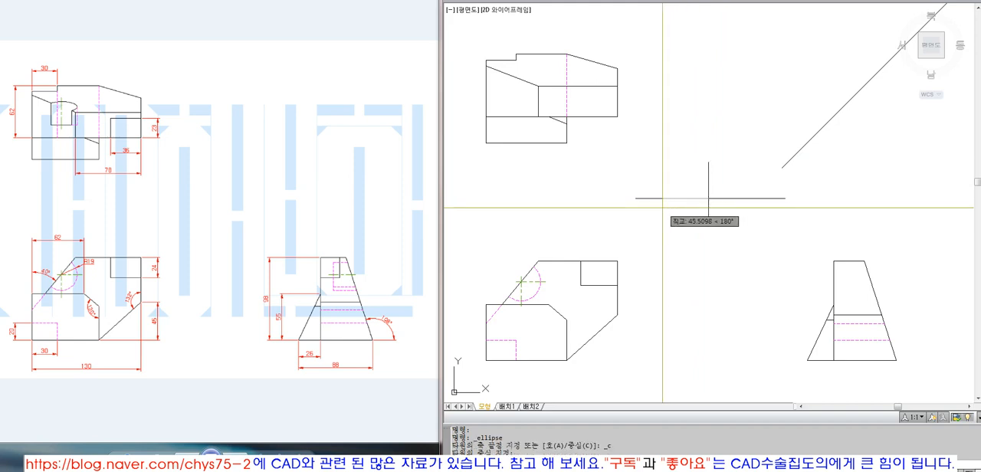
click(662, 207)
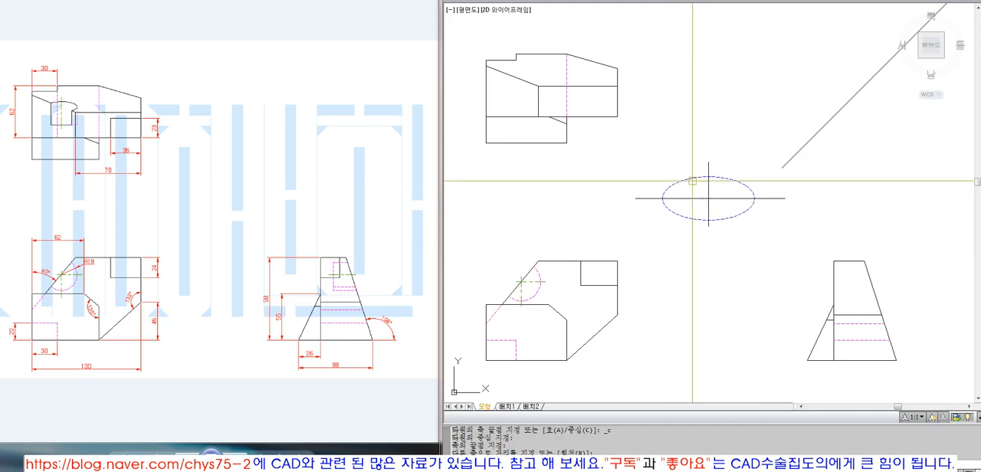
click(691, 181)
Step: Examine the enlarged ellipse and the R19 hole's center in the reference front view and its shape in the top view
text(z)
key(Return)
click(805, 144)
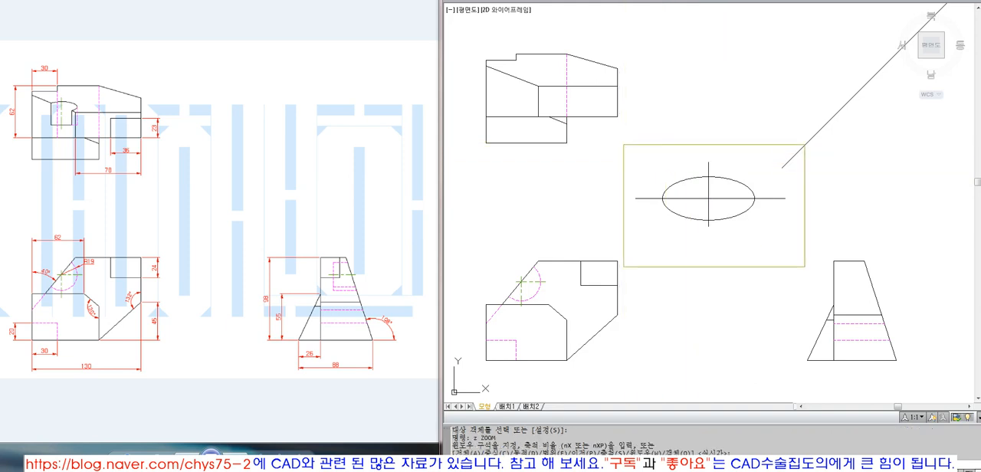
click(624, 266)
click(667, 1)
click(101, 173)
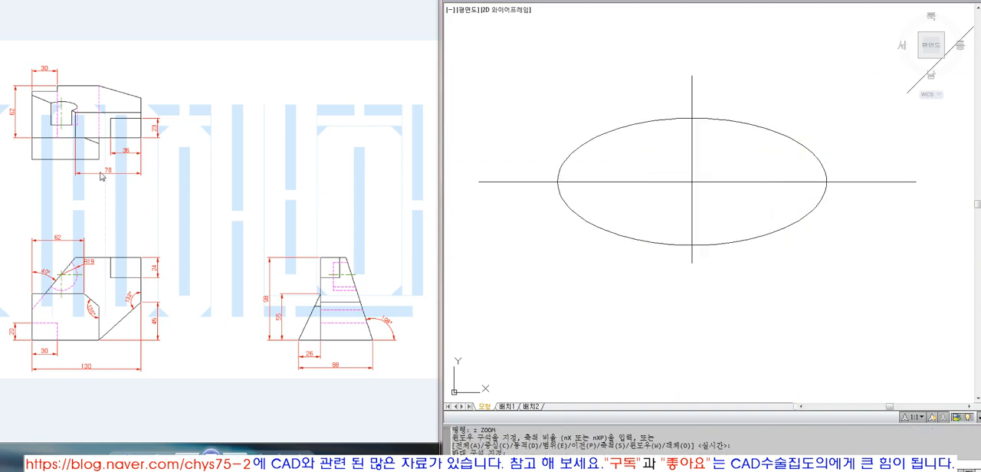
click(62, 275)
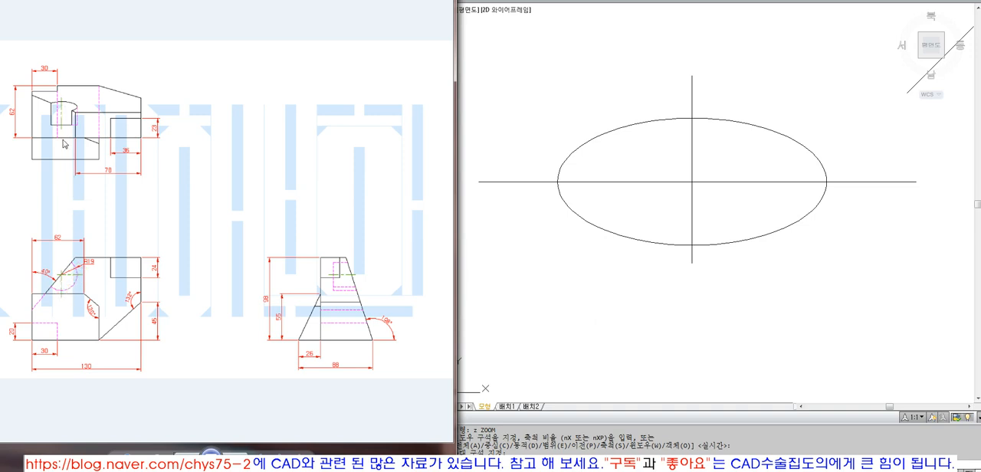
click(612, 234)
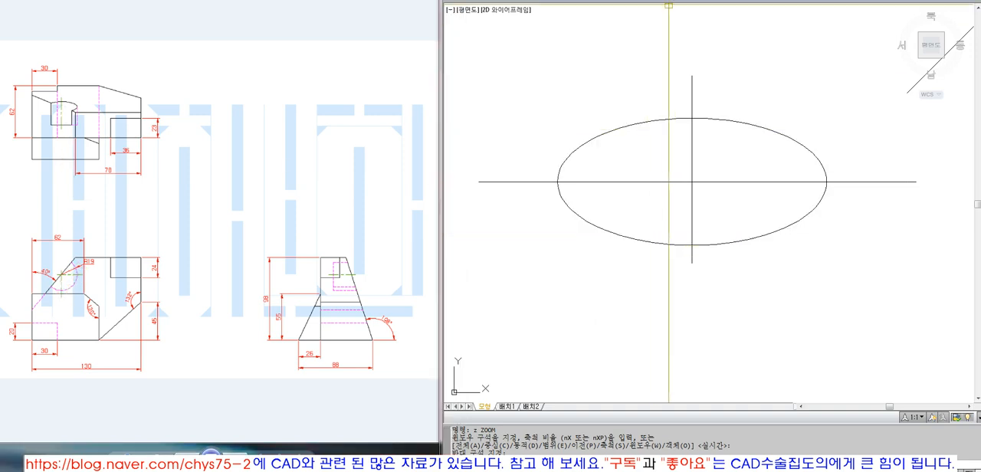
click(668, 1)
key(Escape)
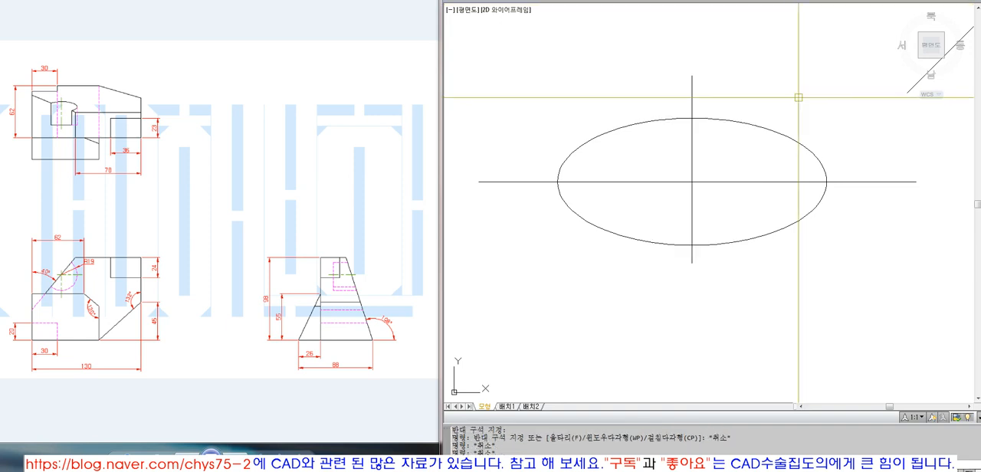
text(0)
key(Return)
text(2)
key(Return)
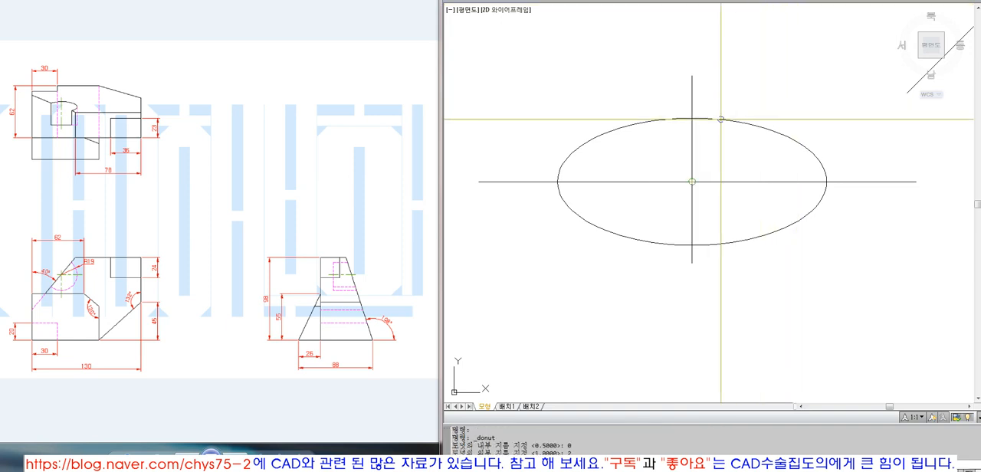
click(692, 118)
Step: Place donuts with inner diameter 0 and outer diameter 3 on the ellipse's upper quadrant, center and left quadrant
click(668, 1)
click(690, 141)
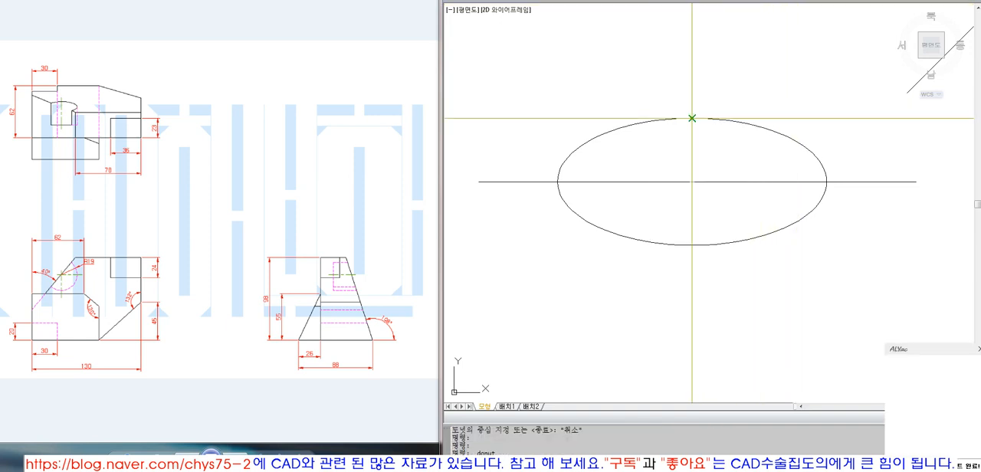
text(0)
key(Return)
text(3)
key(Return)
click(692, 118)
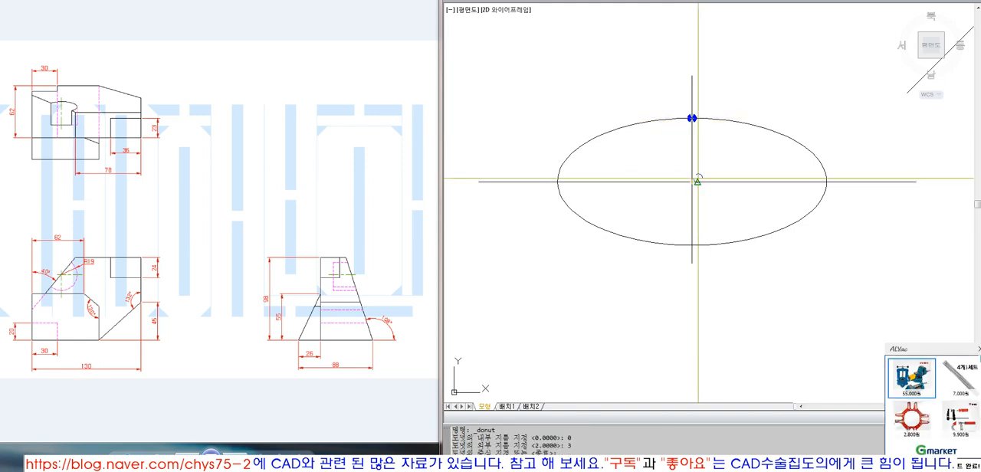
click(692, 181)
click(557, 181)
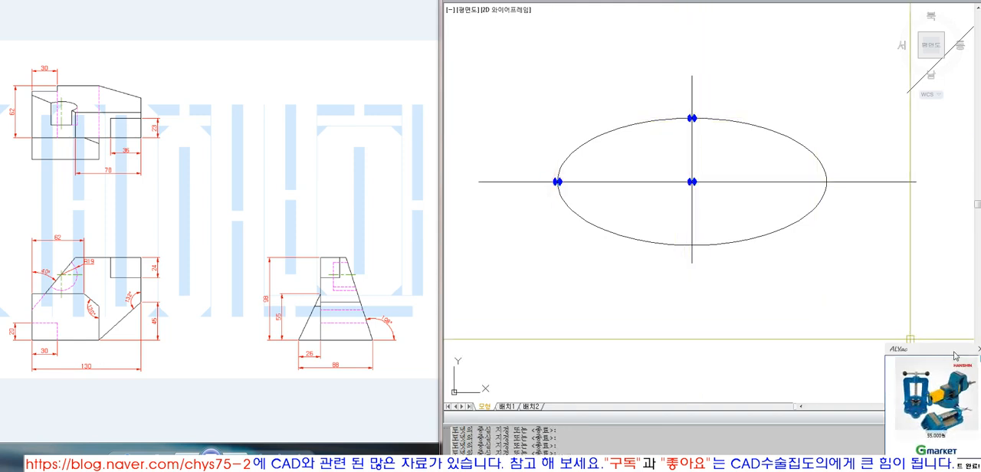
click(978, 352)
Step: Move the three donuts on the ellipse to the Dim layer
click(520, 103)
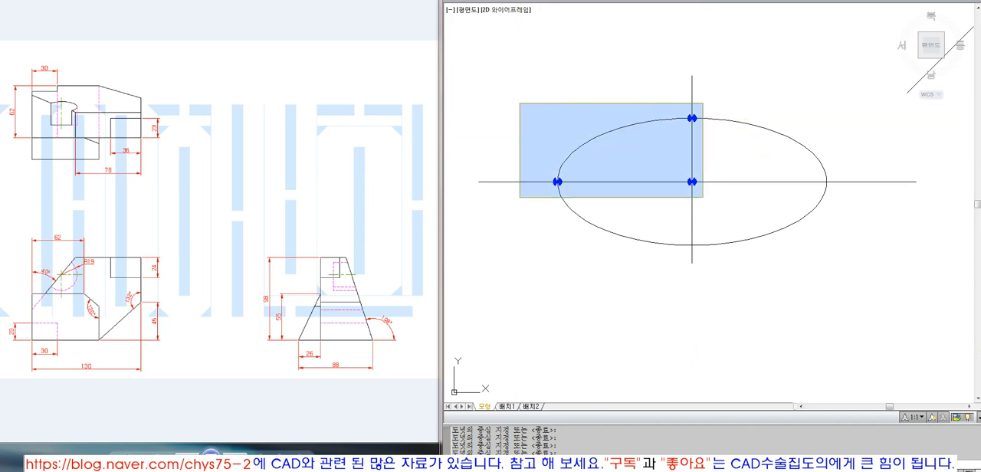
click(733, 210)
click(682, 1)
click(678, 35)
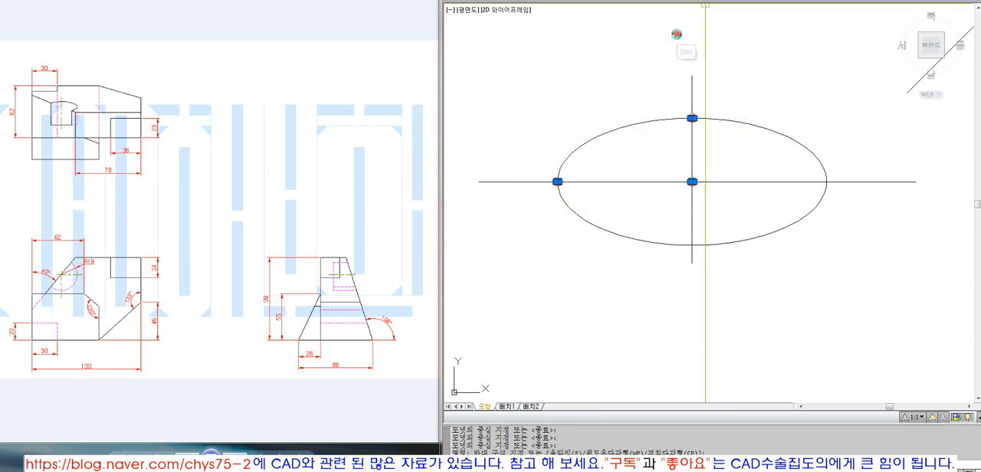
key(Escape)
Step: Place donuts with inner diameter 0 and outer diameter 3 on the front view arc's center, lower quadrant and right quadrant
scroll(734, 208, down, 9)
key(Escape)
key(Escape)
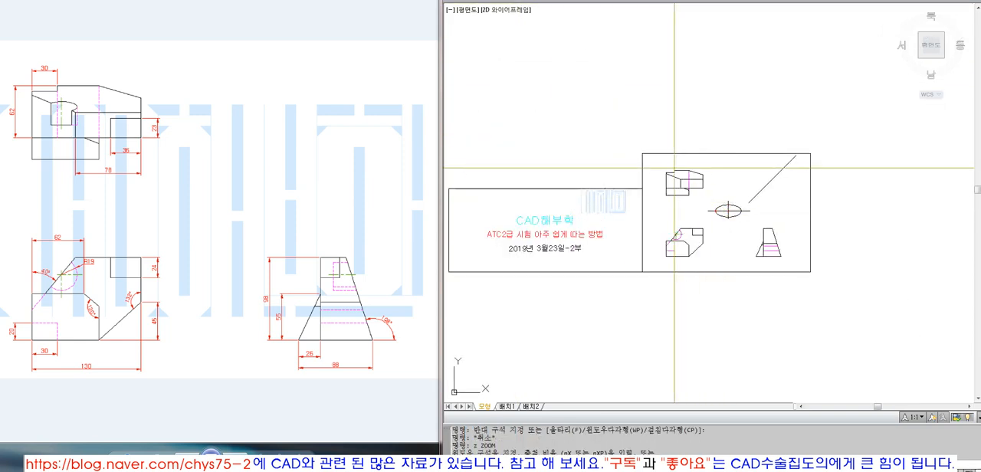
text(z o)
click(729, 153)
key(Return)
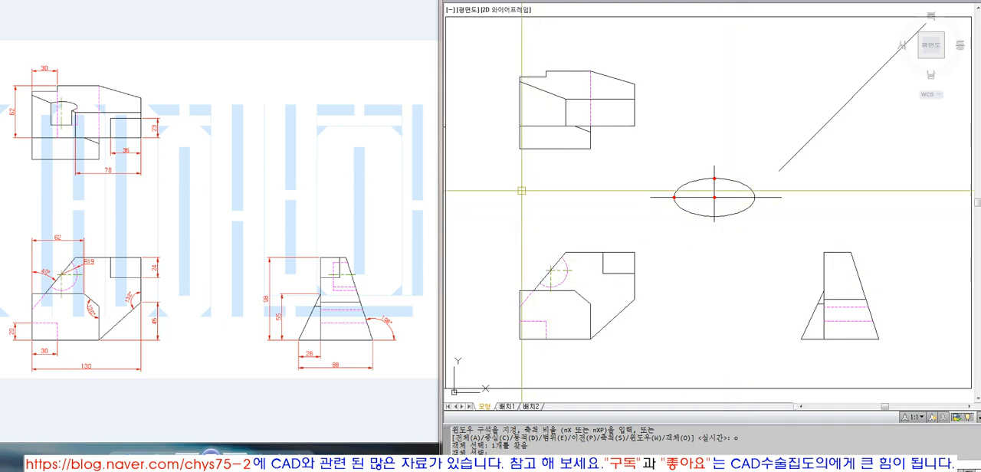
scroll(537, 229, up, 5)
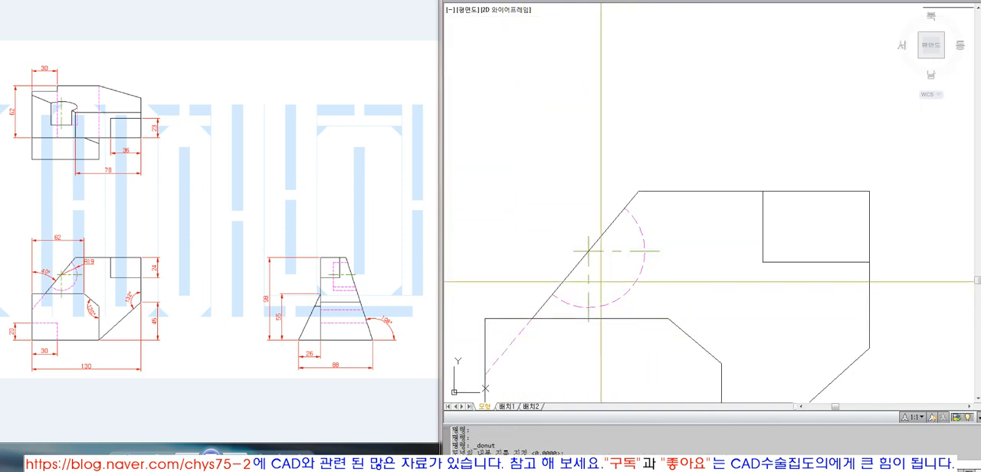
key(Return)
key(Return)
click(588, 251)
click(587, 307)
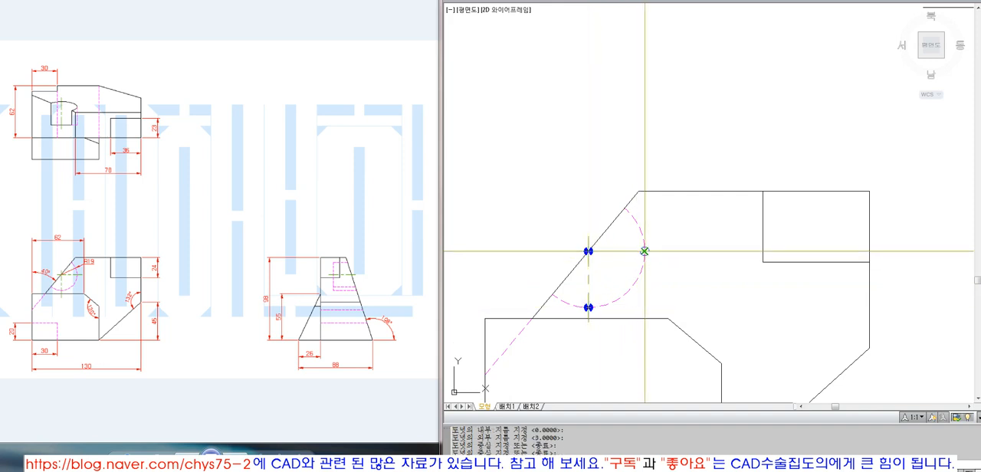
click(644, 251)
key(Return)
Step: Move the three donuts on the front view's arc to the Dim layer
click(578, 239)
click(646, 311)
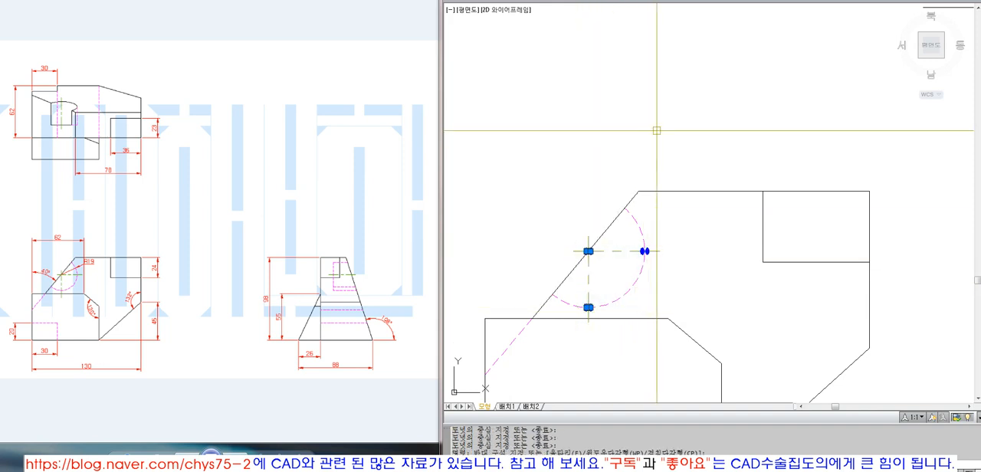
click(706, 2)
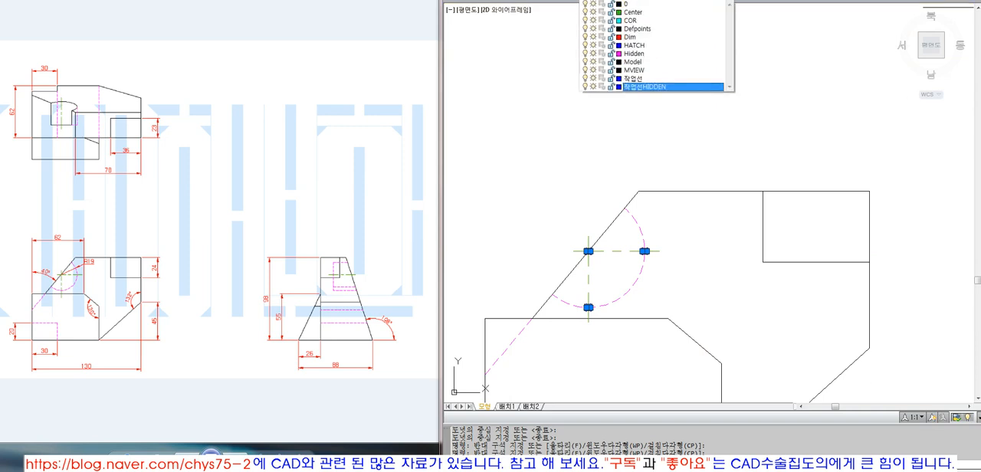
click(674, 38)
scroll(592, 225, down, 4)
key(Escape)
scroll(592, 223, down, 4)
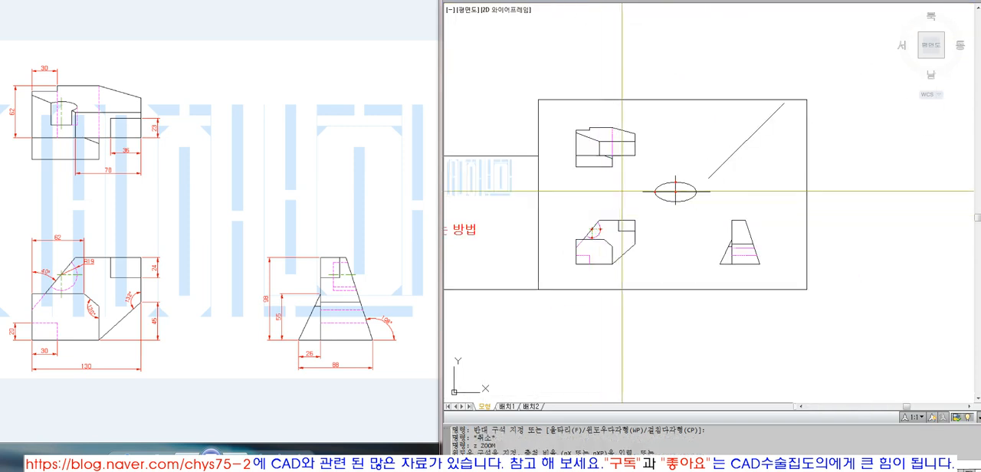
text(z o)
click(663, 100)
key(space)
text(er)
key(Escape)
key(Escape)
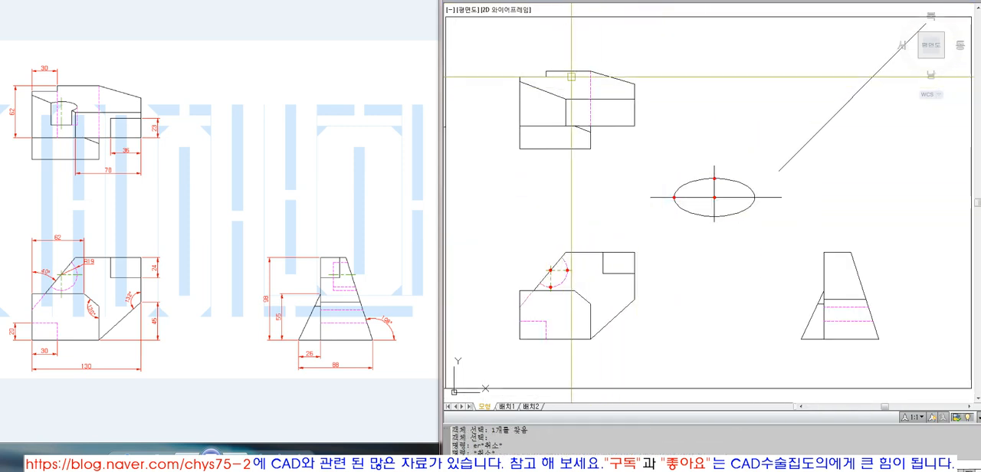
text(e w)
key(Return)
click(483, 47)
click(903, 359)
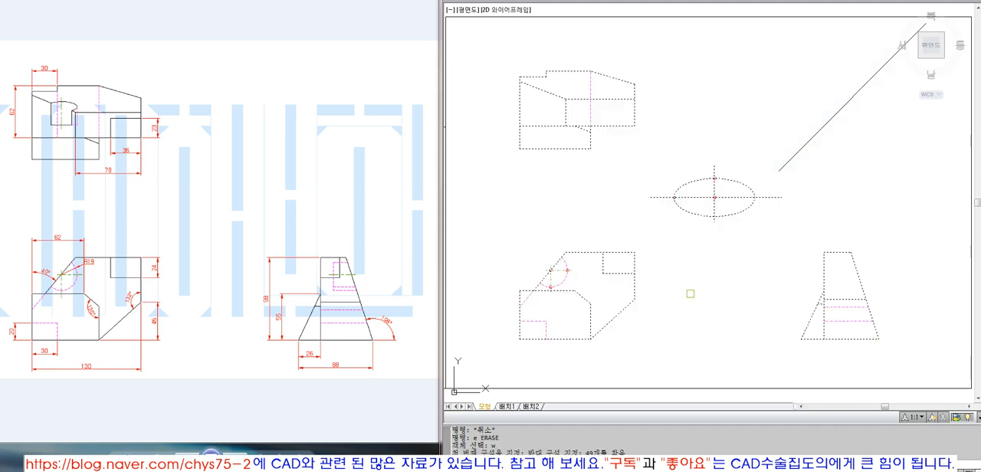
key(Escape)
key(Escape)
Step: Zoom in on the area enclosing the three views and the ellipse
text(z)
click(485, 46)
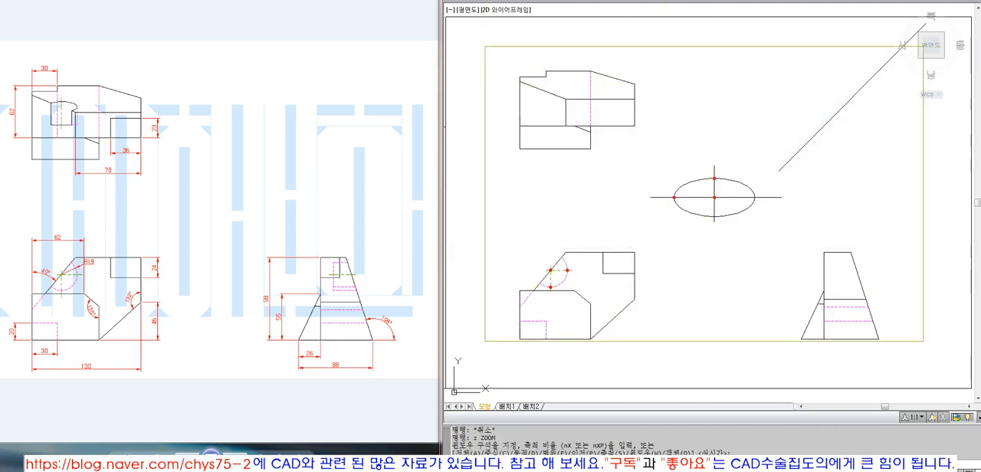
click(917, 356)
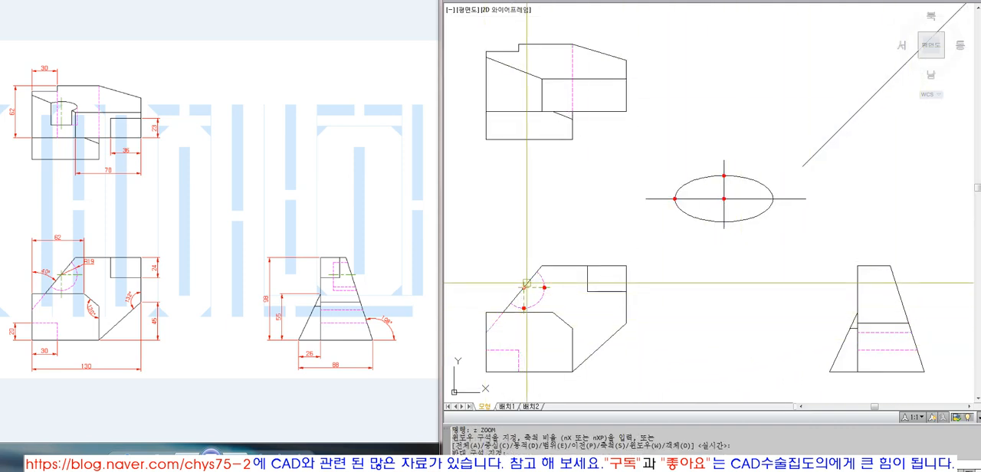
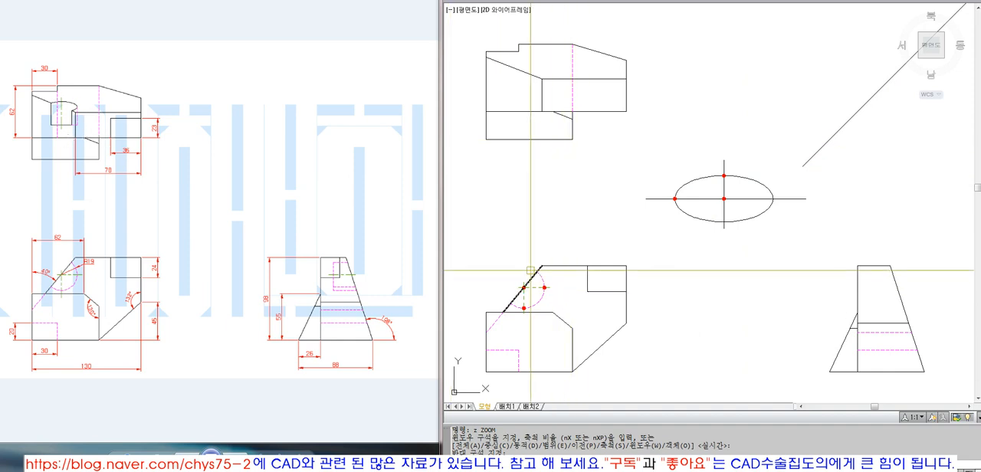
Step: Draw a vertical projection line from the front view arc's center toward the top view and extend it to the top view's upper edge
text(l)
key(Return)
click(545, 62)
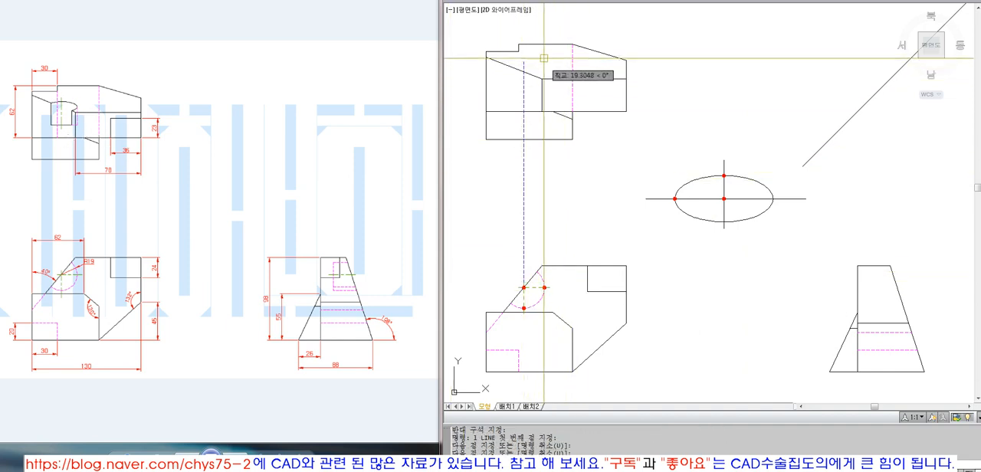
key(Return)
text(ex)
key(Return)
click(545, 45)
key(Return)
click(534, 59)
click(520, 67)
key(Return)
Step: Change the vertical projection line to a center line and trim it to the top view's outline
click(523, 88)
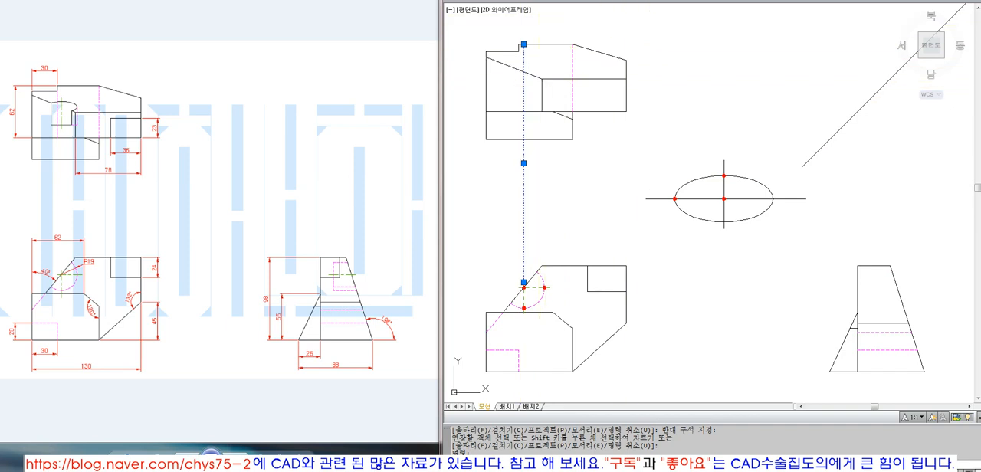
click(655, 1)
click(664, 13)
key(Escape)
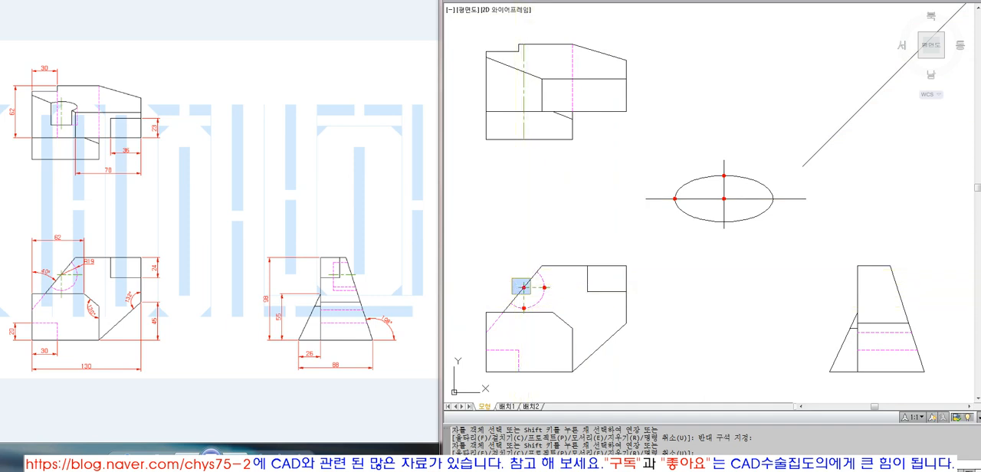
click(530, 294)
key(Escape)
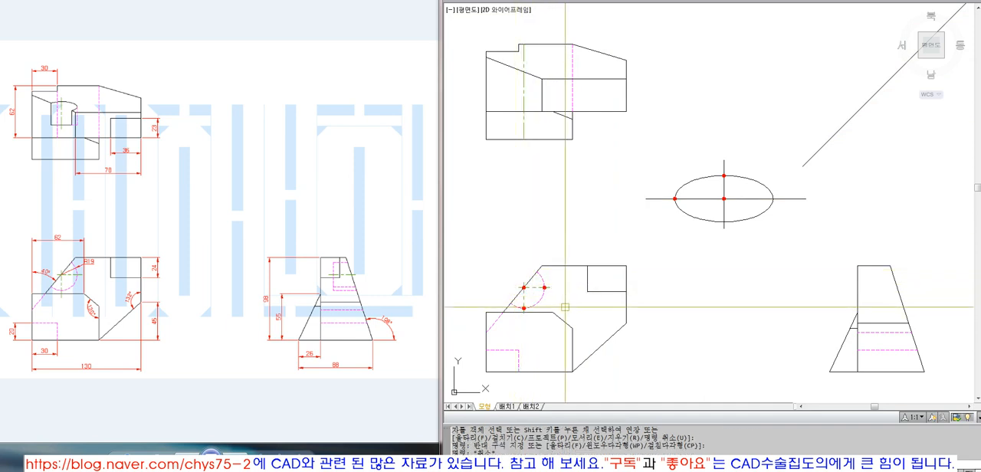
Step: Place a single-line text "sdfsde" at height 10 above the front view
text(text)
key(Return)
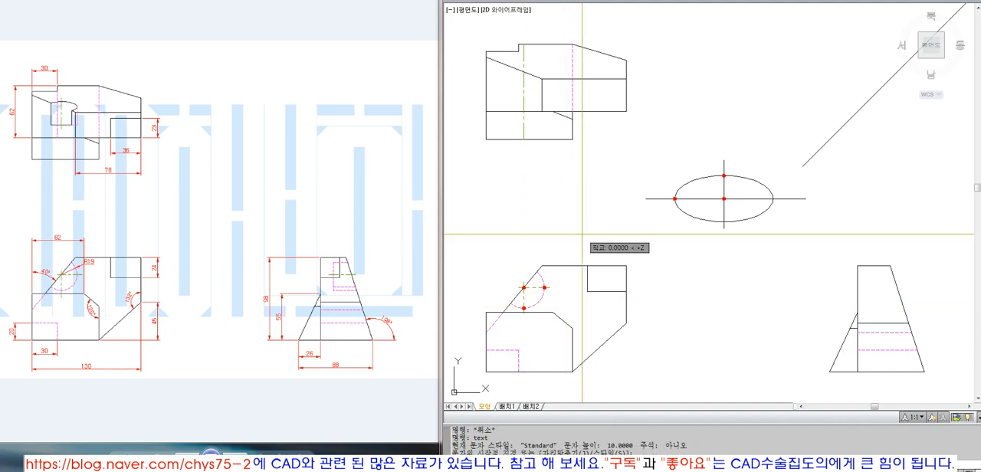
click(582, 234)
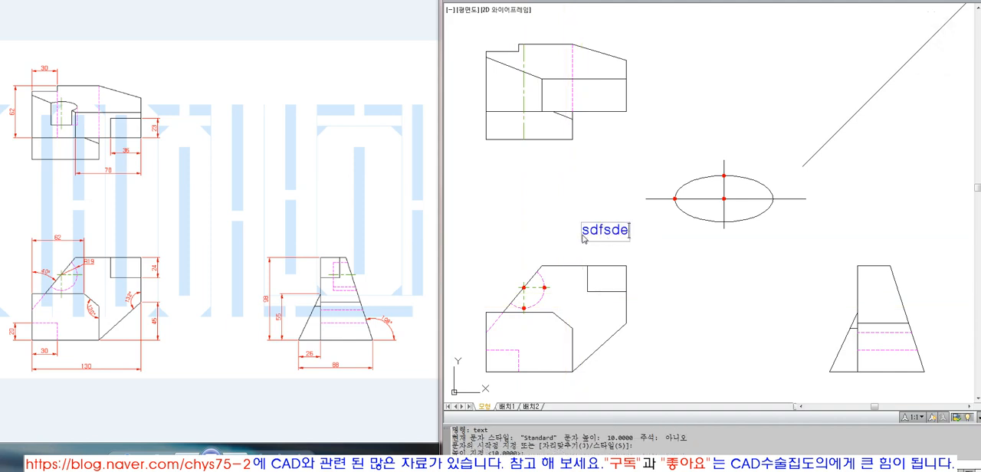
key(Return)
key(Return)
Step: Scale the text by a factor of 0.6 and change its content to A
text(sc)
key(Return)
click(603, 230)
key(Return)
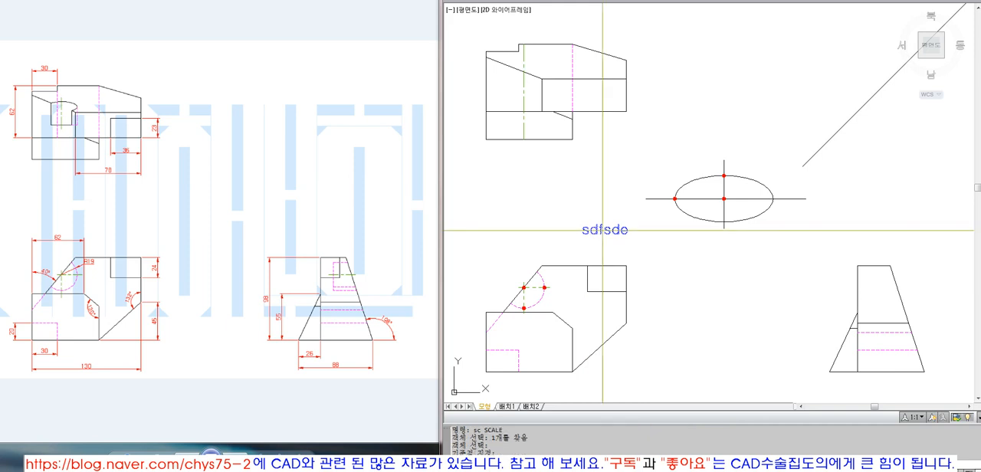
click(587, 232)
text(.6)
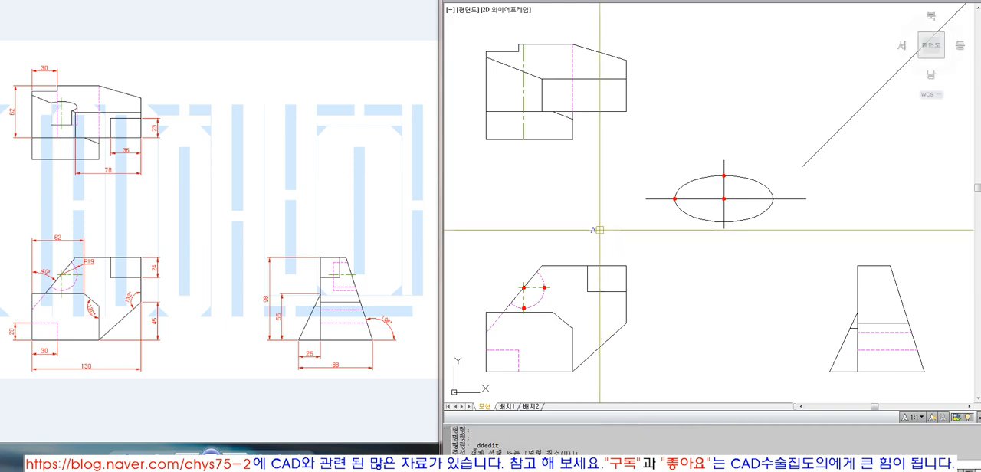
text(M)
Step: Move label A next to the center point of the front view's arc
key(Return)
click(598, 230)
key(Return)
click(747, 271)
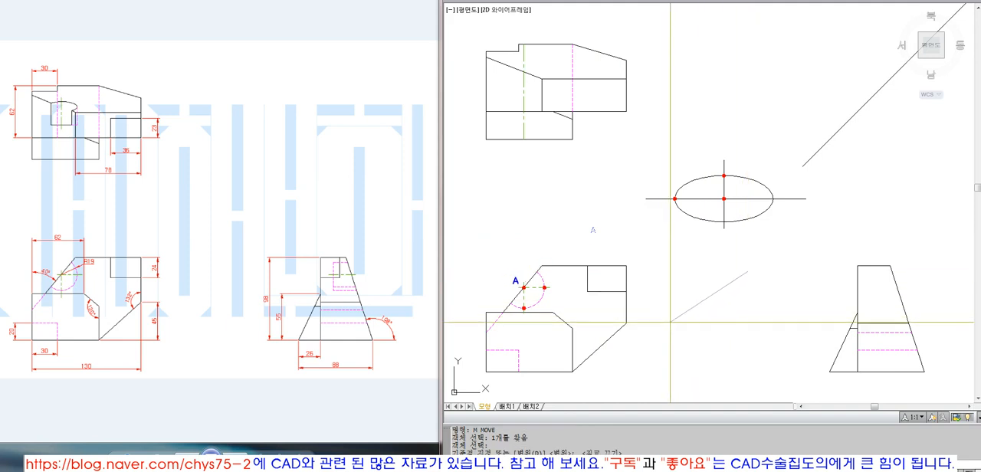
Step: Copy label A to the arc's right quadrant point and change the copy to B
text(co)
key(Return)
click(518, 282)
key(Return)
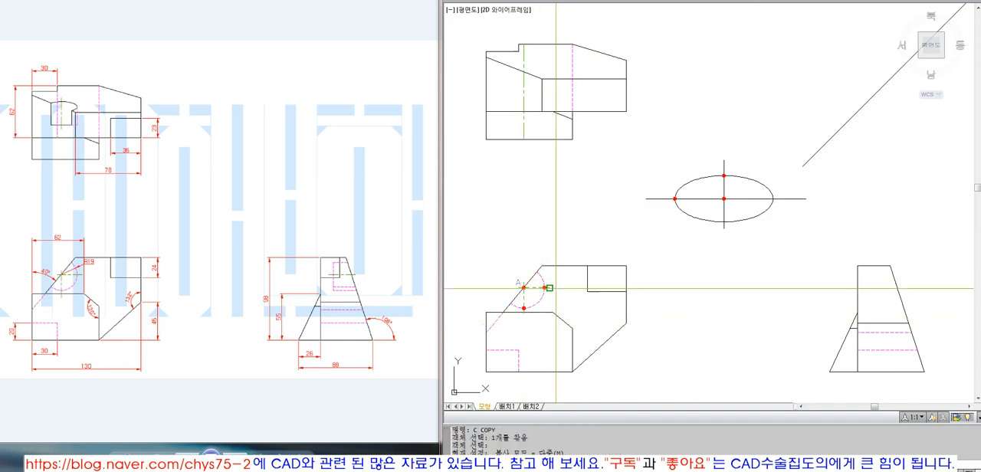
key(F8)
click(630, 340)
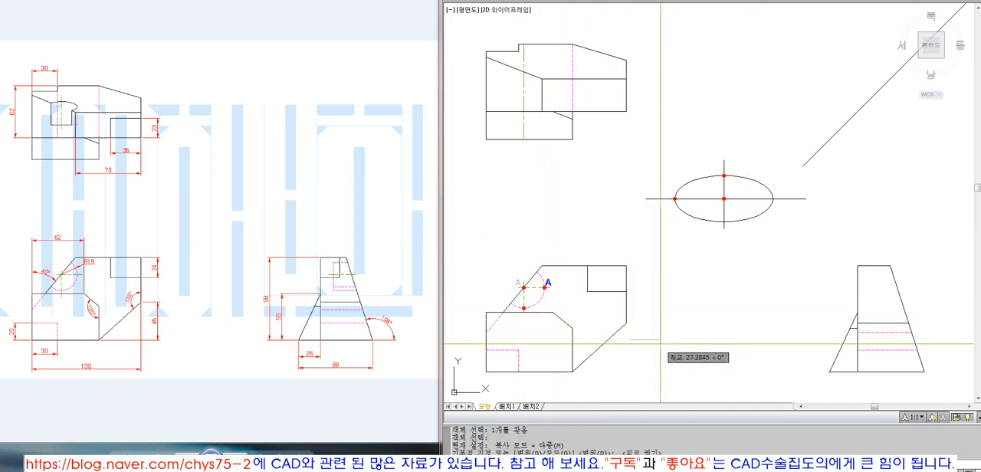
click(662, 342)
key(Return)
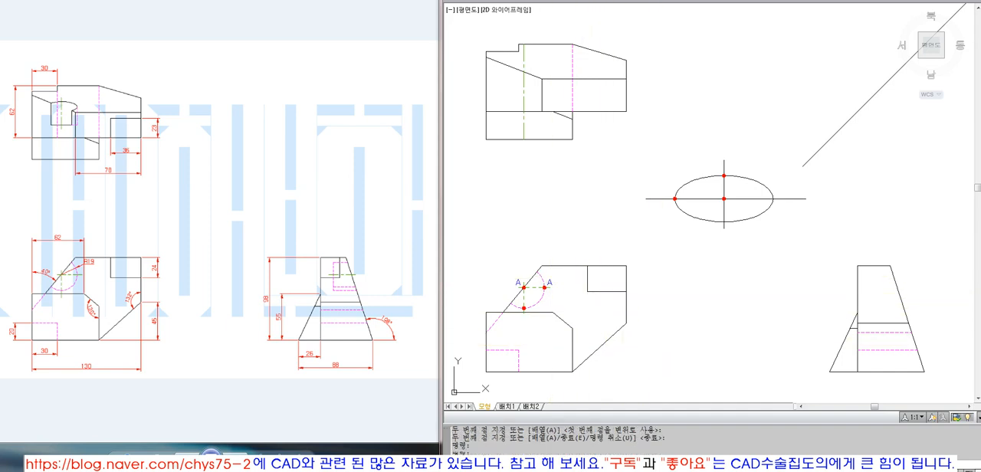
Step: Copy label A below the arc's lower quadrant point and change the copy to C
text(co)
key(Return)
click(518, 283)
key(Return)
click(697, 307)
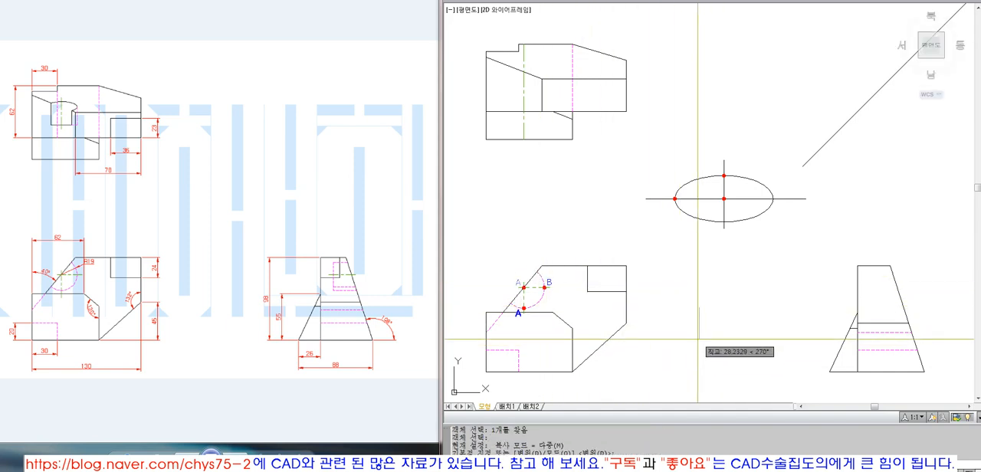
click(698, 341)
key(Return)
double_click(518, 319)
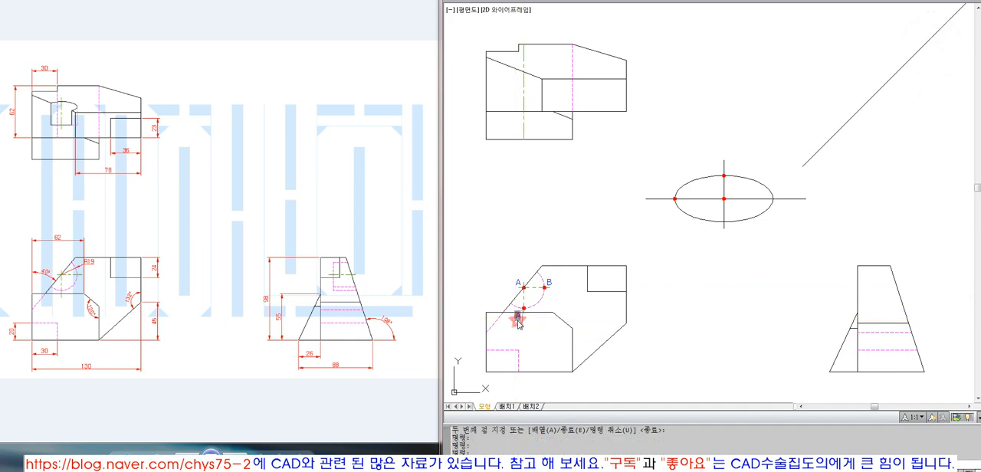
text(C)
key(Return)
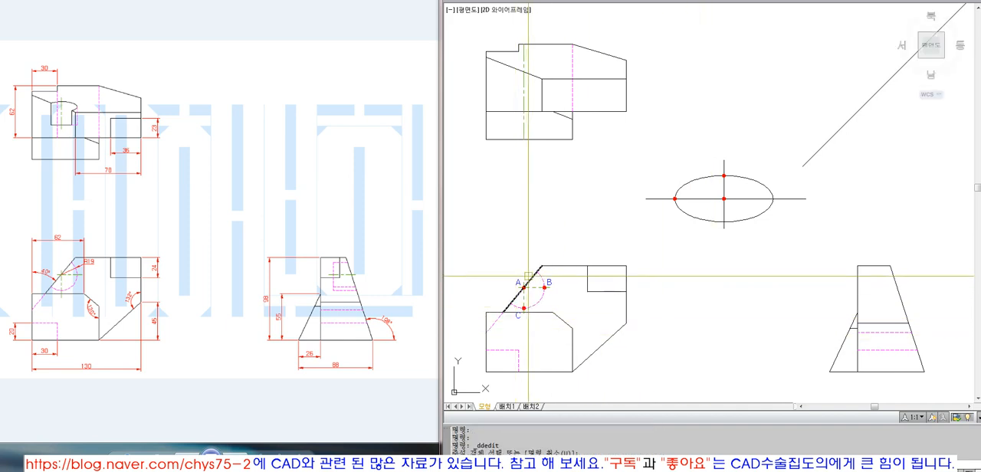
text(C)
key(Return)
text(W)
key(Return)
key(Escape)
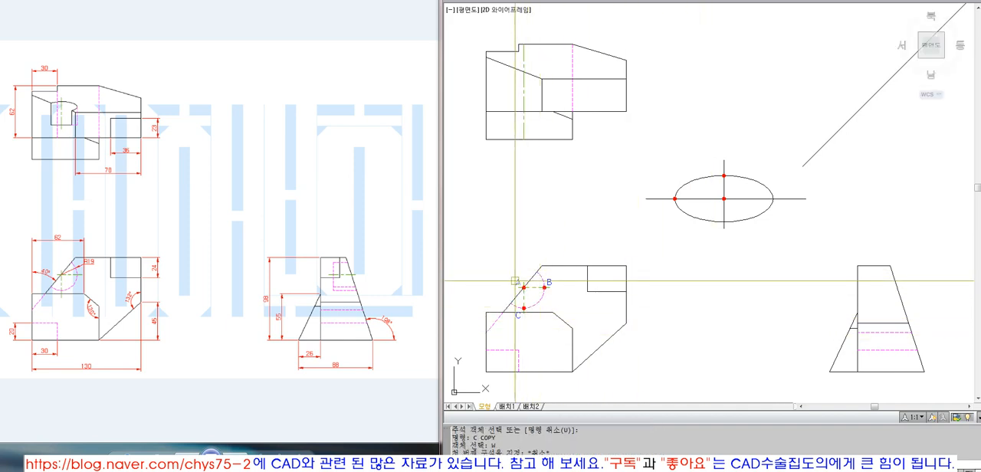
Step: Draw a vertical projection line from point B up to the top view's upper edge
text(L)
key(Return)
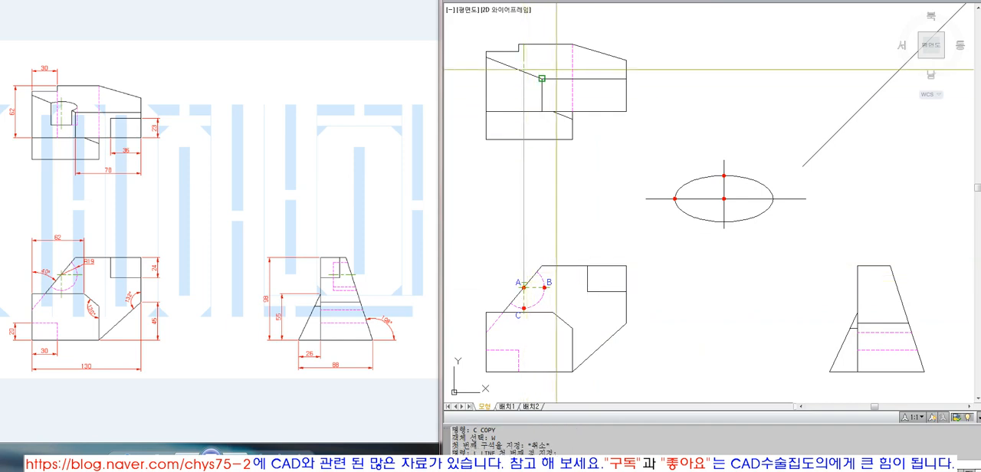
click(523, 45)
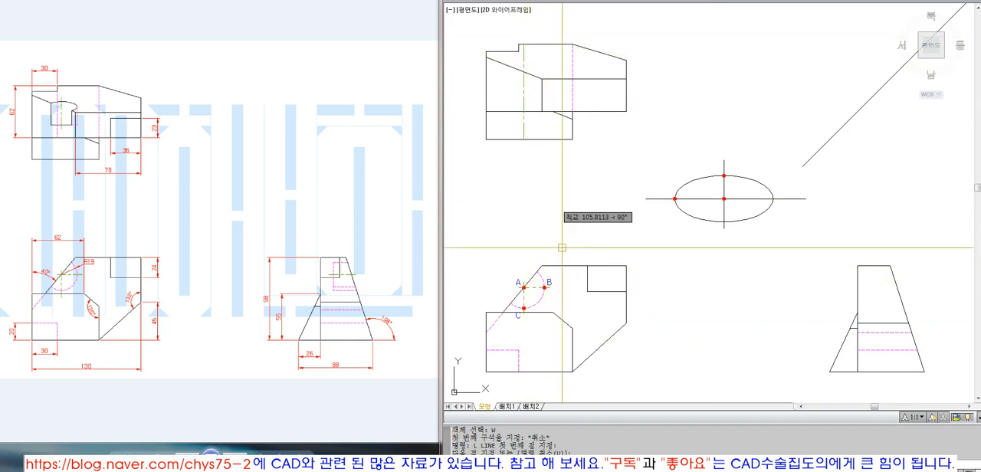
click(544, 287)
click(543, 44)
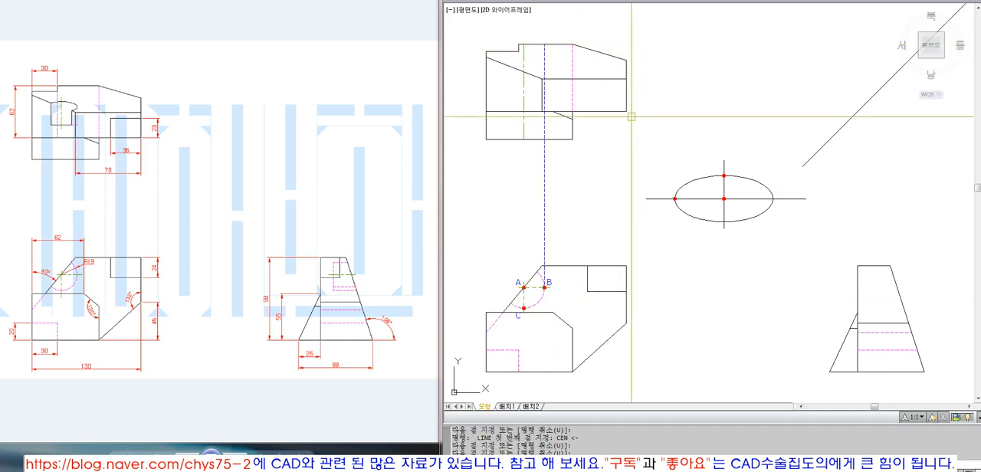
click(524, 305)
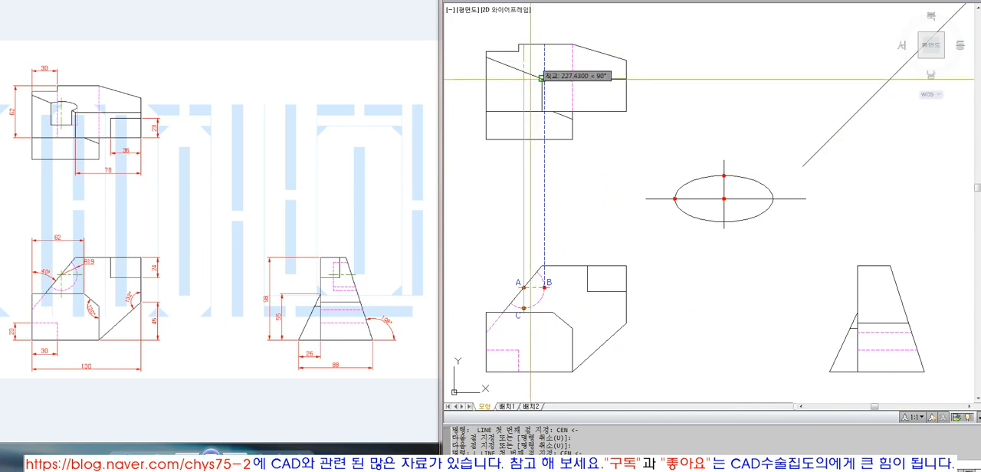
key(Escape)
key(Escape)
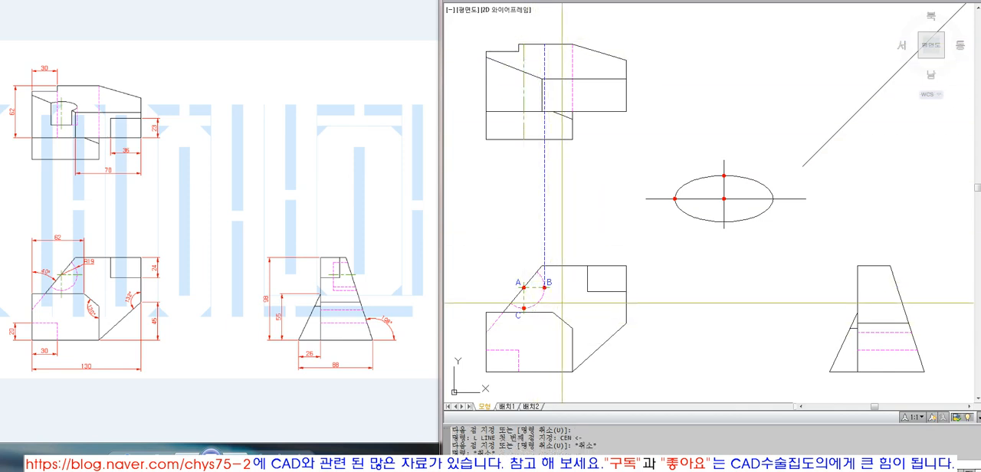
Step: Draw a horizontal projection line from point B toward the side view and extend it to the side view's slanted edge
text(L)
key(Return)
text(CEN)
key(Return)
click(545, 288)
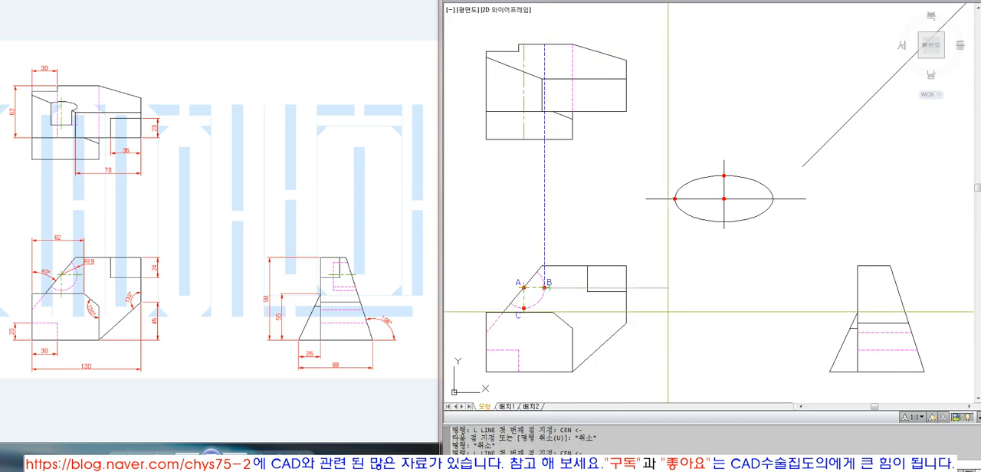
text(EX)
key(space)
click(896, 294)
key(space)
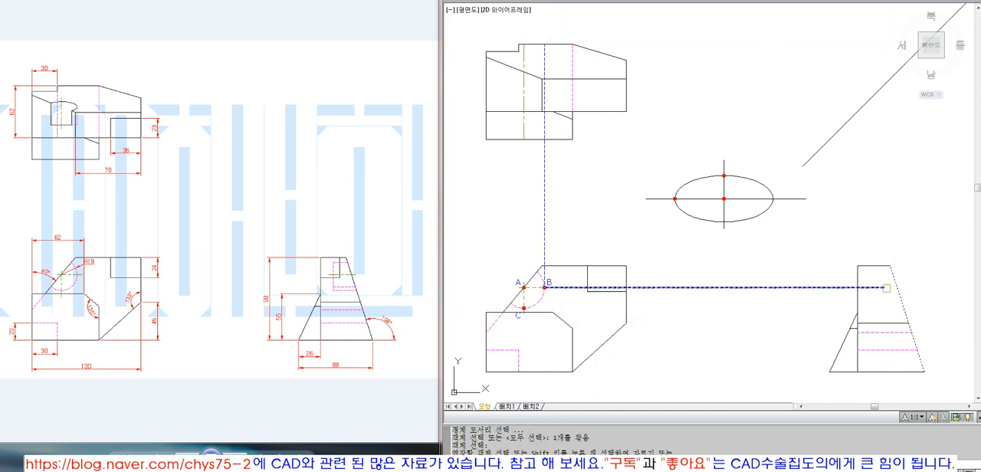
click(885, 287)
key(space)
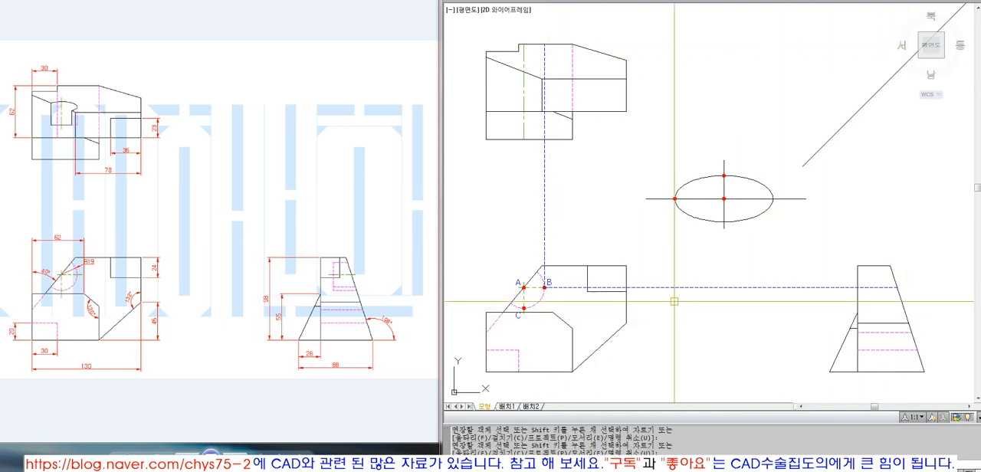
Step: Match the horizontal projection line's properties to the top view's center line
text(MA)
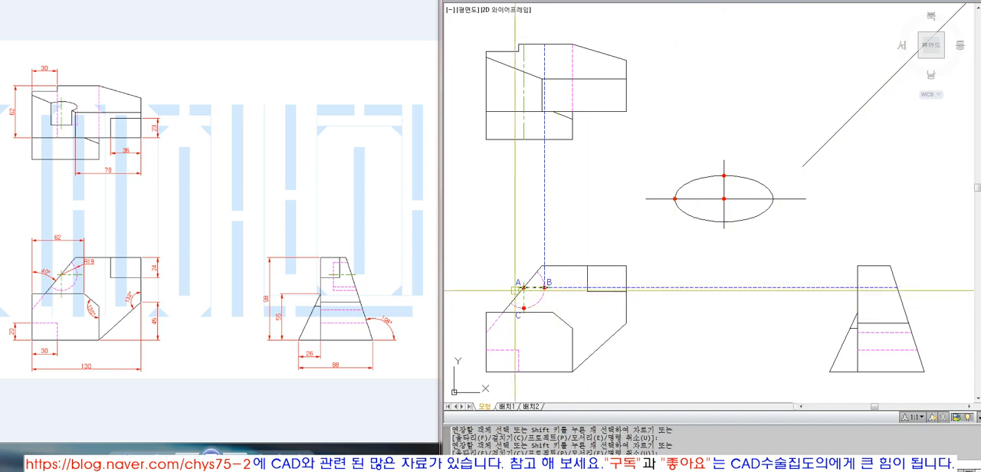
key(space)
click(707, 198)
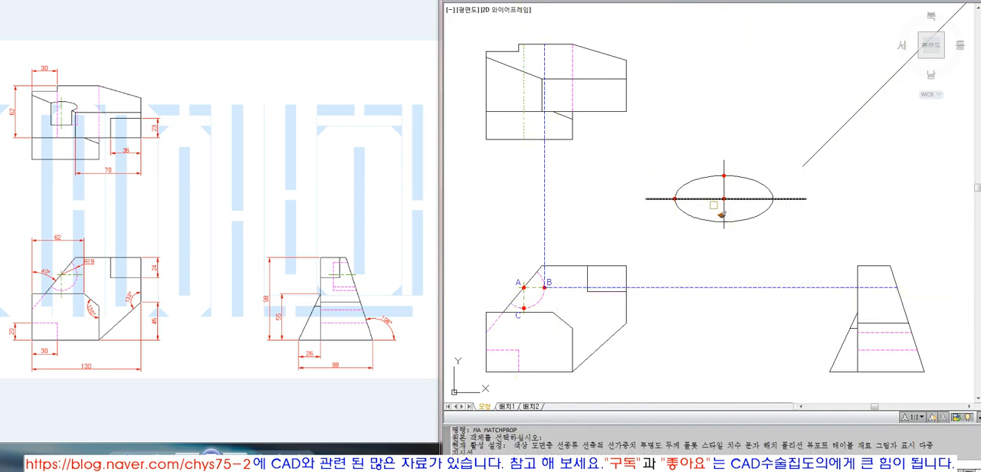
click(814, 289)
key(space)
Step: Trim the horizontal center line back to the side view's vertical edge
text(TR)
key(space)
click(858, 294)
key(space)
click(754, 288)
key(space)
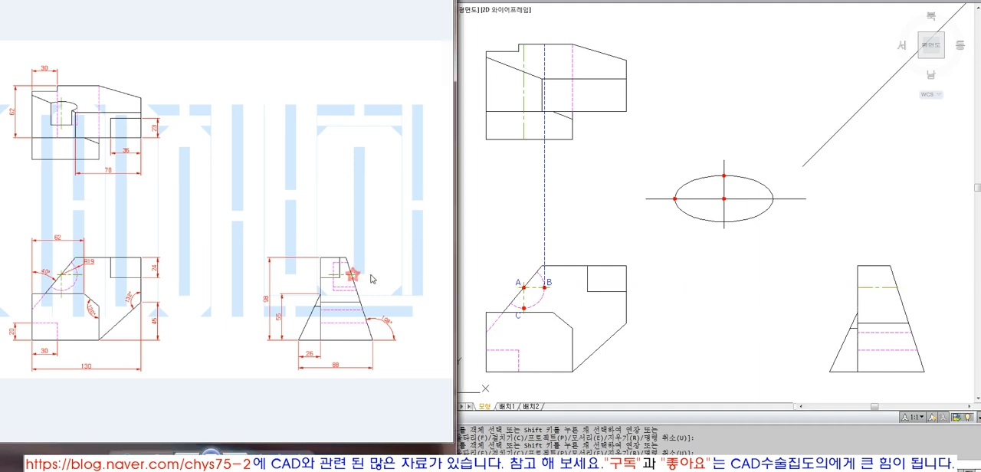
Step: Stretch the side view's center line 5 units past the slanted edge
click(874, 288)
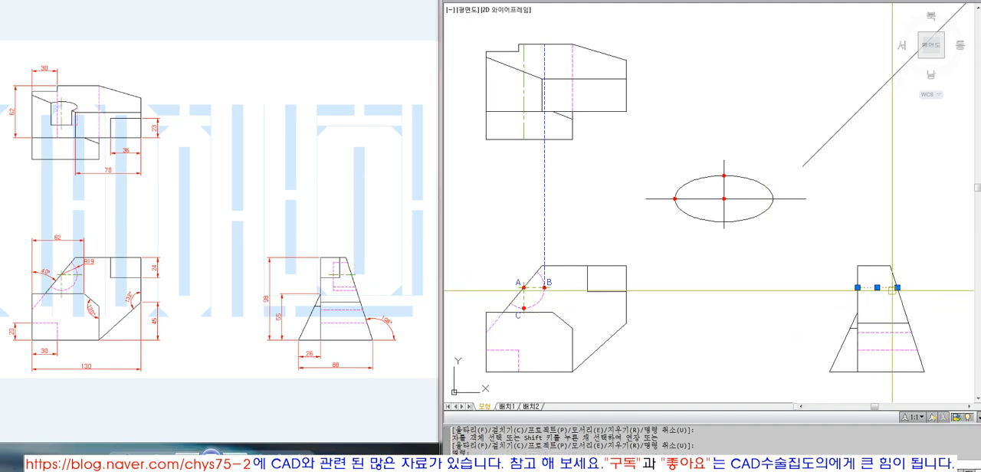
click(897, 288)
key(Escape)
key(Escape)
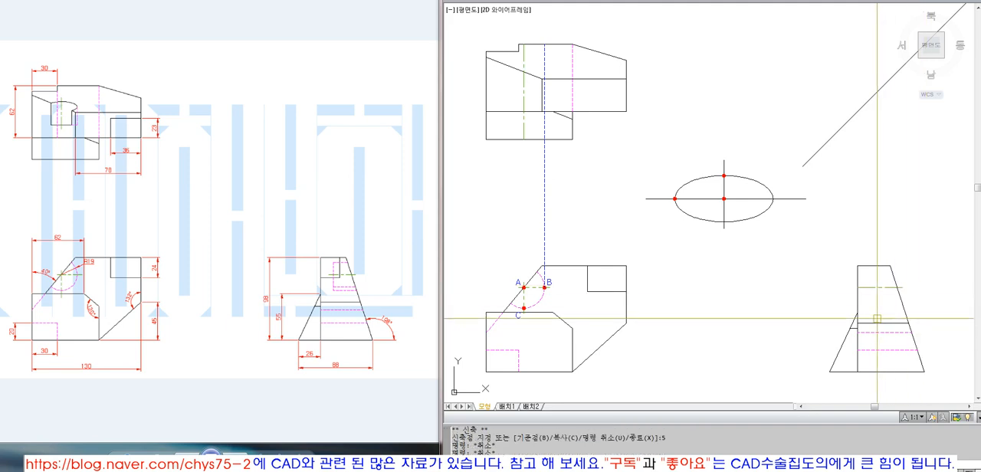
Step: Draw projection lines from point B horizontally to the side view's slanted edge and vertically upward from that intersection
text(l)
key(Return)
click(545, 287)
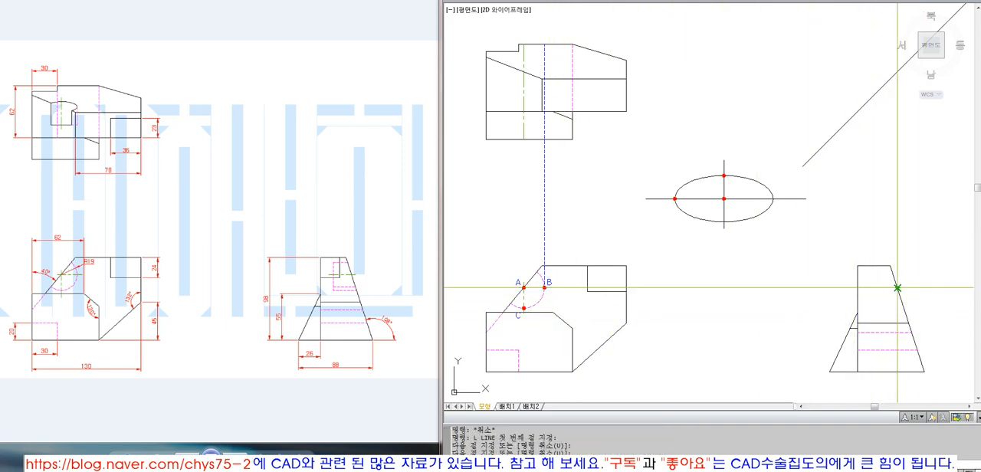
click(897, 288)
click(897, 187)
key(Return)
Step: Extend the vertical projection line above the side view to the diagonal projection line
text(ex)
key(Return)
click(895, 73)
key(Return)
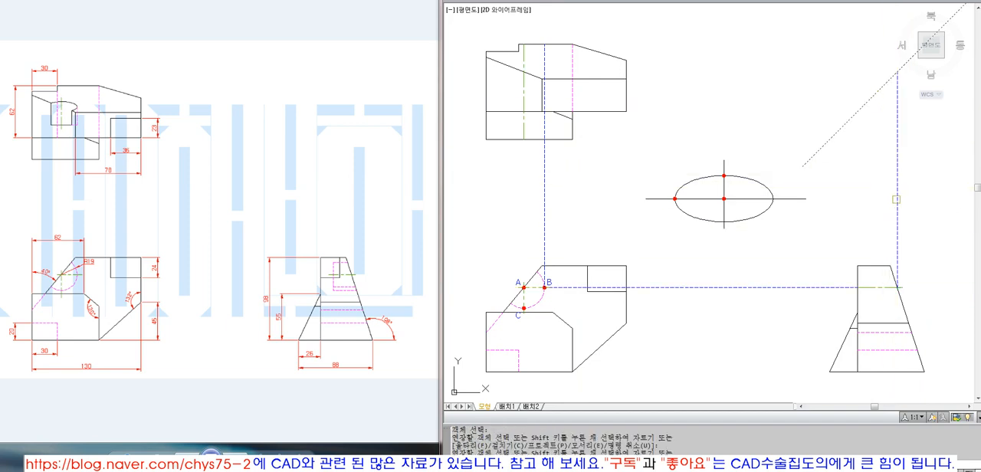
key(Return)
middle_drag(895, 199, 894, 213)
click(893, 206)
key(Escape)
key(Escape)
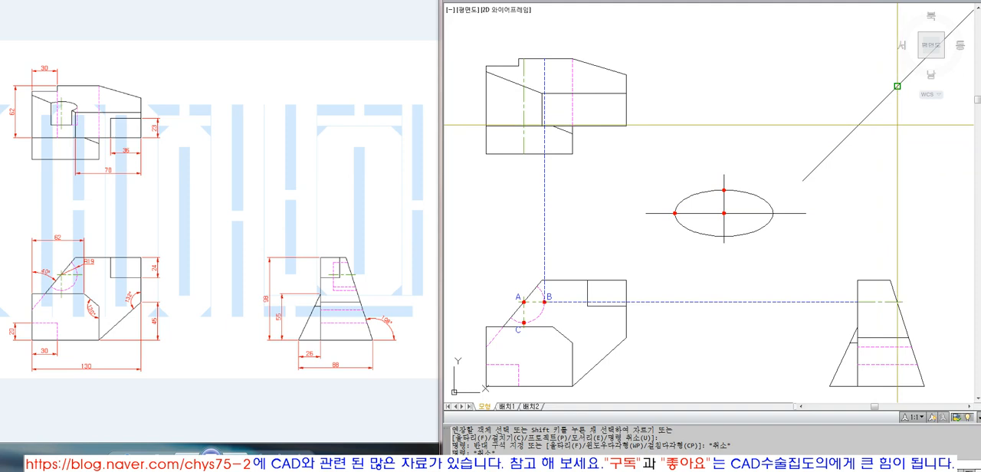
Step: Draw a horizontal projection line from the diagonal's intersection into the top view and extend it to that view's outer vertical edge
text(l)
key(Return)
click(897, 86)
click(488, 86)
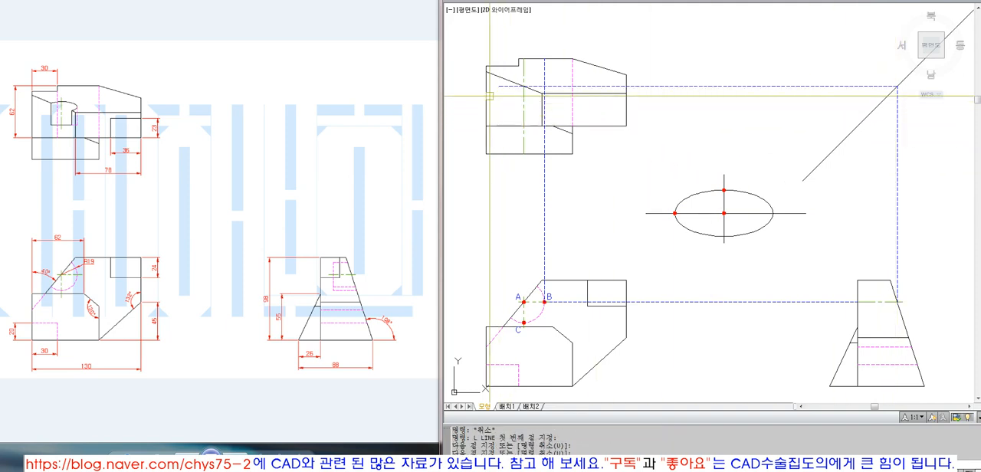
text(ex)
key(Return)
key(Return)
click(502, 87)
key(Return)
Step: Match the properties of the horizontal line through the top view to the vertical center line
text(ma)
key(Return)
click(523, 98)
click(501, 85)
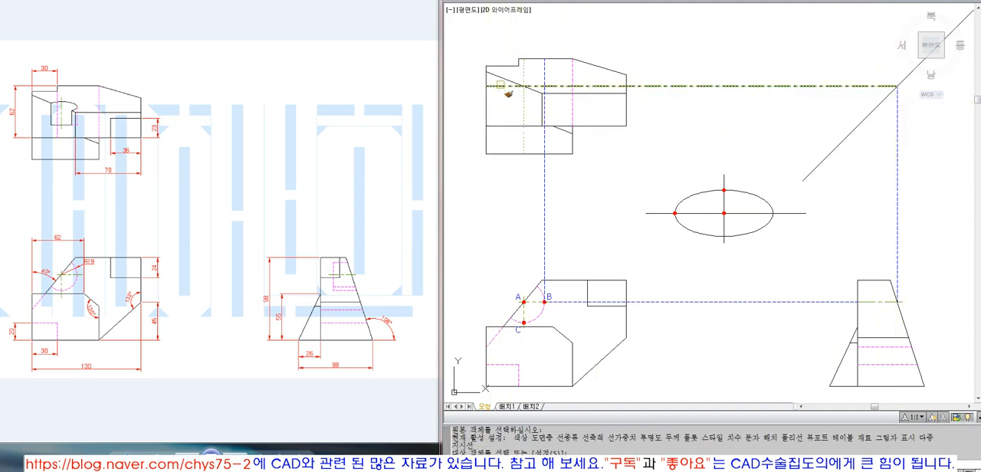
click(500, 85)
click(497, 85)
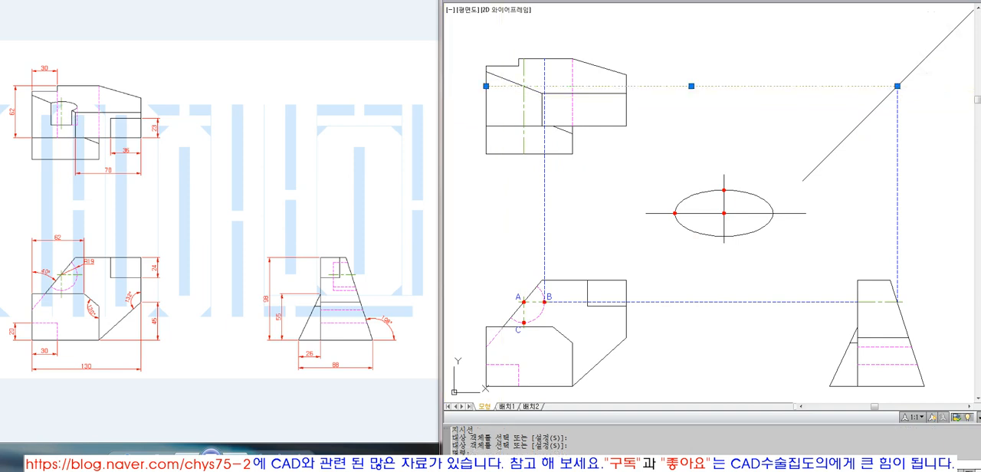
key(Escape)
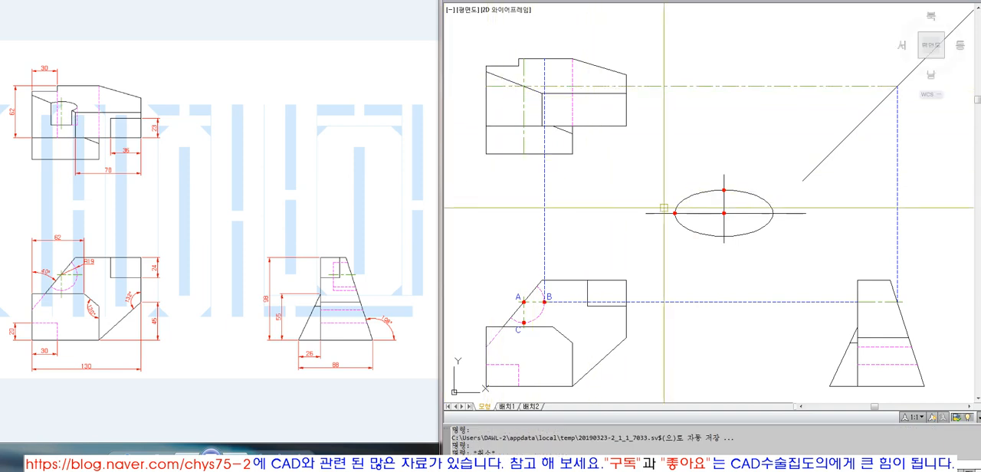
click(528, 295)
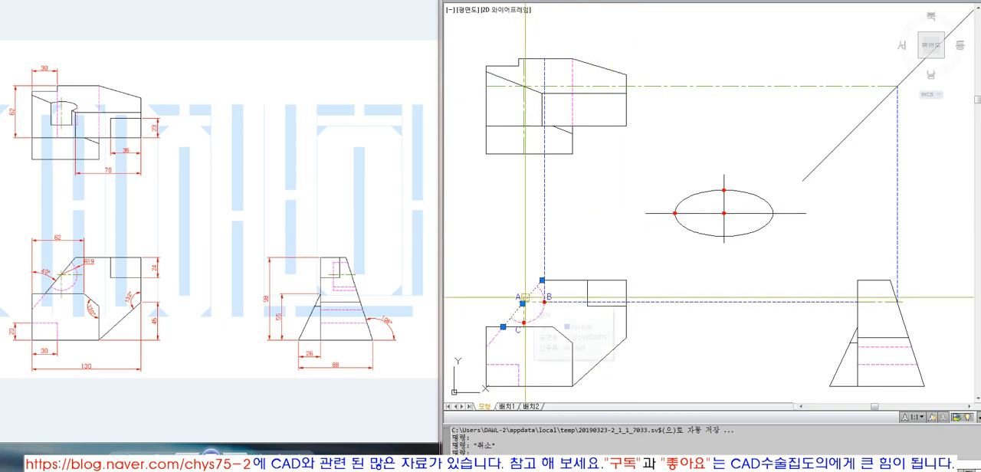
key(Escape)
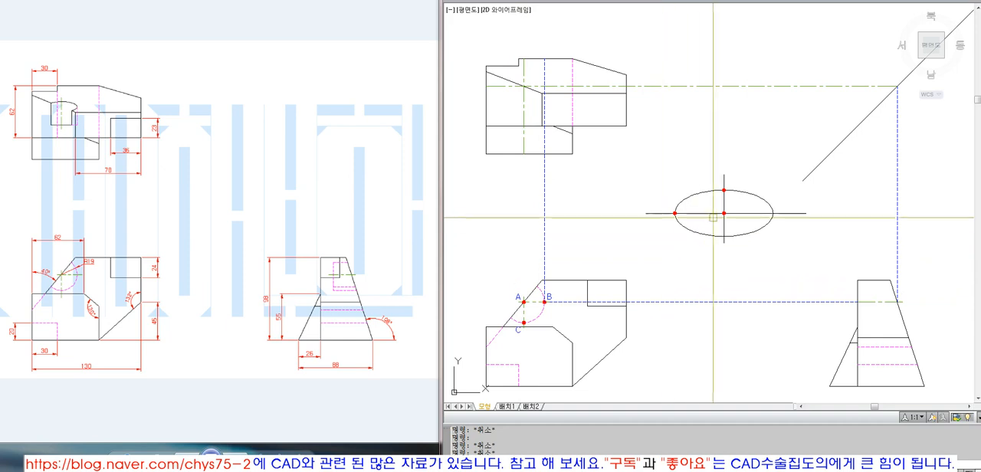
Step: Copy the red dot from the ellipse's center to the top view's center-line intersection, the diagonal's intersection and the side view's slanted edge
key(space)
click(718, 202)
click(737, 229)
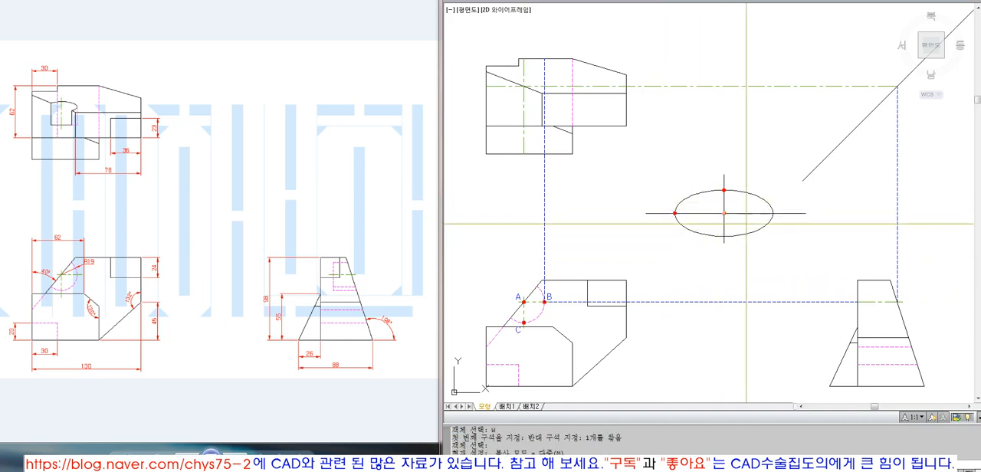
key(space)
text(CEN)
key(space)
click(724, 213)
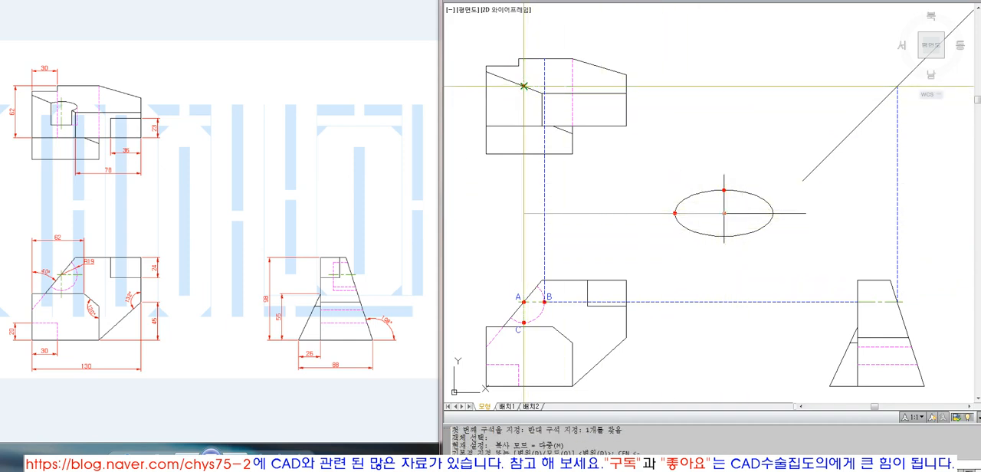
click(523, 85)
click(897, 86)
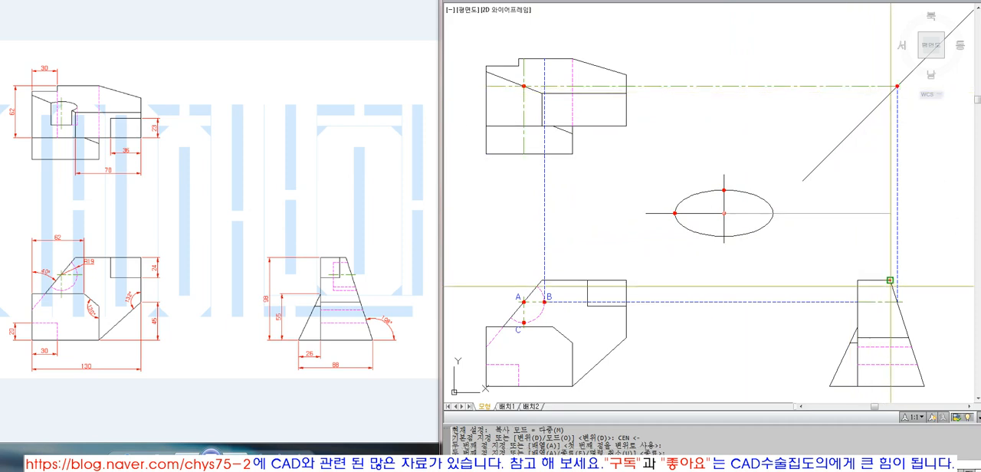
click(897, 302)
key(space)
Step: Copy the front view's label A to the outer side of the dot on the side view's slanted edge
text(C)
key(space)
click(518, 297)
key(space)
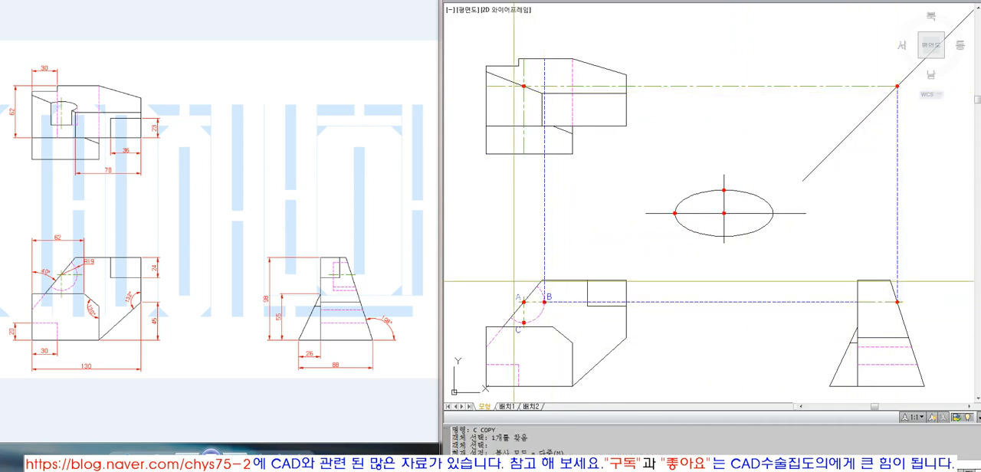
click(518, 302)
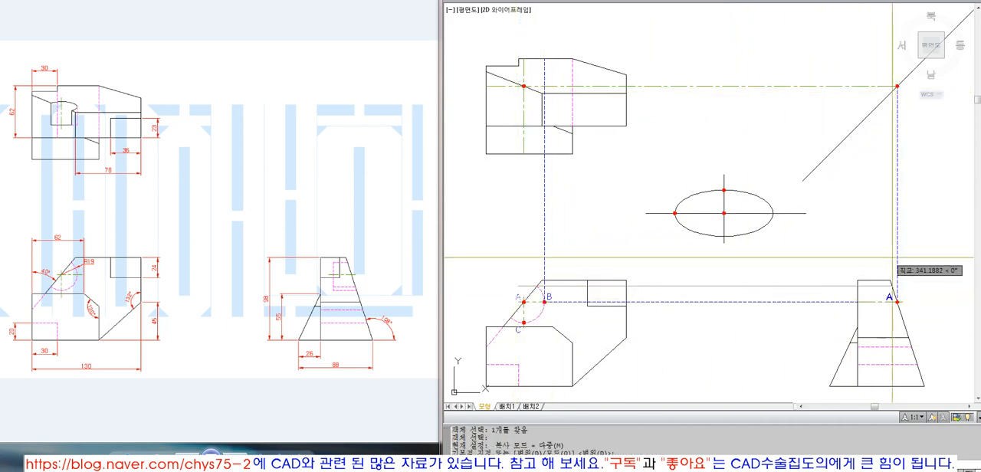
click(904, 300)
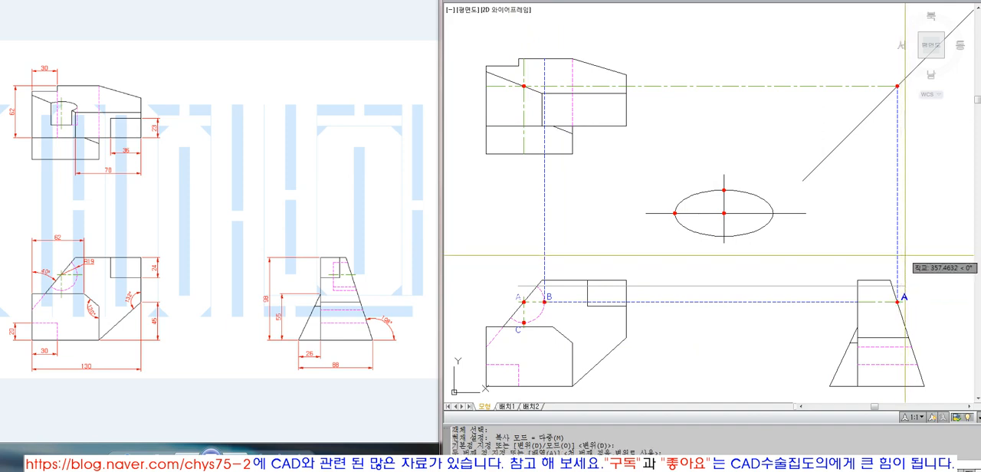
Step: Copy the side view's label A vertically up beside the dot on the diagonal projection line
key(space)
click(904, 297)
key(space)
click(897, 301)
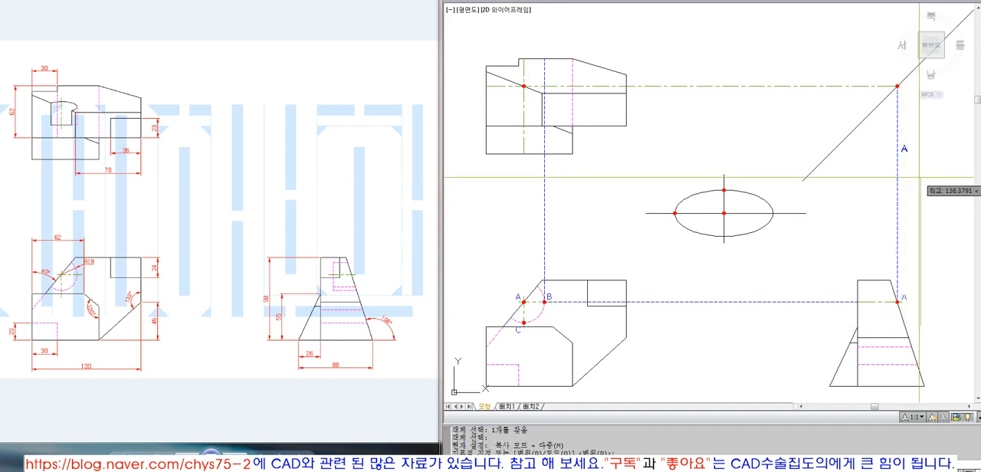
click(910, 122)
key(space)
text(c)
key(space)
click(905, 93)
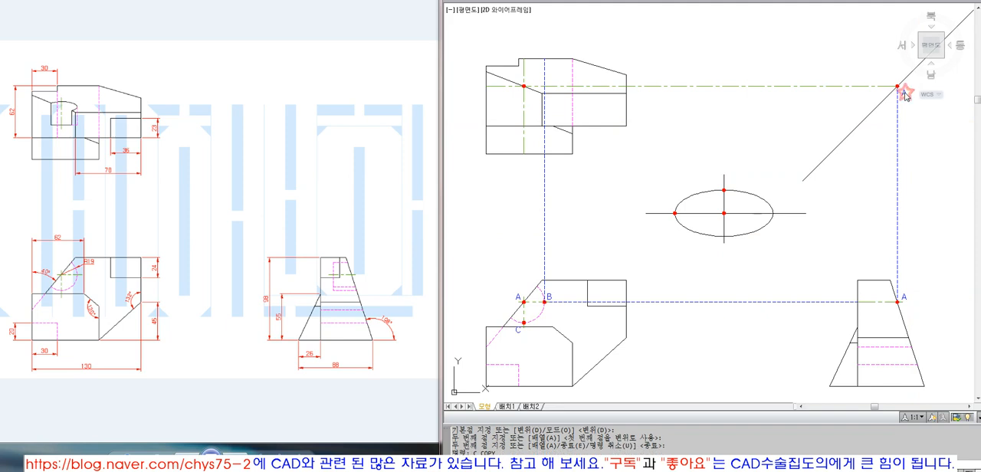
key(Escape)
key(Escape)
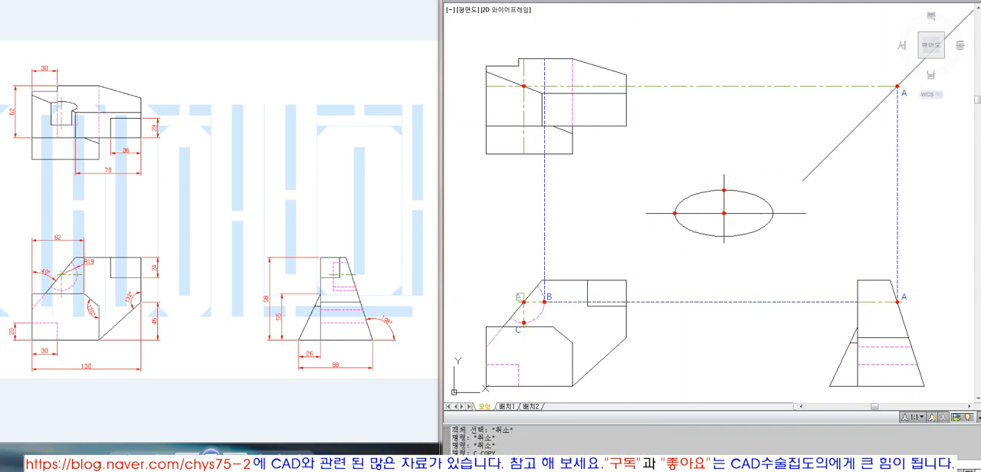
key(Escape)
key(Escape)
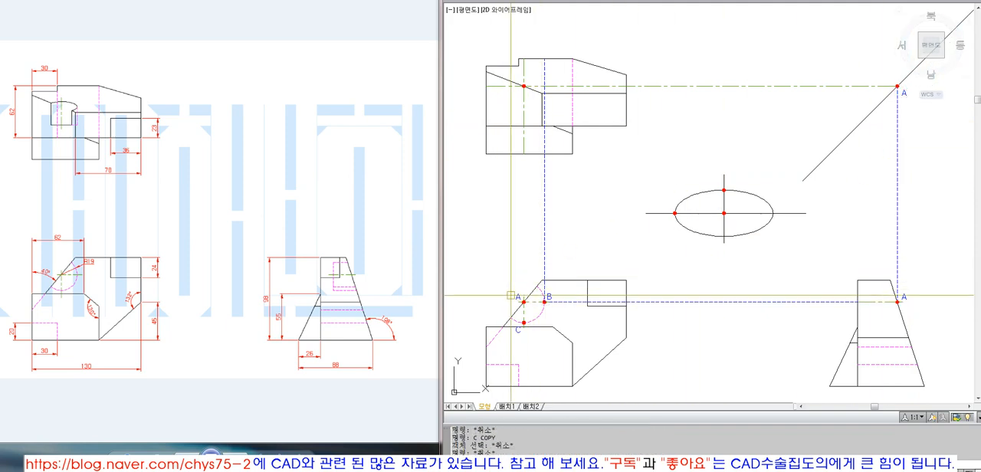
Step: Copy the front view's label A vertically up beside the dot at the top view's center-line intersection
click(523, 301)
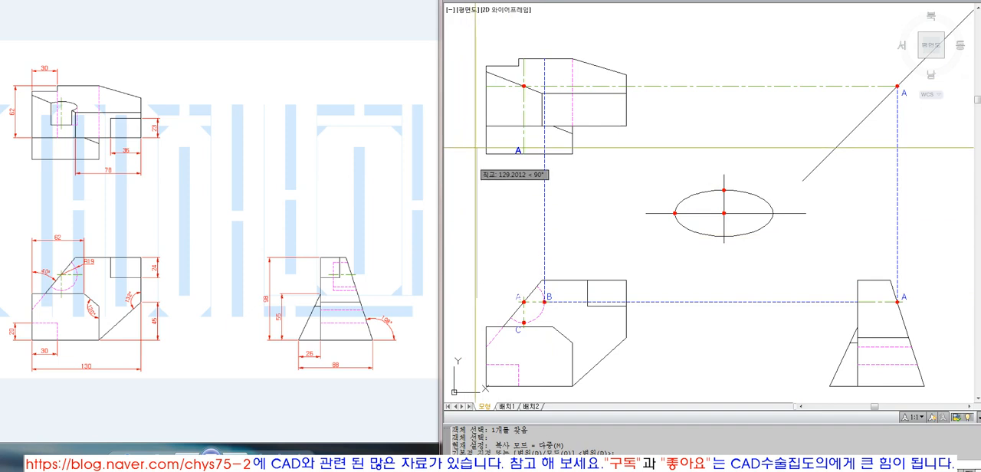
click(524, 86)
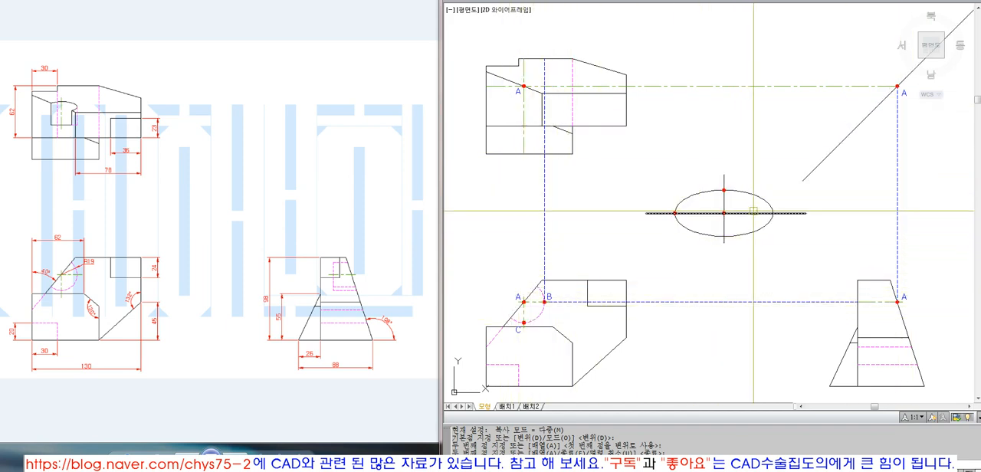
click(737, 195)
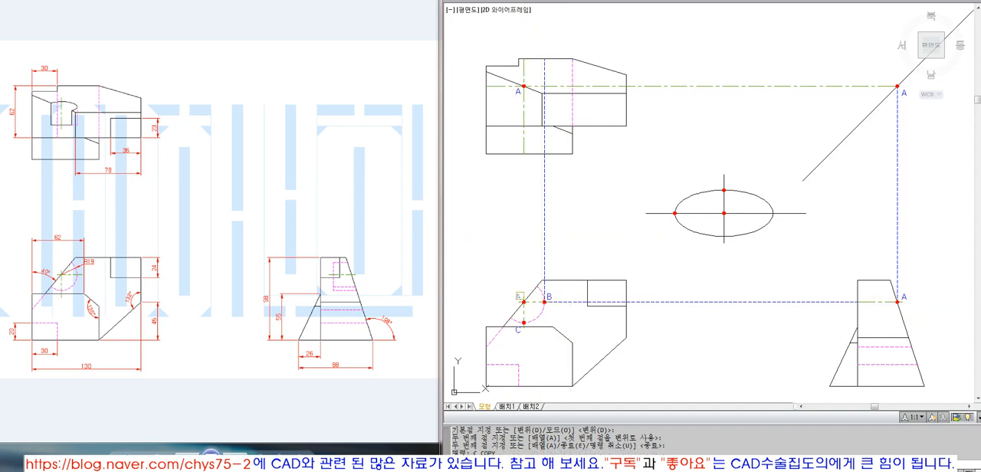
Step: Copy label A to the ellipse's center dot and move the copy slightly below the horizontal axis
key(Return)
click(723, 213)
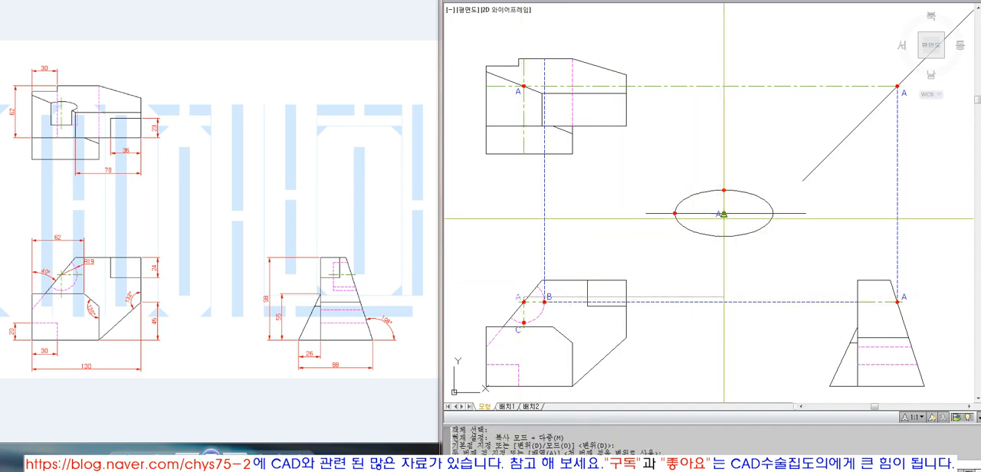
key(Return)
text(m)
key(Return)
click(719, 213)
key(Return)
click(676, 255)
click(676, 262)
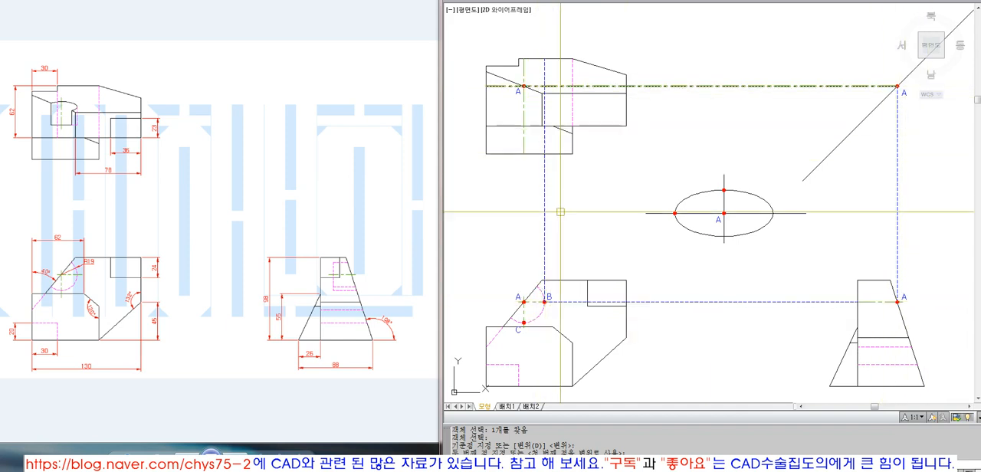
Step: Copy the top view's dot A by its center to the intersection of the horizontal center line and B's vertical projection line
text(c)
key(space)
text(w)
key(space)
click(520, 80)
click(531, 92)
key(space)
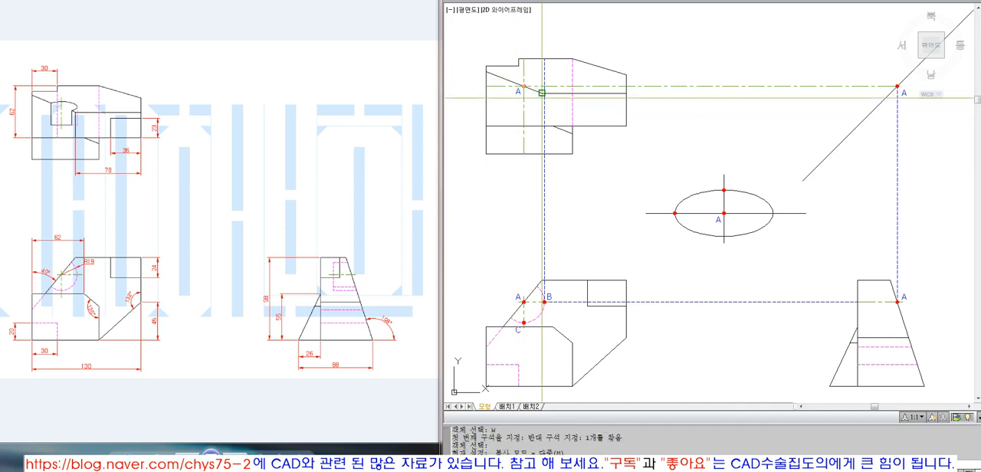
text(cen)
key(space)
click(524, 86)
click(544, 85)
key(space)
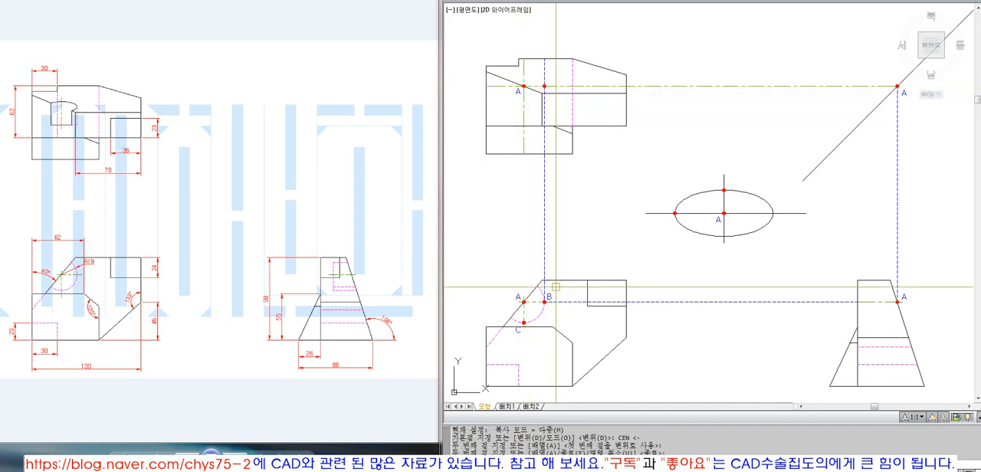
Step: Copy the front view's label B vertically up beside the new dot in the top view
text(c)
key(space)
click(550, 296)
key(space)
click(653, 382)
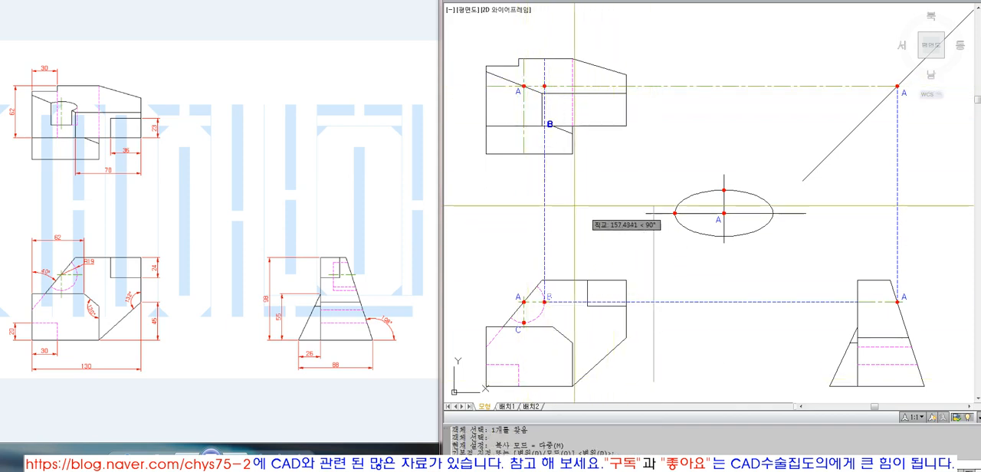
click(548, 169)
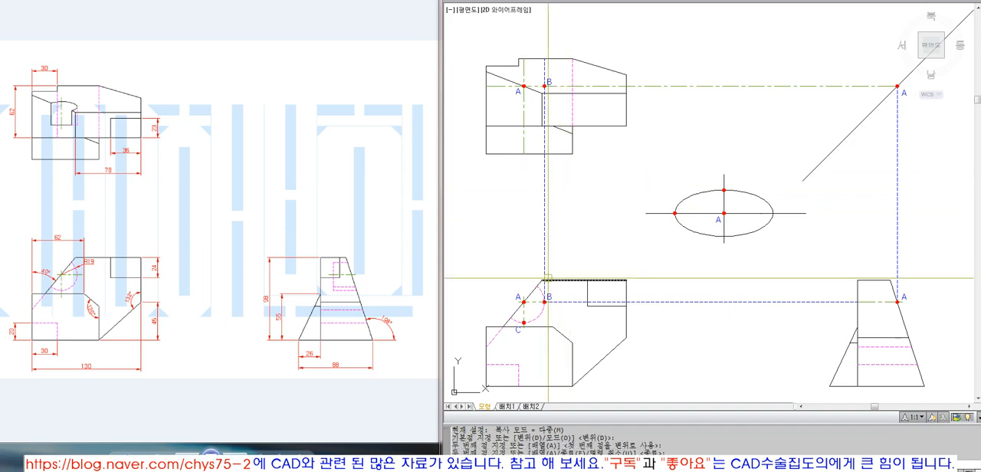
text(c)
key(space)
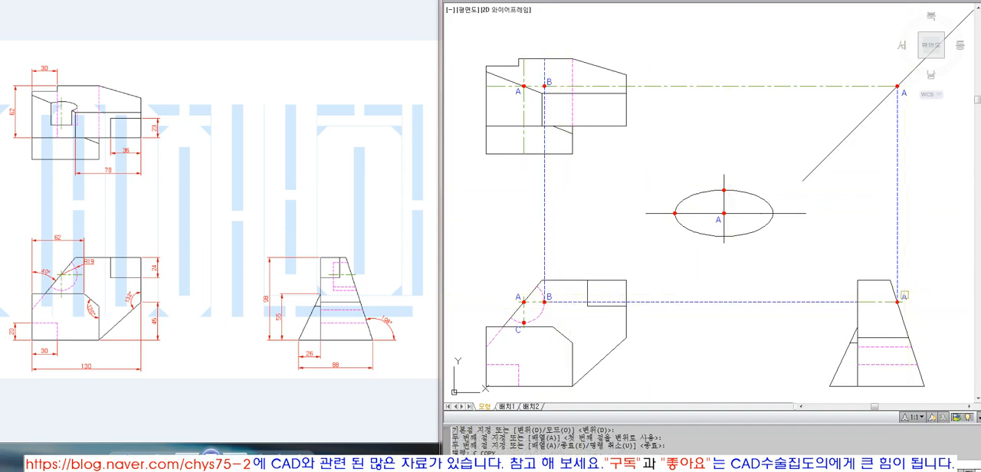
click(904, 296)
key(space)
click(914, 311)
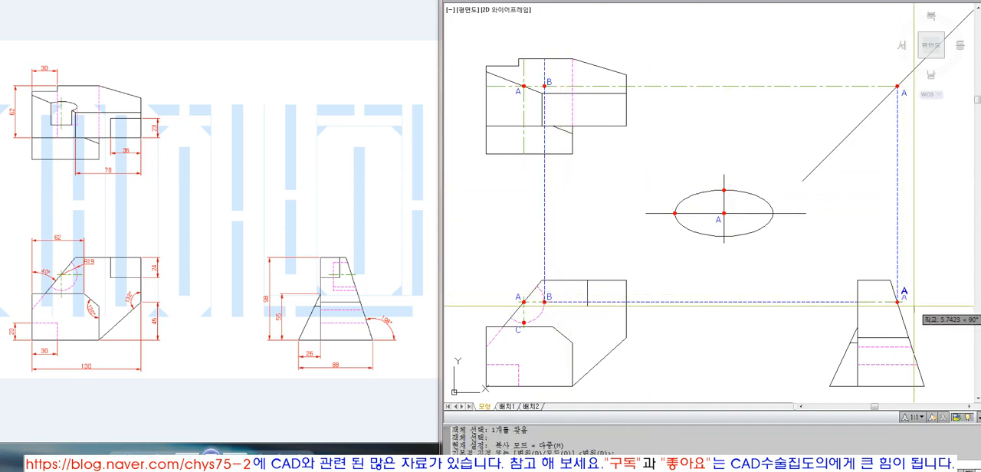
key(Escape)
Step: Copy the side view's label A to the inner side of its dot and change the copy's text to B
text(c)
key(space)
click(905, 296)
key(space)
click(902, 297)
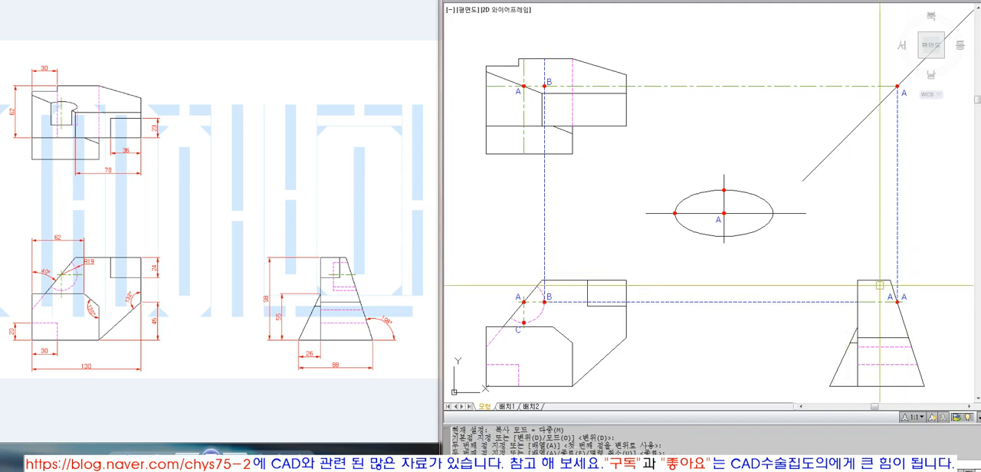
click(890, 297)
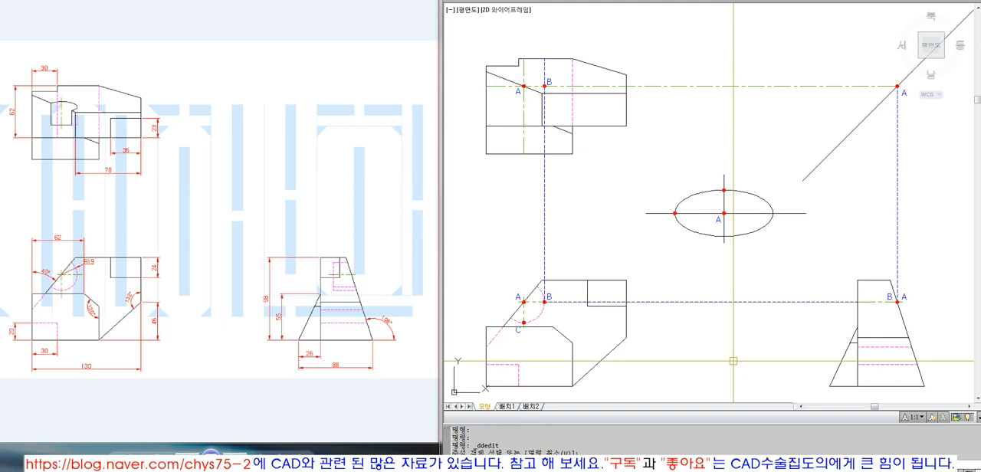
click(534, 302)
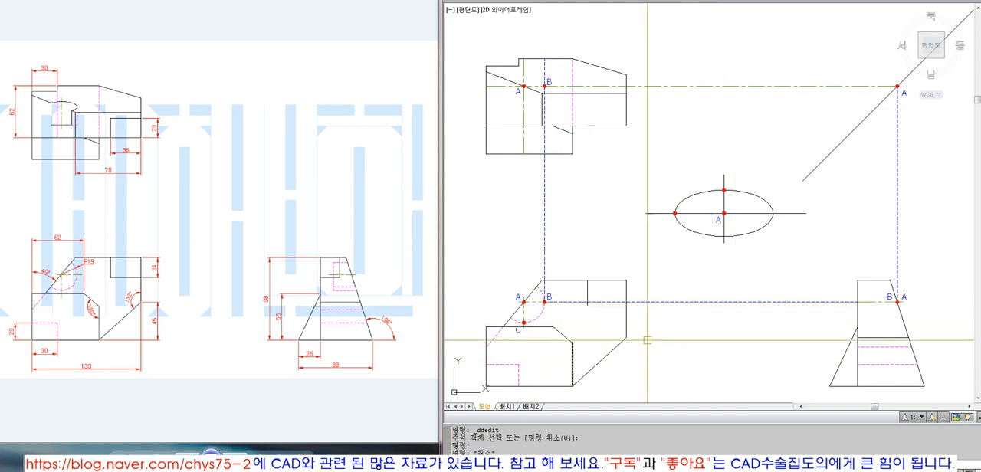
key(Escape)
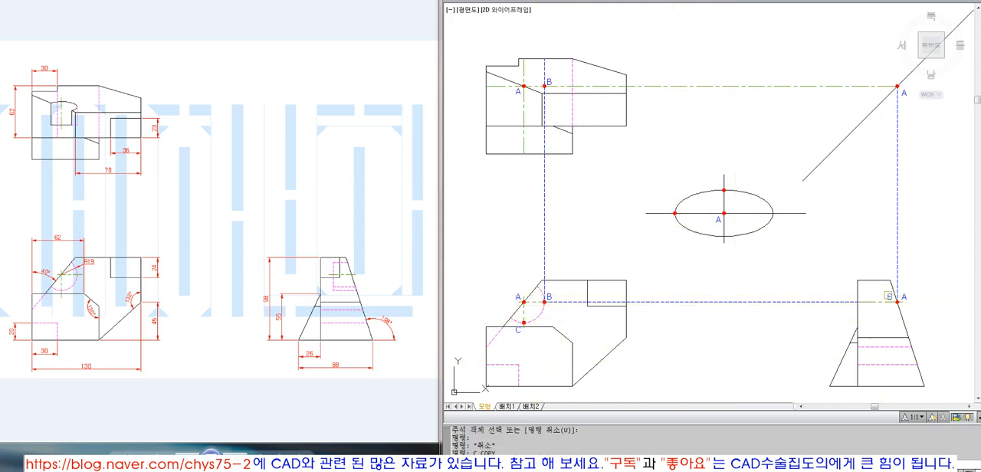
Step: Copy the side view's label B vertically up to the dot on the diagonal projection line
key(Return)
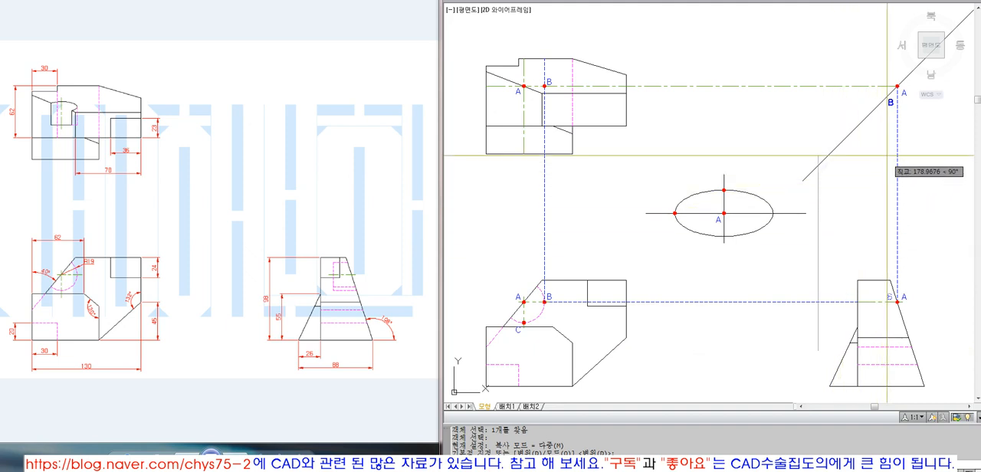
click(896, 87)
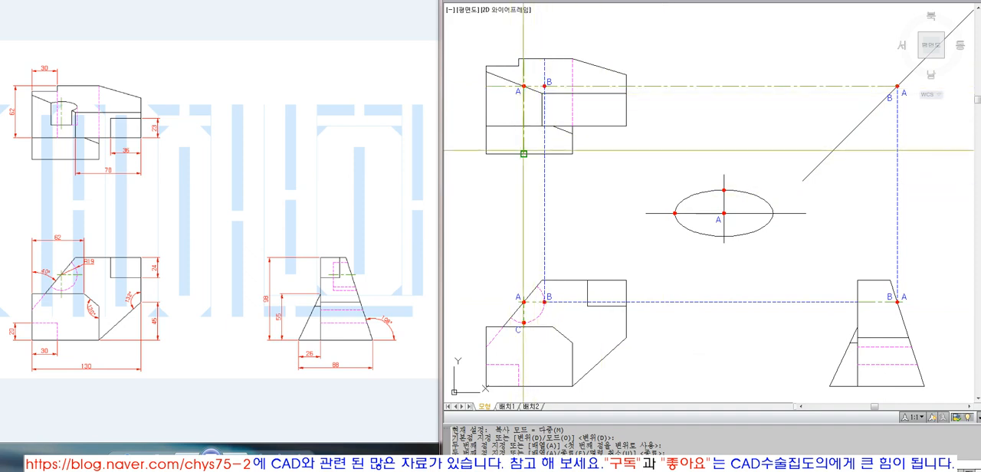
key(Return)
Step: Draw a vertical projection line between the lower end of the top view's center line and point A in the front view
text(l)
key(Return)
click(524, 297)
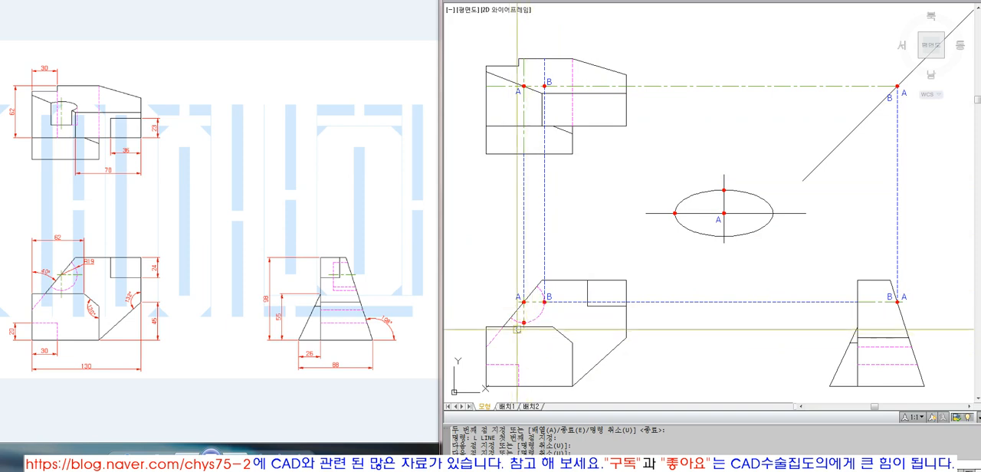
key(Return)
click(523, 117)
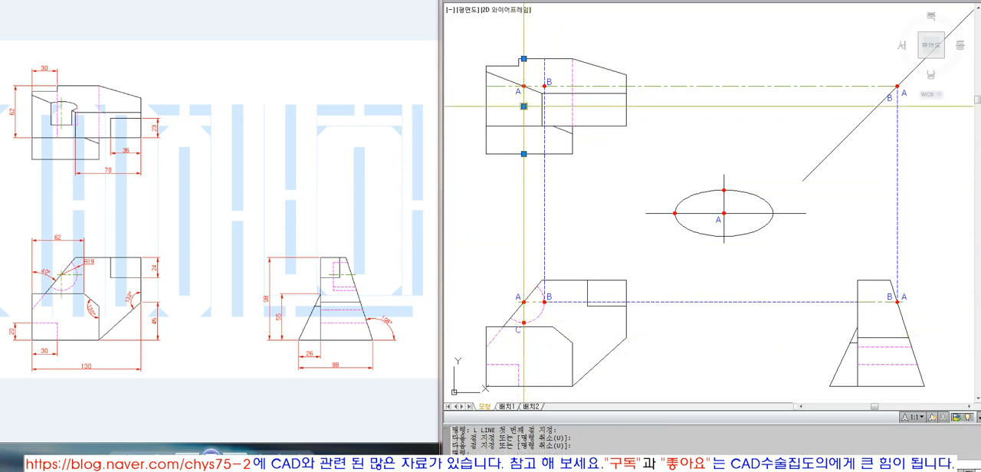
key(Escape)
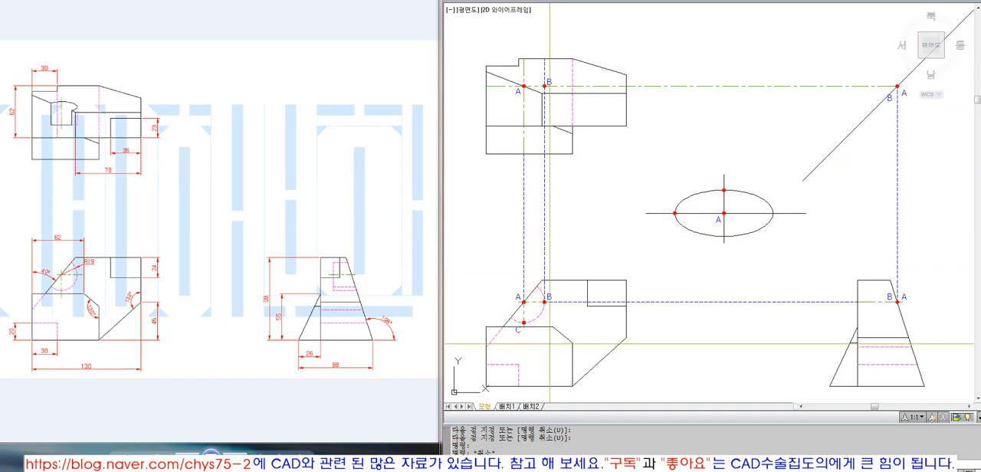
text(l)
key(Return)
text(cenn)
key(Return)
text(lk)
key(Return)
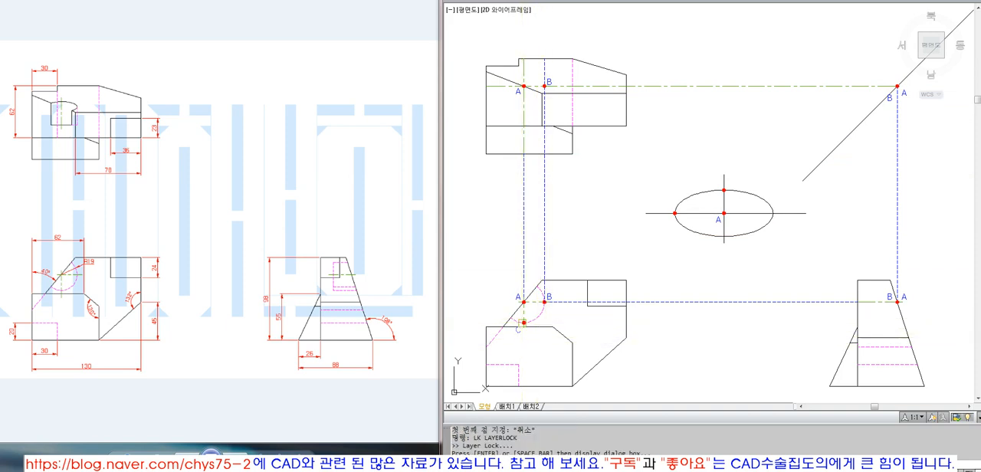
key(Escape)
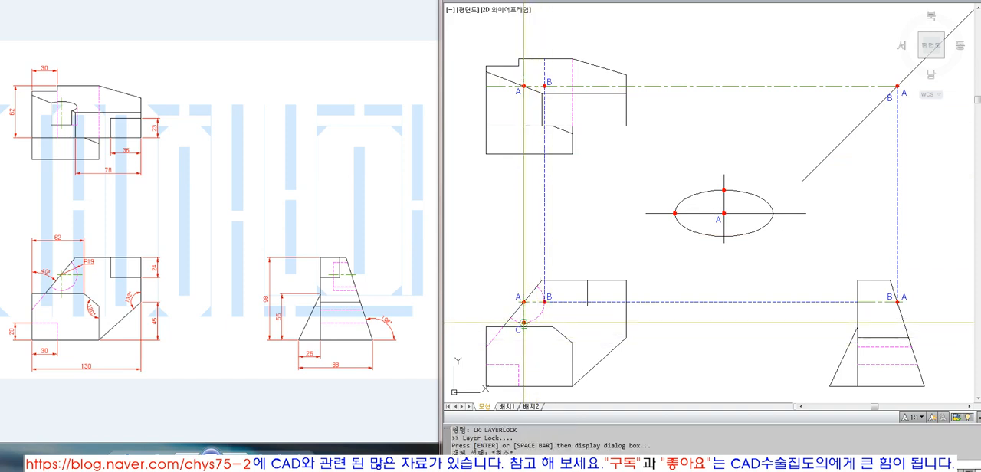
Step: Draw a horizontal projection line from point C in the front view and extend it to the side view's slanted edge
click(523, 323)
click(745, 344)
key(Return)
text(ex)
key(Return)
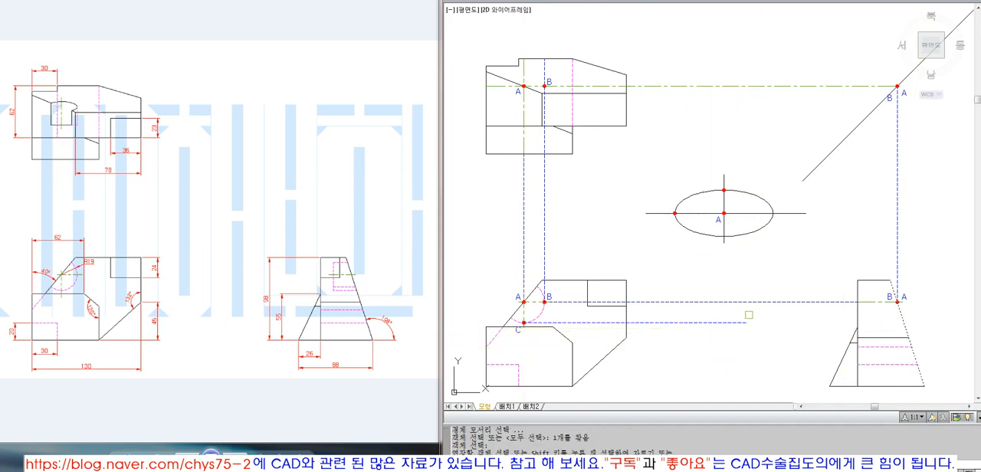
key(Return)
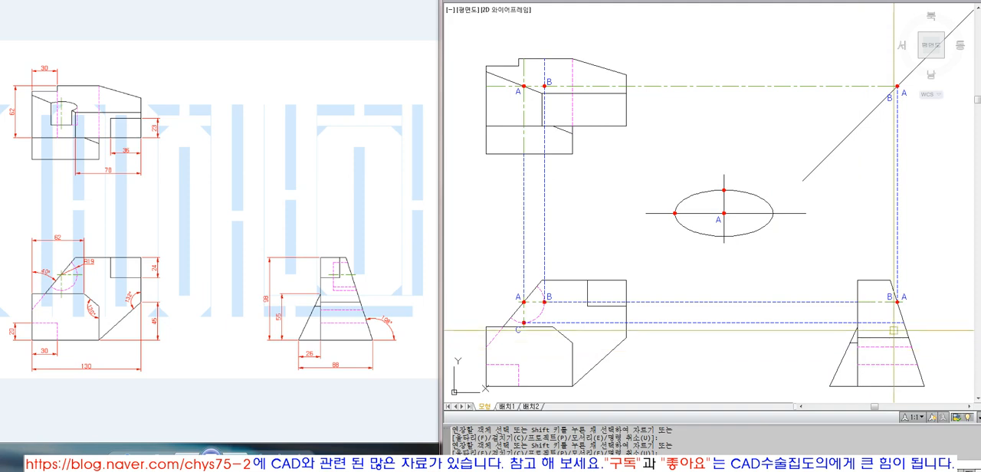
Step: Draw a vertical projection line up from where C's projection line meets the side view's slanted edge and extend it to the diagonal line
text(l)
key(Return)
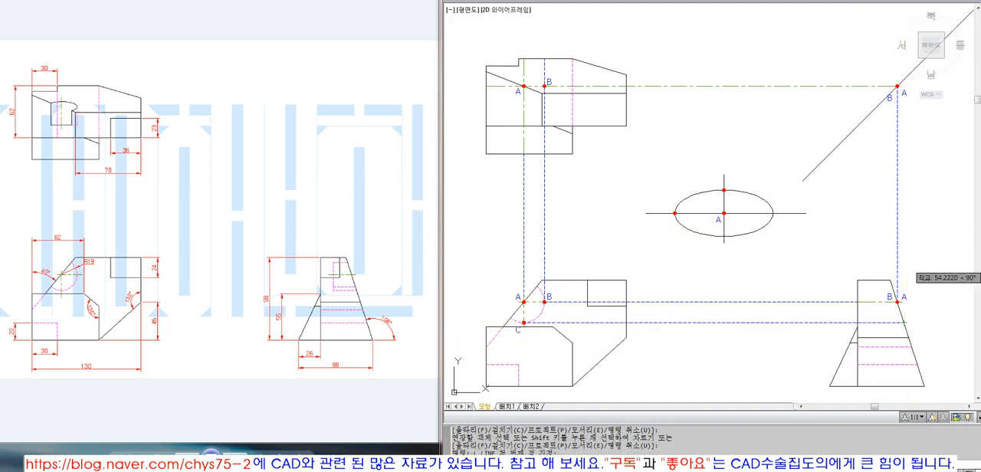
key(Escape)
click(903, 323)
click(922, 220)
key(Escape)
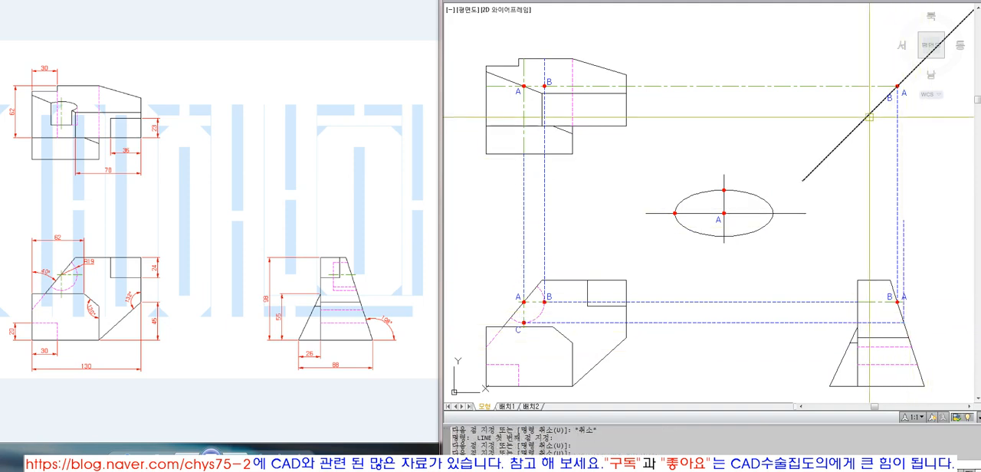
text(ex)
key(Return)
click(867, 117)
key(Return)
click(905, 229)
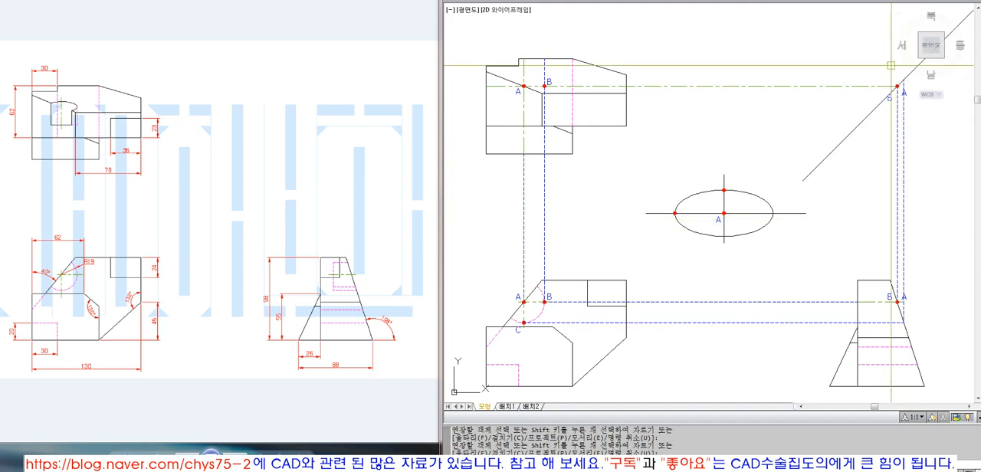
Step: Draw a horizontal projection line from C's intersection on the diagonal toward the top view and extend it to the vertical center line
click(896, 143)
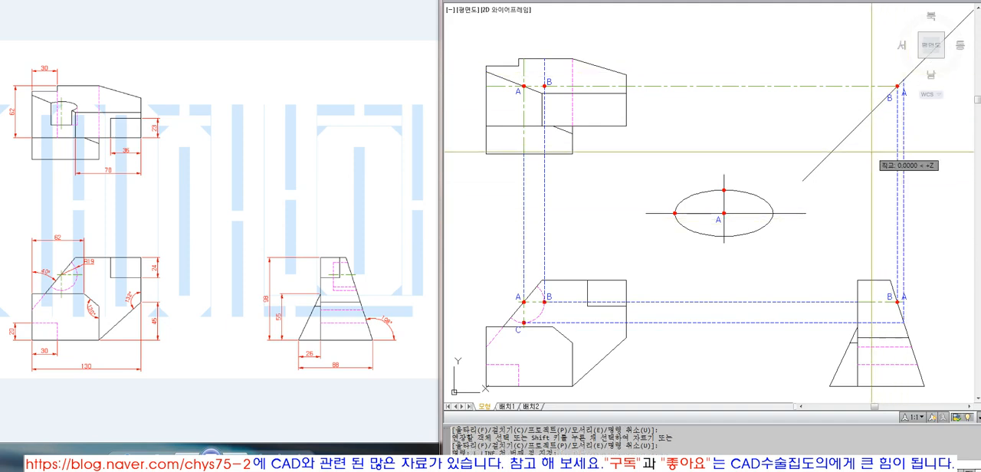
mouse_move(871, 153)
middle_down()
mouse_move(857, 160)
mouse_move(856, 151)
middle_up()
key(Escape)
key(Escape)
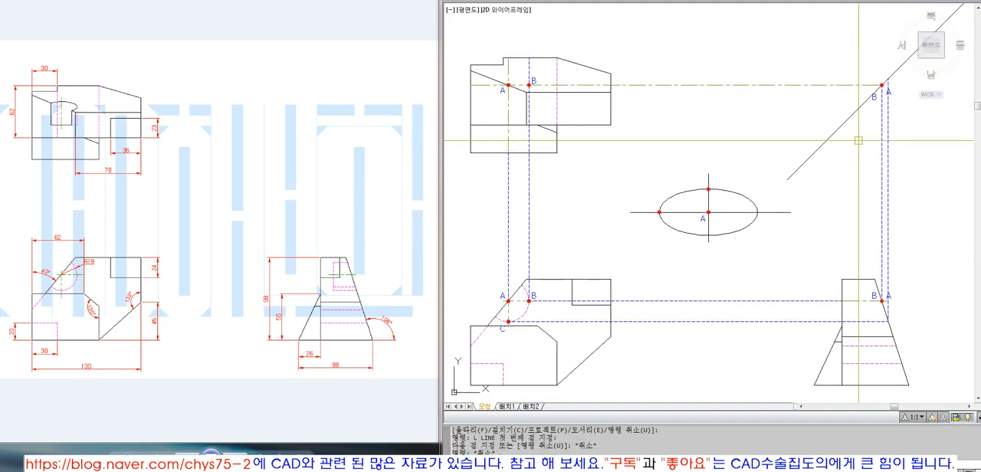
text(ex)
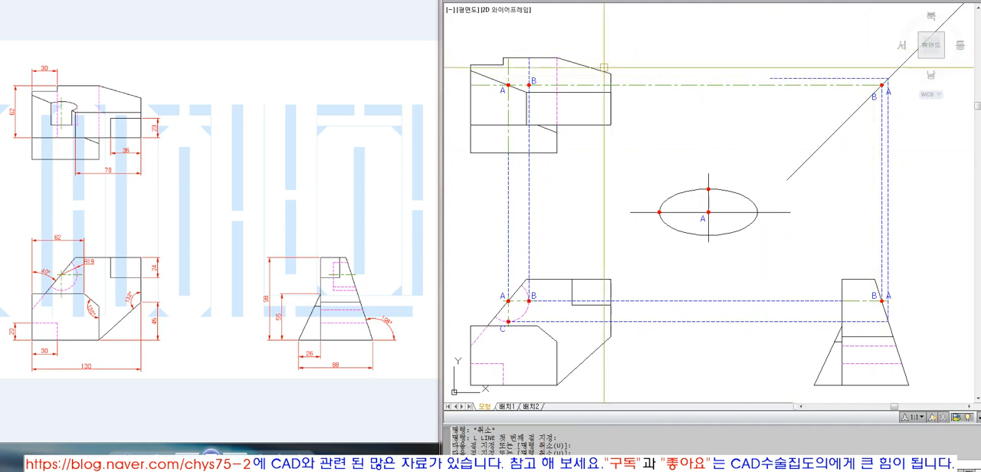
key(Return)
click(776, 79)
key(Return)
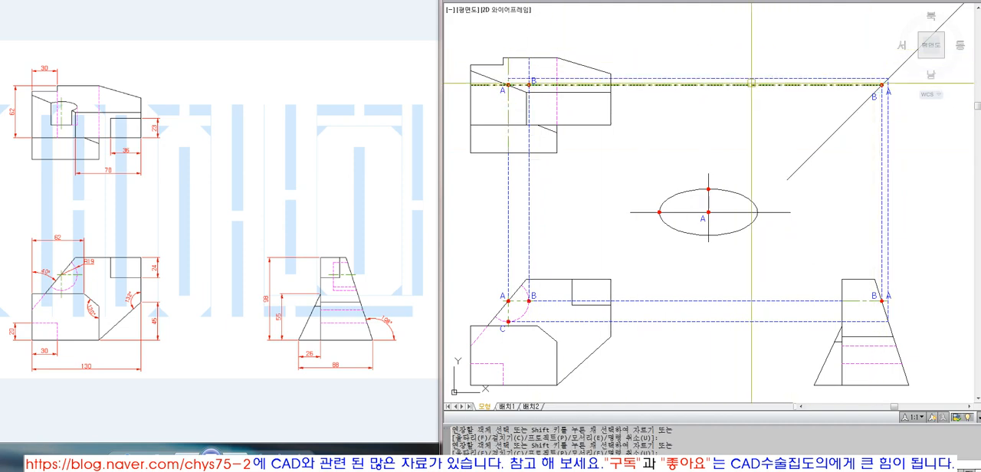
Step: Copy the top view's red dot and label A from the center point to the end of the new projection line
text(z)
key(Return)
click(477, 44)
click(579, 131)
text(co)
key(Return)
text(w)
key(Return)
click(565, 157)
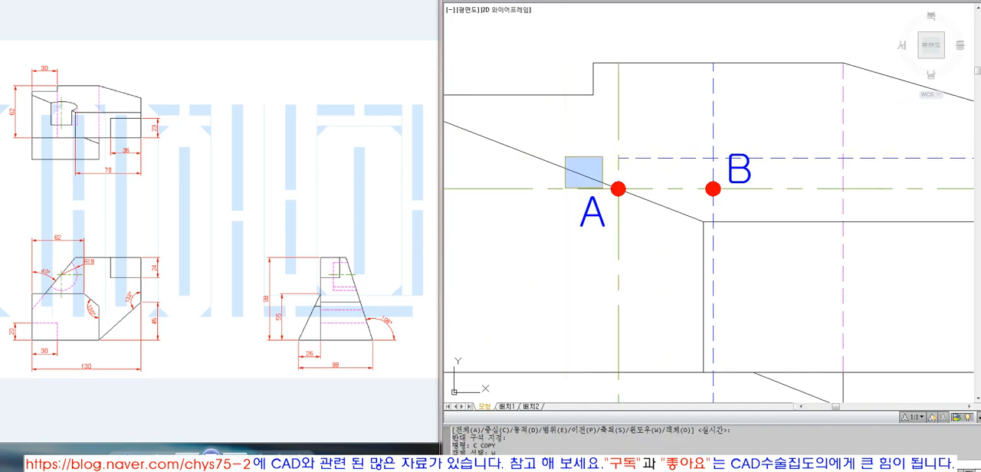
click(646, 233)
key(Return)
click(618, 188)
click(618, 158)
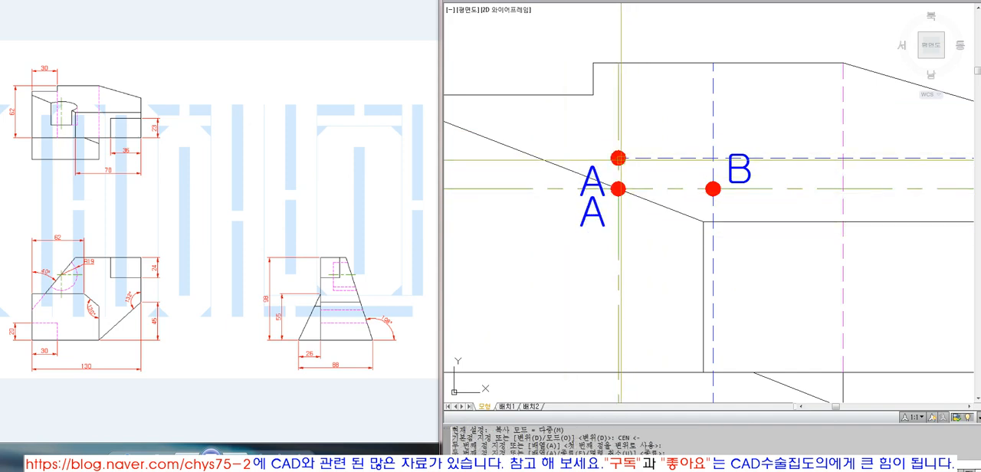
key(Return)
Step: Move the copied label A vertically up so it sits above the new dot in the top view
text(m)
key(Return)
click(586, 181)
key(Return)
click(543, 309)
click(543, 254)
text(z)
key(Return)
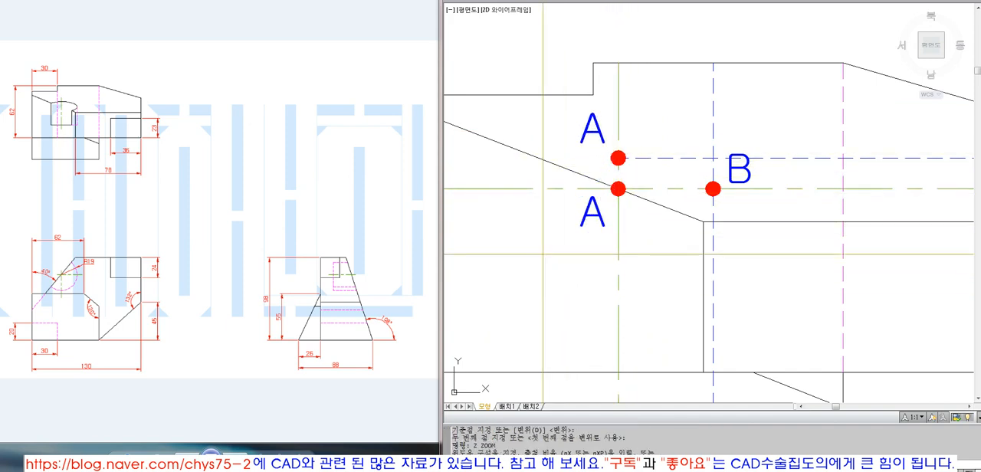
text(p)
key(Return)
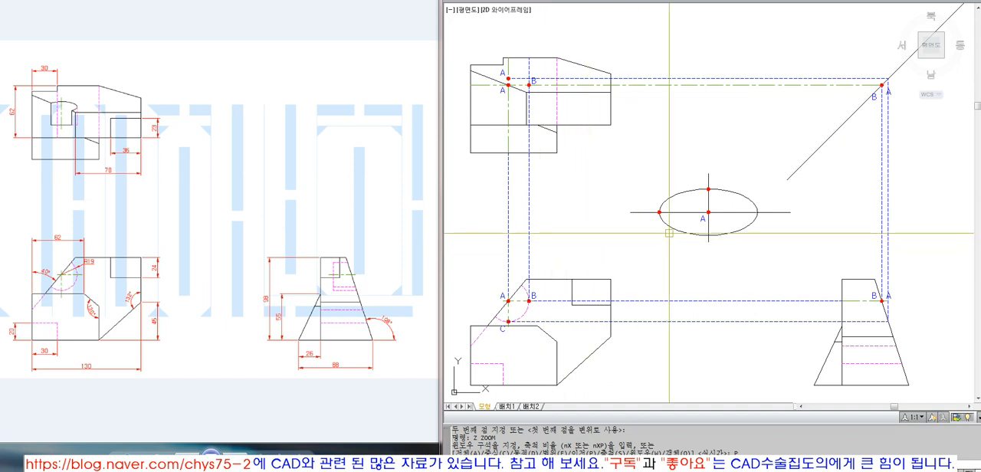
text(c)
key(Return)
text(w)
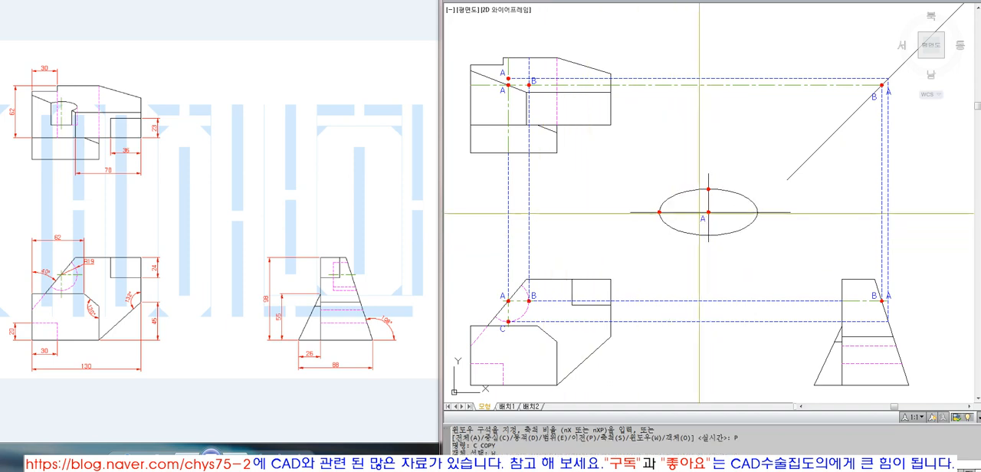
click(706, 227)
key(Escape)
key(Escape)
Step: Change the text of the top view's upper label A to C
double_click(502, 73)
text(C)
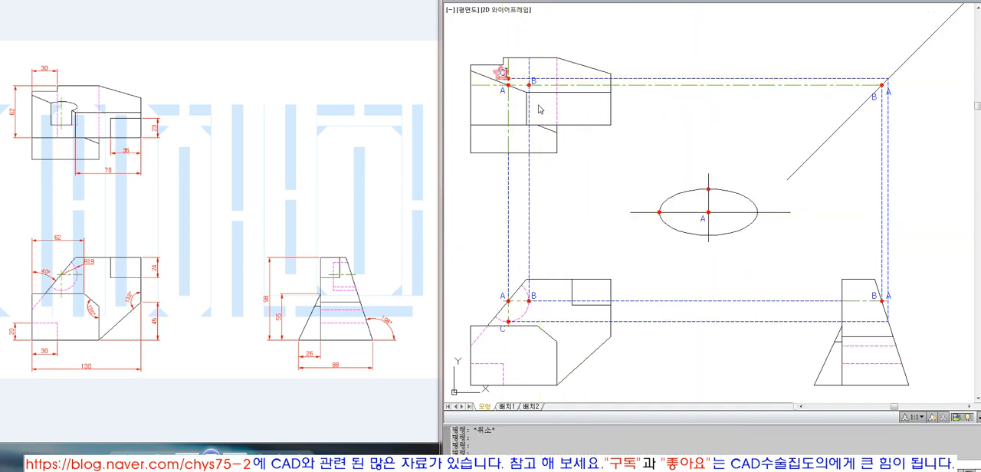
key(Escape)
Step: Copy the example ellipse's label A vertically up beside its upper dot and change the copy's text to C
text(c)
key(Return)
click(700, 221)
key(Return)
click(601, 256)
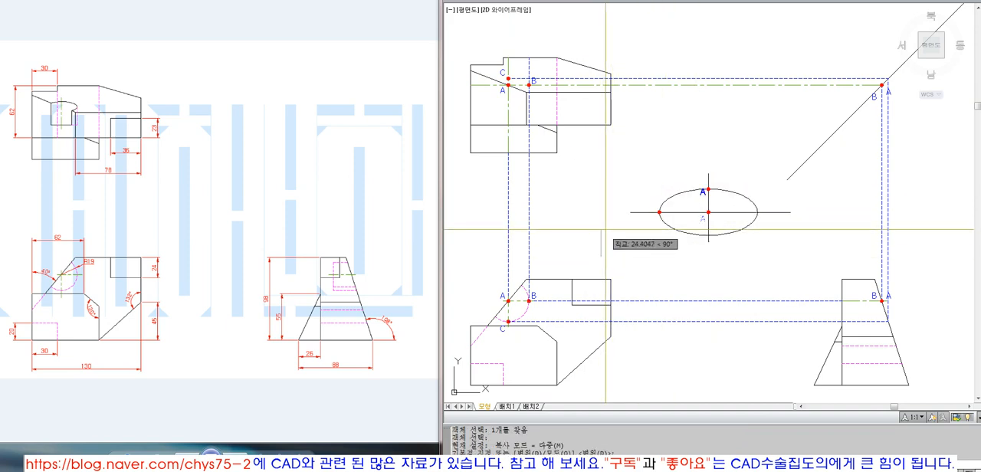
click(702, 184)
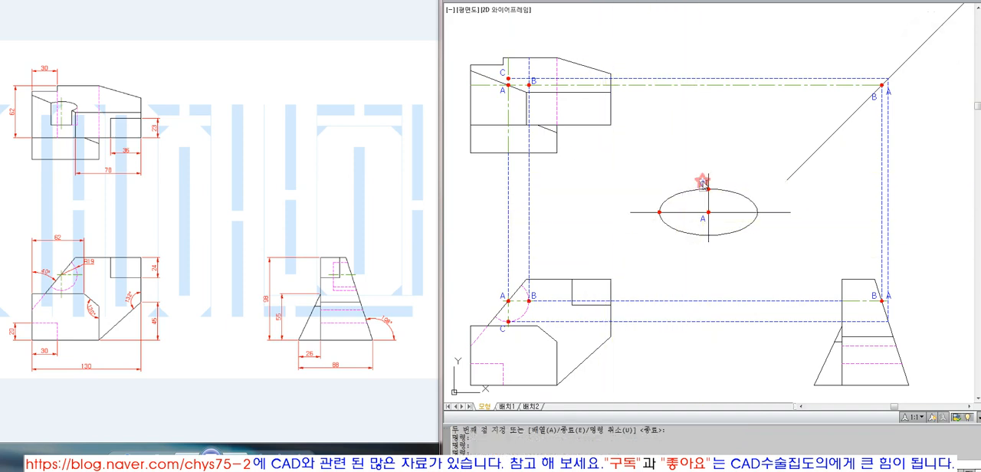
key(Return)
key(Escape)
Step: Mirror the example ellipse's left dot about its vertical axis to the right end, deleting the source dot
text(mi)
key(Return)
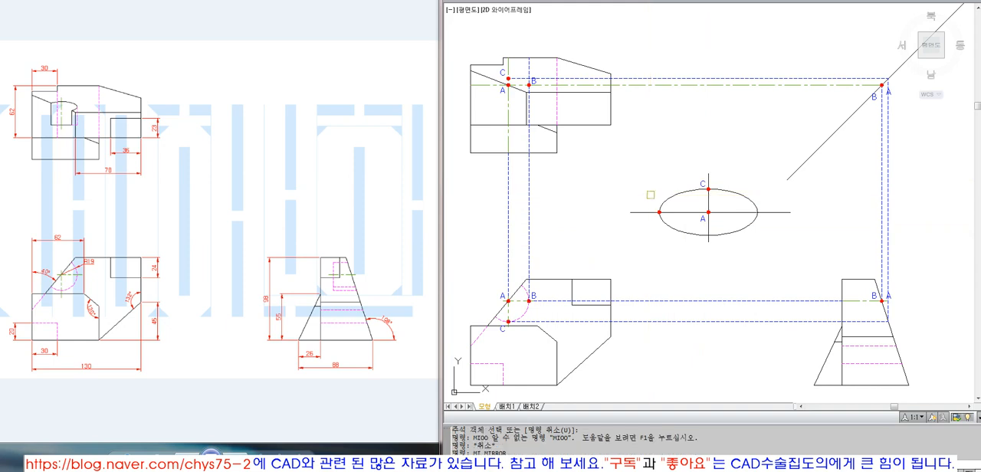
click(650, 195)
click(678, 237)
key(Return)
click(707, 240)
click(707, 257)
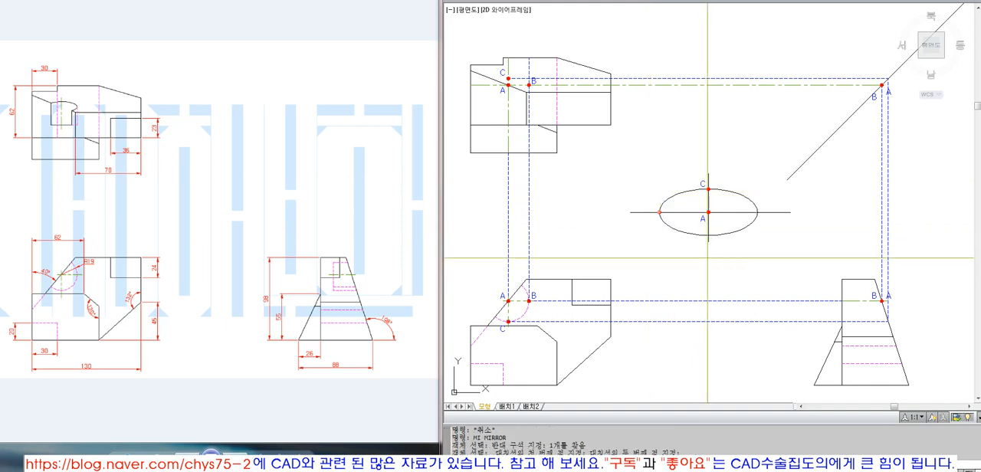
Step: Copy the example ellipse's label A horizontally beside the right dot and change the copy's text to B
text(co)
key(Return)
click(700, 219)
key(Return)
click(719, 234)
click(777, 232)
key(Return)
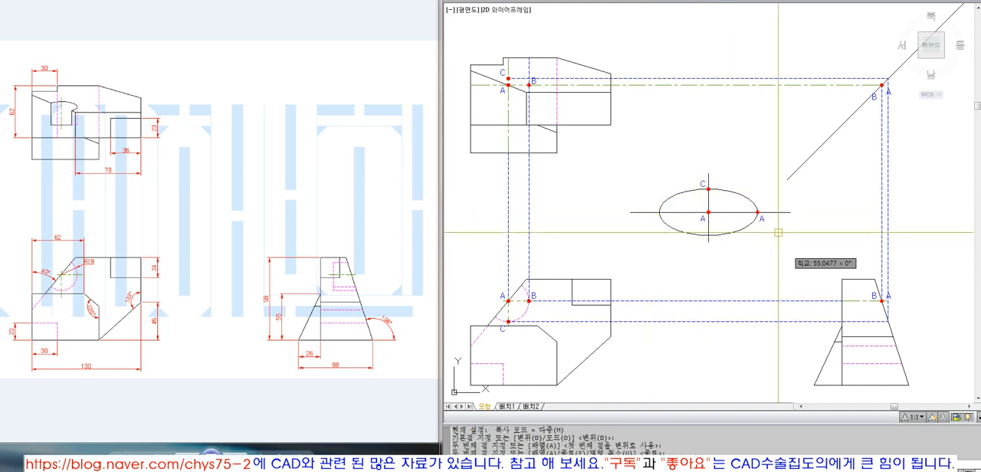
double_click(760, 219)
text(B)
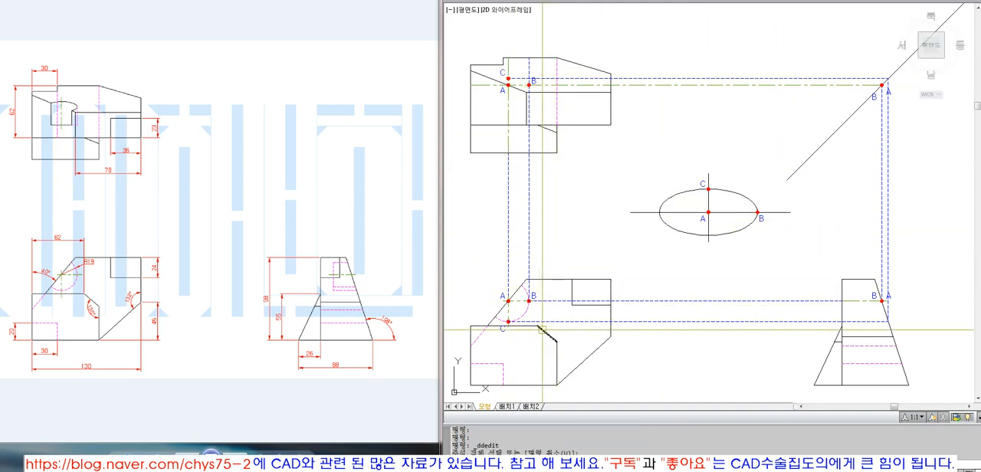
key(Return)
Step: Copy the top view's label C and its dot to the projection line's intersection with the diagonal line
text(c)
key(Return)
text(w)
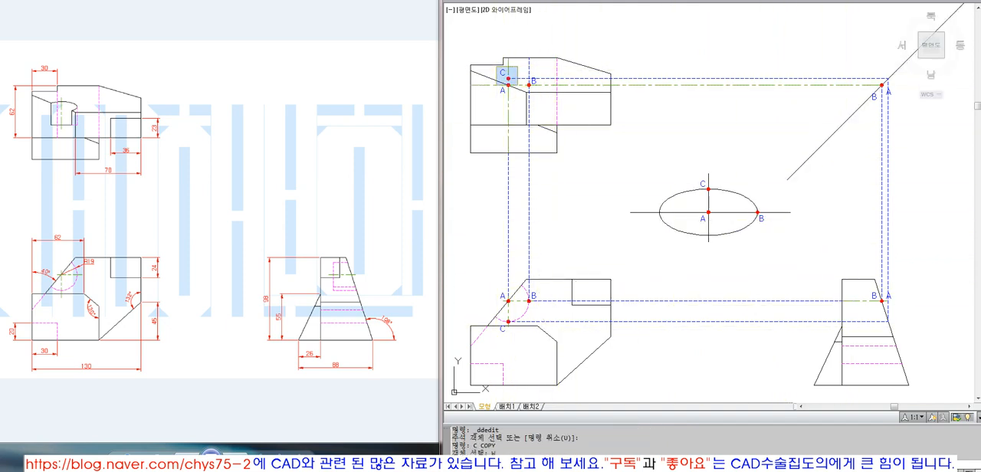
click(517, 85)
key(Return)
text(CEN)
key(Return)
click(509, 78)
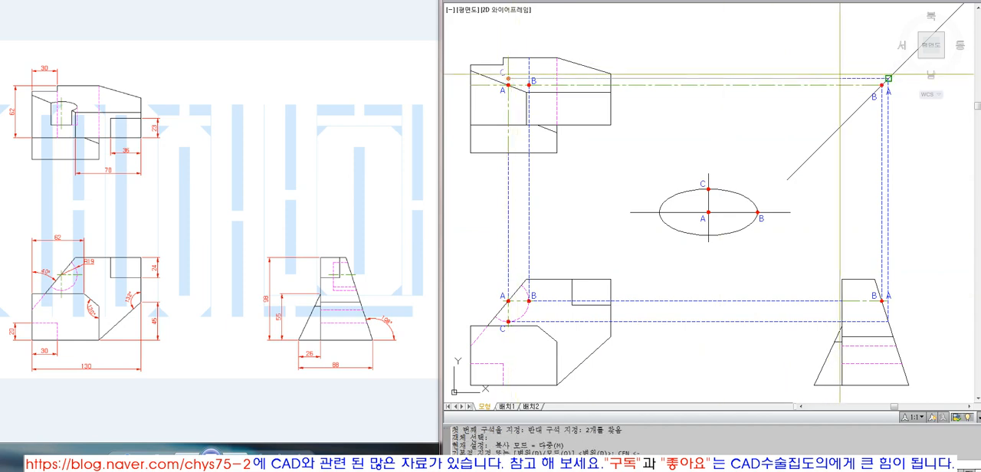
key(Return)
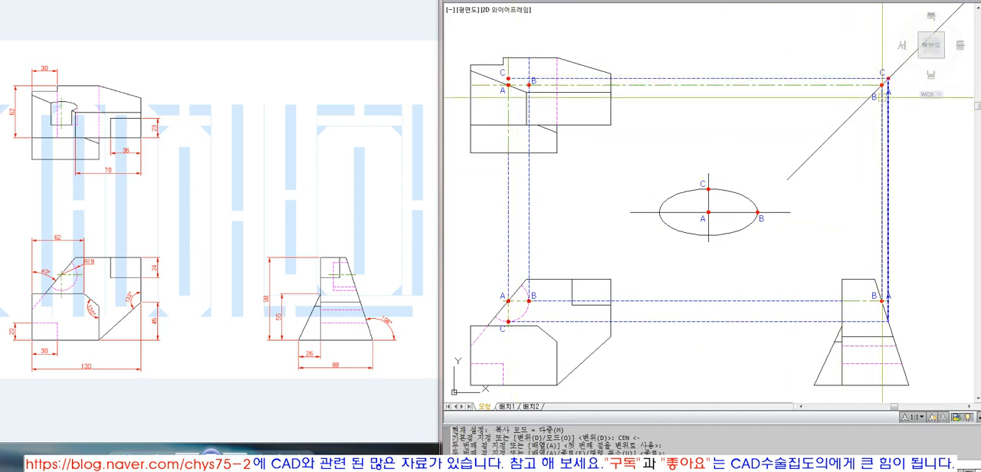
Step: Copy the side view's label A and dot to the lower projection intersection on the slanted edge and change the copied label to C
text(c)
key(Return)
key(Return)
text(c)
key(Return)
text(w)
key(Return)
click(879, 288)
click(894, 307)
key(Return)
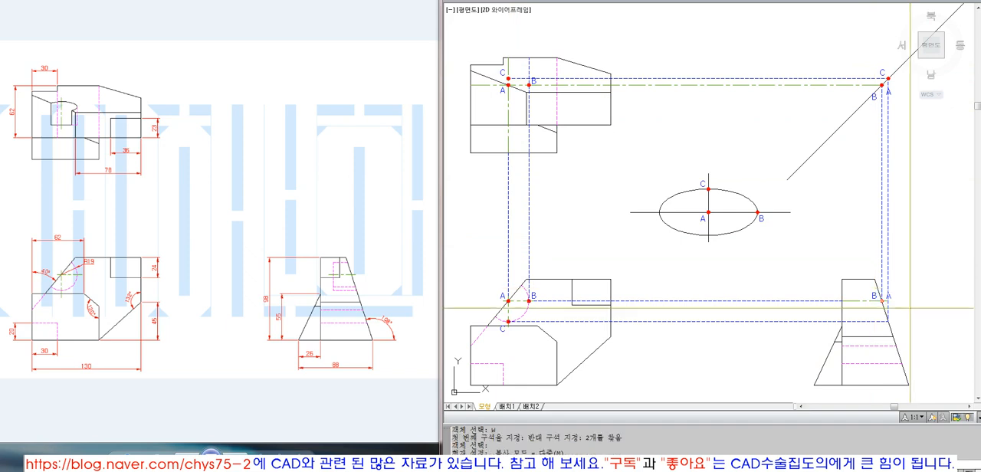
text(CEN <-)
key(Return)
click(882, 301)
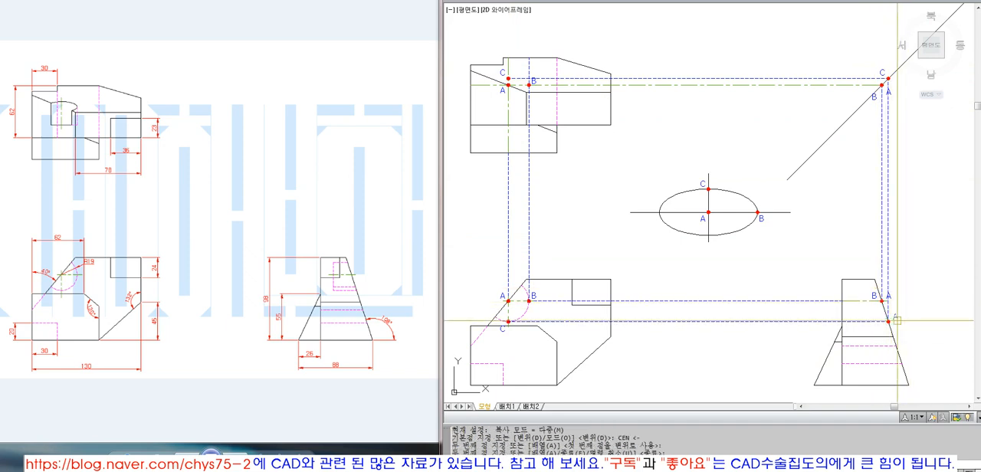
double_click(897, 317)
text(C)
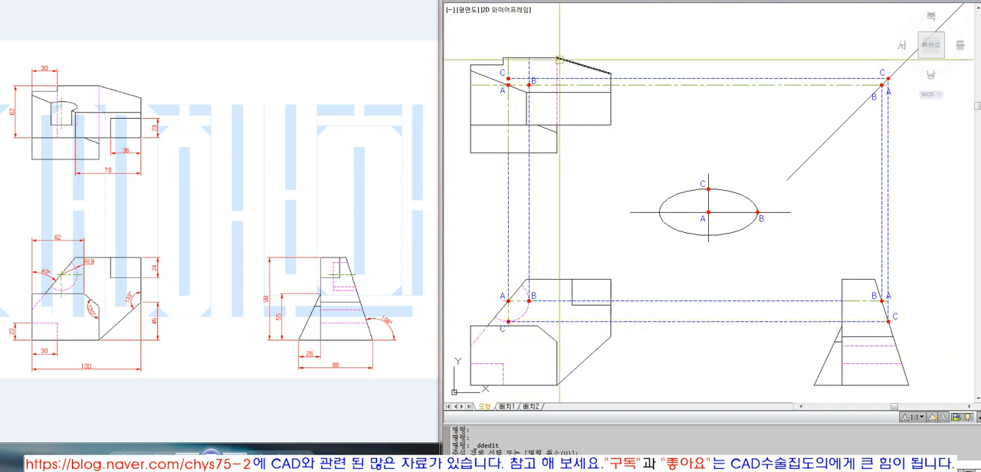
Step: Draw an ellipse in the top view centered on point A, with its axis endpoints at points C and B
text(z)
key(Return)
click(507, 105)
click(552, 68)
scroll(677, 168, up, 2)
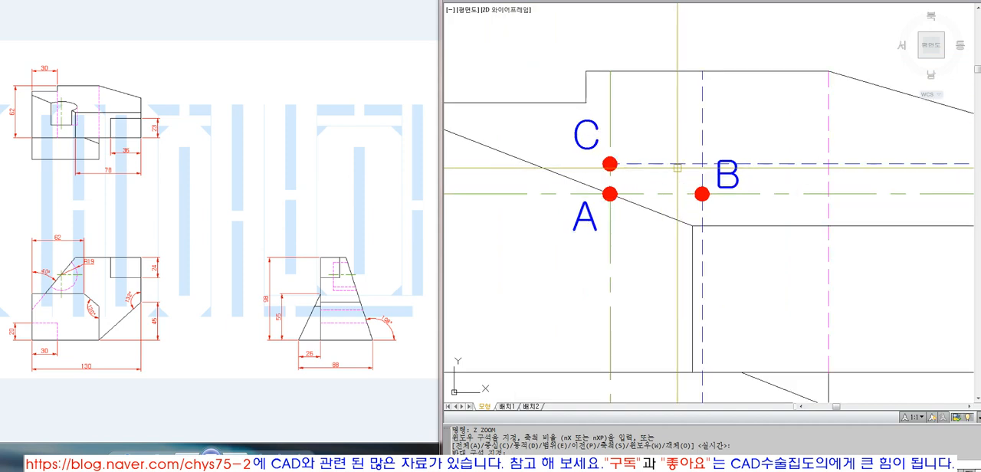
click(674, 0)
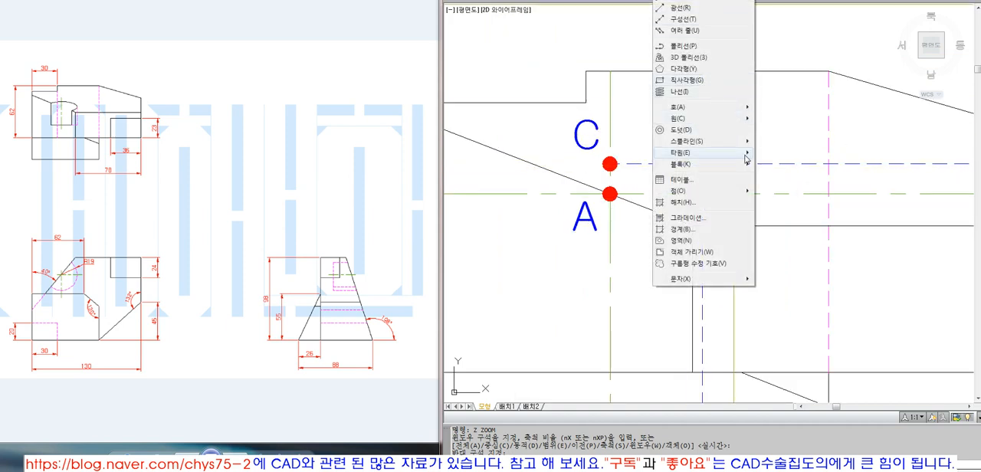
click(774, 164)
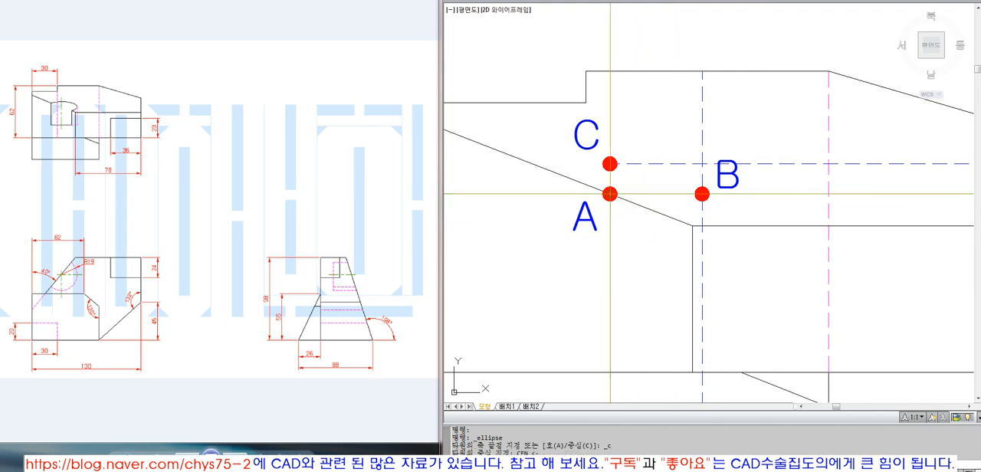
click(610, 164)
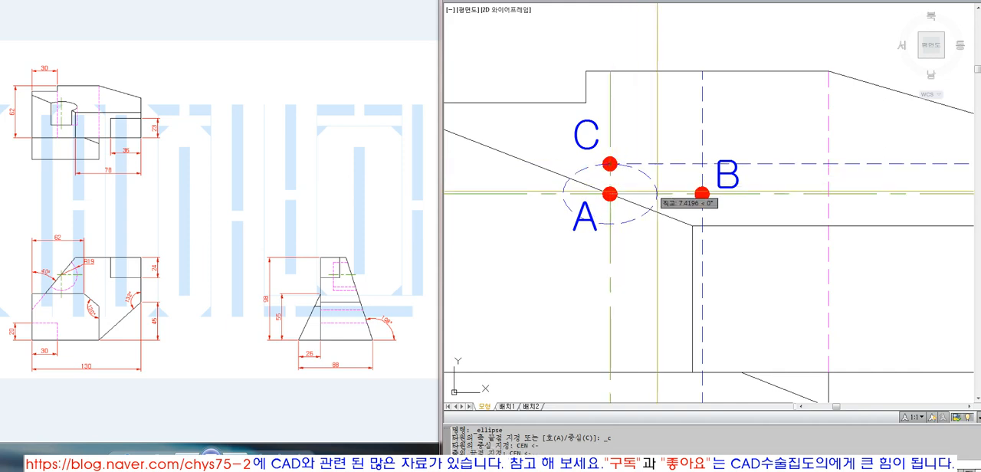
click(701, 193)
Step: Match the top view ellipse's properties to those of the solid black outline
text(ma)
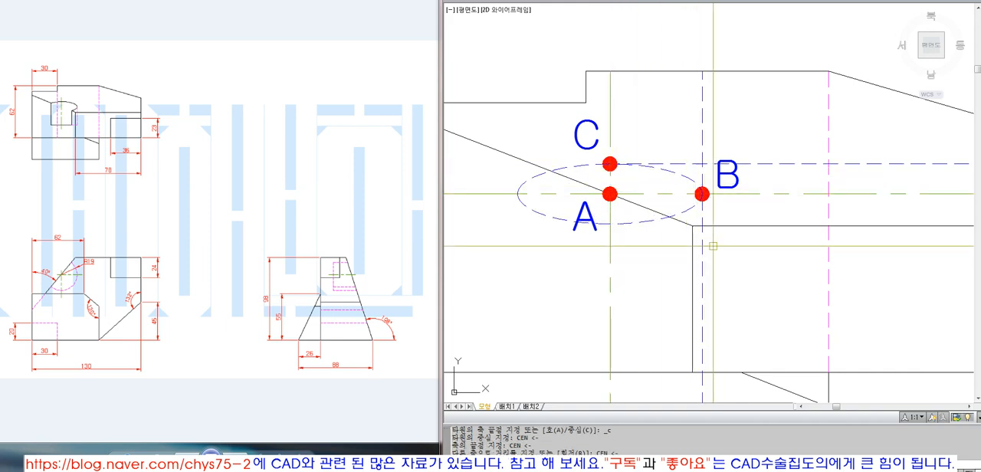
key(Return)
click(646, 218)
key(Return)
scroll(647, 228, down, 6)
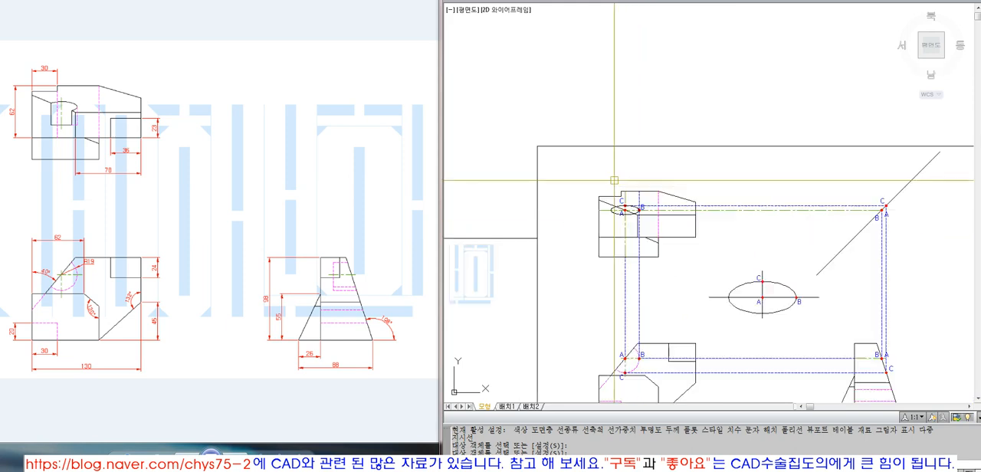
text(z)
key(Return)
click(603, 165)
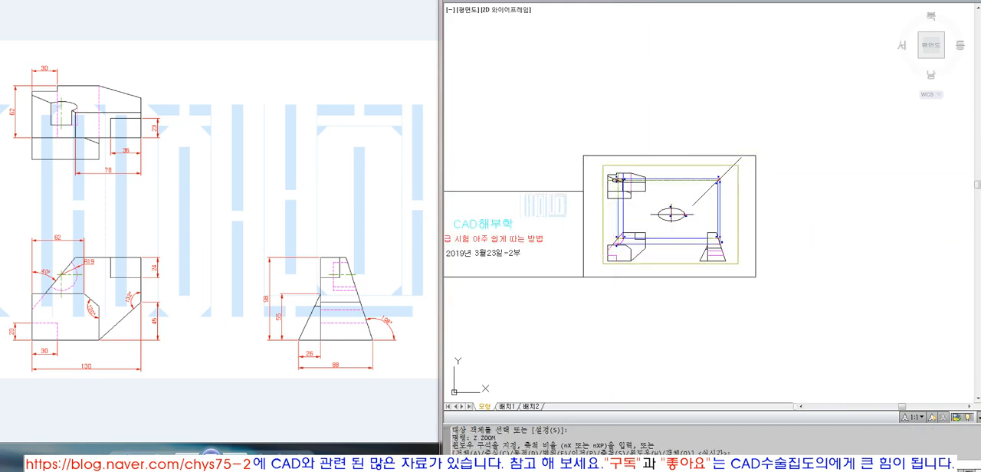
click(738, 264)
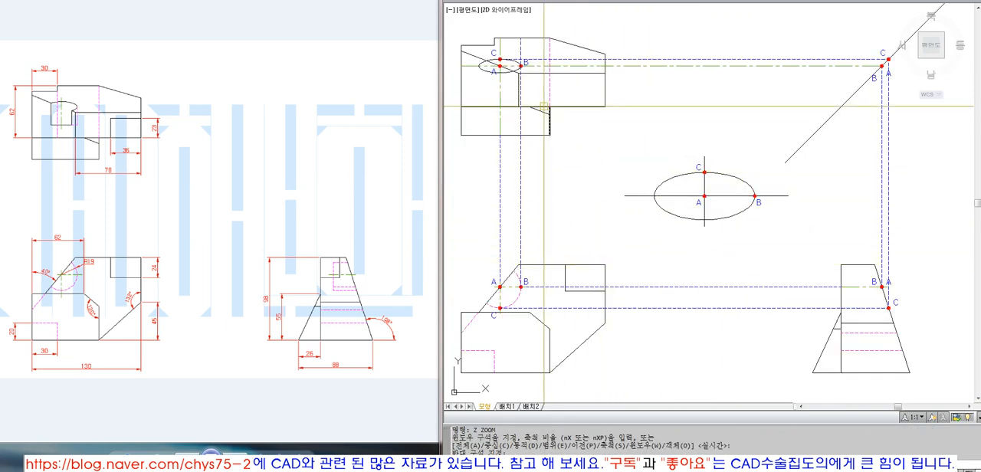
Step: Trim away the top view ellipse below the slanted edge and the slanted edge's part inside the ellipse
scroll(493, 68, up, 5)
text(t)
key(Return)
key(Return)
click(466, 67)
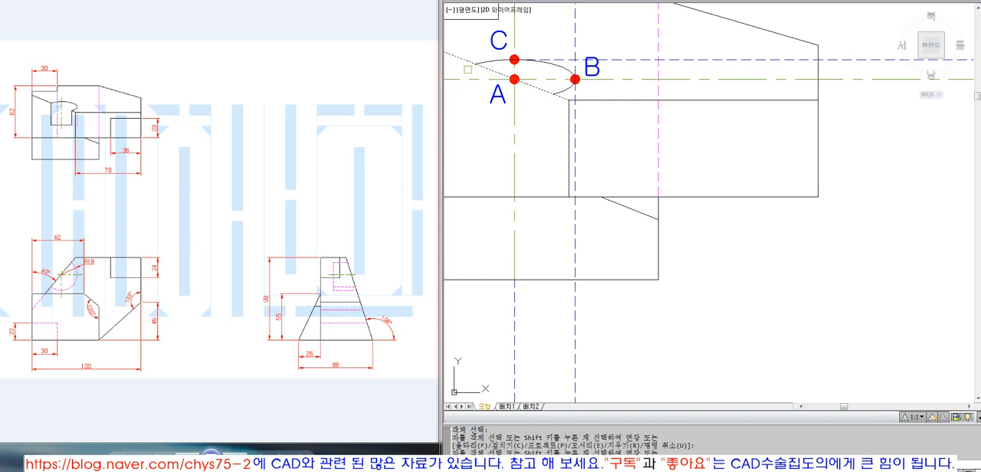
click(497, 71)
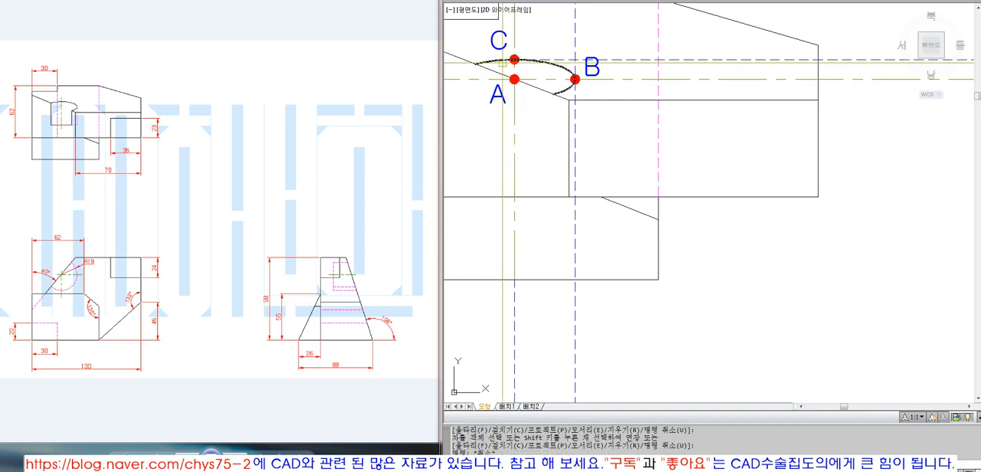
key(Return)
Step: Erase labels A and C and their dots from the top view ellipse
text(e)
key(Return)
key(w)
key(Return)
click(485, 26)
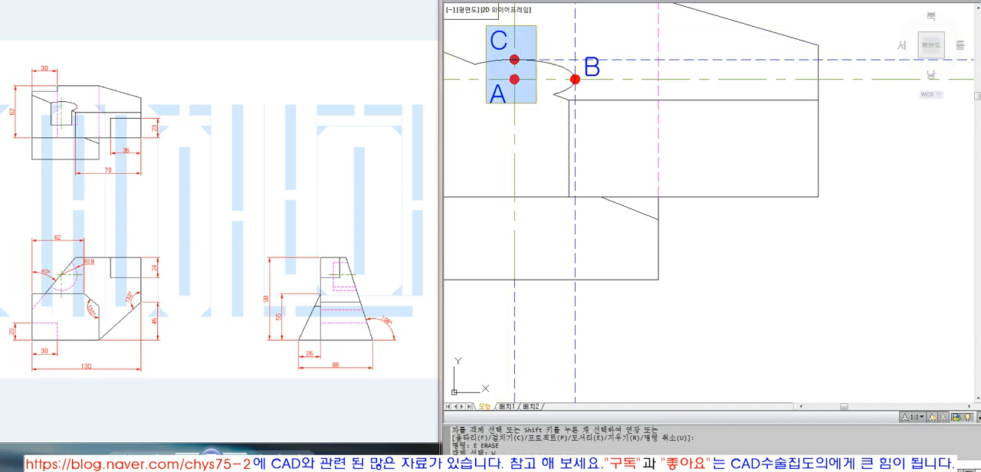
click(537, 103)
key(Return)
Step: Delete label B with its dot and the horizontal construction lines crossing the top view ellipse
click(565, 60)
key(Delete)
click(586, 66)
key(Delete)
click(575, 79)
key(Delete)
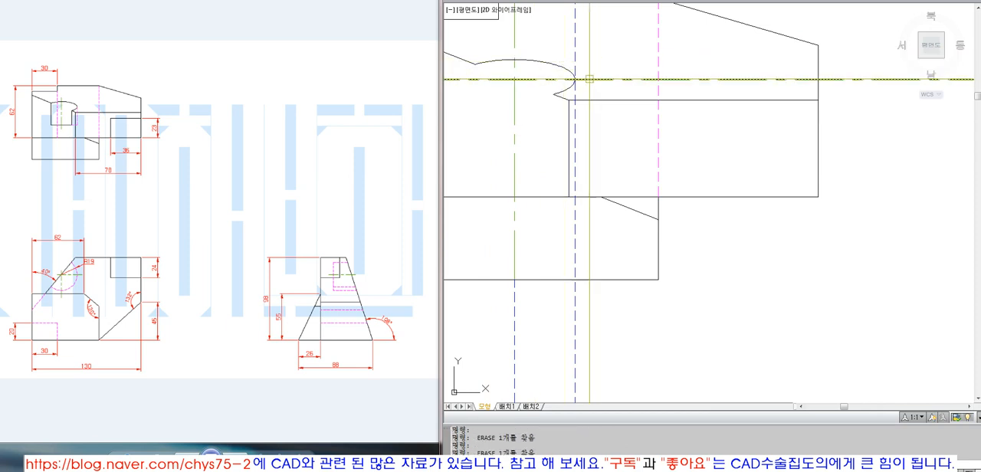
click(589, 80)
key(Delete)
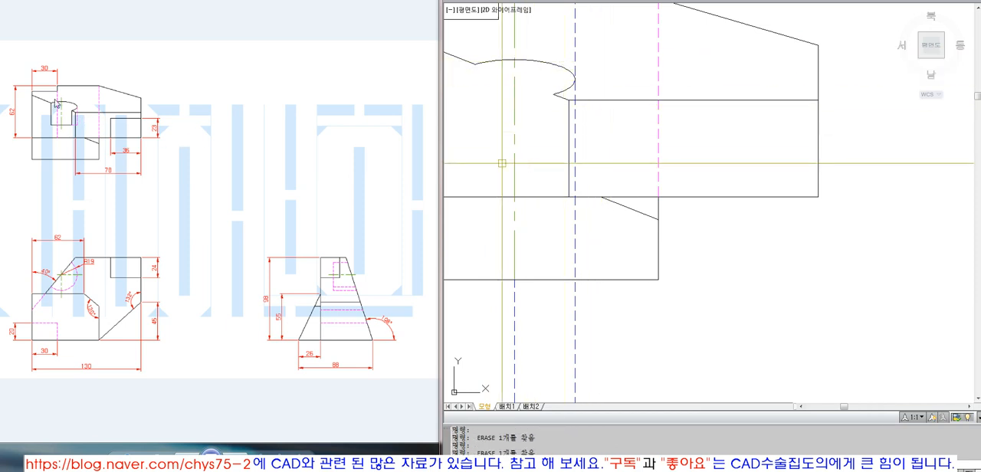
Step: Erase the vertical projection lines above the side view and the A, B and C labels and dots on the diagonal line
scroll(611, 127, down, 6)
text(z)
key(Return)
click(548, 78)
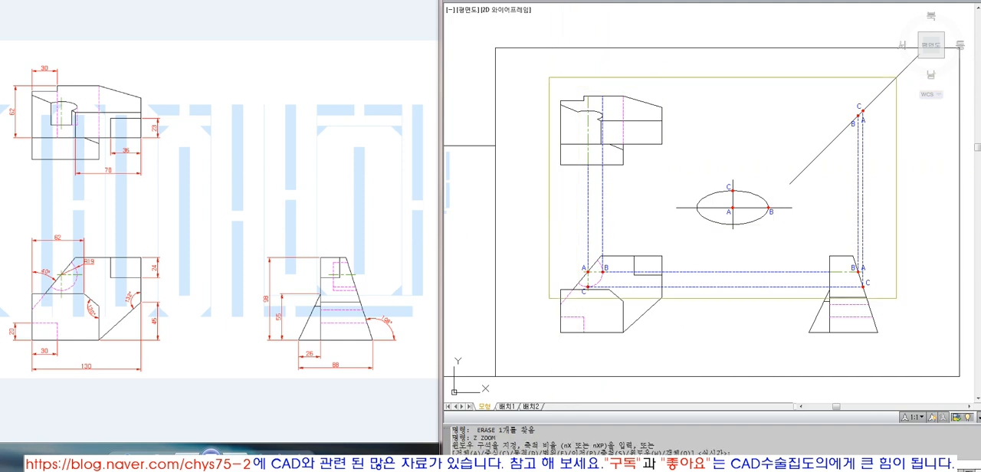
click(940, 333)
text(e)
click(887, 172)
click(853, 131)
text(e w)
click(844, 58)
click(878, 107)
key(space)
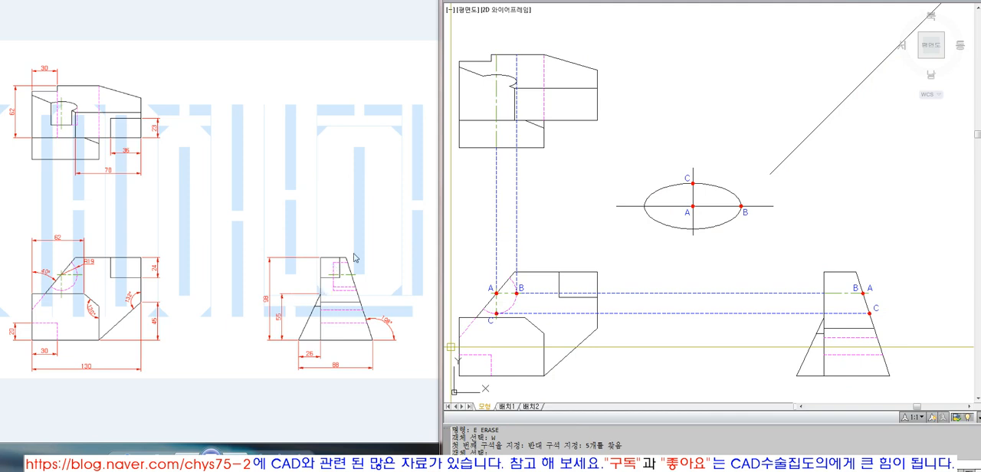
Step: Trim the lower projection line back to the side view's vertical edge and remove the upper projection line between the views
text(tr)
click(823, 303)
key(space)
click(790, 313)
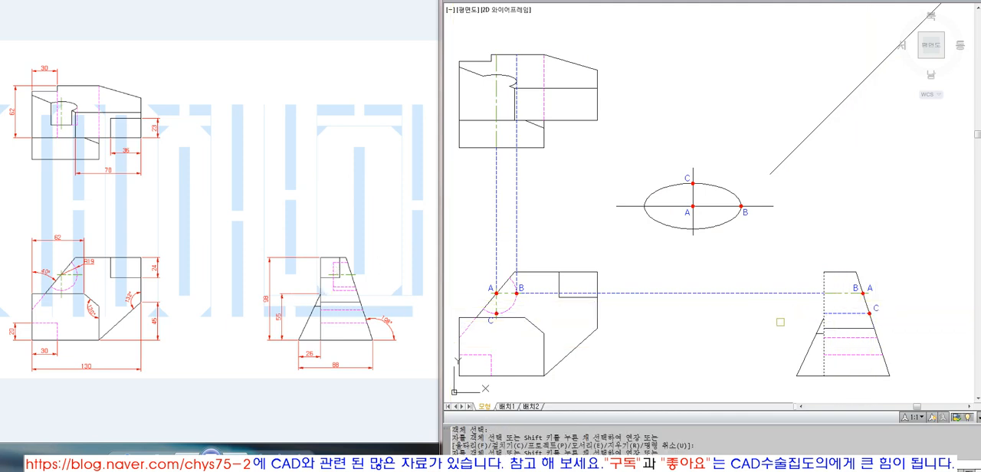
key(space)
click(759, 293)
key(space)
text(e)
key(Escape)
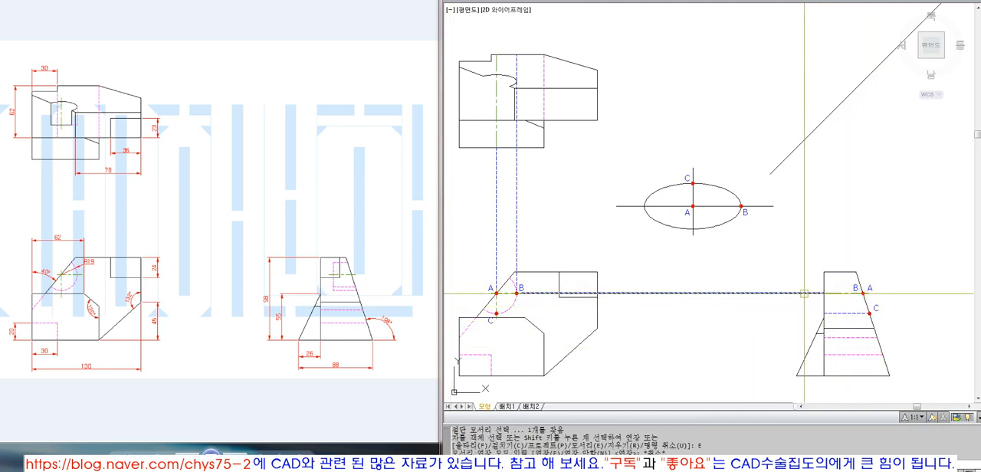
Step: Erase labels A, B and C and their dots from the side view
text(e w)
click(845, 277)
click(895, 322)
key(space)
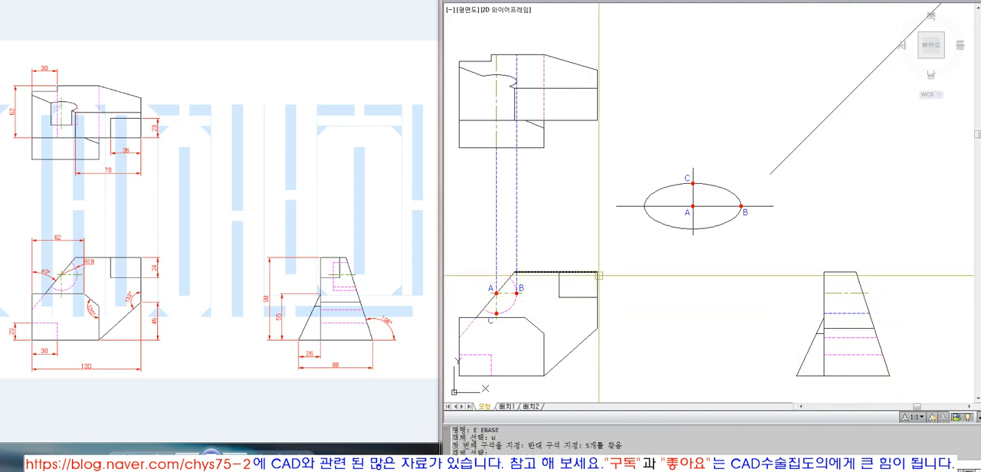
Step: Match the remaining blue line in the side view to the properties of the magenta hidden lines
text(ma)
click(836, 337)
click(845, 319)
click(848, 308)
key(space)
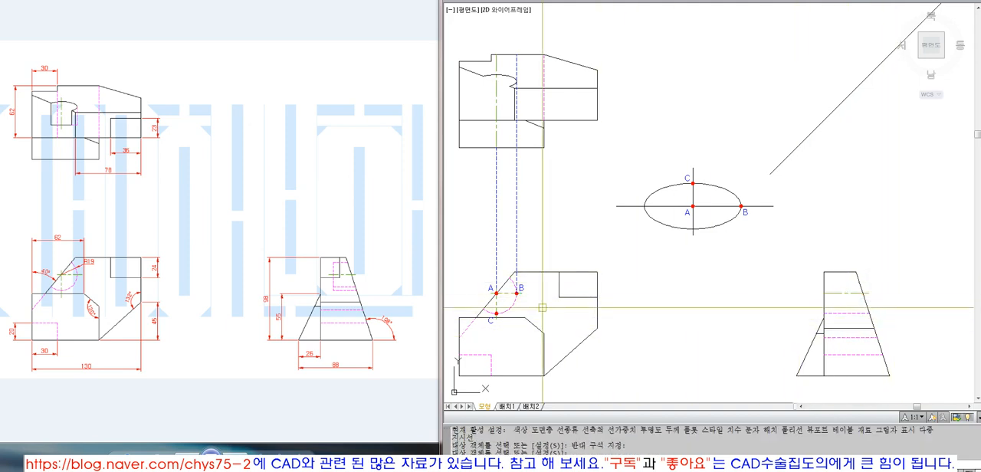
Step: Erase the vertical projection lines between the front and top views and the front view's A, B and C labels and dots
text(e)
click(528, 266)
click(490, 253)
key(space)
text(e )
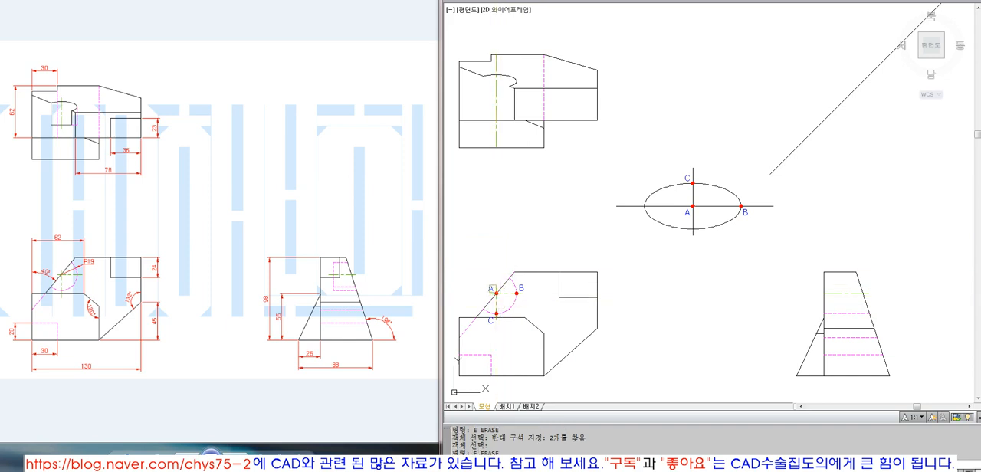
text(w)
click(478, 274)
click(503, 300)
key(space)
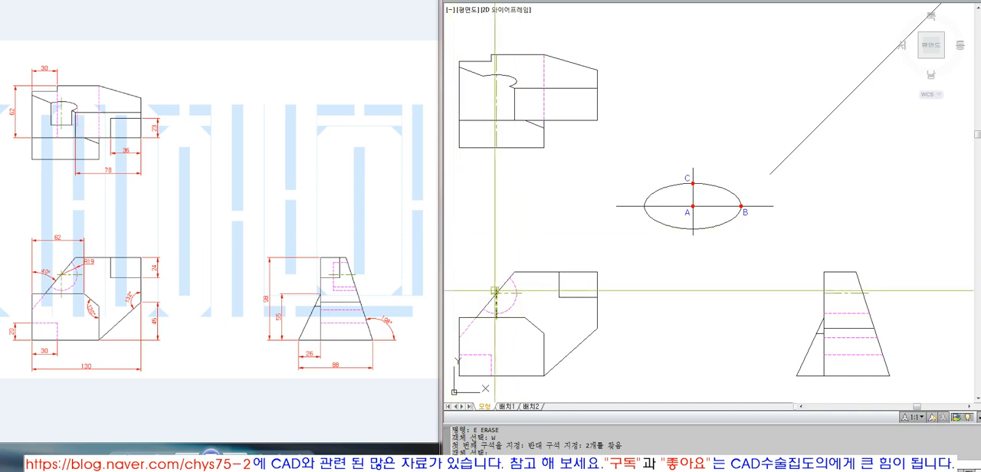
Step: Draw a vertical line from the arc's intersection with the front view's slanted edge and extend it to the top view's slanted edge
click(483, 306)
click(484, 99)
key(space)
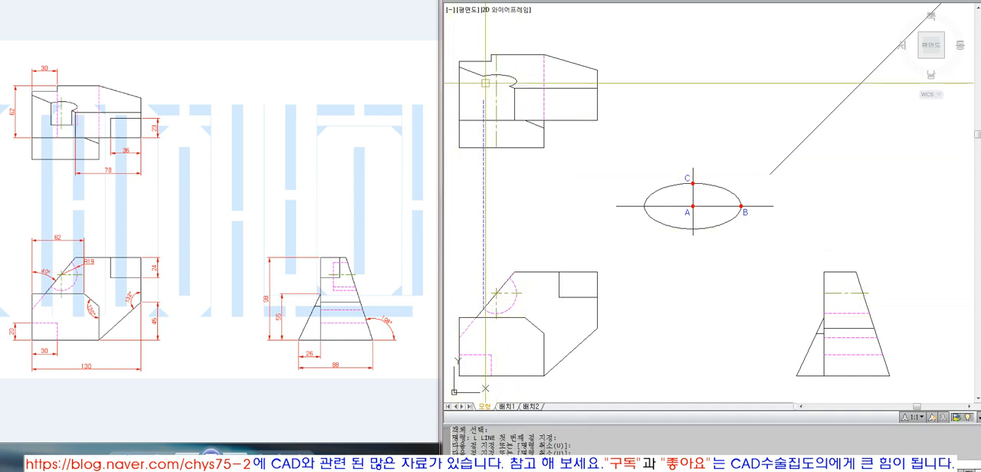
text(ex)
key(space)
click(490, 75)
key(space)
click(482, 99)
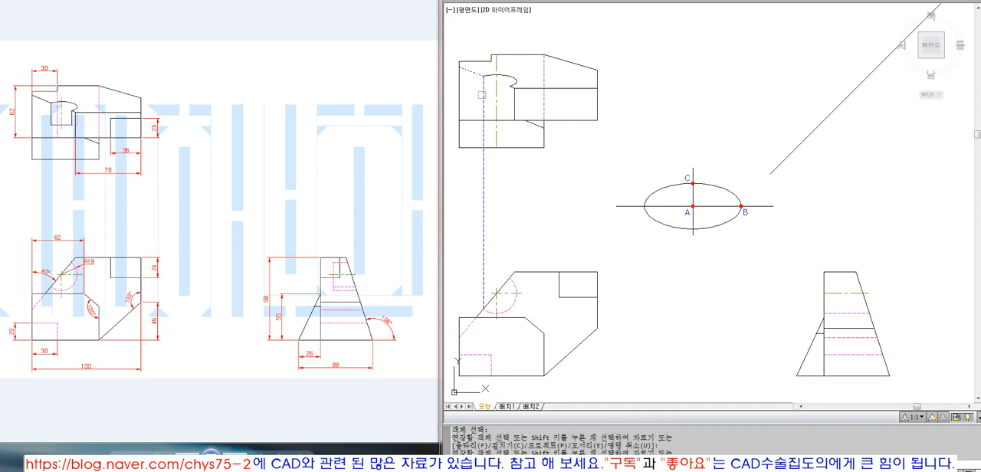
key(space)
Step: Match the new vertical line to the solid outline's properties and trim it below the top view's middle horizontal edge
text(ma)
key(space)
click(472, 73)
click(484, 100)
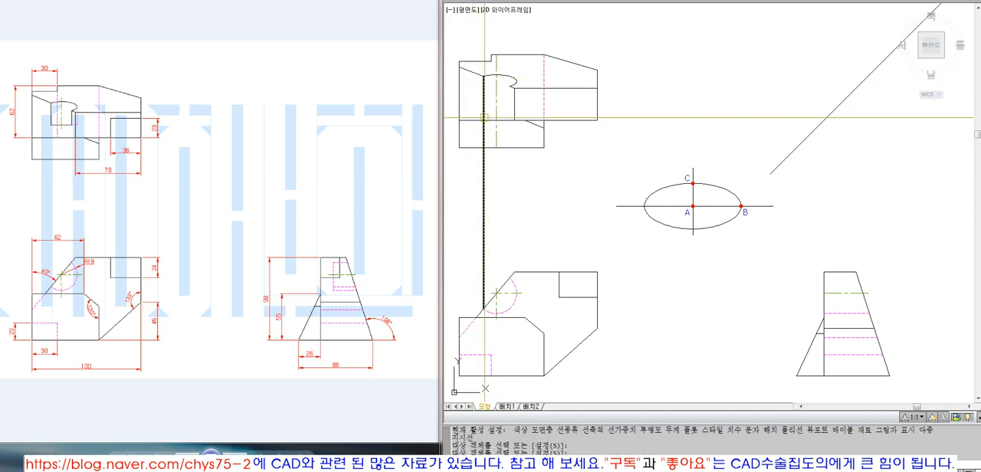
key(space)
text(tr)
key(space)
click(476, 120)
key(space)
click(484, 136)
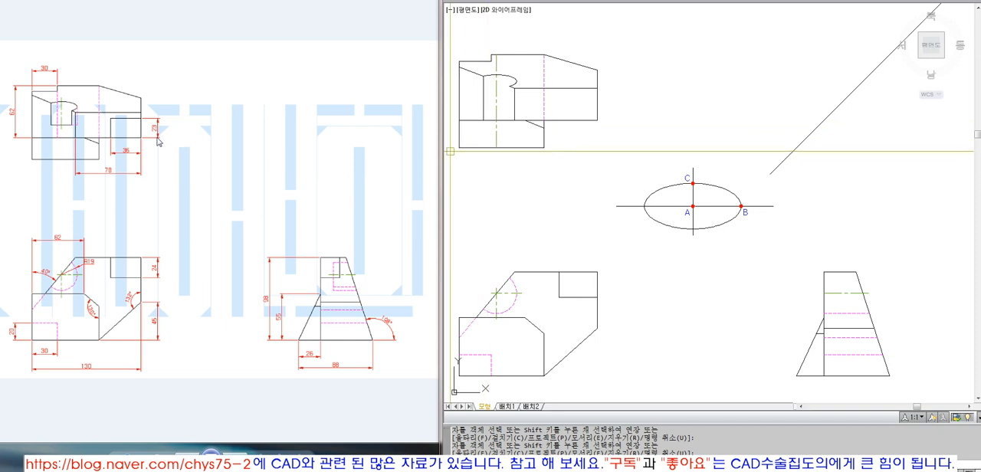
Step: Draw a horizontal projection line from the front view's arc and slanted edge intersection, extending it to the side view's slanted edge
click(57, 111)
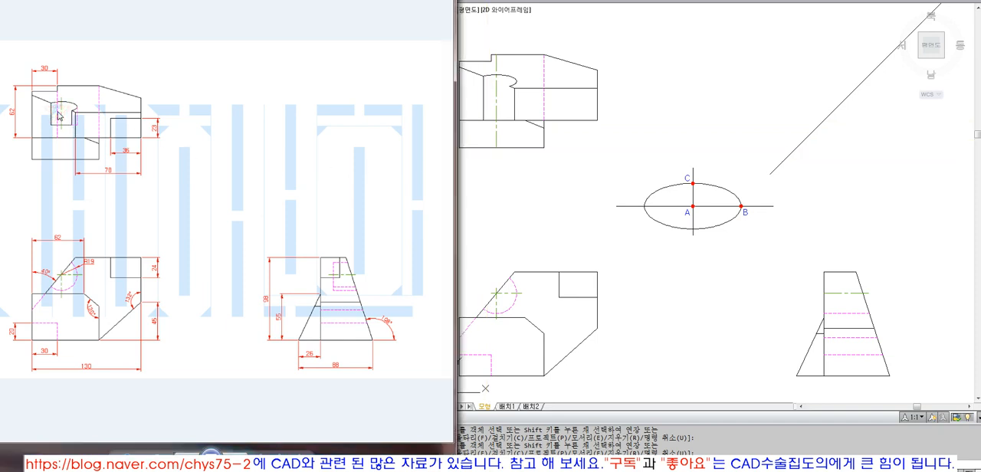
click(489, 291)
key(Escape)
text(l)
key(space)
click(483, 308)
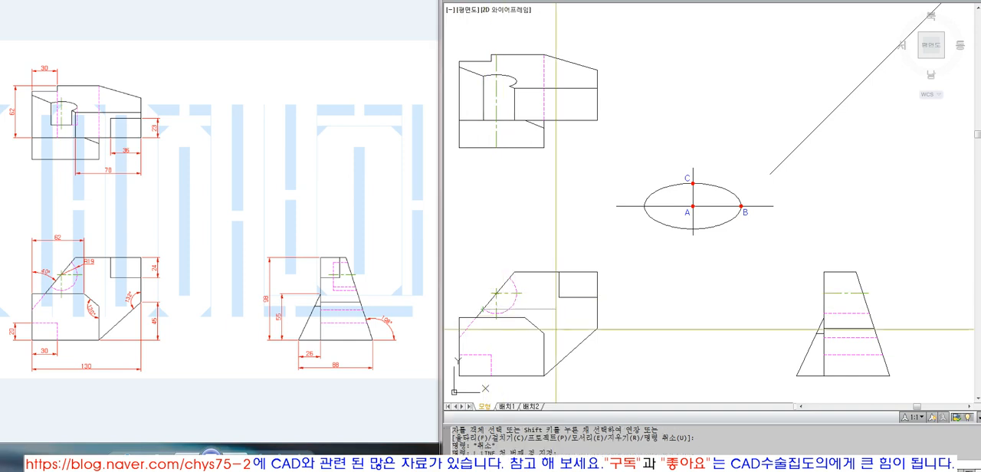
click(723, 350)
key(space)
text(ex)
key(space)
click(875, 335)
key(space)
click(721, 310)
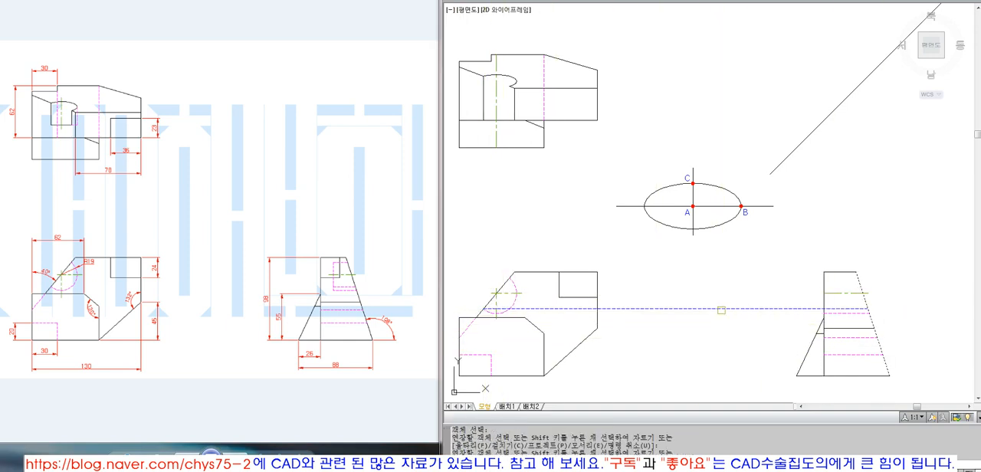
Step: Draw a vertical projection line upward from the horizontal projection's intersection with the side view's slanted edge
click(868, 308)
click(869, 170)
key(space)
key(space)
Step: Draw a vertical projection line from the front view intersection to the top view's slanted edge and erase the overlapping solid line
click(483, 309)
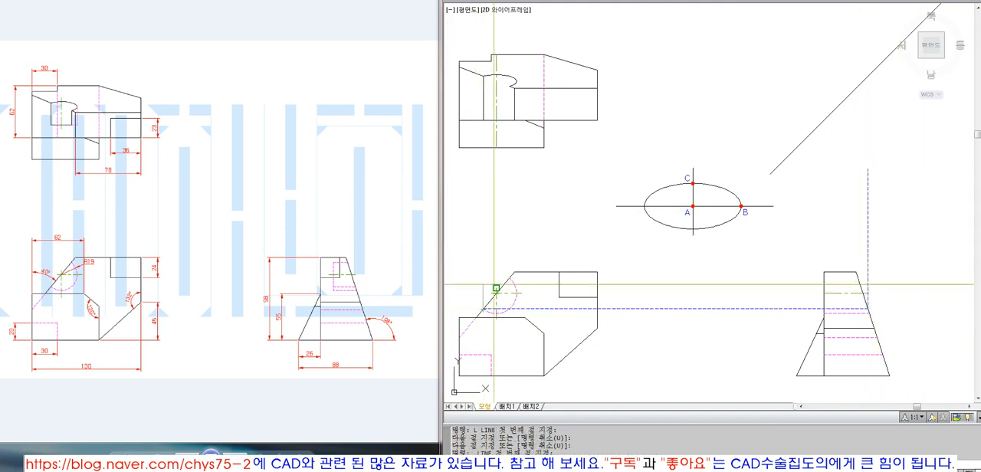
click(483, 75)
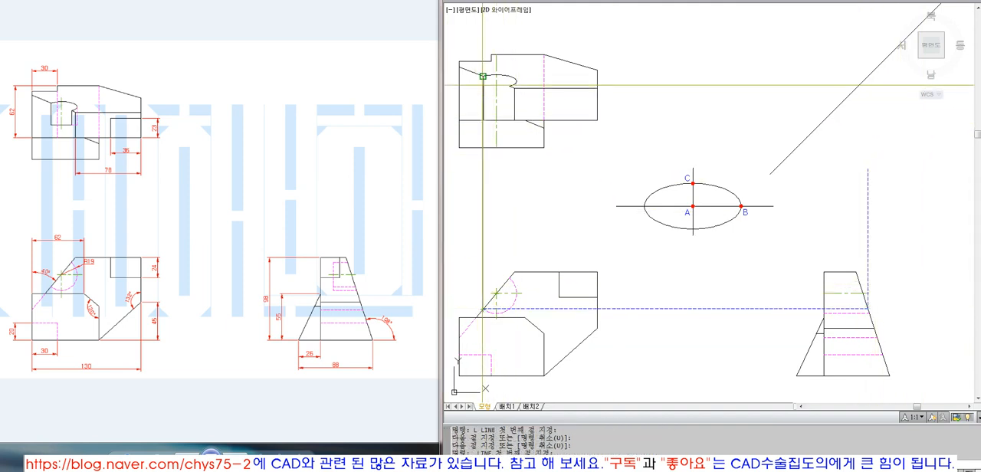
key(space)
text(e)
key(space)
click(490, 132)
Step: Extend the vertical projection line above the side view to the diagonal line
key(space)
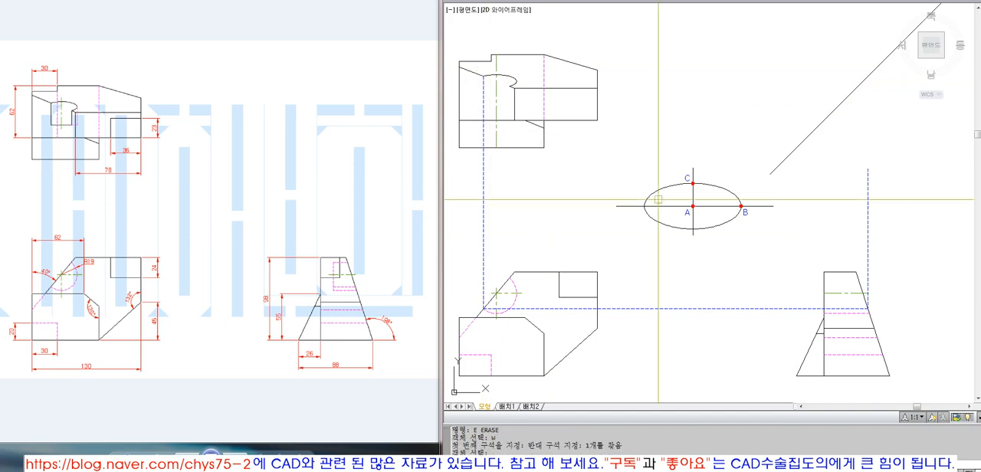
text(ex)
key(space)
click(846, 98)
key(space)
click(858, 174)
click(879, 186)
key(space)
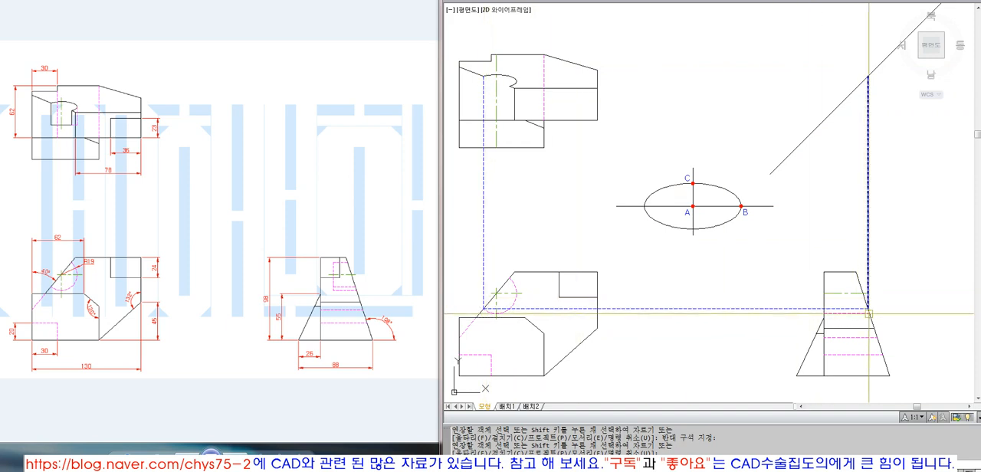
Step: Draw a horizontal projection line from the diagonal intersection and extend it to the top view's vertical projection line
text(l)
key(space)
click(866, 86)
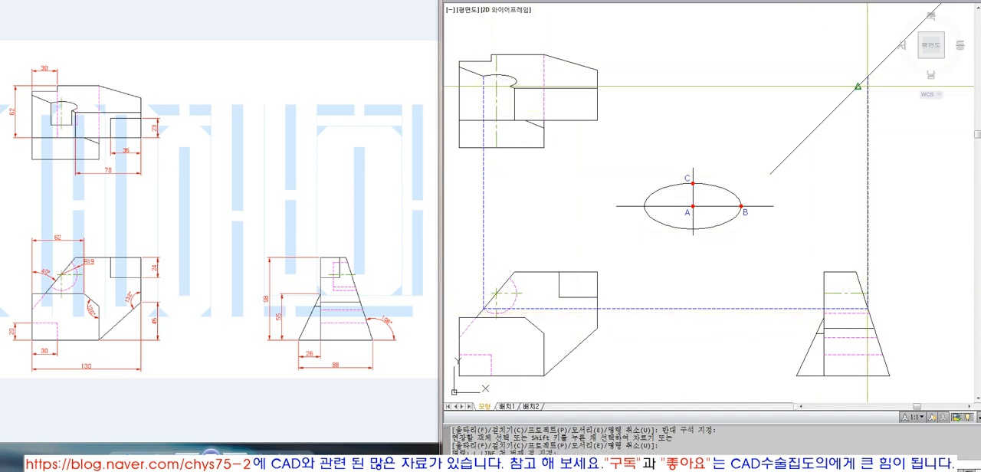
key(Escape)
key(space)
click(867, 84)
click(719, 84)
key(space)
text(ex)
key(space)
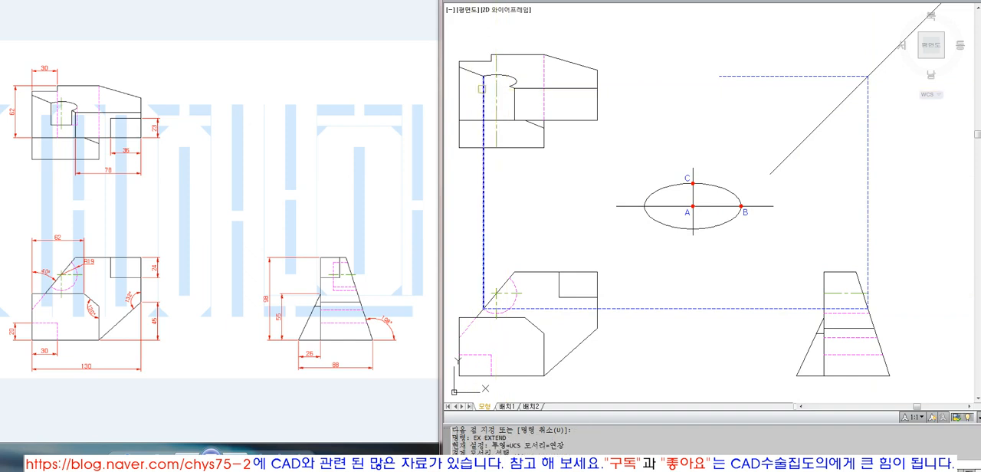
click(483, 85)
key(space)
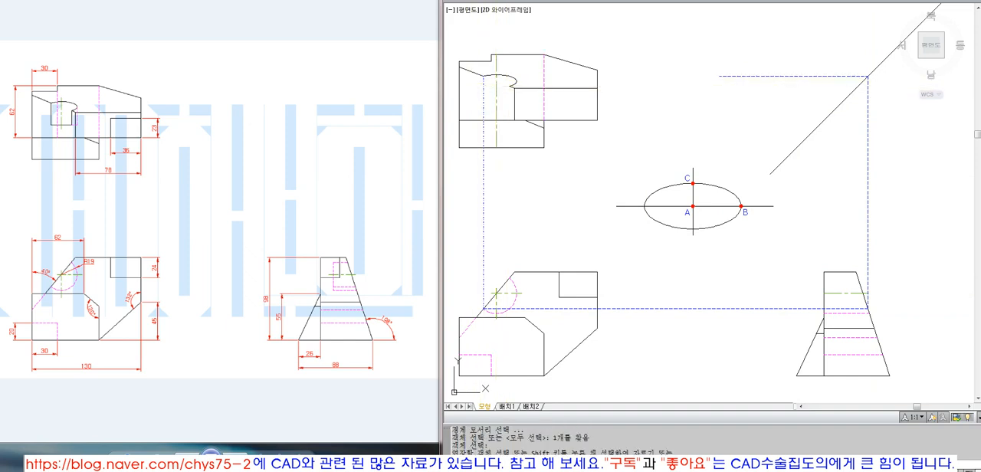
click(750, 72)
click(681, 97)
key(space)
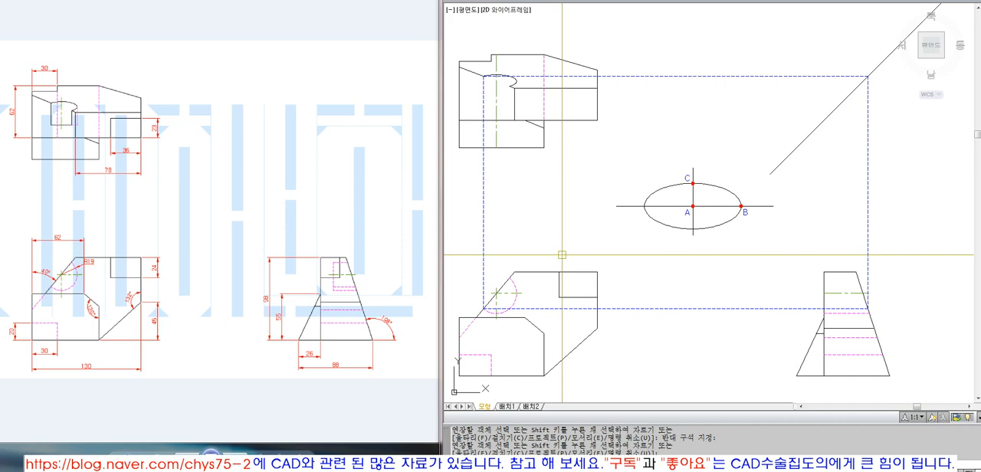
key(Escape)
key(Escape)
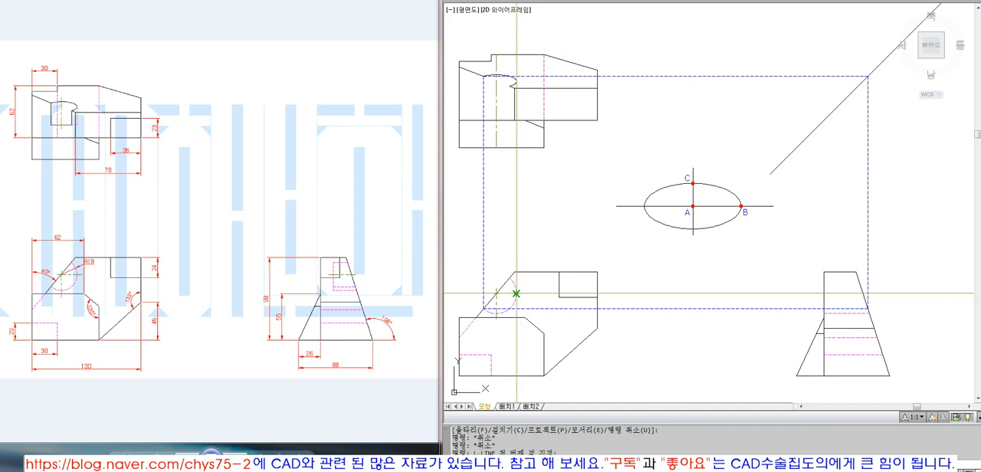
Step: Draw a vertical projection line from the rightmost point of the front view's arc and extend it to the top view's ellipse
click(515, 293)
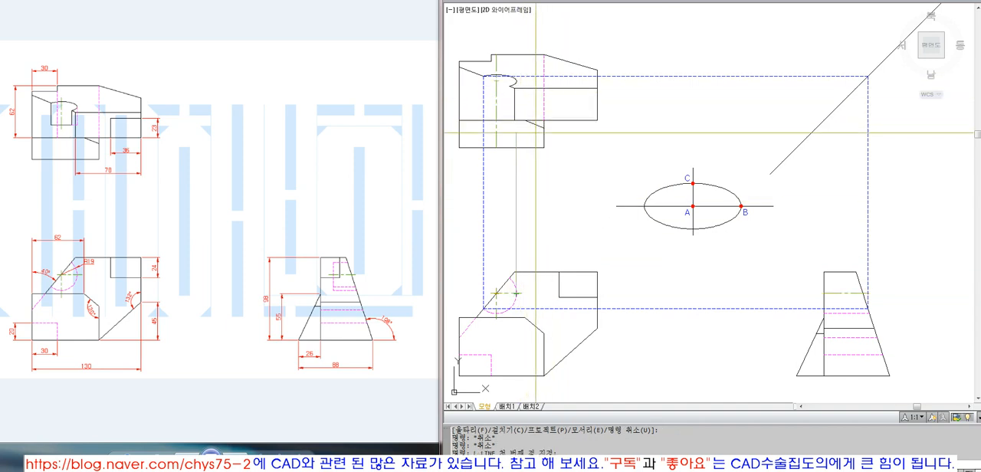
click(516, 81)
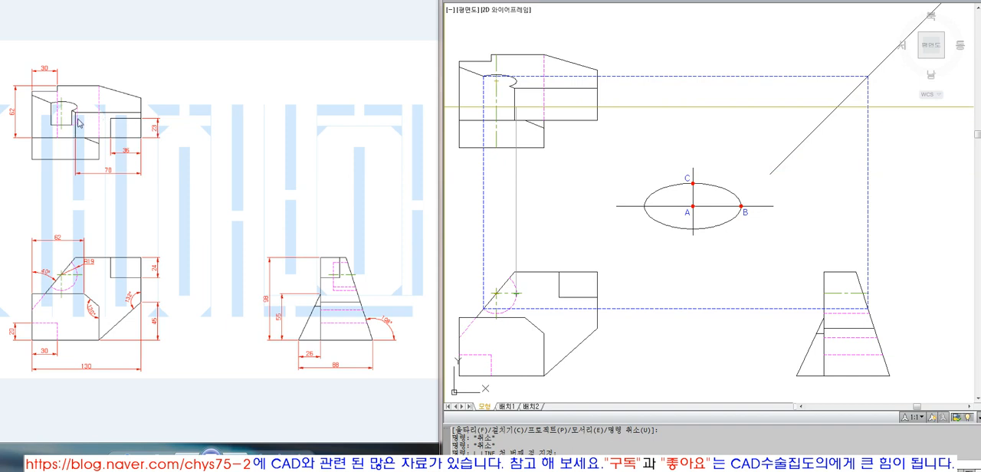
scroll(517, 82, up, 3)
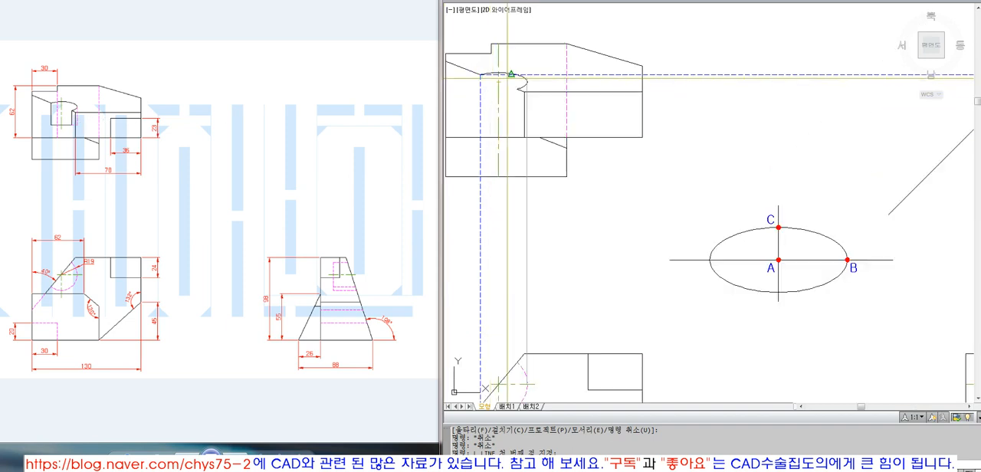
click(534, 84)
key(space)
text(ex)
key(space)
click(494, 79)
key(space)
click(495, 91)
key(space)
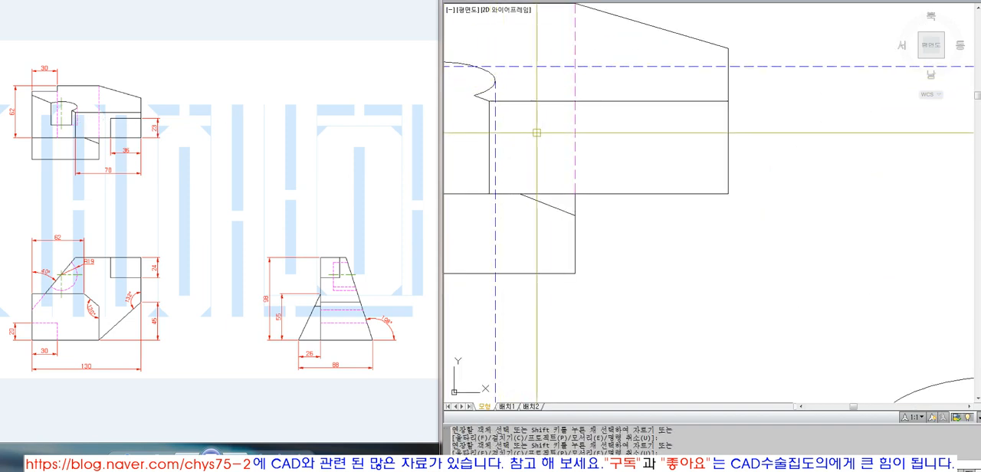
Step: Examine the edges bounding the rectangular face to the right of the hole in the top view, and restore the previous zoomed-out view
click(536, 99)
click(511, 191)
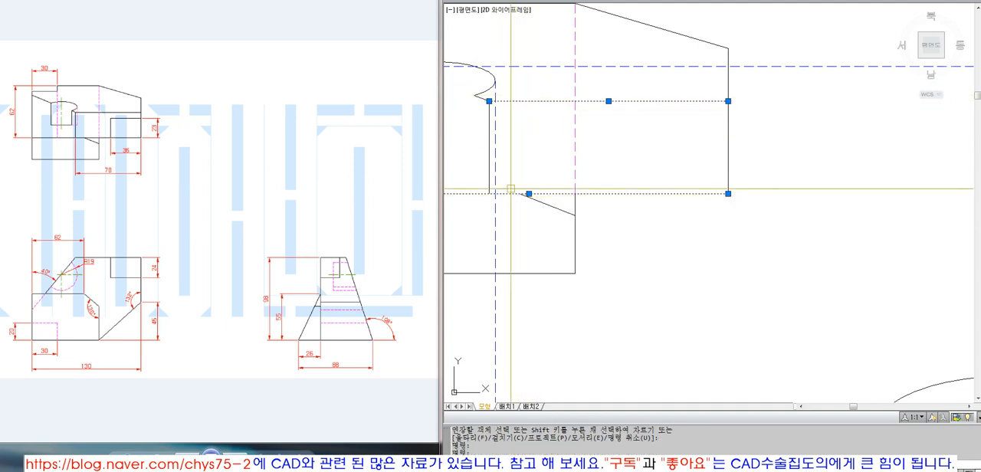
click(488, 126)
click(760, 155)
click(701, 147)
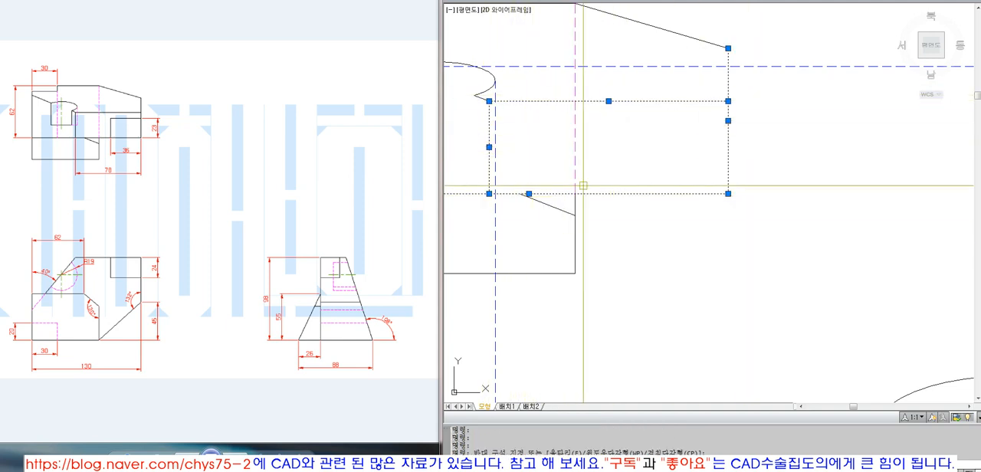
key(Escape)
text(z)
key(space)
text(p)
key(space)
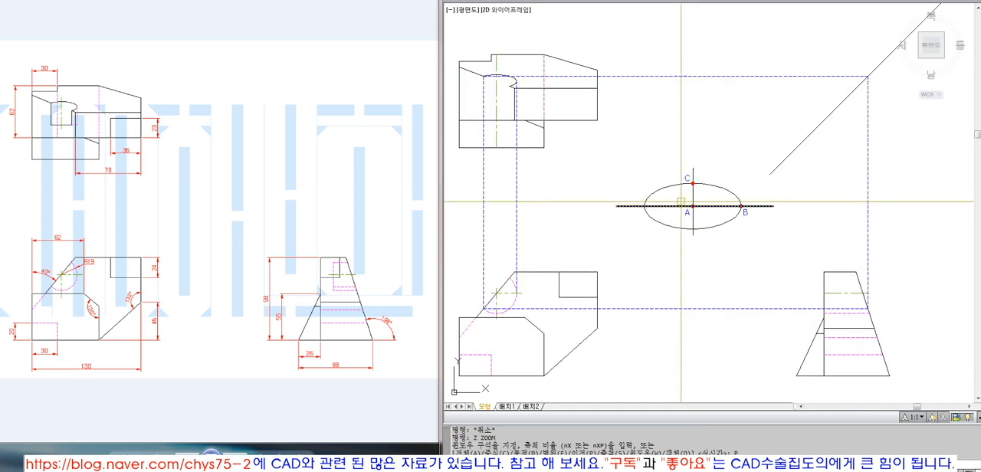
text(t)
key(space)
click(521, 120)
key(space)
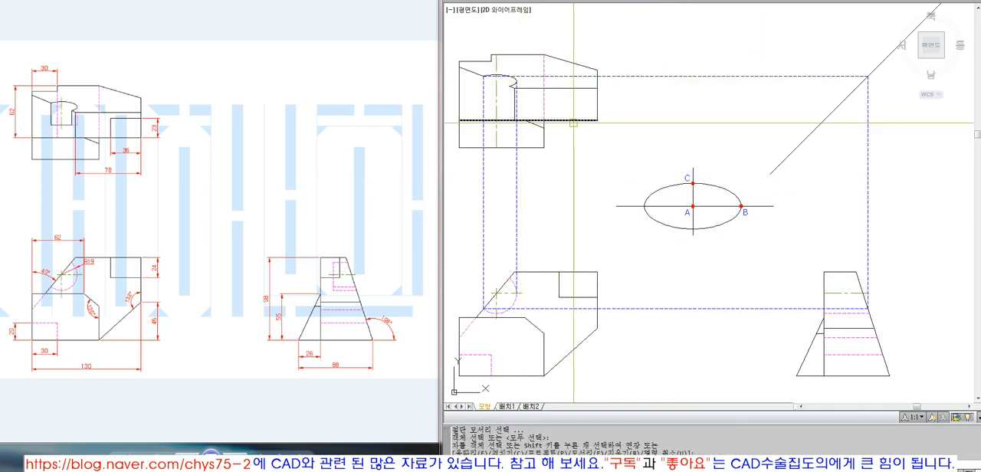
click(558, 269)
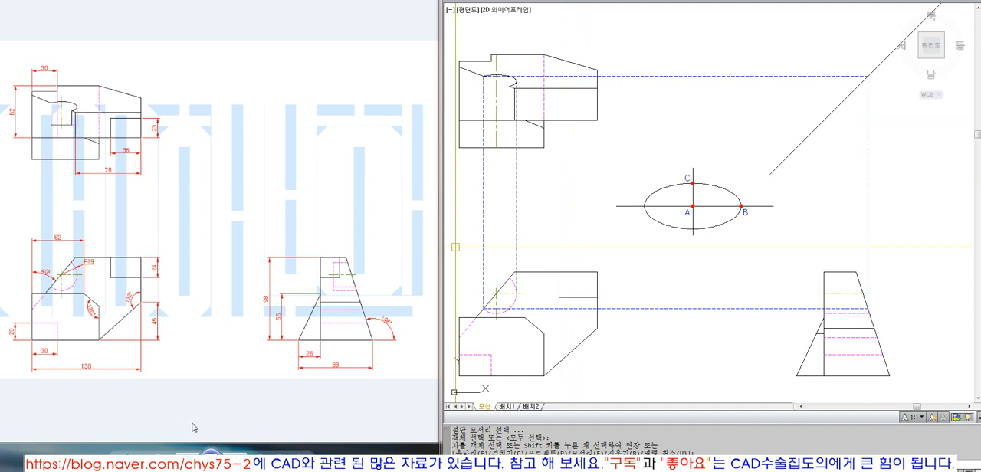
Step: Bring up the exam sheet image with the black background and enlarge its top view to read the hole's dimensions
click(239, 457)
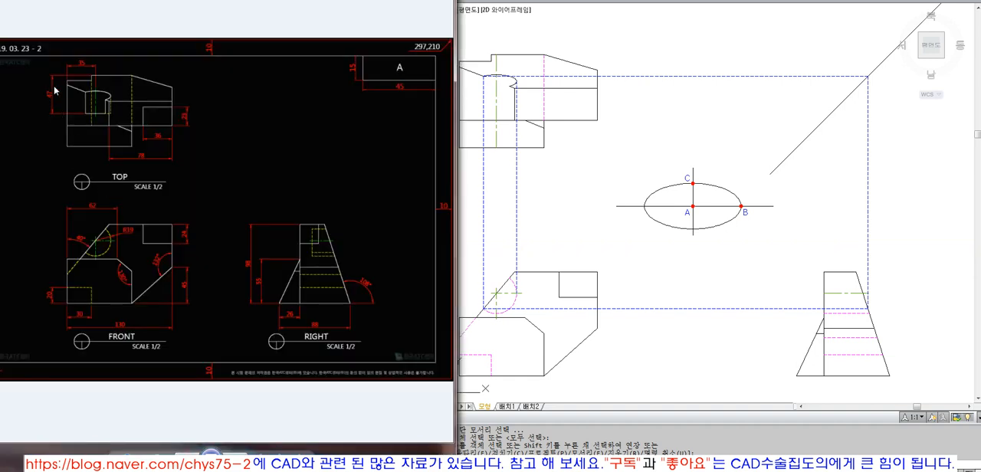
click(237, 458)
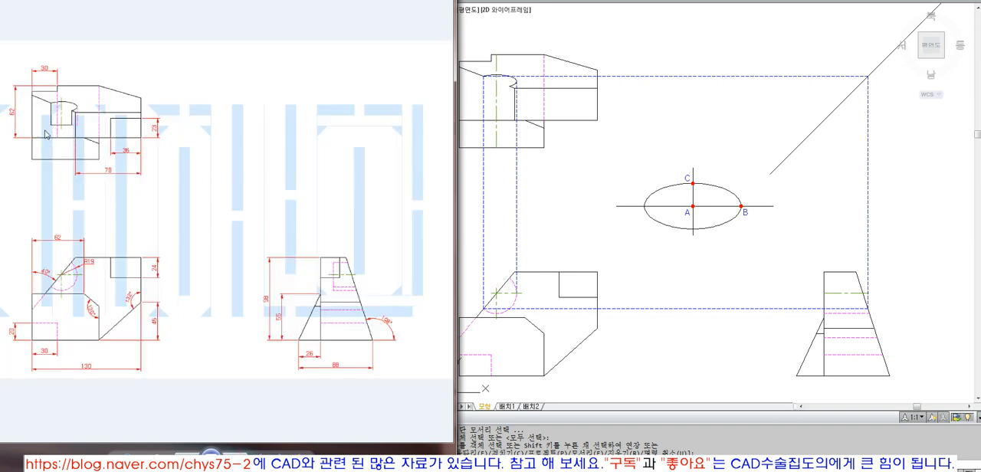
click(189, 454)
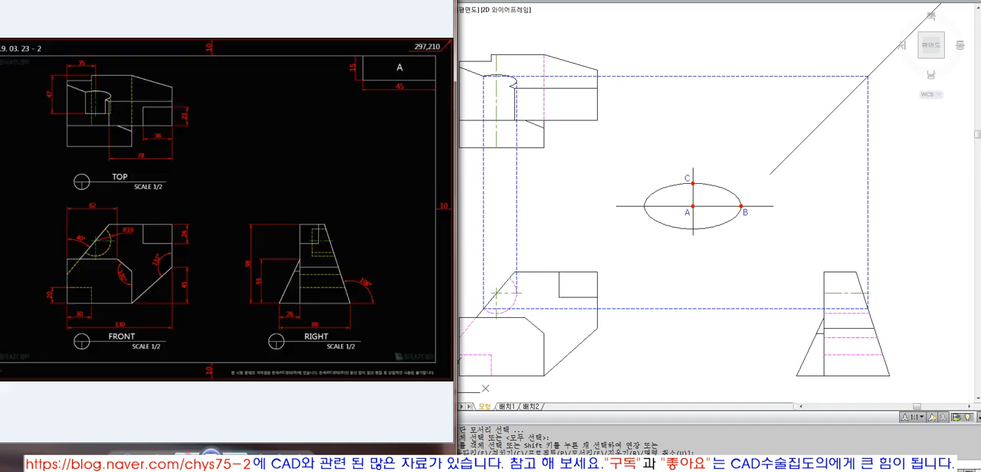
drag(130, 458, 131, 448)
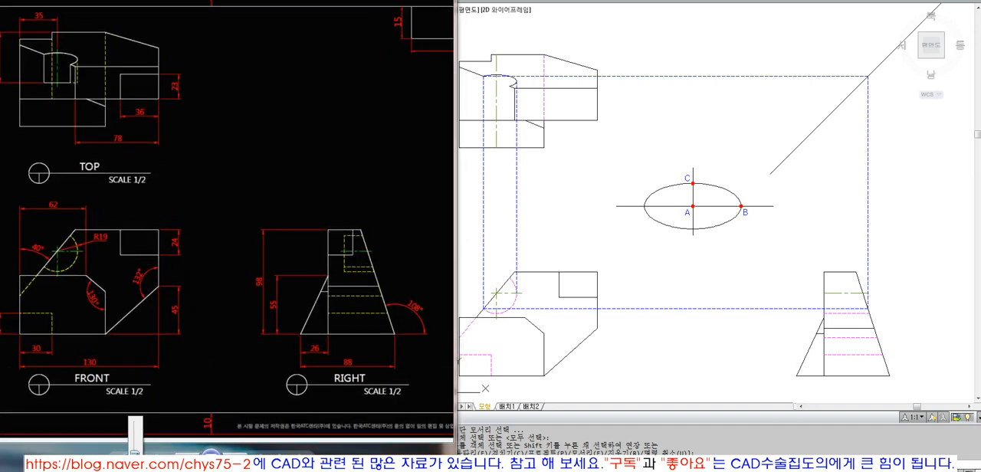
drag(88, 125, 175, 258)
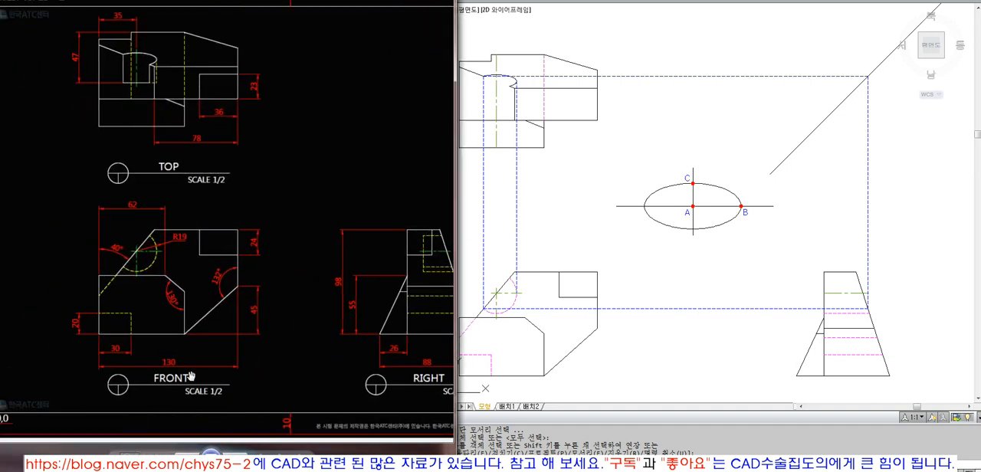
mouse_move(130, 458)
mouse_down()
mouse_move(131, 440)
mouse_move(131, 449)
mouse_up()
drag(225, 87, 251, 252)
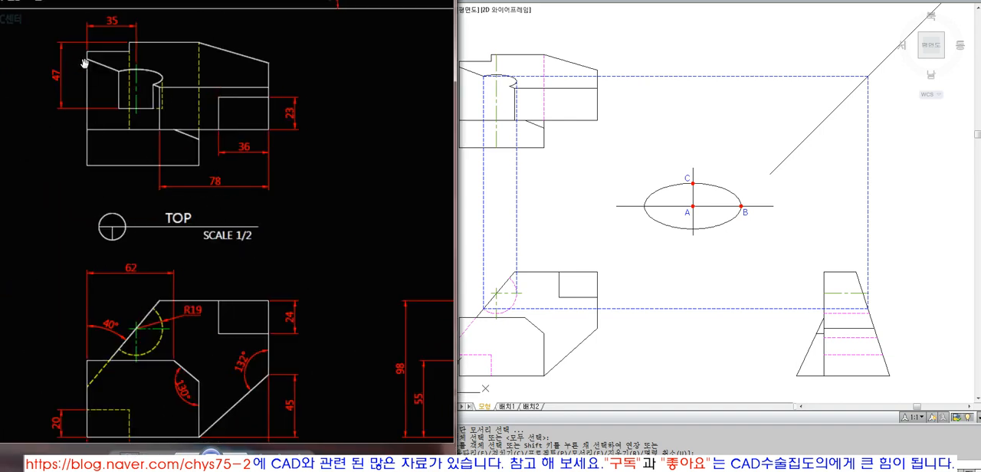
drag(153, 44, 155, 45)
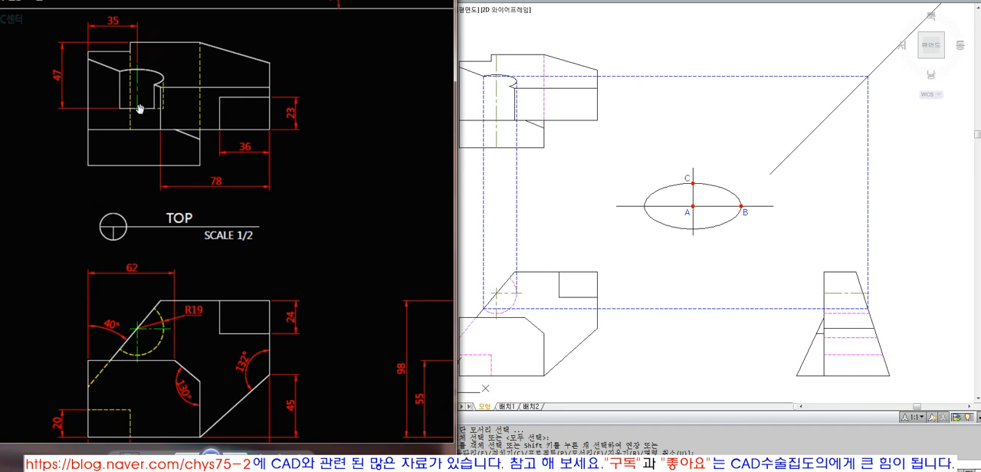
Step: Back in the CAD drawing, draw a horizontal construction line along the top view's upper edge, extending past its left side
click(622, 181)
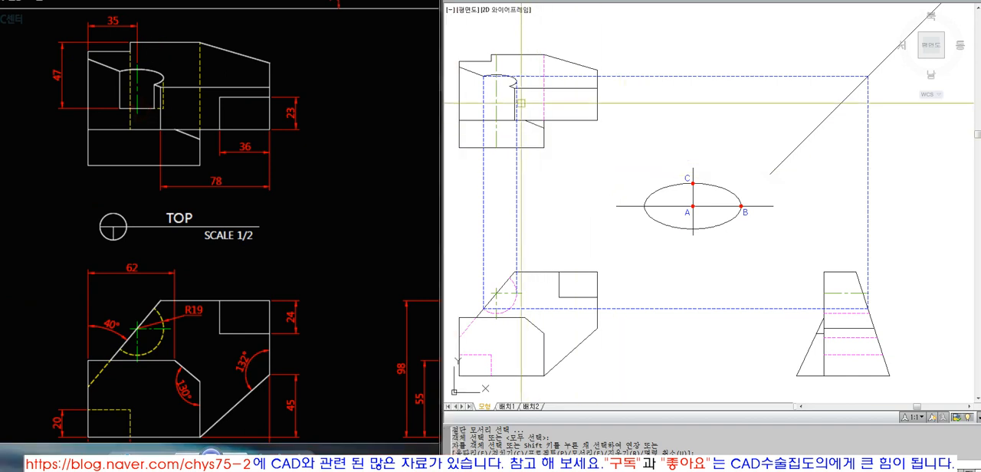
mouse_move(531, 61)
middle_down()
mouse_move(581, 68)
mouse_move(582, 78)
middle_up()
text(L)
key(space)
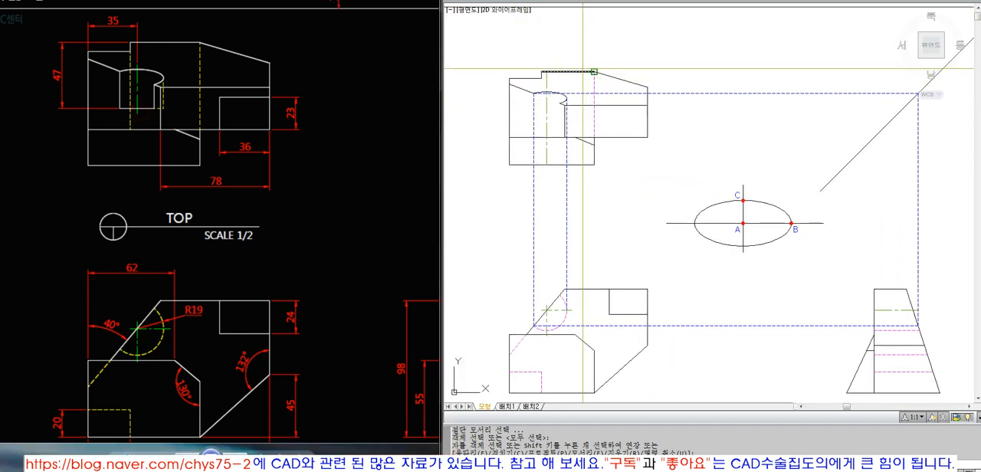
click(593, 72)
click(483, 73)
key(space)
Step: Offset the horizontal construction line 47 downward to locate the hole's bottom edge in the top view
text(o)
key(space)
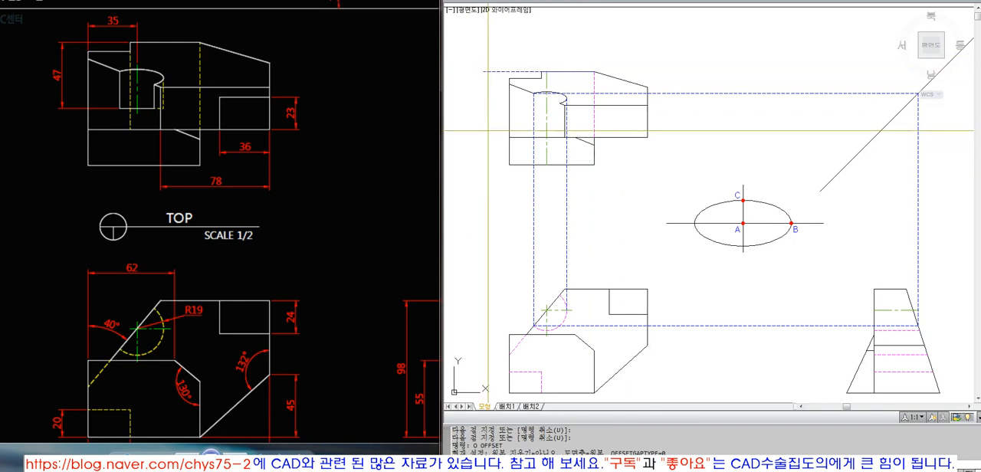
text(47)
key(space)
click(500, 72)
click(481, 115)
key(space)
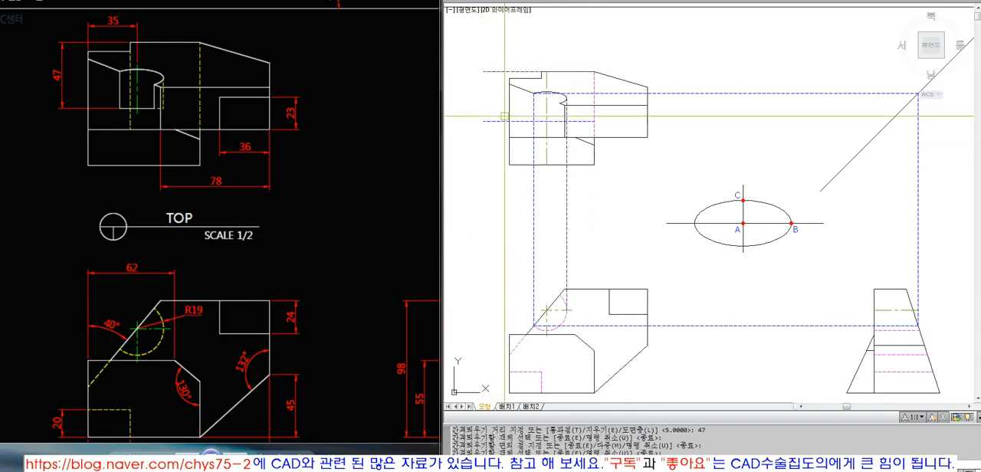
Step: Match the offset line's properties to the solid outline
text(ma)
key(space)
click(495, 120)
key(space)
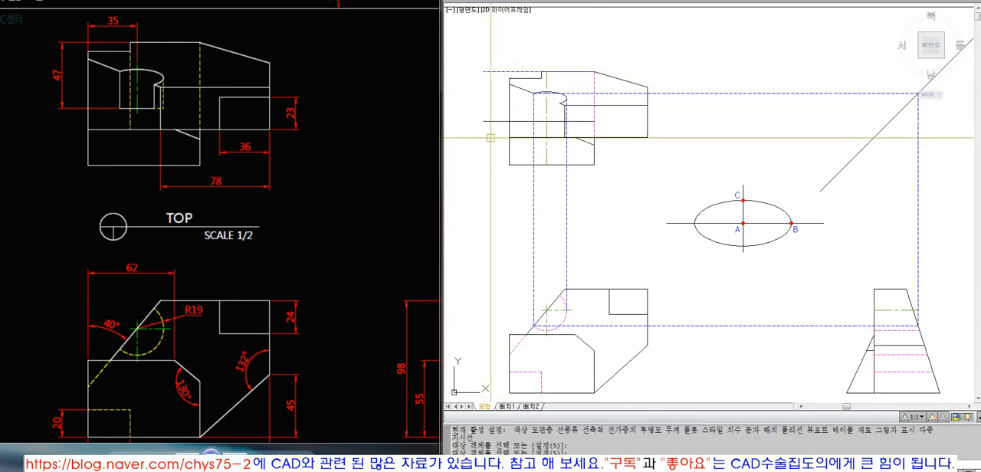
Step: Trim the two vertical projection lines below the hole's bottom line
text(tr)
key(space)
click(527, 121)
key(space)
click(492, 207)
click(583, 219)
Step: Fillet the hole's bottom line and its left vertical line into a sharp corner
key(space)
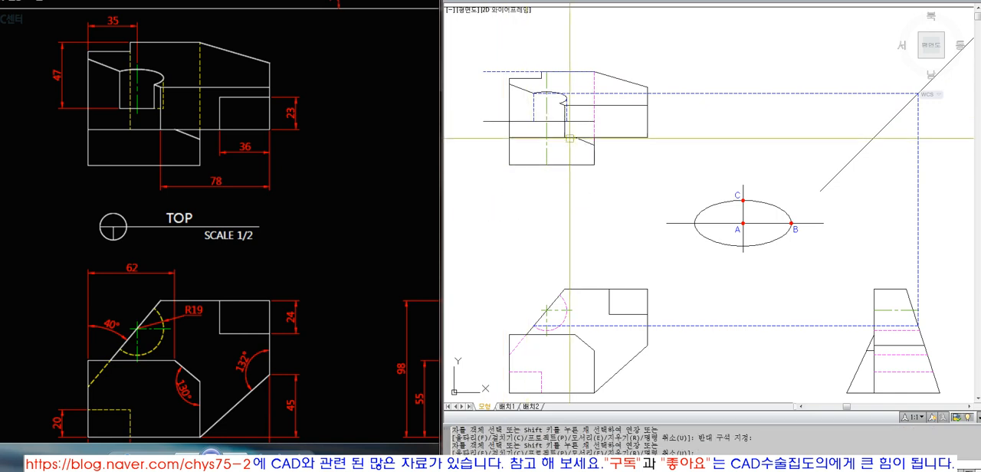
scroll(540, 100, up, 5)
text(f)
Step: Match the hole's left vertical line to the solid outline properties
key(space)
click(536, 163)
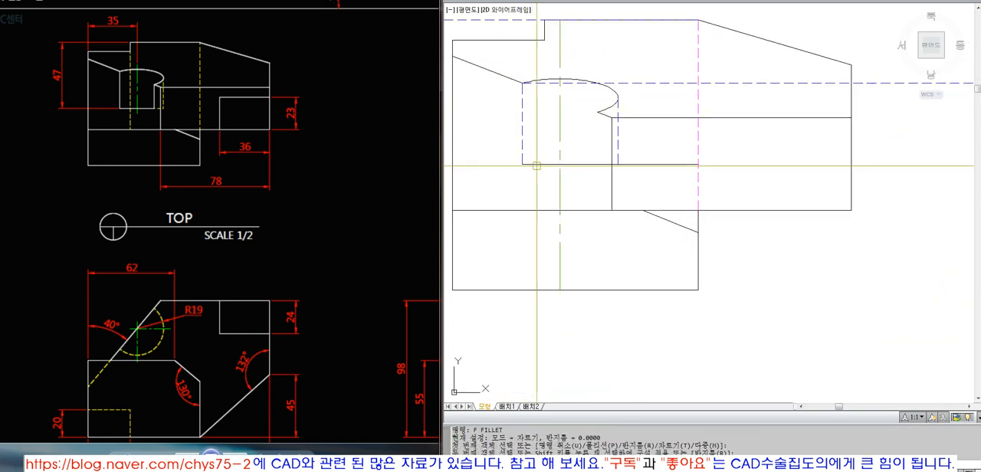
text(ma)
key(space)
click(523, 141)
key(Escape)
key(space)
click(532, 163)
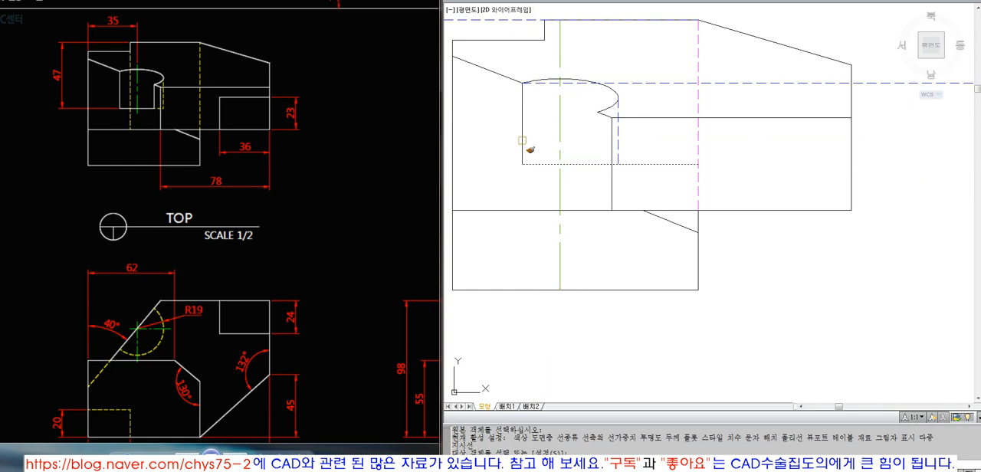
click(522, 142)
key(space)
key(space)
Step: Match the hole's right vertical line to the top view's hidden line properties
click(697, 144)
click(618, 139)
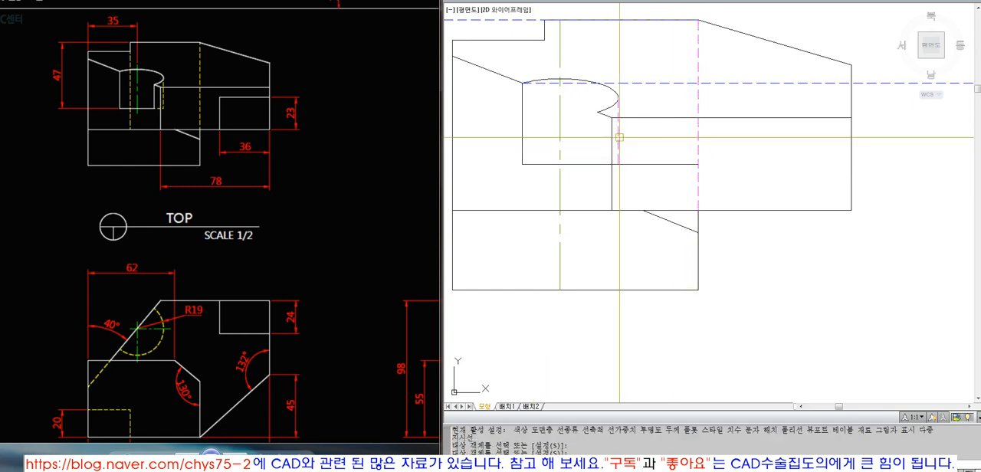
key(space)
text(t)
key(space)
key(Escape)
key(Escape)
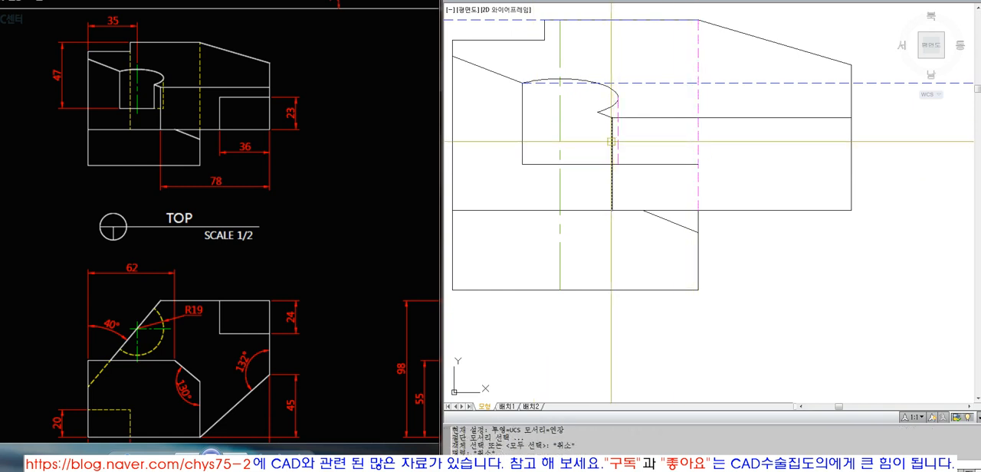
text(l)
key(space)
scroll(599, 116, down, 4)
key(Escape)
key(Escape)
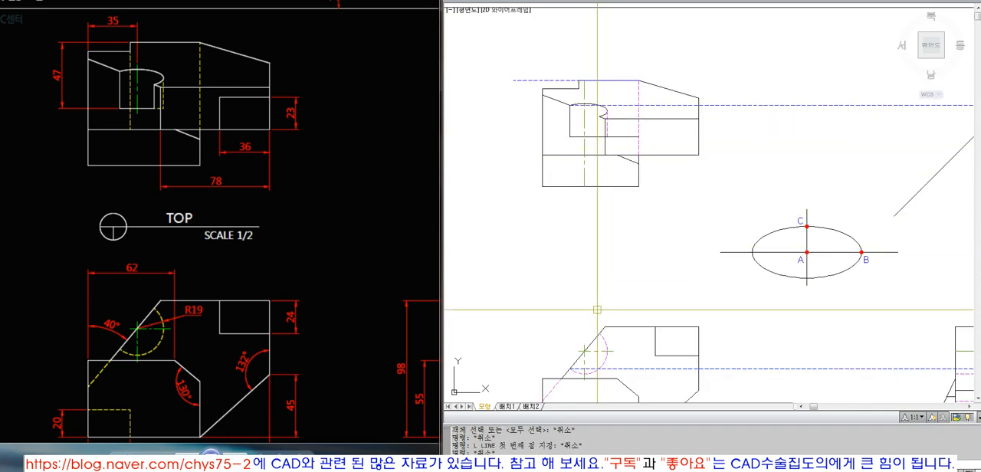
Step: Project a vertical line from the upper end of the front view's arc to the ellipse's end point, trimming it below the hole's bottom line
text(l)
key(space)
click(598, 334)
scroll(602, 140, up, 2)
scroll(601, 101, up, 3)
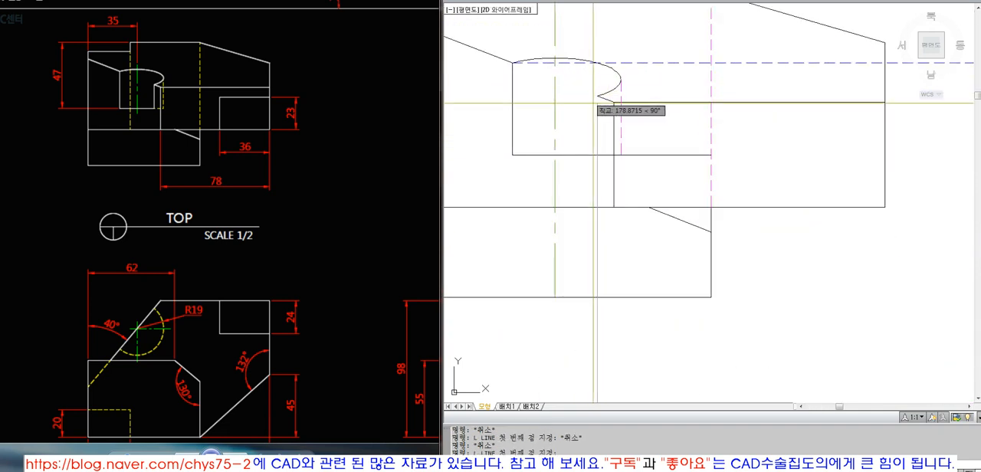
text(t)
key(space)
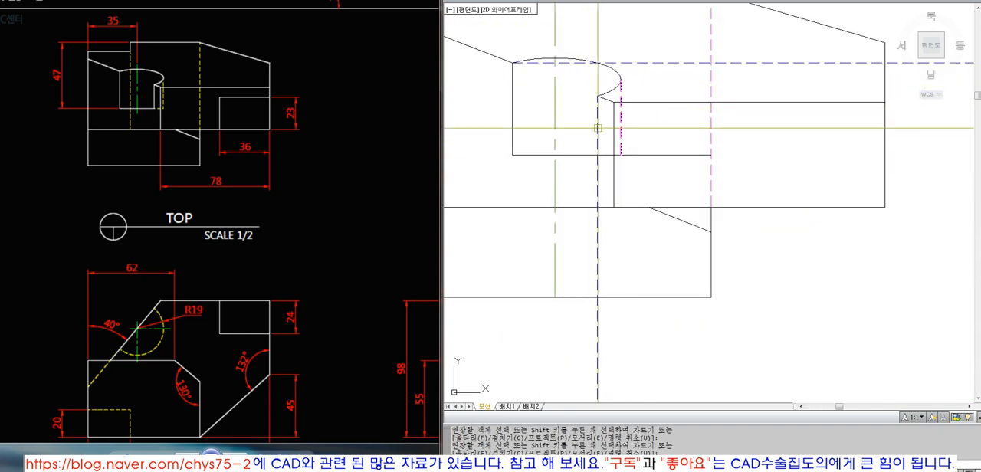
click(598, 158)
key(space)
key(space)
Step: Split the hole's bottom line at the new vertical line by trimming a piece out and extending the right segment back
scroll(613, 135, up, 2)
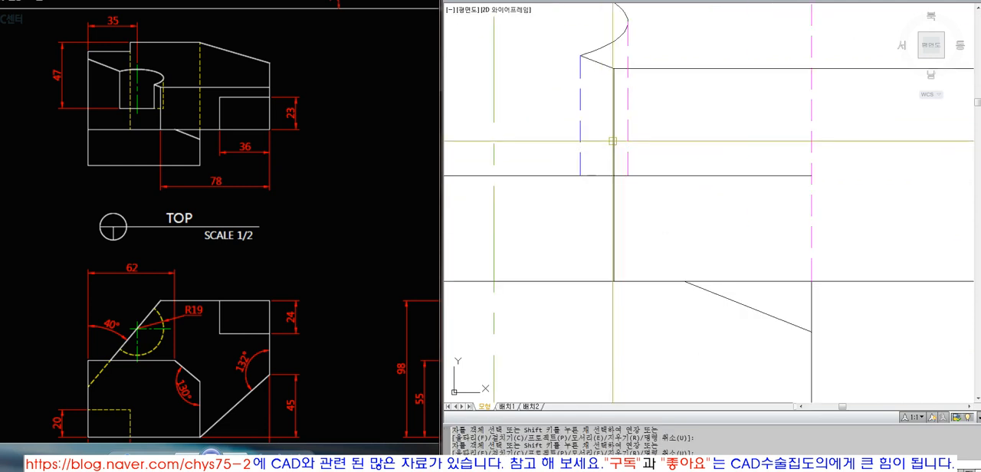
key(space)
click(587, 174)
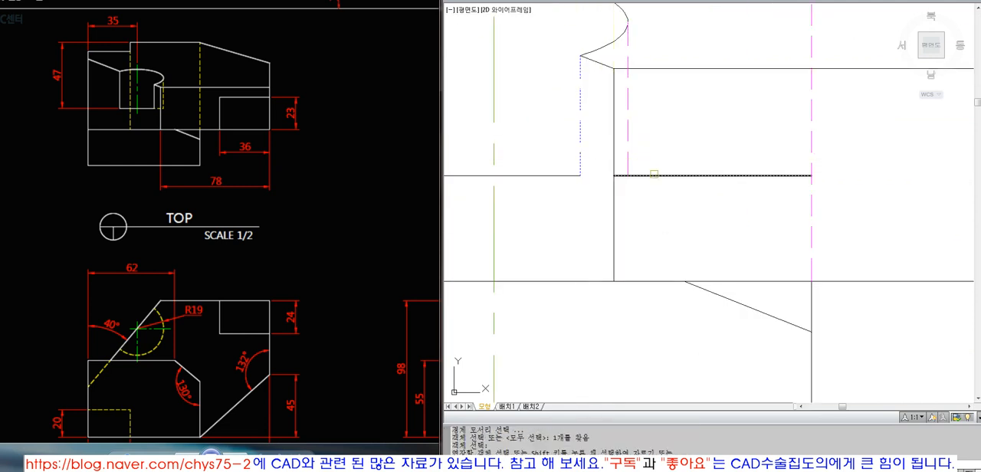
click(653, 174)
Step: Make the new vertical hole line solid by matching properties and trim the bottom line beyond the hidden vertical line
click(568, 175)
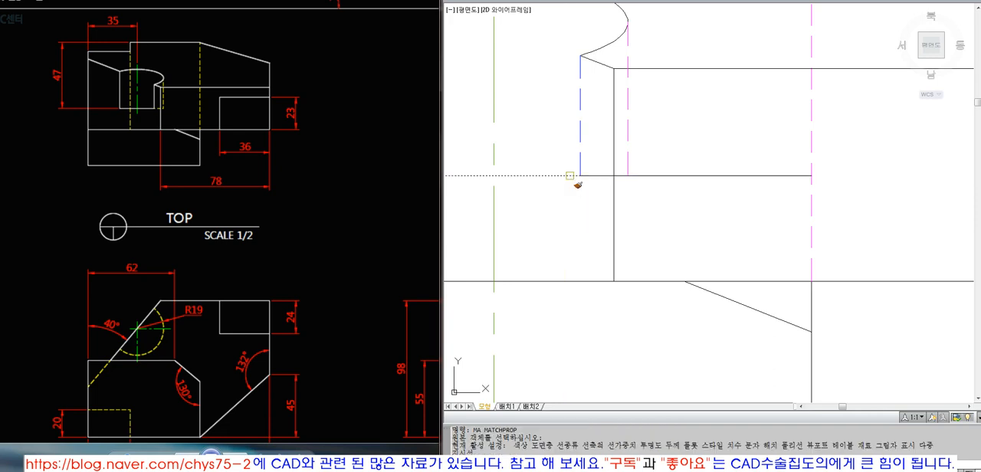
click(580, 165)
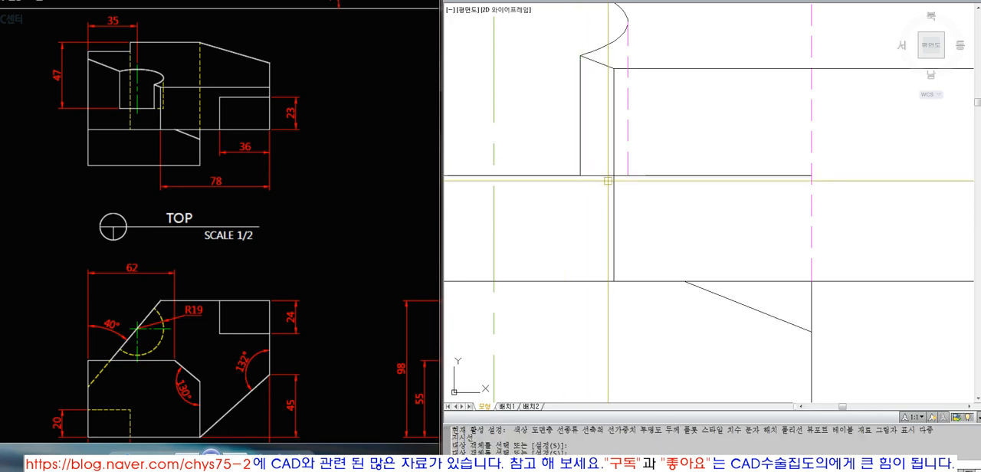
text(tr)
key(space)
key(space)
click(644, 177)
key(space)
Step: Match the short right segment of the hole's bottom line to the hidden line properties
text(ma)
key(space)
click(626, 163)
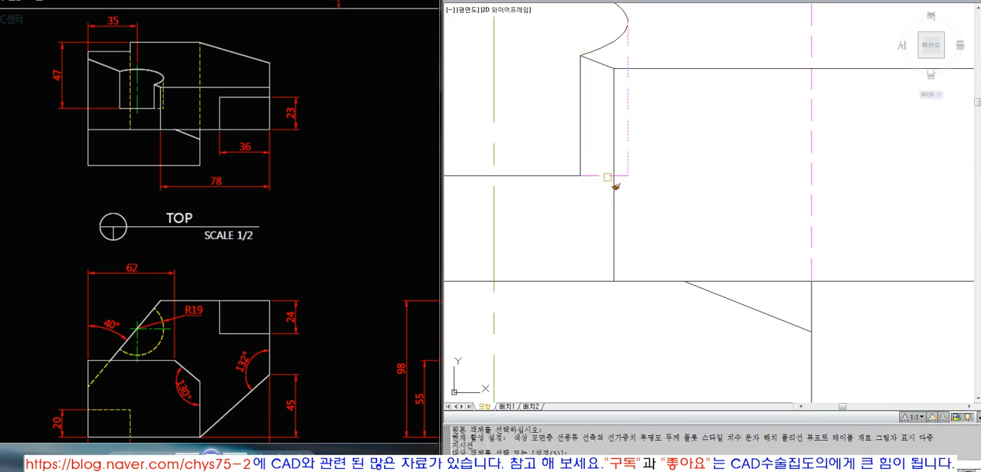
click(609, 176)
key(space)
Step: Erase the two horizontal projection lines crossing the top view
scroll(607, 193, down, 3)
text(z)
key(space)
click(766, 291)
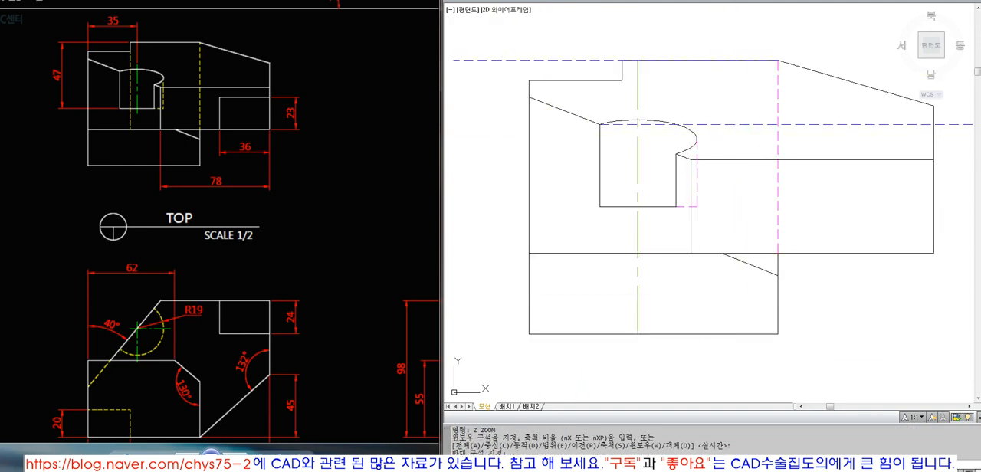
click(735, 138)
click(713, 112)
text(e)
key(space)
click(608, 61)
key(space)
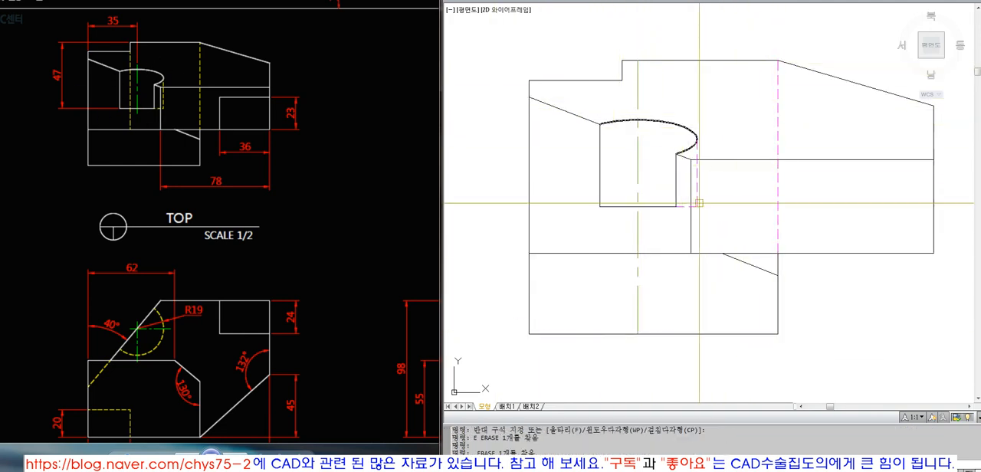
Step: Trim the hole's center line slightly above the ellipse, using a temporary upward copy of the arc as the cutting edge
text(co)
key(space)
click(666, 122)
key(space)
click(694, 113)
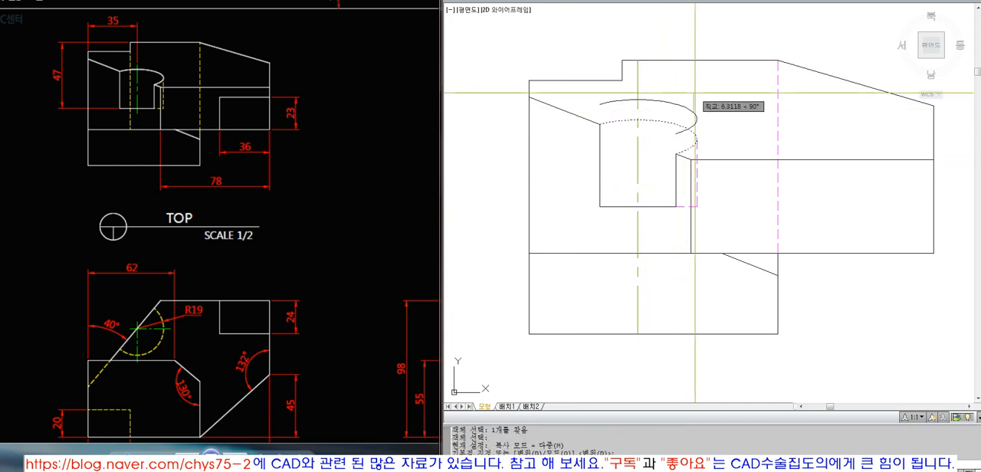
key(Escape)
text(e)
key(space)
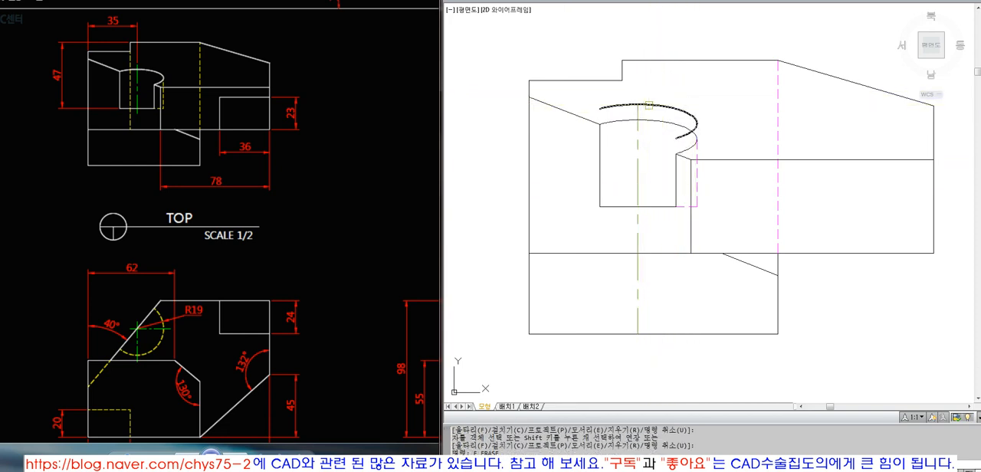
click(648, 122)
text(o)
key(space)
key(space)
key(Escape)
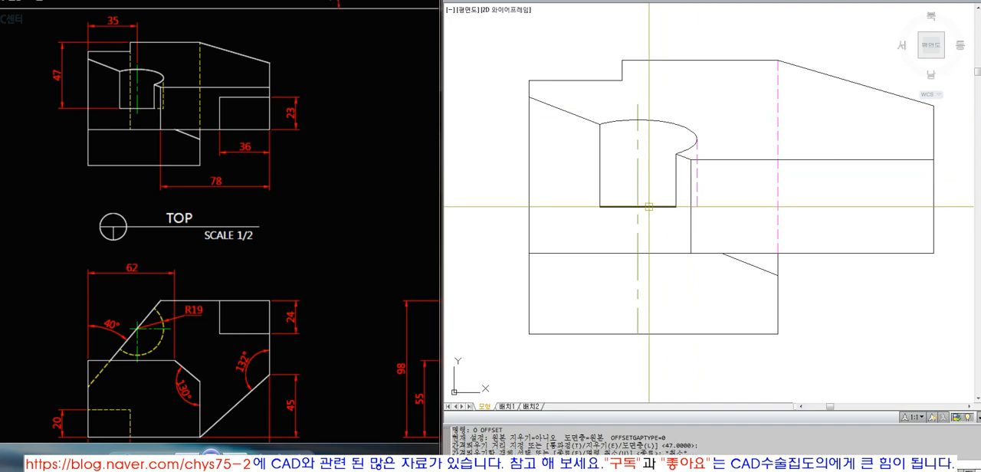
Step: Trim the hole's center line 5 mm below the hole's bottom line in the top view, using a temporary offset line that is erased
text(o)
key(space)
text(5)
click(649, 206)
click(652, 232)
text(tr)
click(646, 223)
key(space)
click(639, 240)
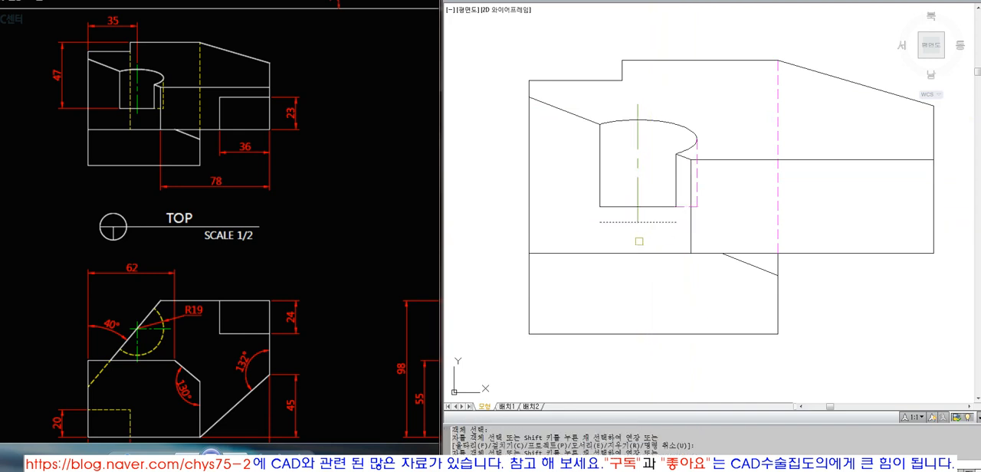
text(e)
key(space)
Step: Erase the horizontal projection line between the front view and the side view
scroll(635, 210, down, 1)
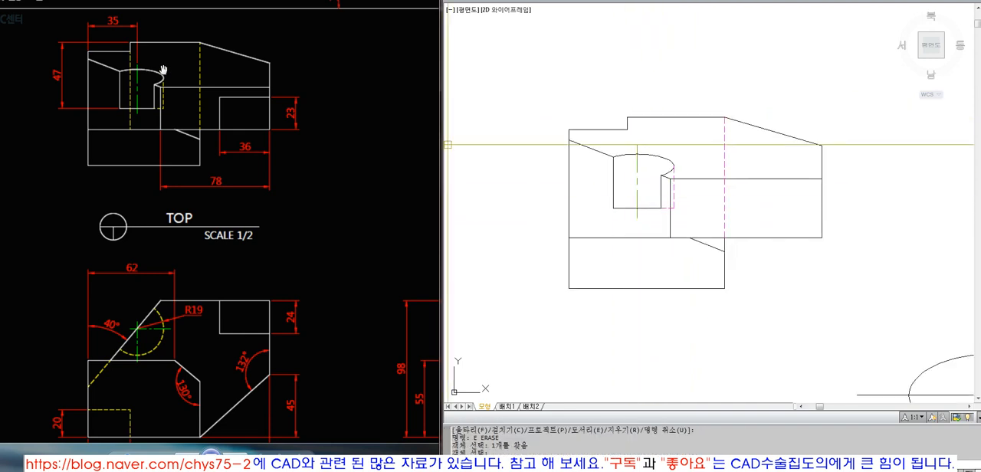
scroll(545, 117, down, 2)
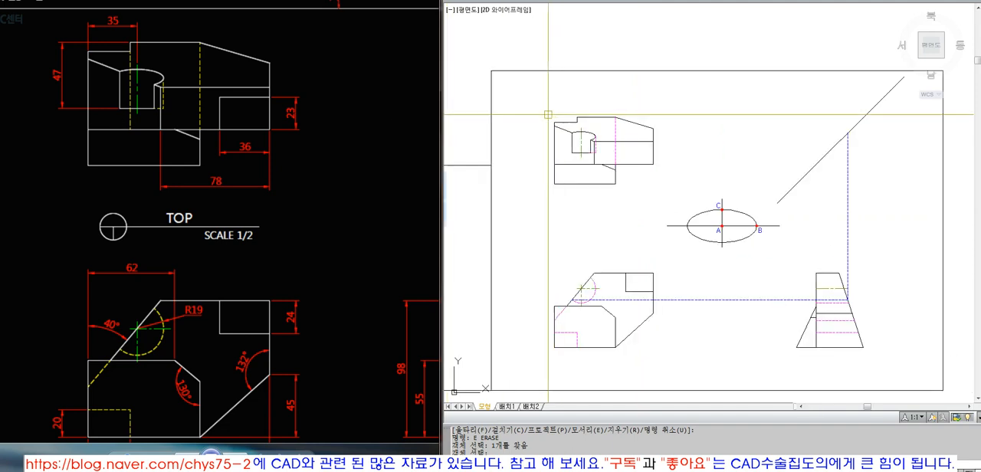
text(z)
click(515, 107)
click(917, 357)
text(e)
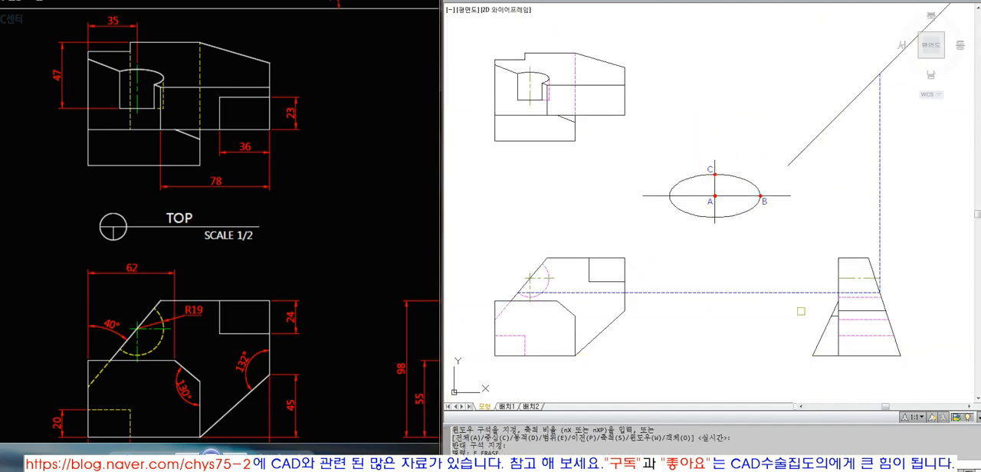
middle_drag(875, 301, 878, 275)
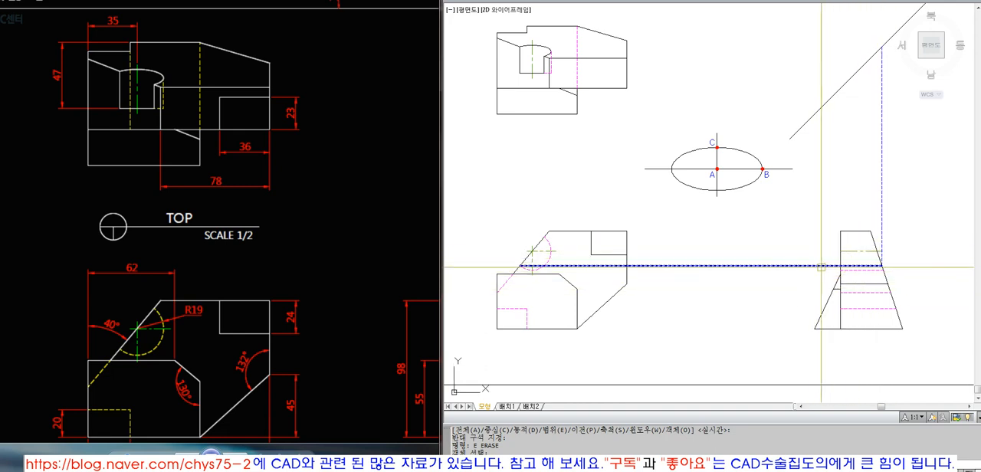
click(819, 265)
key(Return)
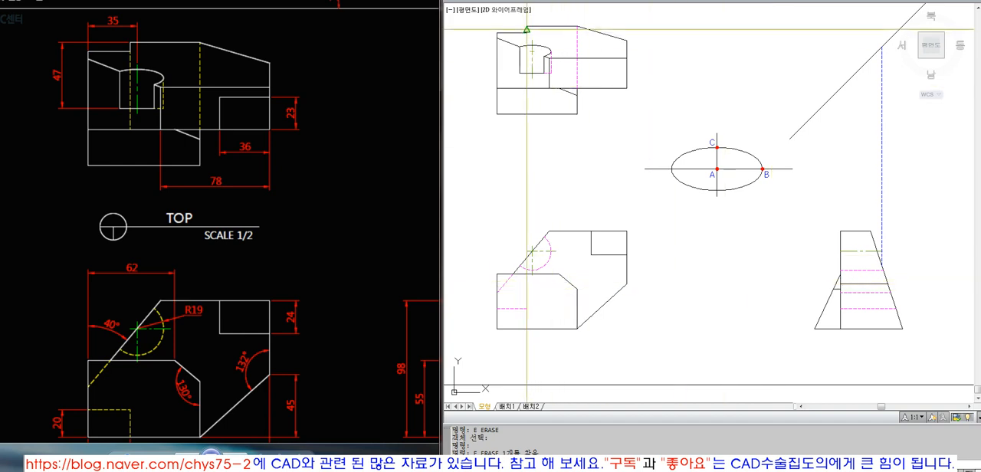
Step: Draw a vertical projection line from the top view's step corner down to the hidden notch's corner in the front view
text(l)
key(Return)
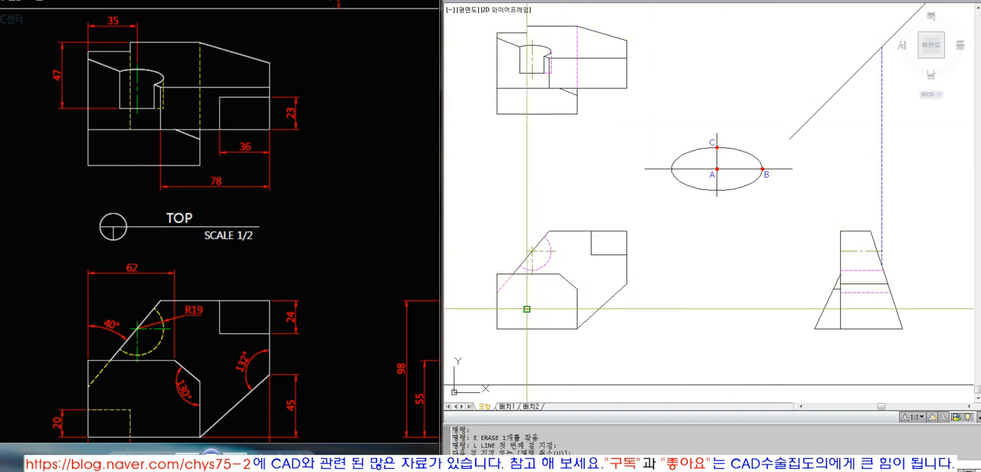
key(Return)
click(532, 316)
click(526, 318)
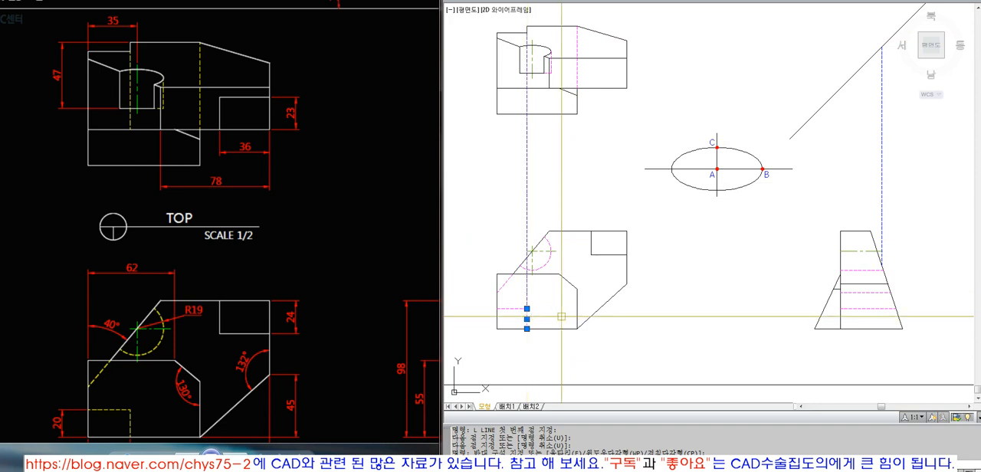
key(Escape)
Step: Trim the vertical projection line below the top view's long horizontal edge
text(tr)
key(Return)
click(534, 88)
key(Return)
click(528, 100)
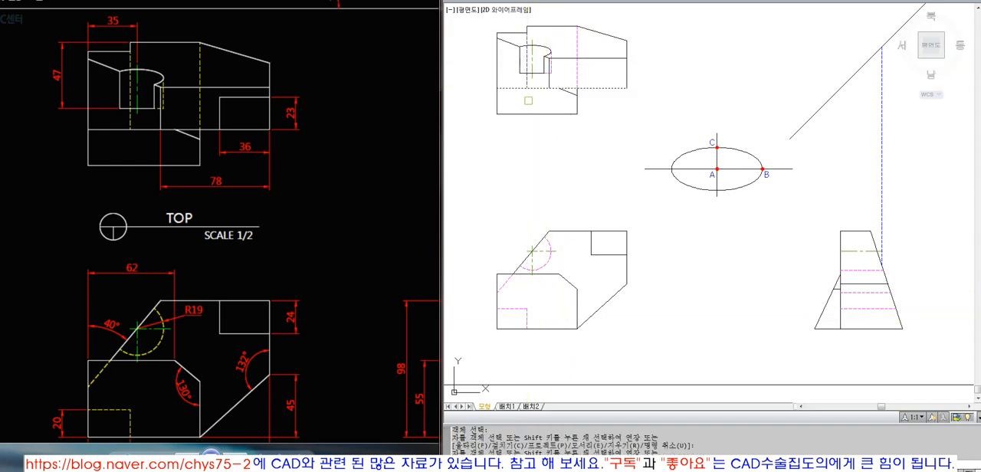
key(Return)
Step: Match the remaining vertical line under the top view's step to the existing hidden line's properties
text(ma)
key(Return)
click(577, 70)
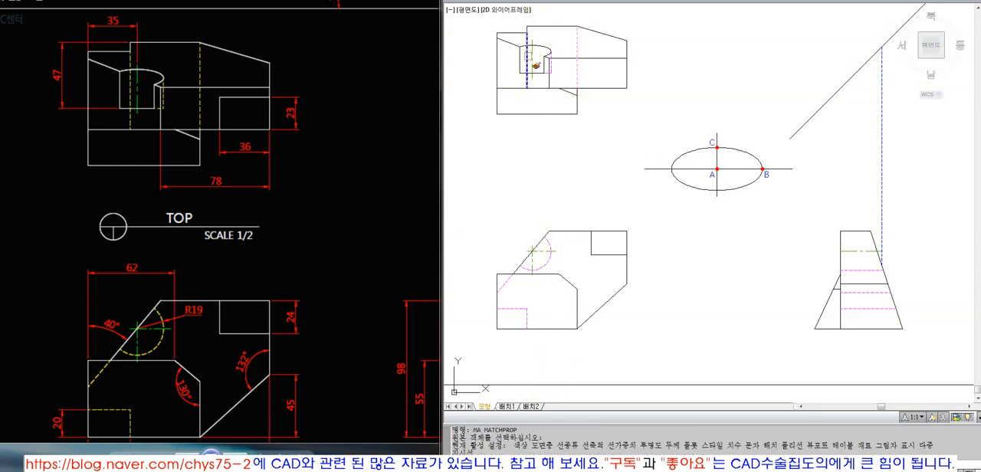
click(527, 56)
key(Return)
Step: Bring up the reference sheet with all three dimensioned views and examine the side view's hole lines
scroll(573, 189, down, 4)
text(z)
key(Return)
click(526, 110)
click(756, 268)
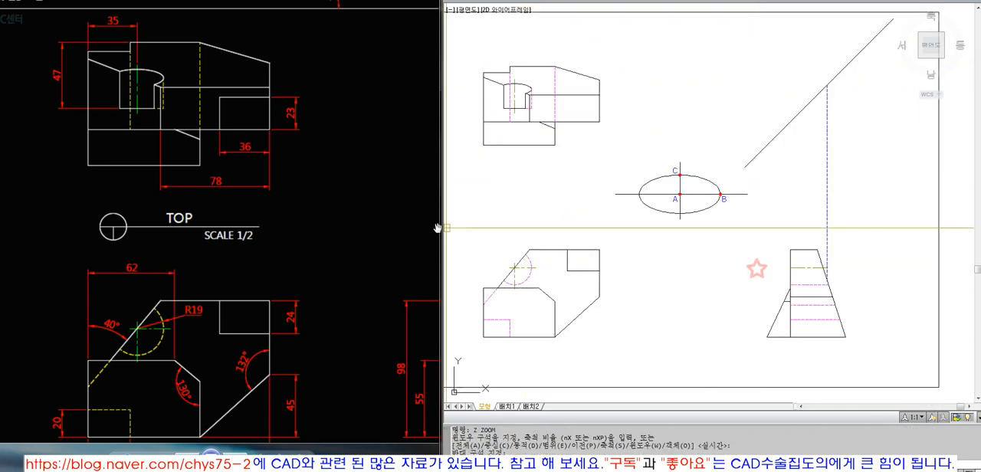
click(321, 216)
click(241, 454)
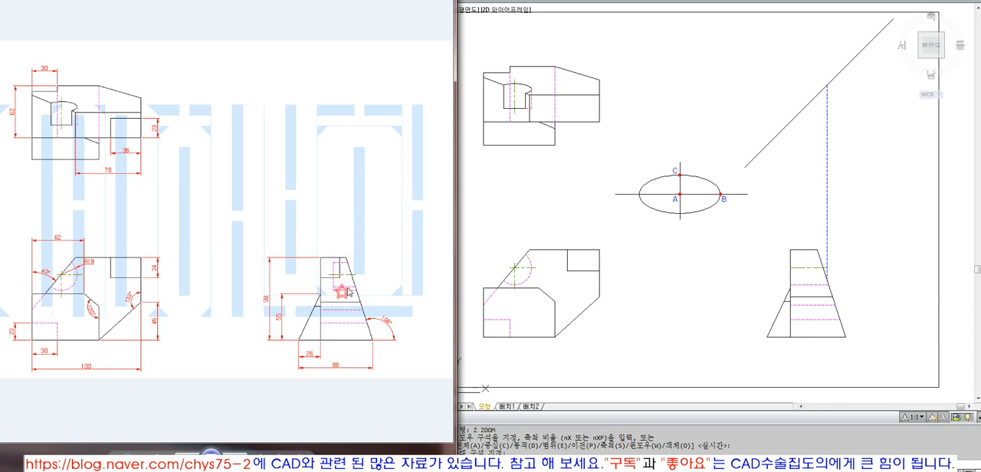
click(557, 300)
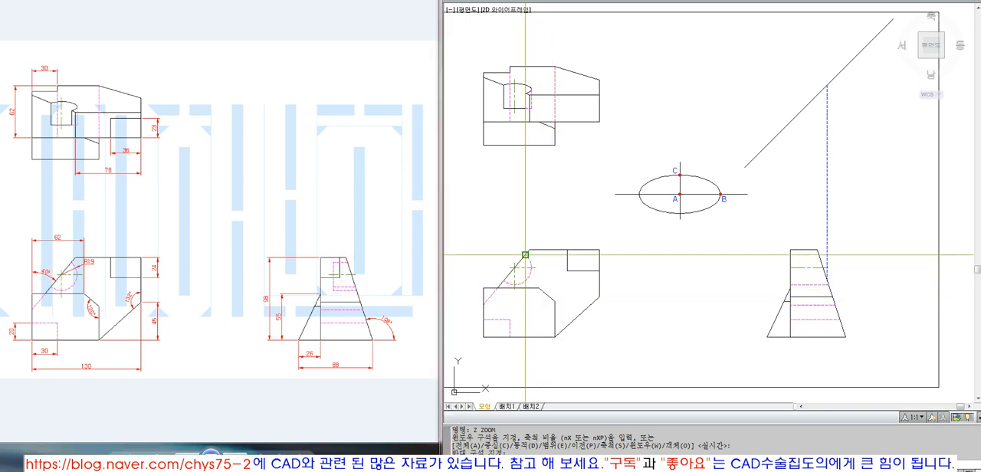
Step: Draw a horizontal projection line from the hole arc's upper end in the front view and extend it to the side view's slanted edge
text(l)
key(Return)
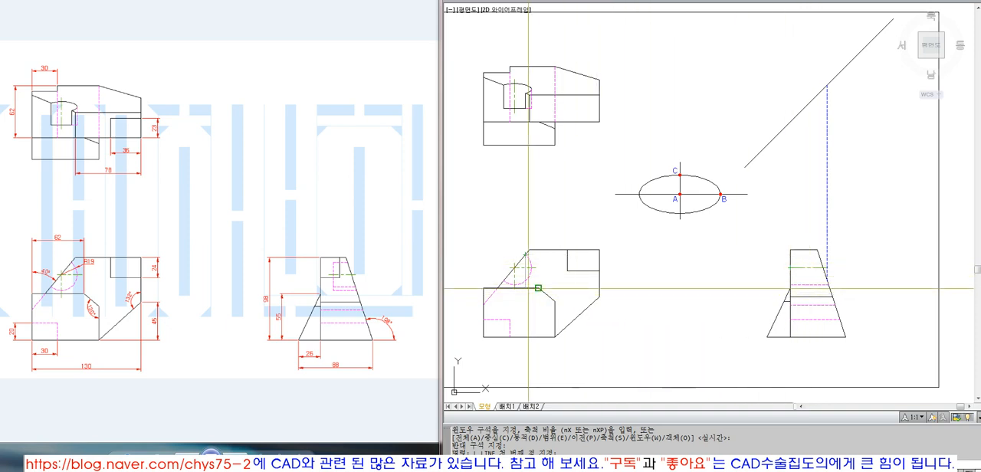
click(525, 254)
click(723, 273)
key(Return)
text(ex)
key(Return)
click(820, 260)
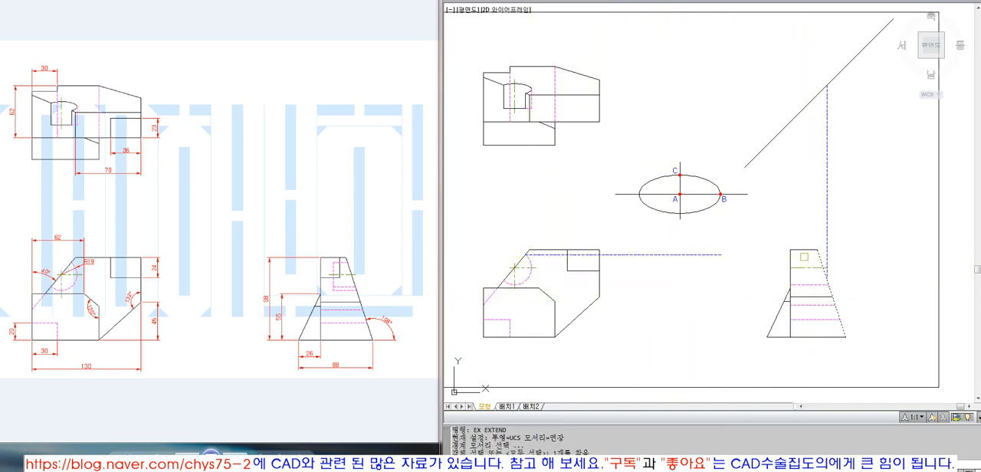
key(Return)
click(711, 256)
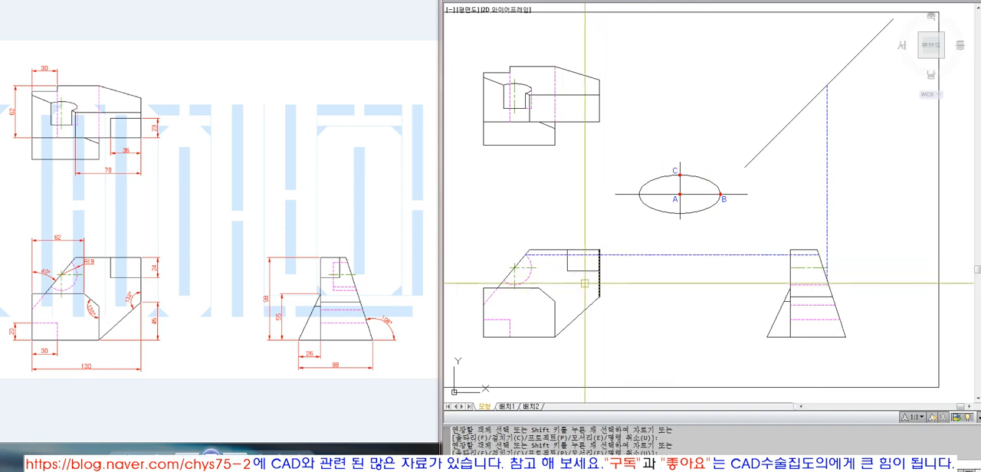
key(Return)
text(l)
key(Return)
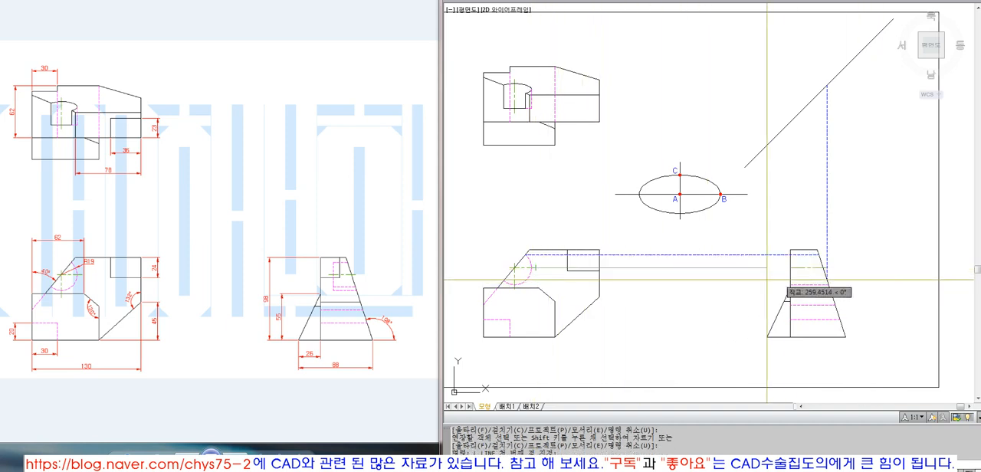
click(790, 267)
key(Escape)
Step: Erase the vertical projection line between the 45° line and the side view
text(e)
key(Return)
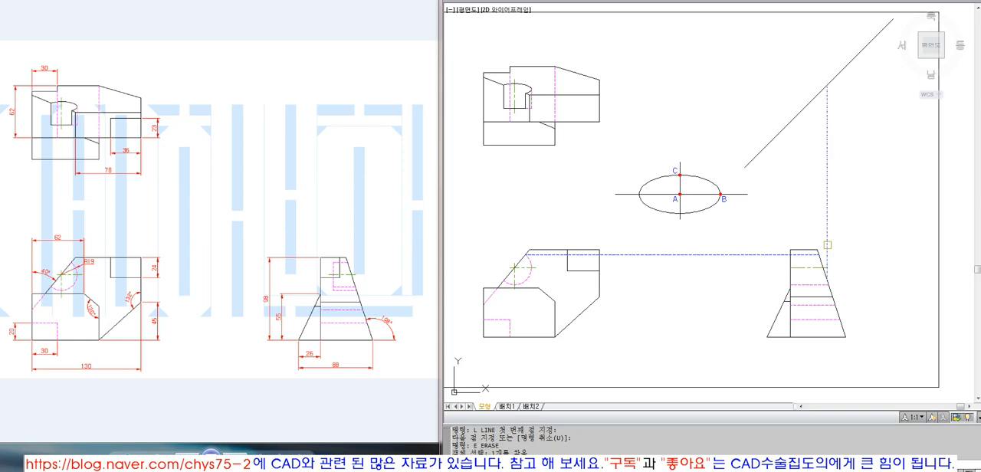
key(Return)
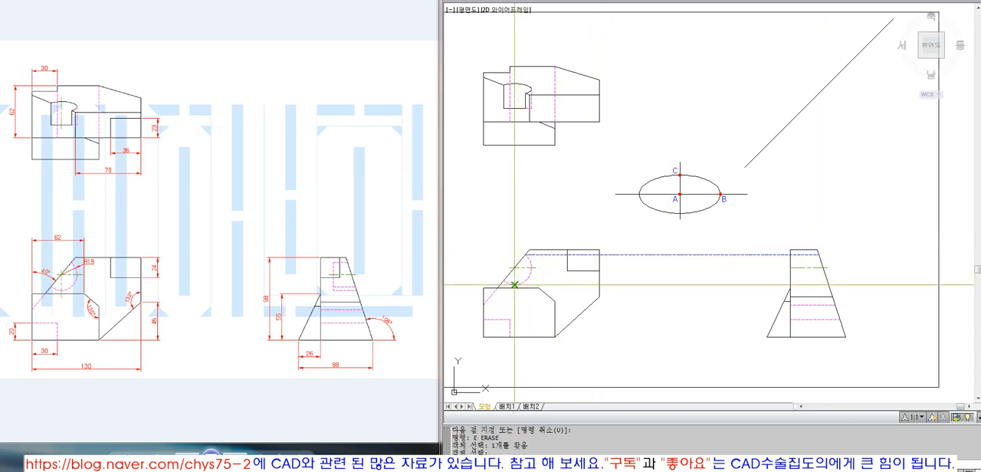
Step: Project the hole arc's lowest point horizontally to the side view and trim the line at the side view's vertical edge
text(ex)
key(Return)
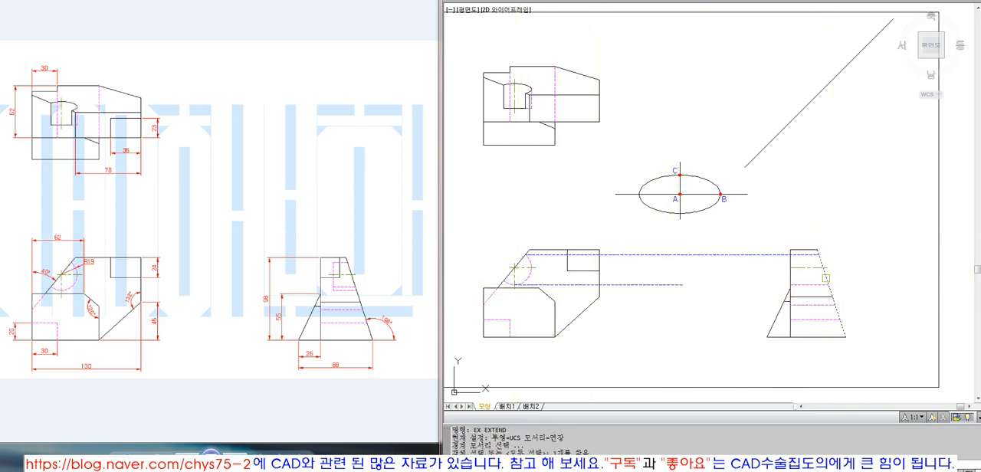
click(668, 293)
key(Return)
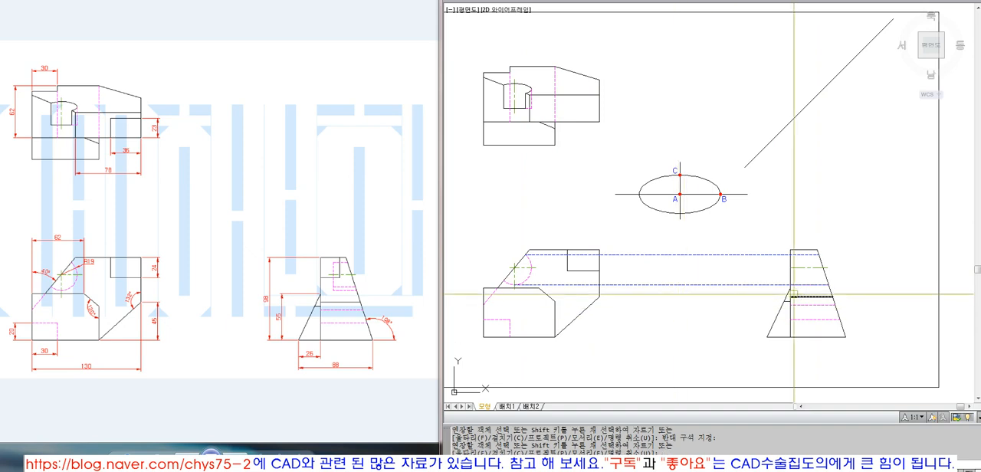
text(tr)
key(Return)
key(Return)
click(799, 286)
key(Return)
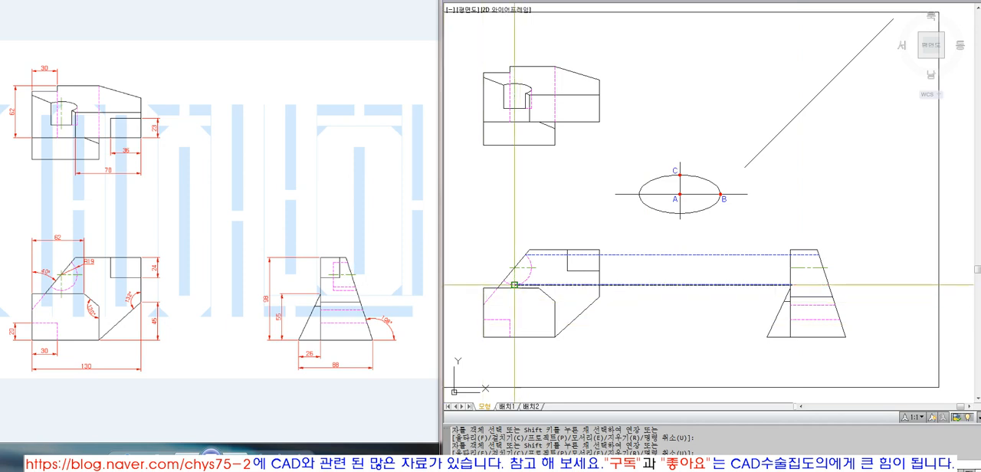
text(z)
key(Return)
click(485, 225)
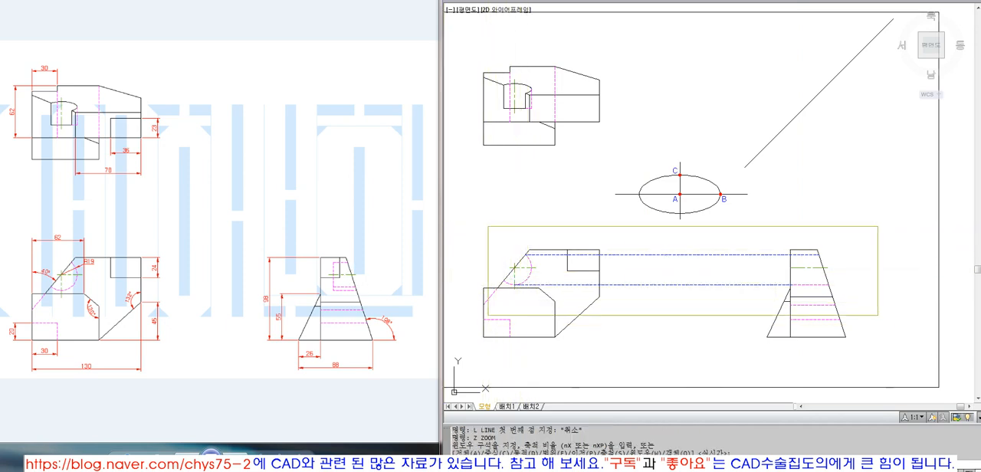
click(890, 318)
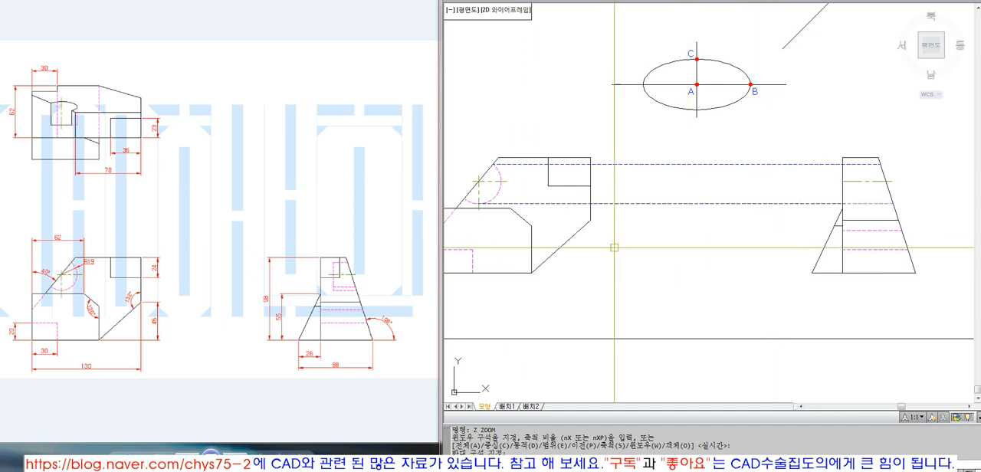
text(l)
key(Return)
key(Escape)
click(502, 193)
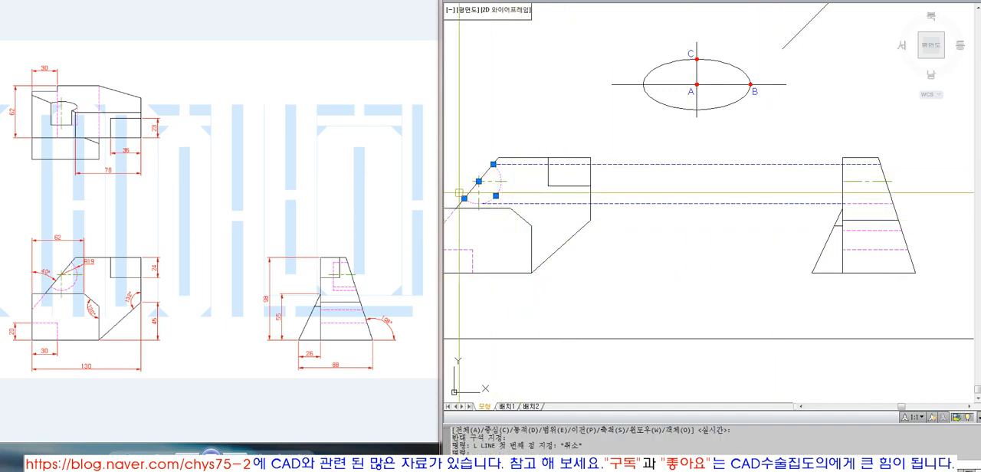
key(Escape)
click(497, 176)
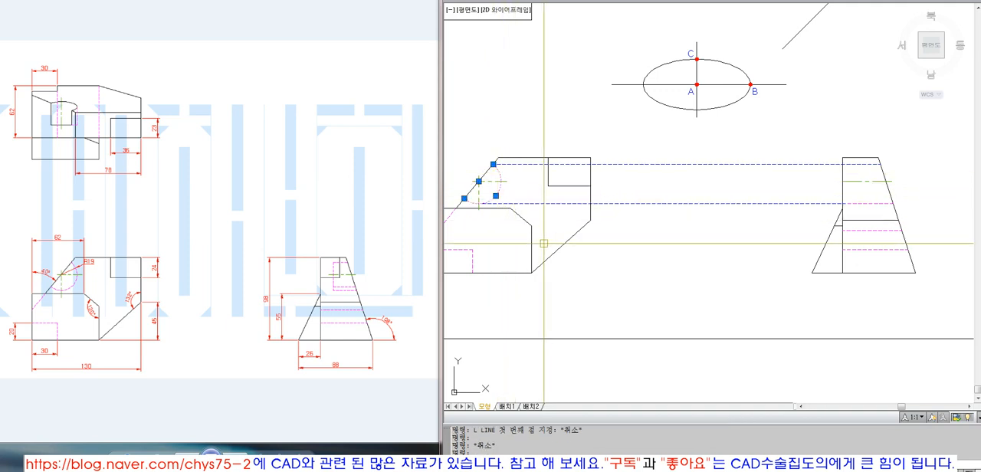
key(Escape)
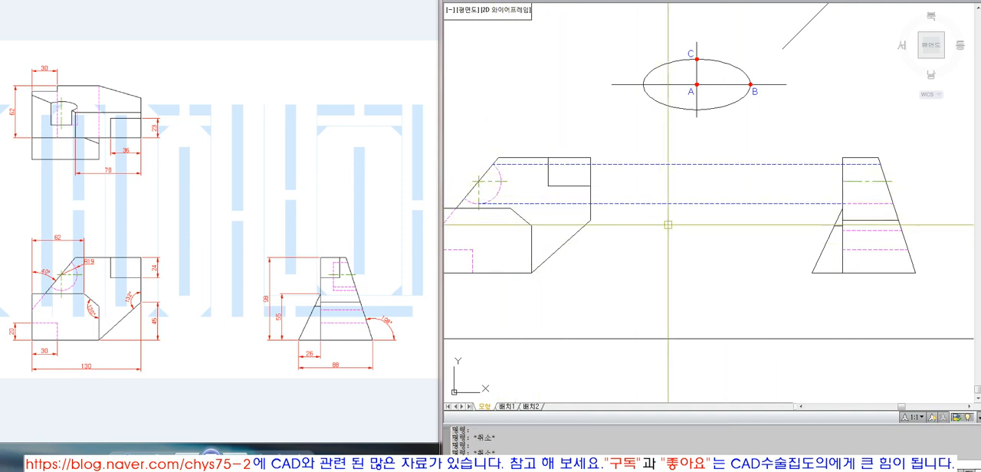
Step: Draw a horizontal projection line from the hole arc's lower end and extend it to the side view's slanted edge
text(l)
key(Return)
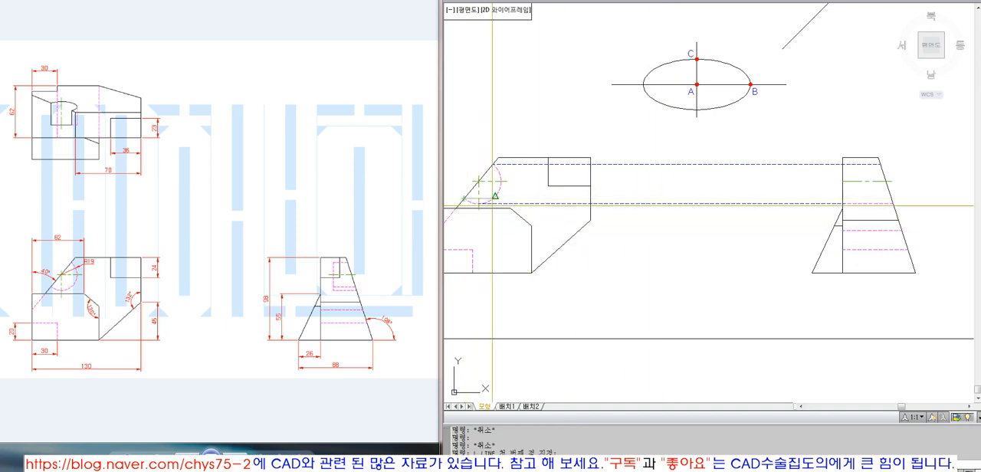
click(749, 221)
key(Return)
text(ex)
key(Return)
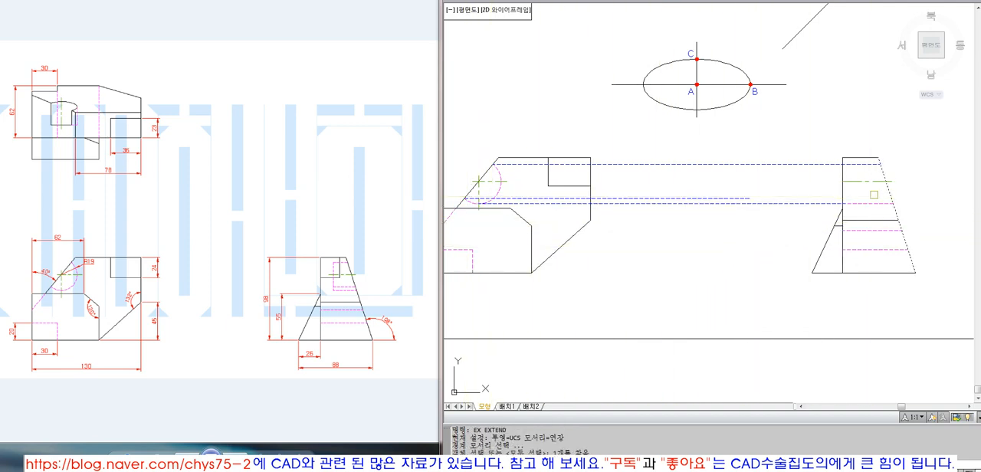
key(Return)
click(740, 199)
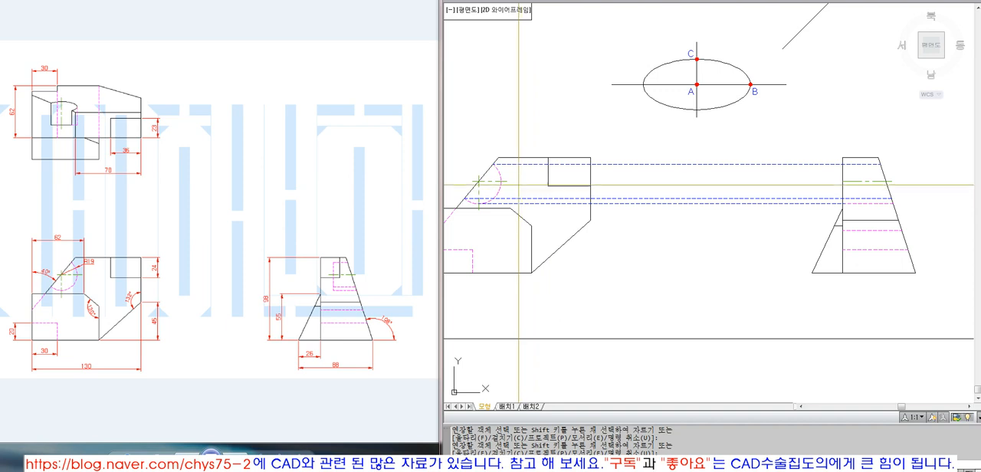
Step: Draw a horizontal line from the end of the front view's hole center line and extend it to the side view's vertical edge
key(l)
key(Return)
click(505, 181)
click(763, 181)
key(Return)
text(ex)
key(Return)
click(842, 182)
key(Return)
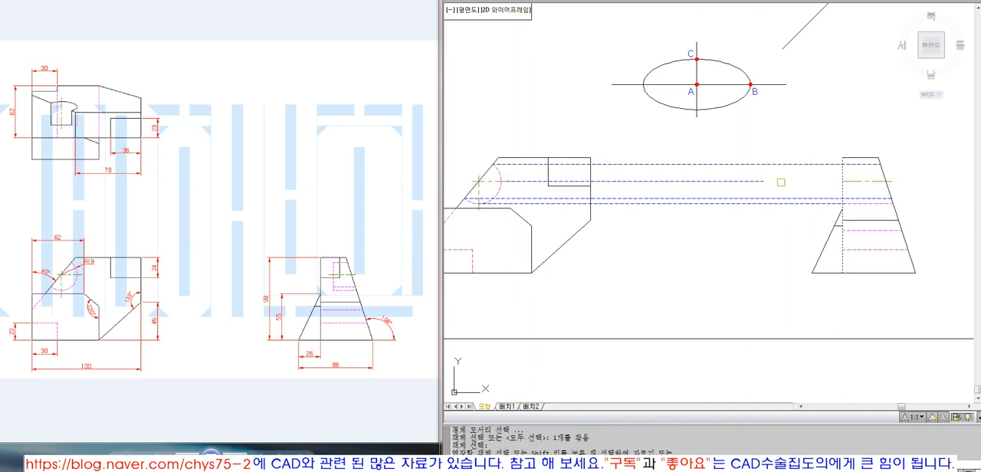
click(750, 182)
key(Return)
click(500, 175)
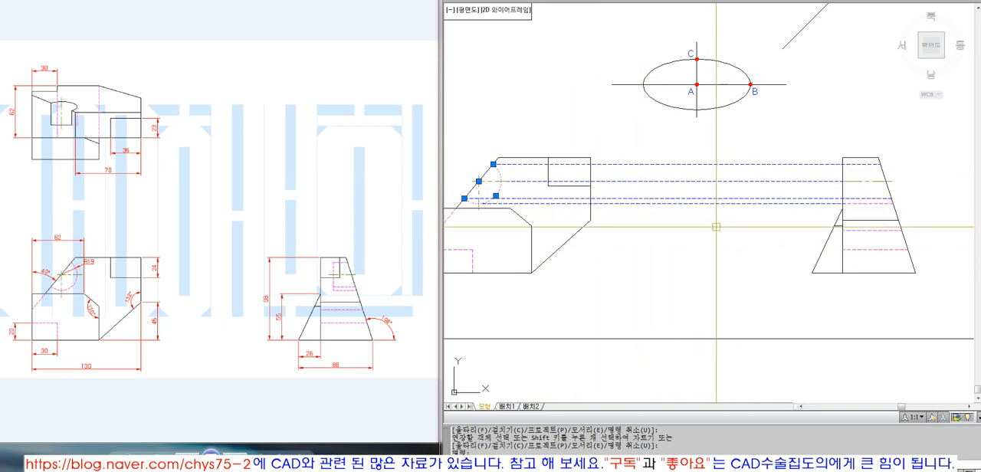
key(Escape)
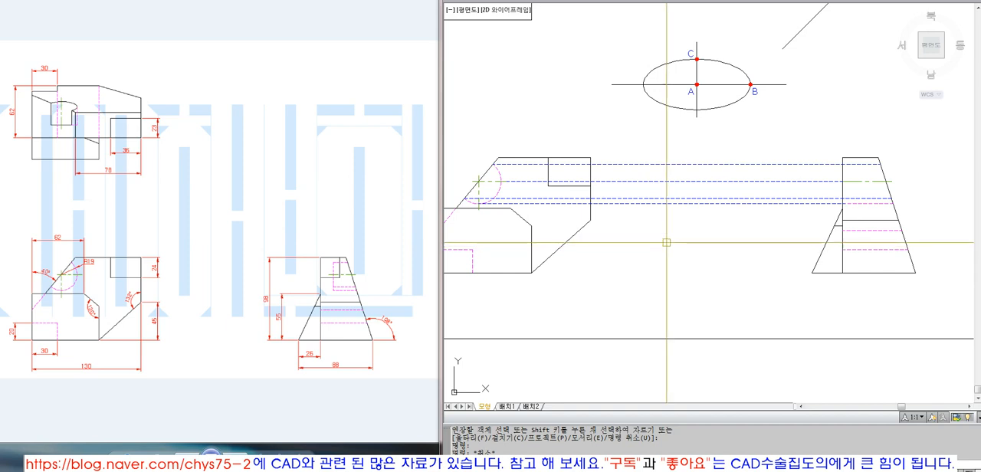
key(Escape)
click(744, 197)
click(730, 150)
key(Escape)
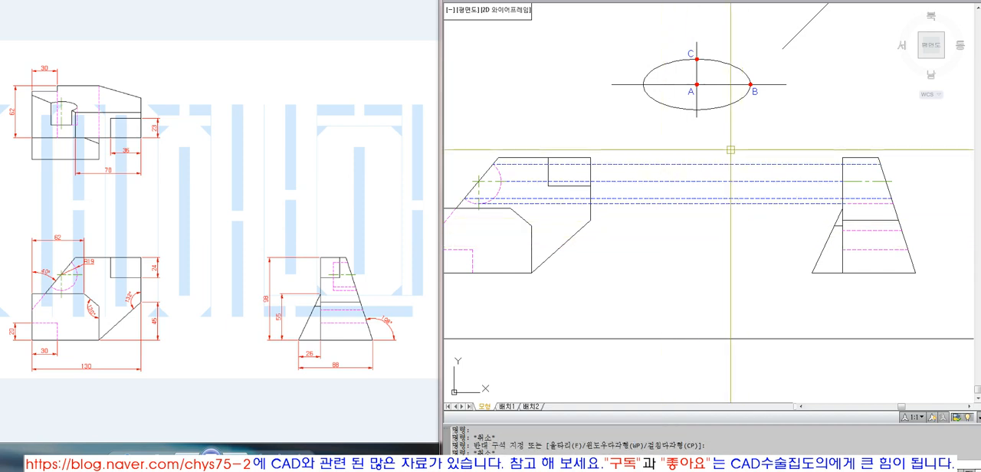
Step: Match the hole's horizontal projection lines to the side view's hidden line properties with MATCHPROP
text(ma)
key(space)
click(860, 205)
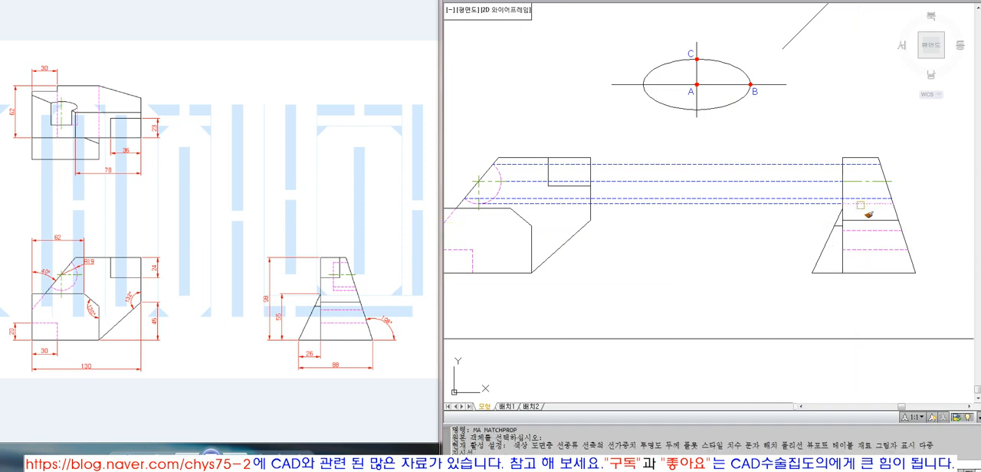
click(865, 194)
click(864, 166)
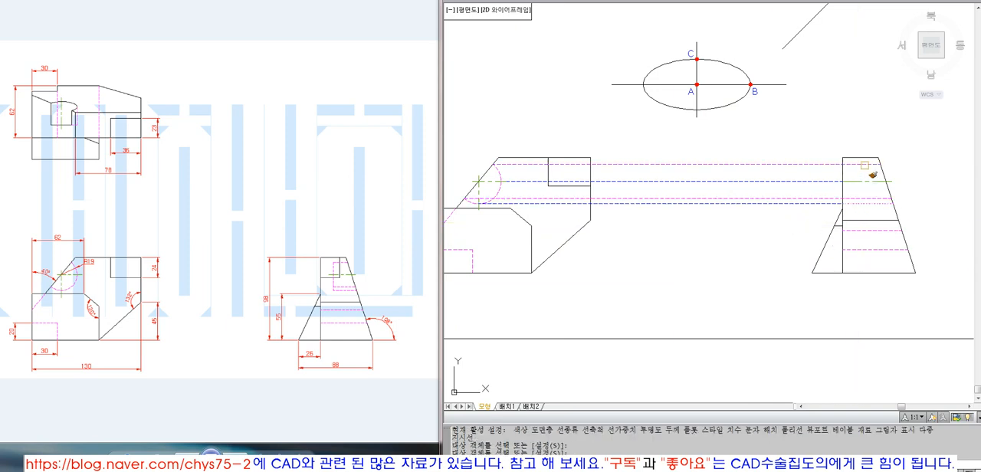
key(space)
Step: Draw a horizontal projection line from the lower corner of the top view's hole and extend it to the 45° line
scroll(675, 266, down, 4)
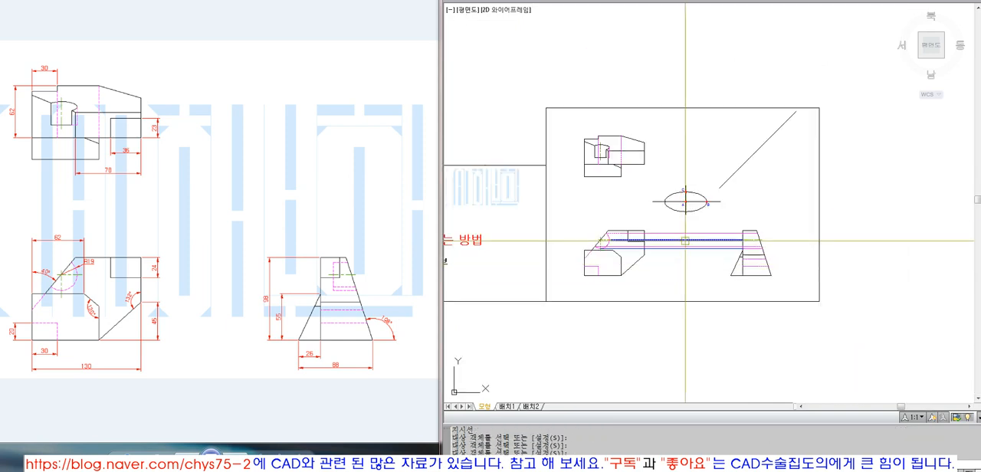
scroll(685, 242, up, 3)
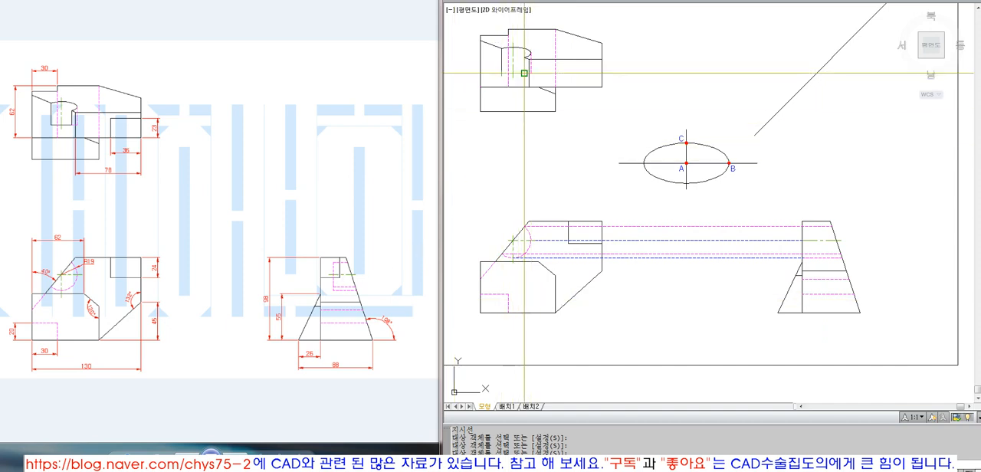
text(ex)
key(Return)
click(802, 82)
key(Return)
click(702, 74)
Step: Draw a vertical projection line down from the 45° line and extend it to the hole's lowest hidden line in the side view
key(Return)
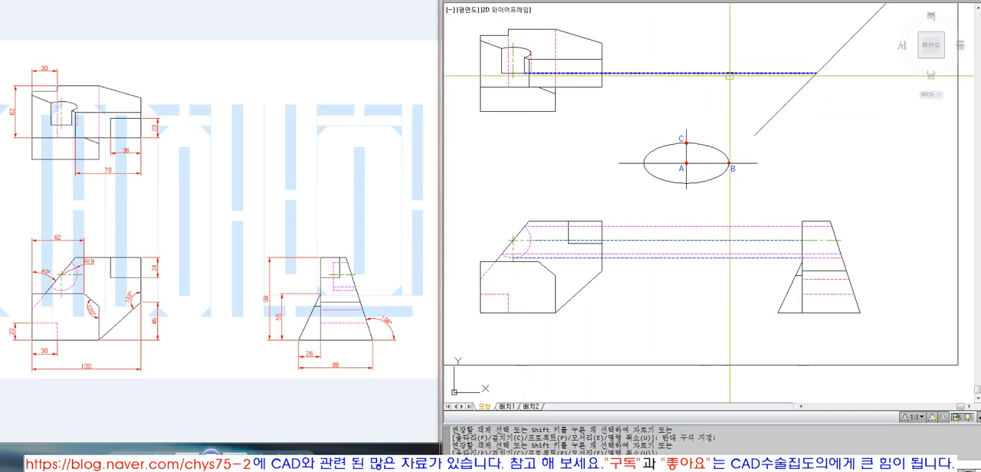
text(l)
key(Return)
click(815, 74)
click(853, 202)
key(Return)
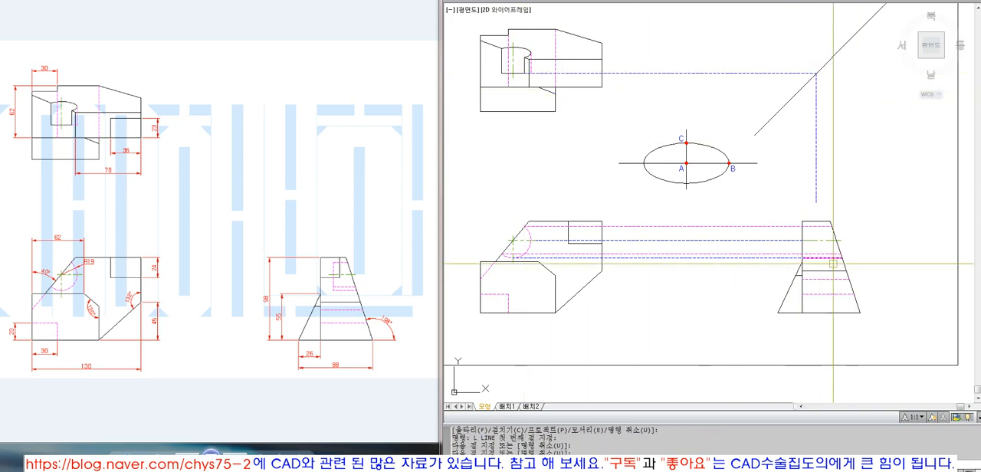
text(ex)
key(Return)
click(820, 258)
key(Return)
click(816, 189)
Step: Trim the hole's upper two hidden lines back to the vertical projection line in the side view
key(Return)
text(tr)
key(Return)
click(816, 233)
key(Return)
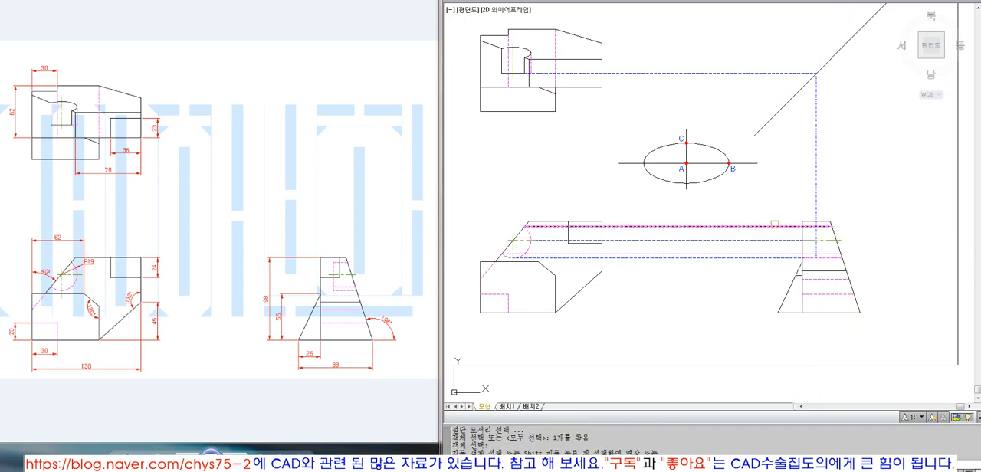
click(772, 233)
click(761, 291)
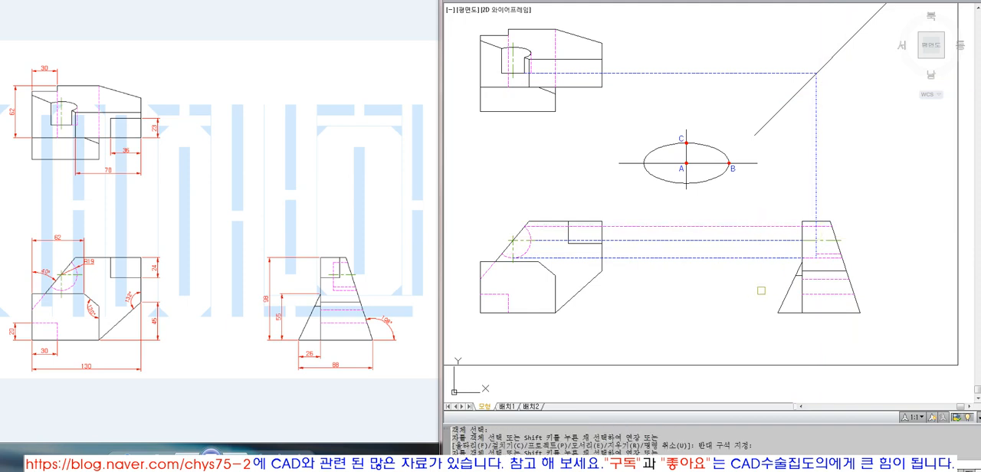
click(781, 225)
Step: Trim the hole's lowest hidden line at the vertical projection line and fillet that vertical line with the top hidden line
scroll(822, 266, up, 4)
key(Return)
key(Return)
click(802, 249)
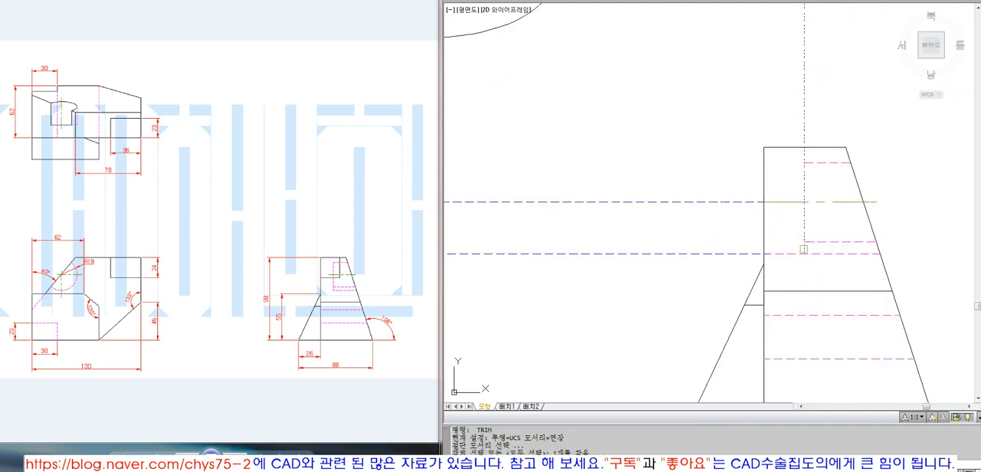
key(Return)
click(783, 253)
key(Return)
text(f)
click(804, 177)
click(821, 162)
Step: Match the hole's vertical line in the side view to the hidden line properties
text(ma)
click(821, 163)
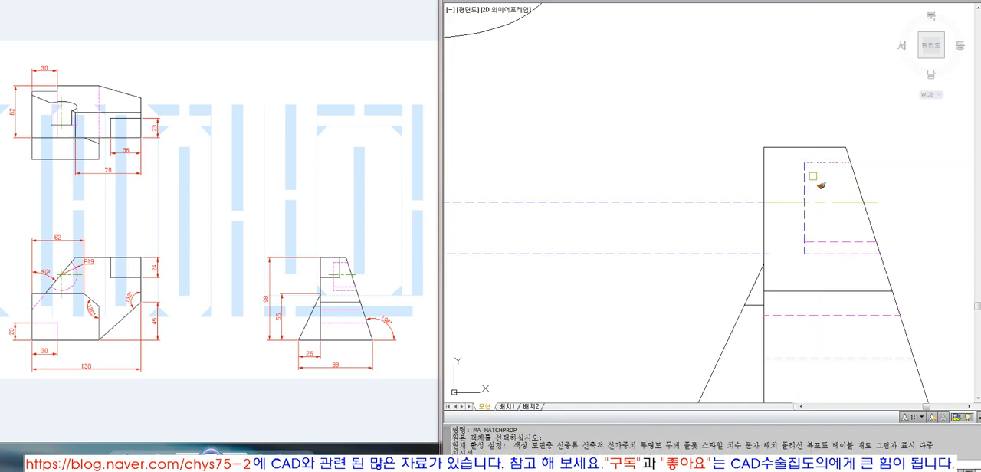
click(805, 190)
key(Return)
Step: Erase the remaining horizontal projection lines between the front view and the side view
scroll(843, 264, down, 4)
text(e)
click(738, 278)
click(733, 217)
key(Return)
Step: Erase the reference ellipse with its axes and the point labels A, B and C
scroll(731, 250, down, 3)
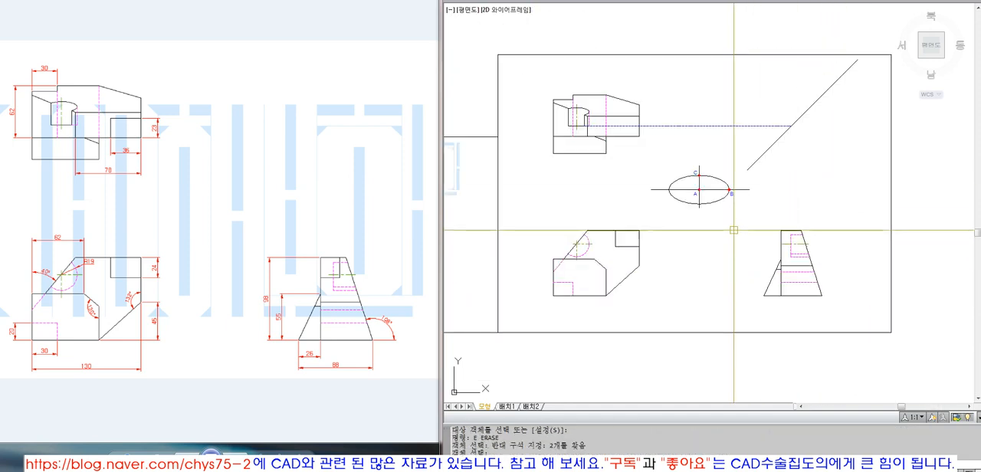
text(e)
click(735, 222)
click(686, 169)
key(Return)
Step: Erase the horizontal projection line between the top view and the 45° line
text(z o)
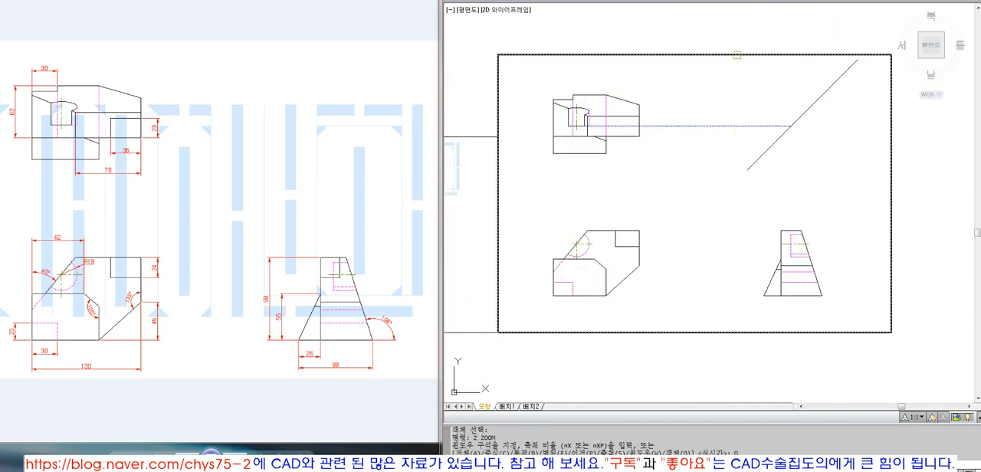
click(736, 56)
key(Return)
text(e)
click(733, 125)
click(704, 83)
key(Return)
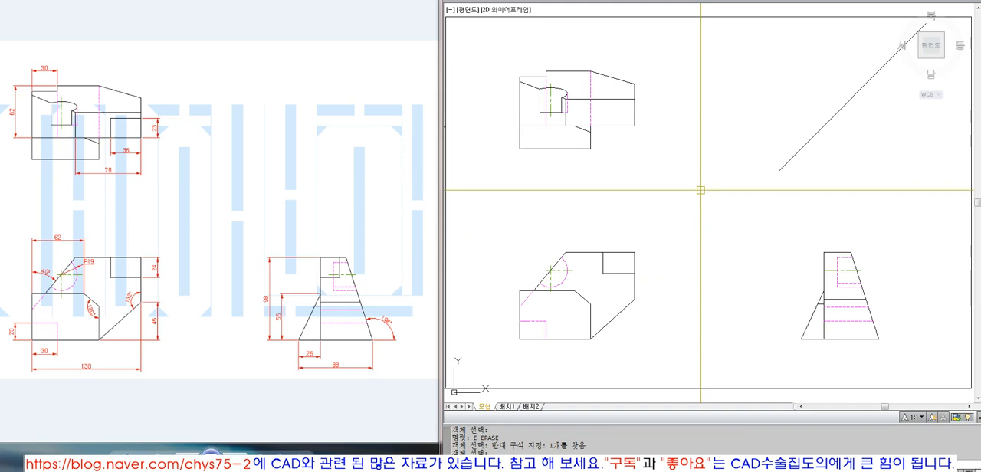
click(710, 0)
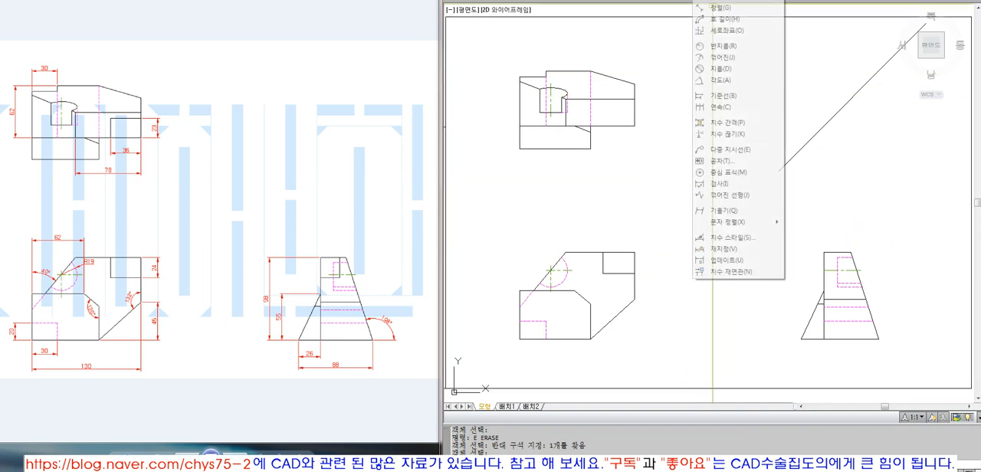
click(642, 192)
click(672, 177)
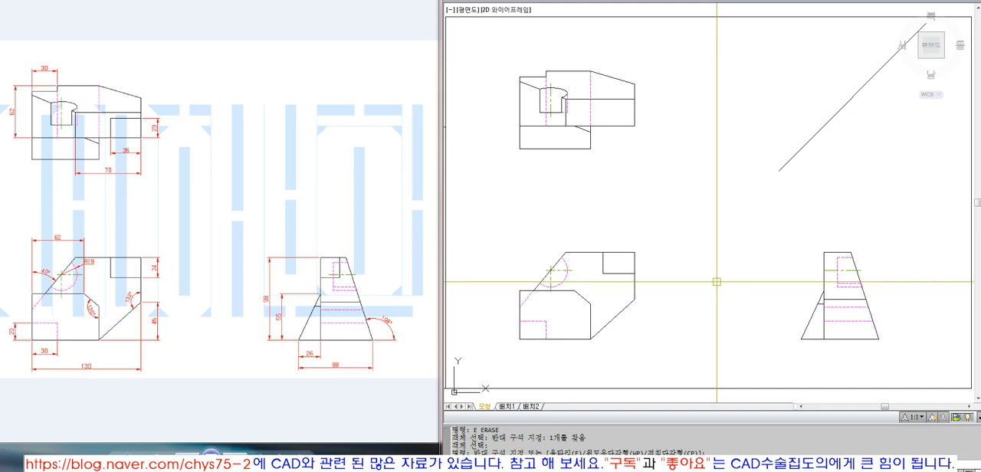
Step: Draw a vertical projection line up from the front view notch's upper corner and extend it to the top view's inner horizontal edge
click(602, 252)
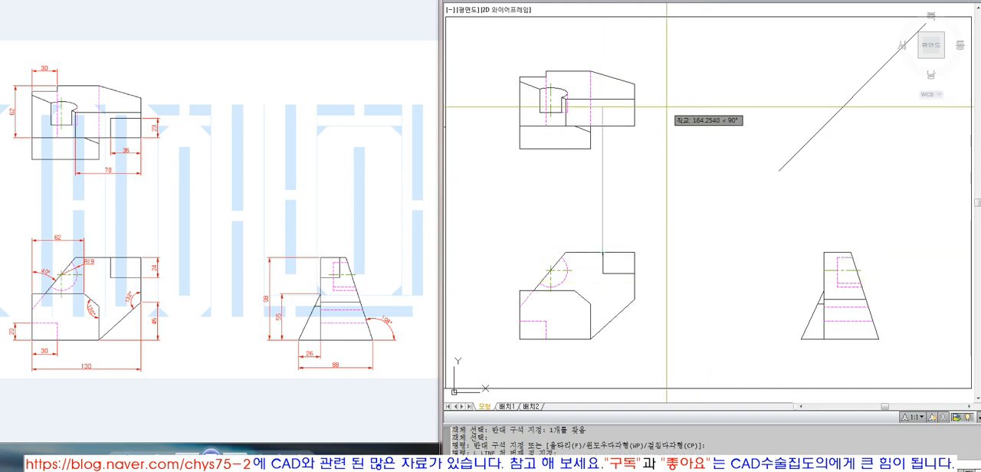
click(666, 107)
key(ctrl+z)
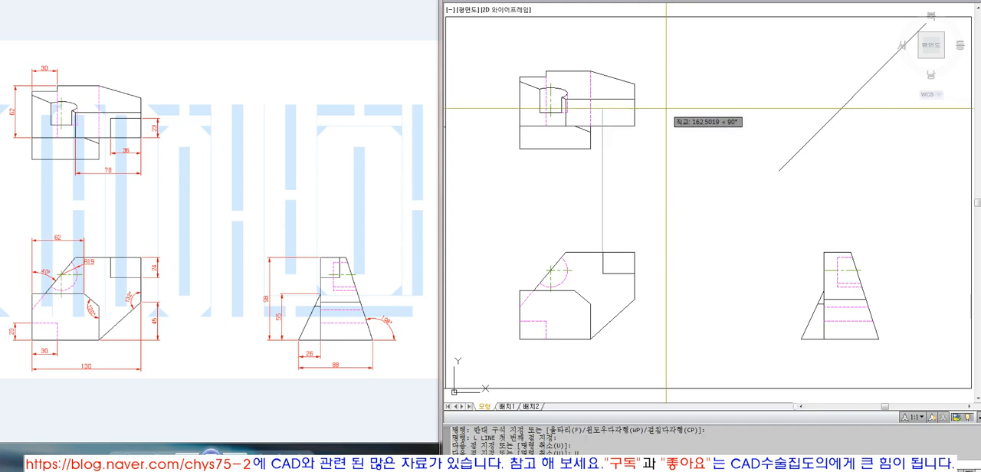
click(669, 104)
key(space)
text(ex)
key(space)
click(615, 99)
key(space)
click(601, 112)
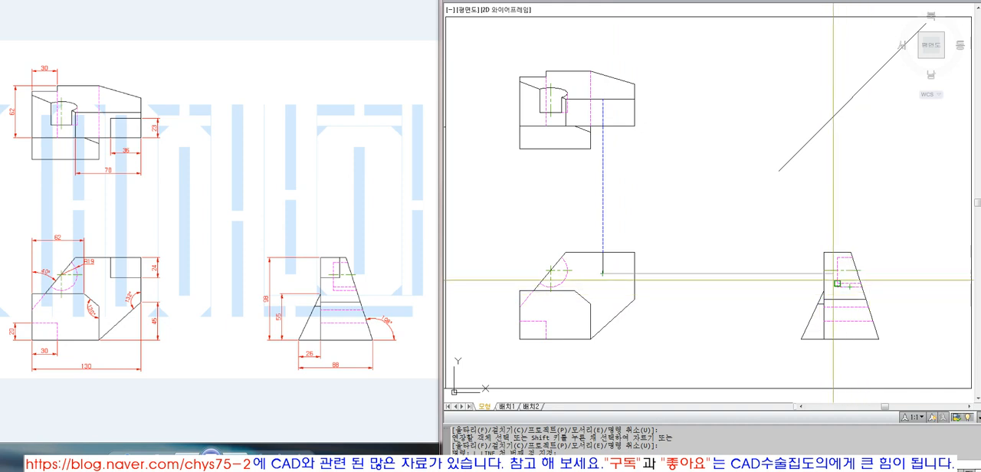
Step: Erase the vertical projection line between the front view and the top view
key(Escape)
click(603, 184)
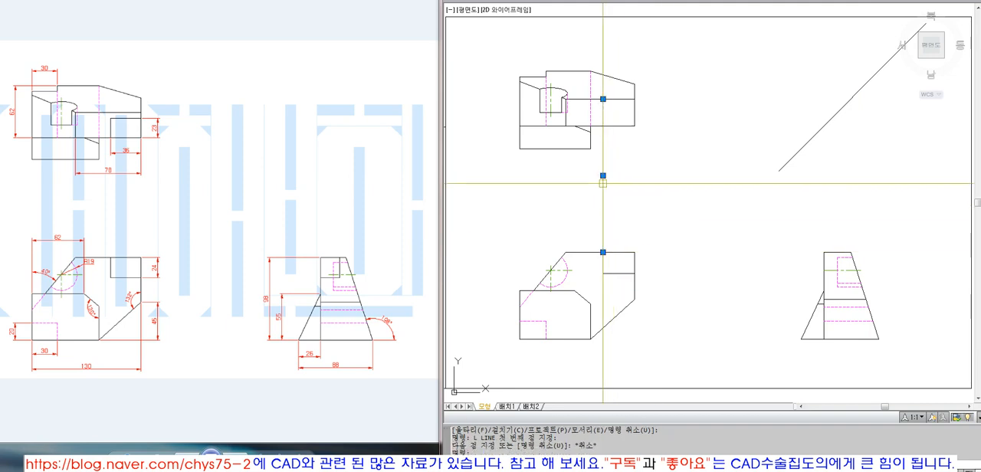
text(E)
key(Return)
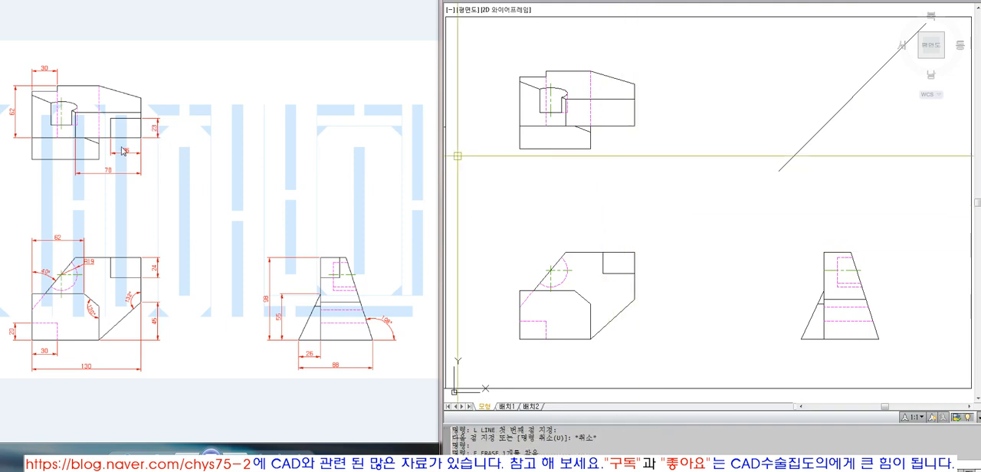
Step: Offset the horizontal edge at the lower right of the top view upward by 23
text(O)
key(Return)
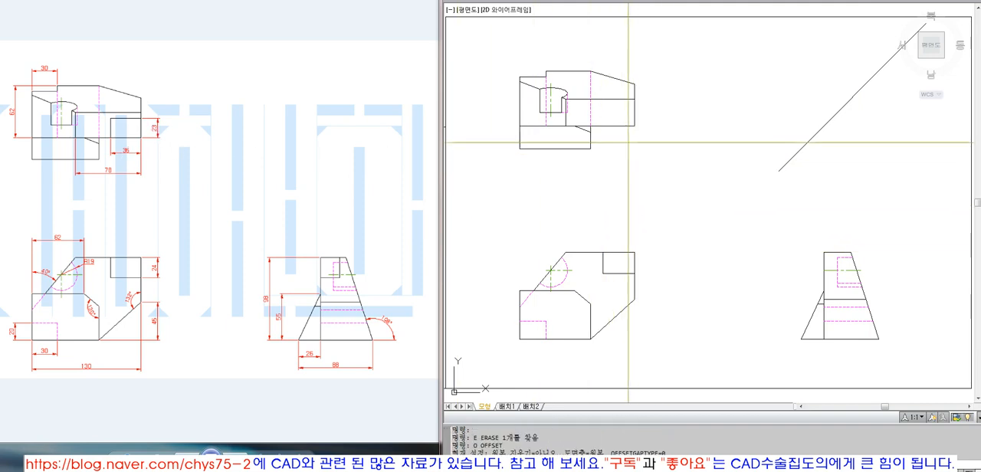
text(23)
key(Return)
click(627, 124)
click(620, 116)
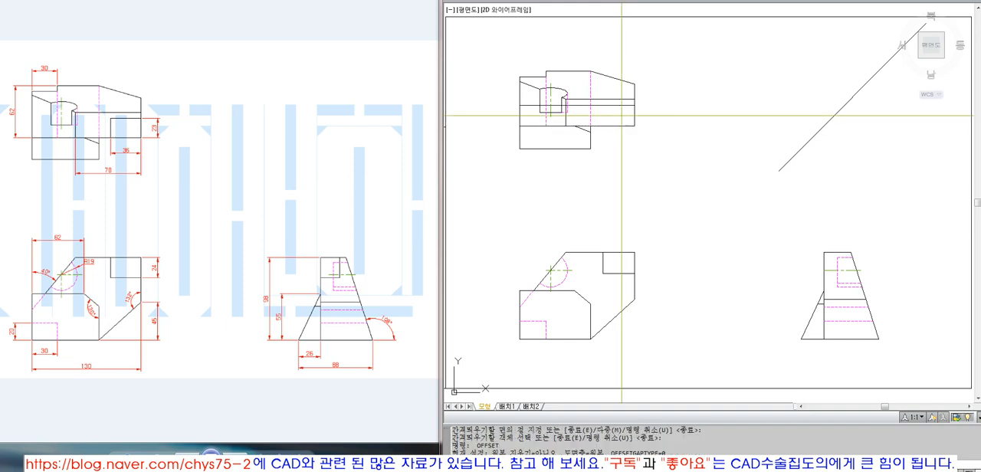
Step: Offset the top view's right edge inward by 36 and fillet the two offset lines into the notch's corner
key(Escape)
text(F FILLET)
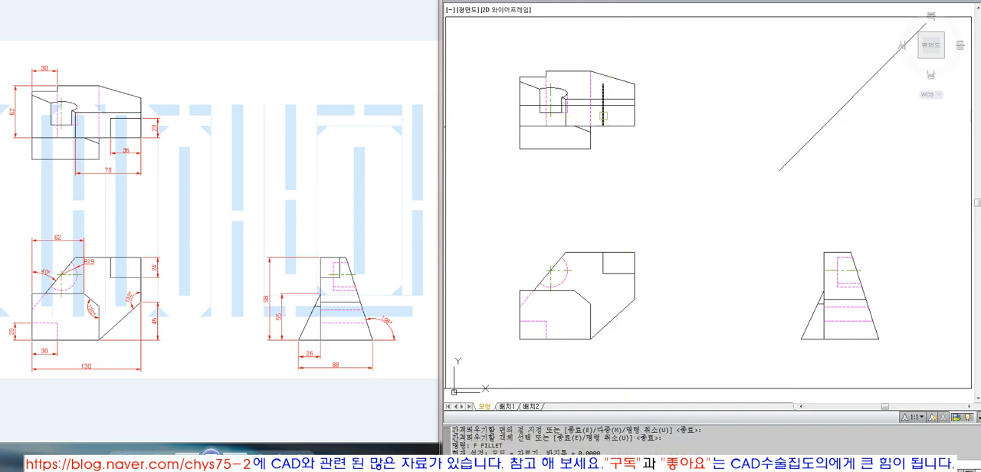
key(Return)
Step: Draw a horizontal projection line from the right end of the top view's notch and extend it to the 45° line
text(L)
key(Return)
click(635, 105)
click(744, 105)
key(Return)
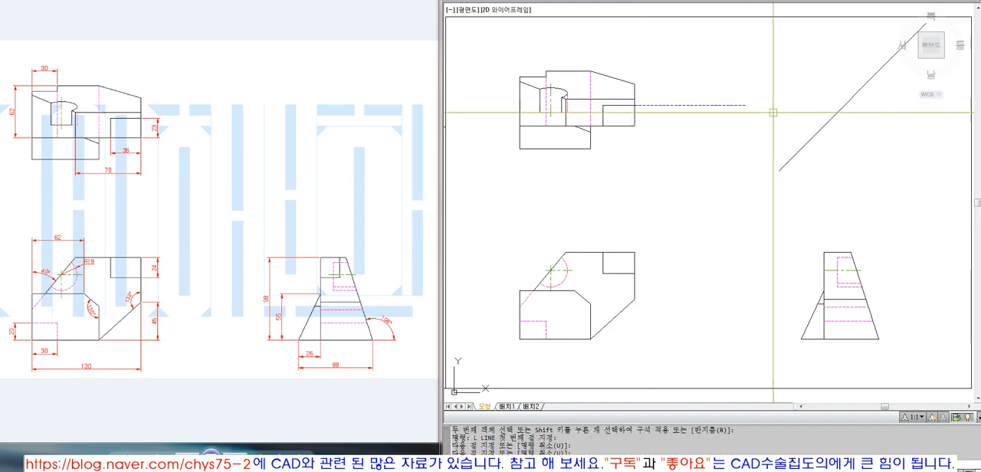
text(EX)
key(Return)
click(836, 138)
click(766, 99)
key(Return)
click(737, 105)
Step: Draw a vertical projection line from the notch line's end on the 45° line and extend it to the side view's inner horizontal edge
key(Return)
text(L)
key(Return)
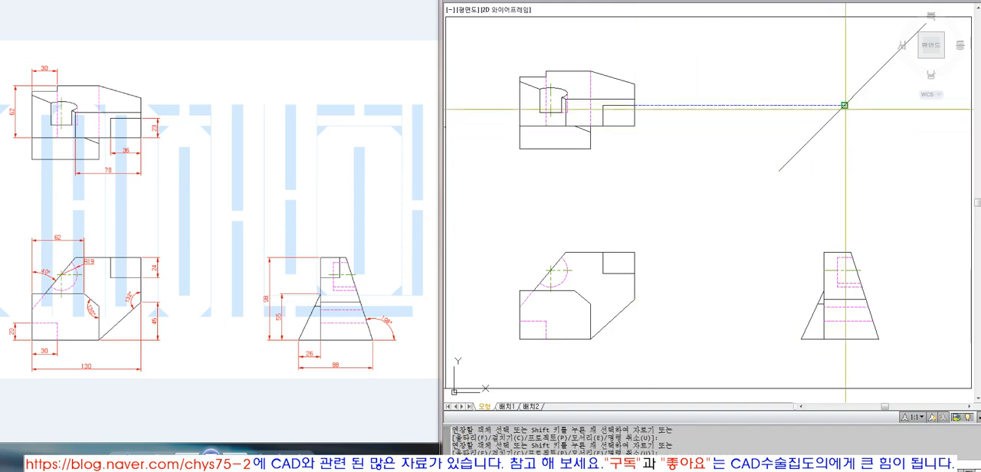
click(844, 105)
click(844, 190)
key(Return)
text(EX)
key(Return)
click(845, 297)
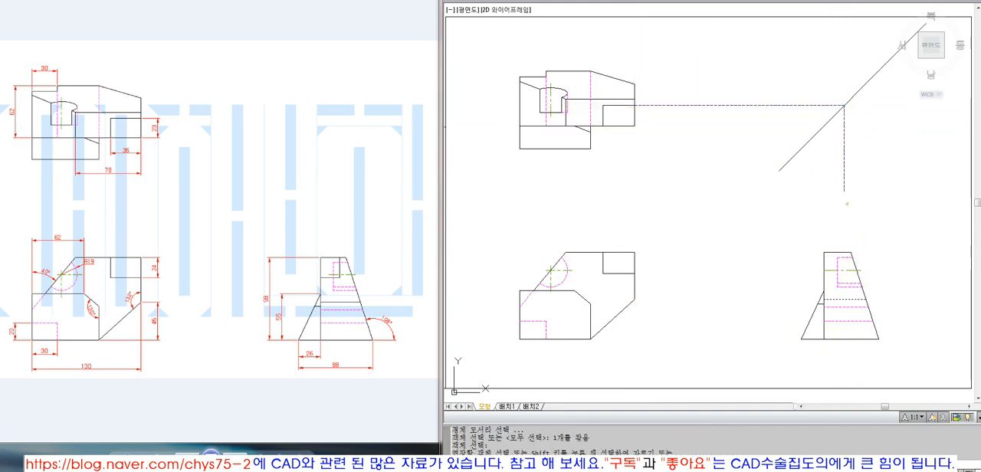
key(Return)
click(839, 162)
click(841, 160)
click(843, 160)
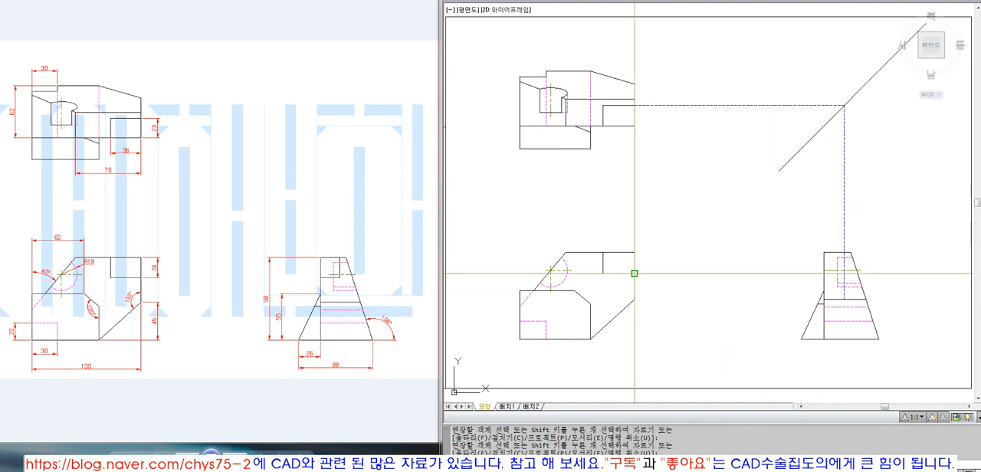
key(Return)
Step: Draw a horizontal line from the front view notch's lower right end and extend it to the vertical projection line in the side view
text(L)
key(Return)
click(759, 248)
key(Return)
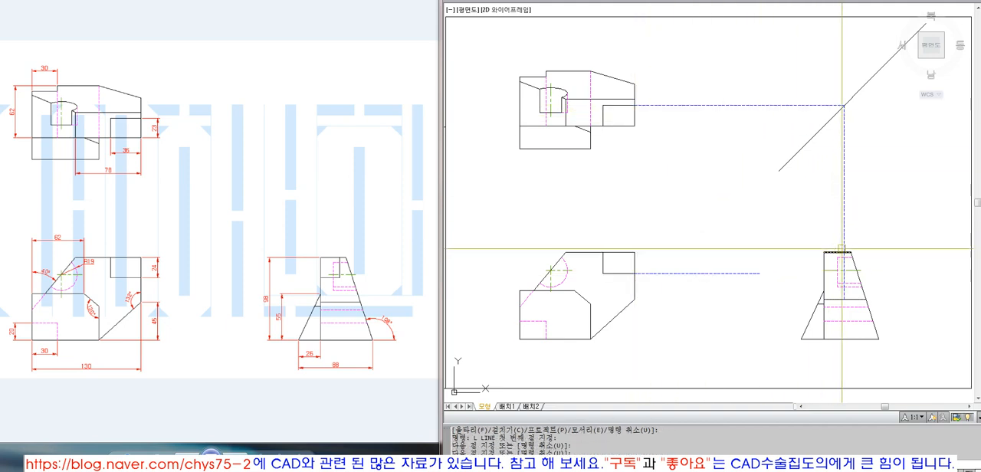
text(EX)
key(Return)
click(844, 248)
key(Return)
click(745, 273)
Step: Trim the two notch projection lines to a corner inside the side view, cutting them at its vertical edge and top edge
scroll(843, 281, up, 4)
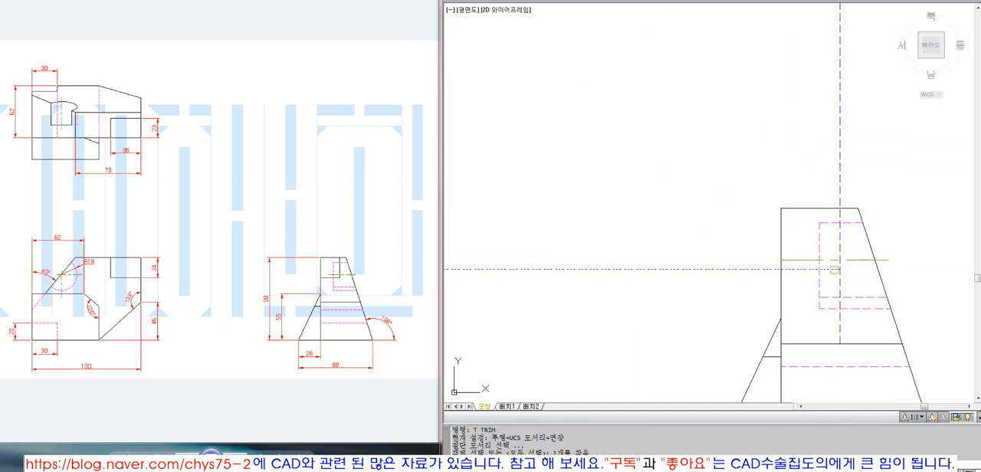
text(TR)
click(783, 283)
key(Return)
click(766, 270)
key(Return)
key(Return)
click(830, 209)
key(Return)
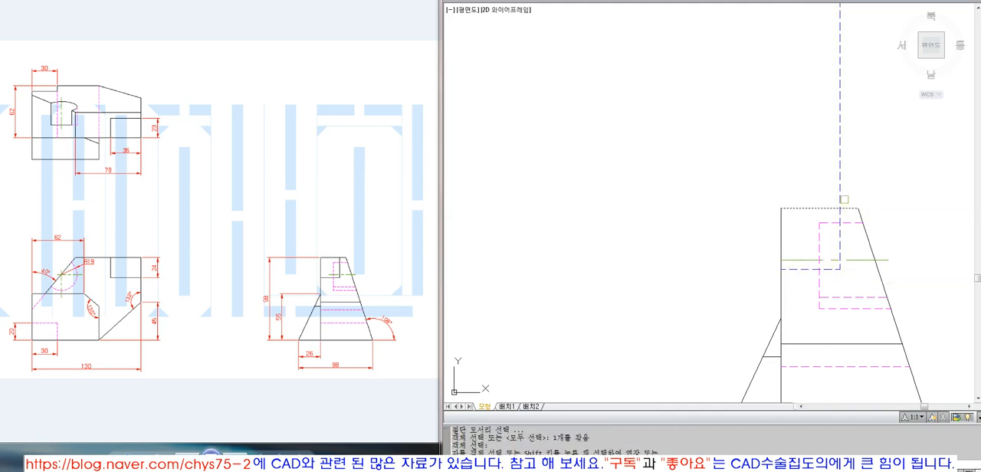
drag(844, 199, 820, 188)
key(Return)
Step: Match the side view notch's vertical and horizontal lines to the solid outline's properties
text(MA)
key(Return)
click(846, 207)
click(840, 239)
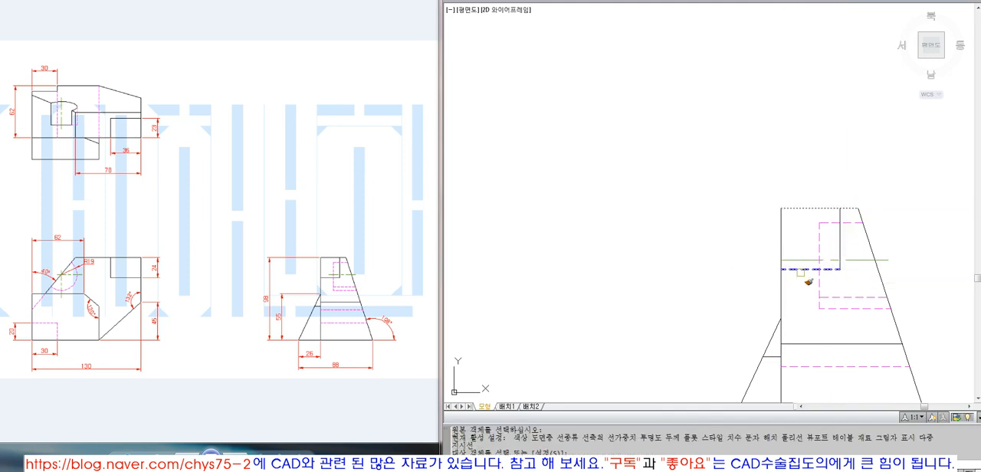
click(801, 271)
key(Return)
Step: Erase the 45° line and the horizontal projection line from the top view's notch
text(Z P)
click(818, 162)
click(759, 88)
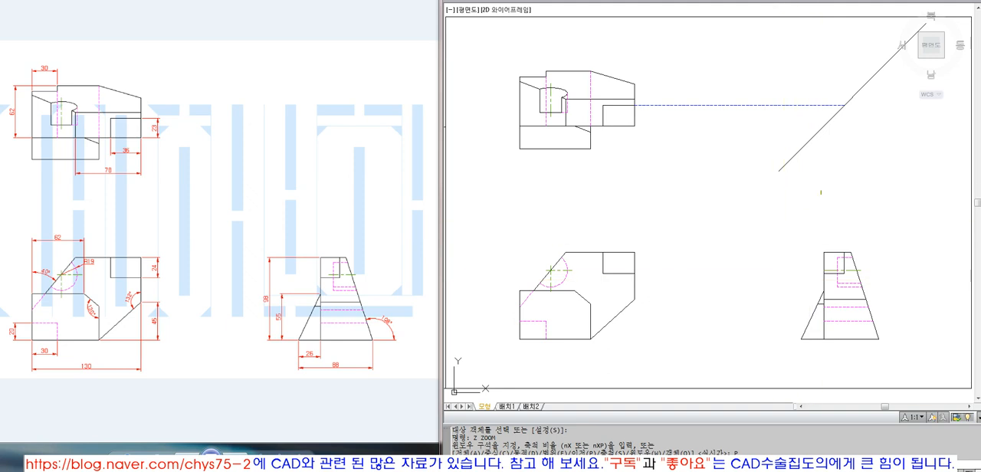
text(E ERASE 2개를 찾음)
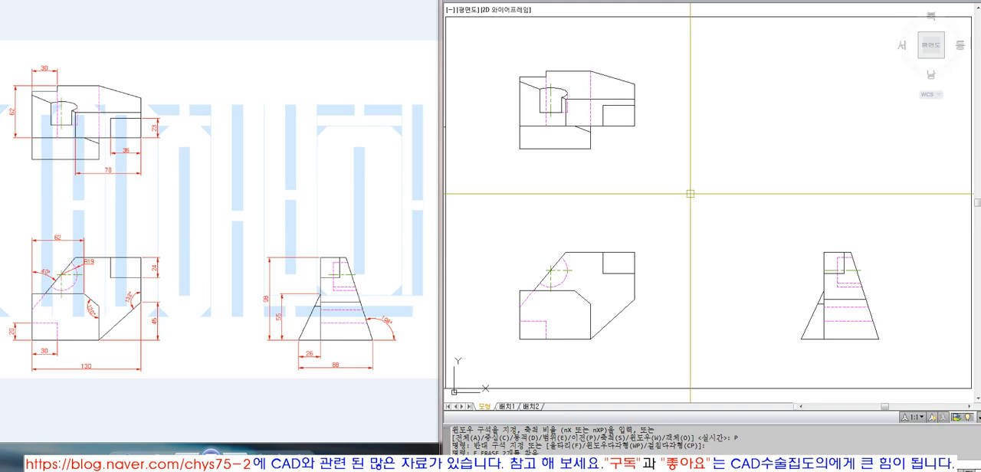
Step: Offset the hole's vertical hidden line outward in the side view and trim the hole's center line at the offset line
text(Z ZOOM)
click(825, 217)
click(889, 301)
text(T)
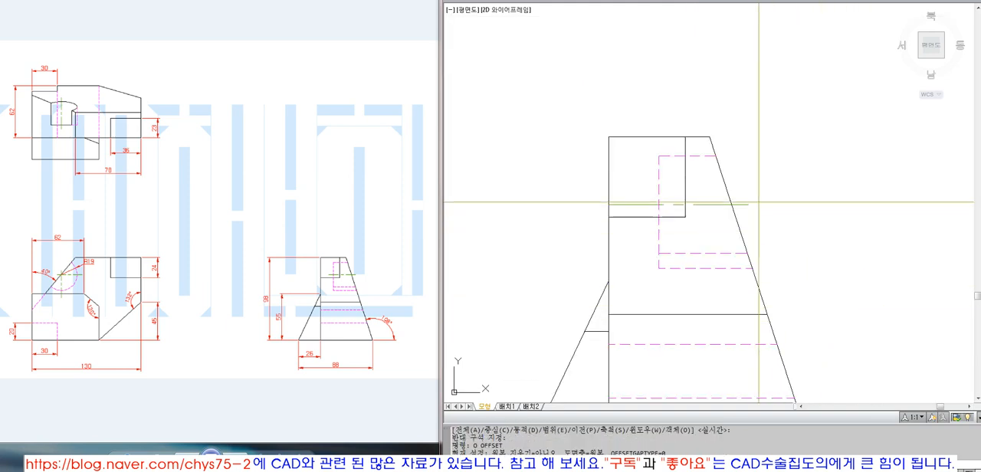
click(641, 195)
key(Escape)
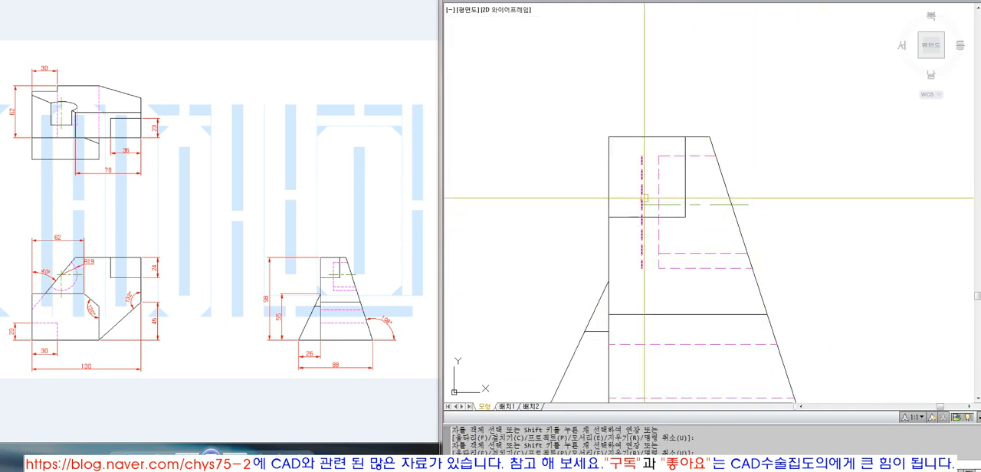
Step: Restore the previous view to show the complete three-view drawing inside its sheet border
text(Z P)
key(Return)
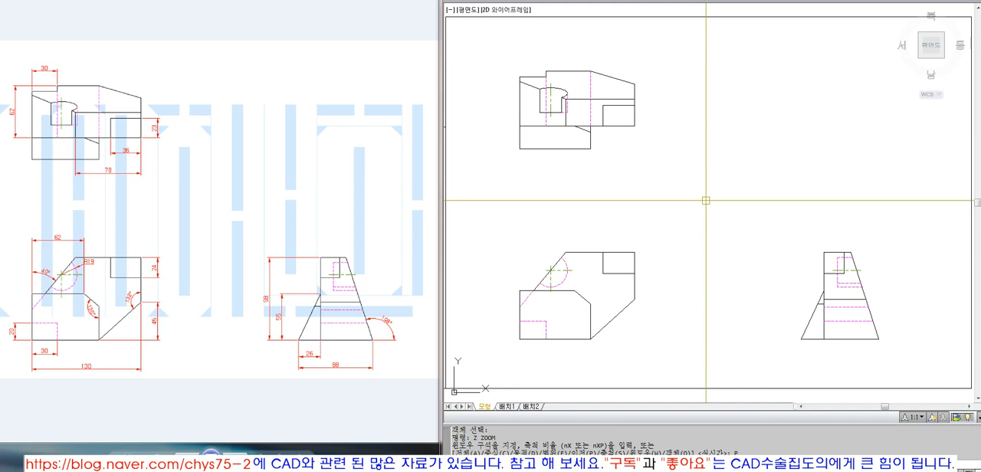
text(dsfsdfds)
key(Return)
text(drw)
key(Return)
key(Return)
key(Escape)
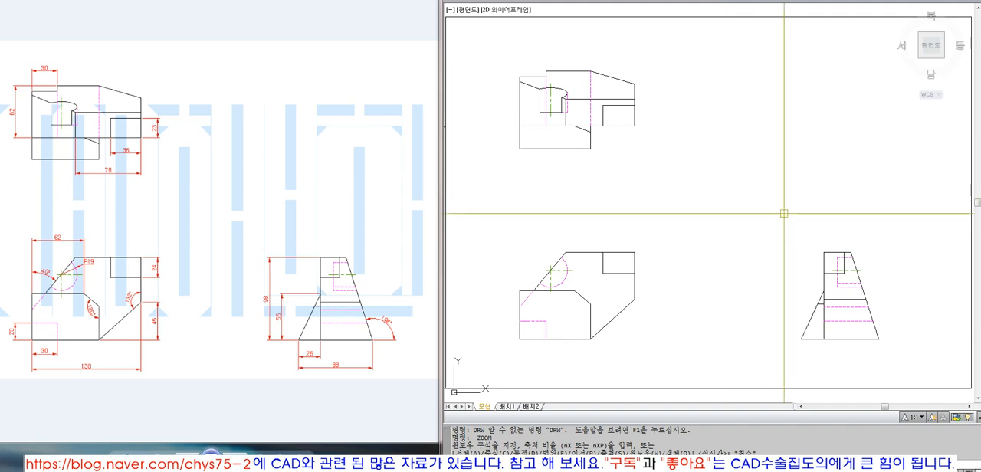
Step: Zoom out to the drawing extents and fit the title frame containing the CAD해부학 text to the view
text(z)
key(Return)
text(e)
key(Return)
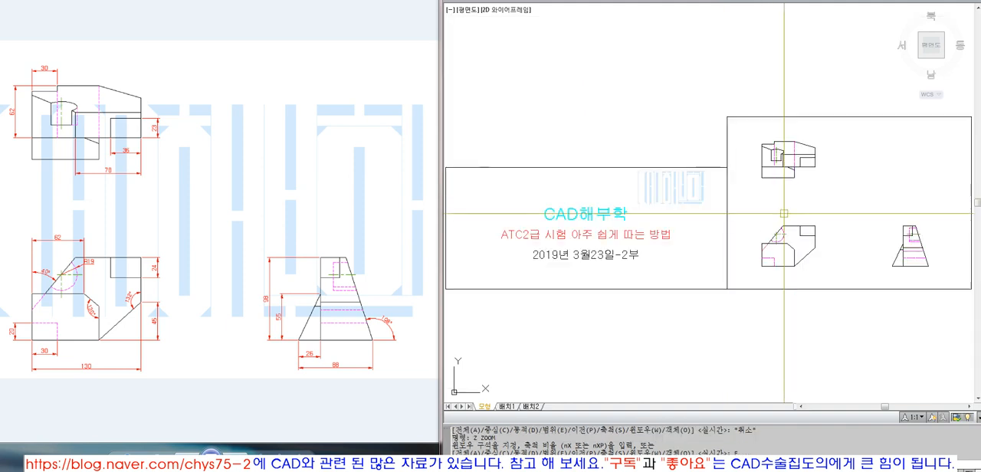
text(o)
key(Return)
click(725, 174)
key(Return)
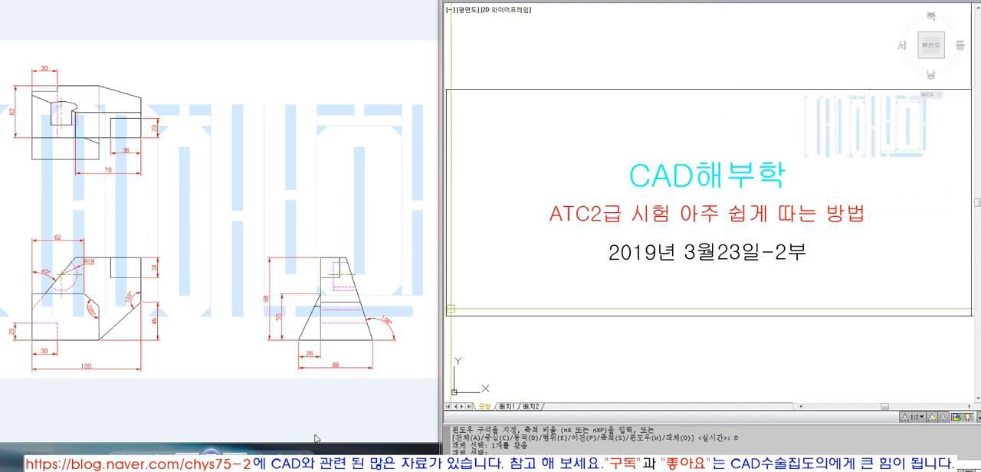
Step: Switch to the image viewer and review the reference images with highlighted faces and the original exam sheet
click(239, 458)
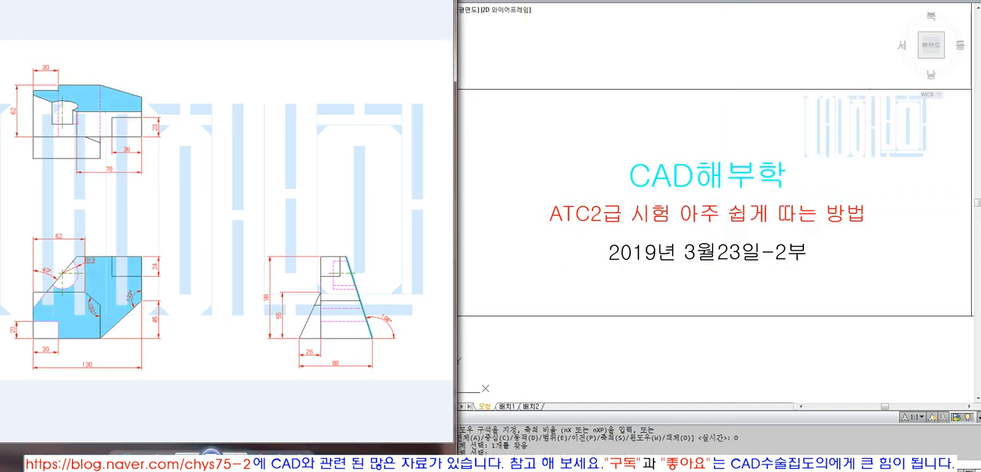
click(239, 458)
click(237, 458)
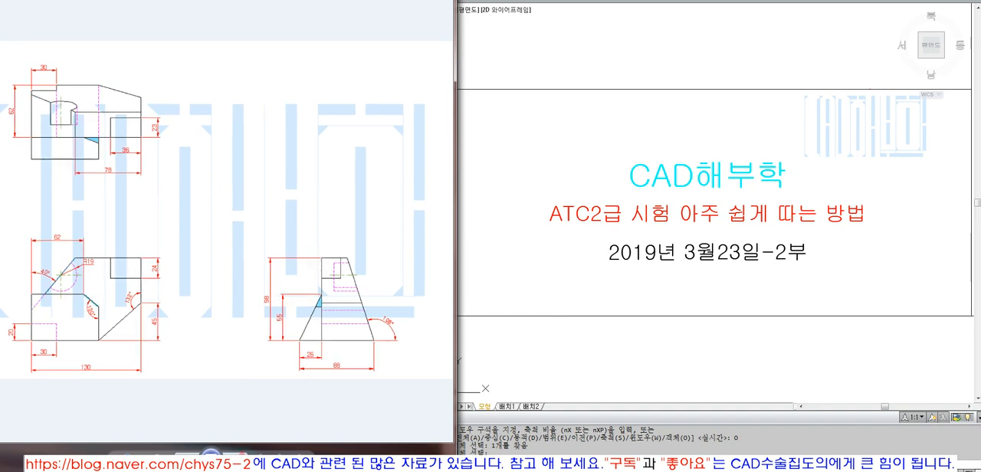
click(187, 458)
click(187, 458)
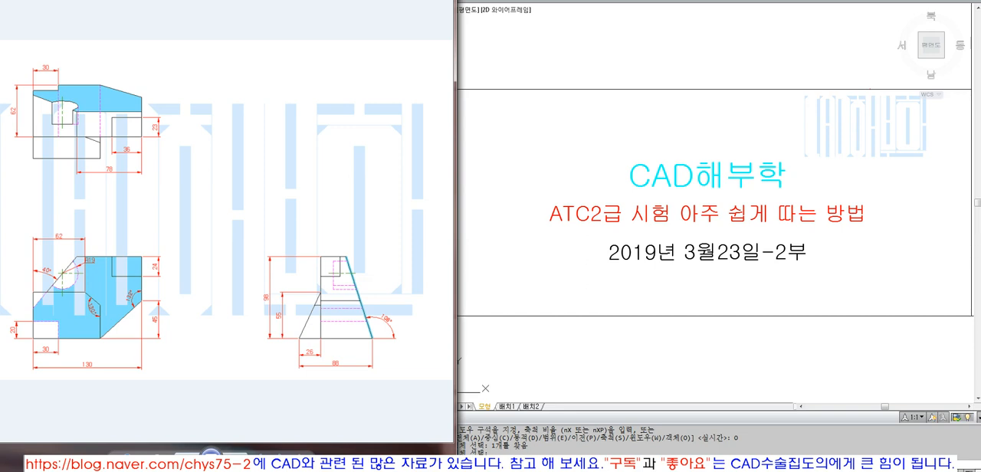
click(187, 459)
click(187, 459)
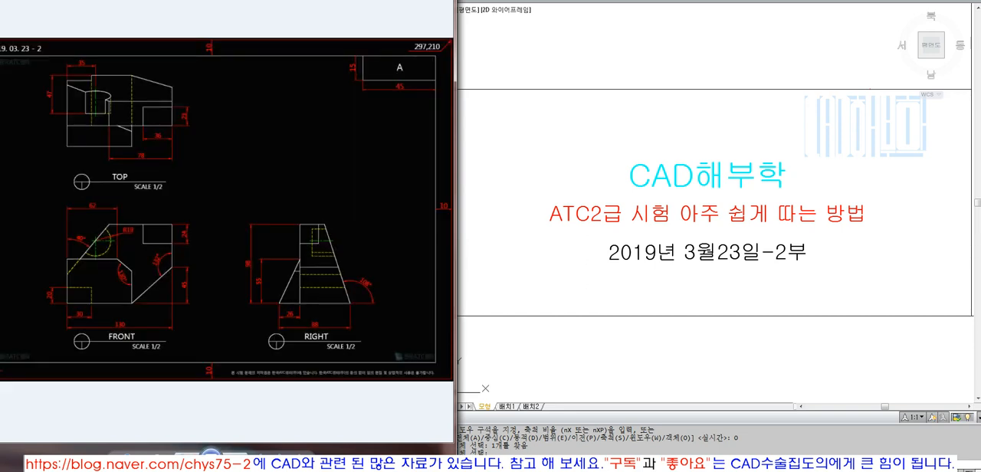
click(235, 455)
click(235, 454)
click(235, 454)
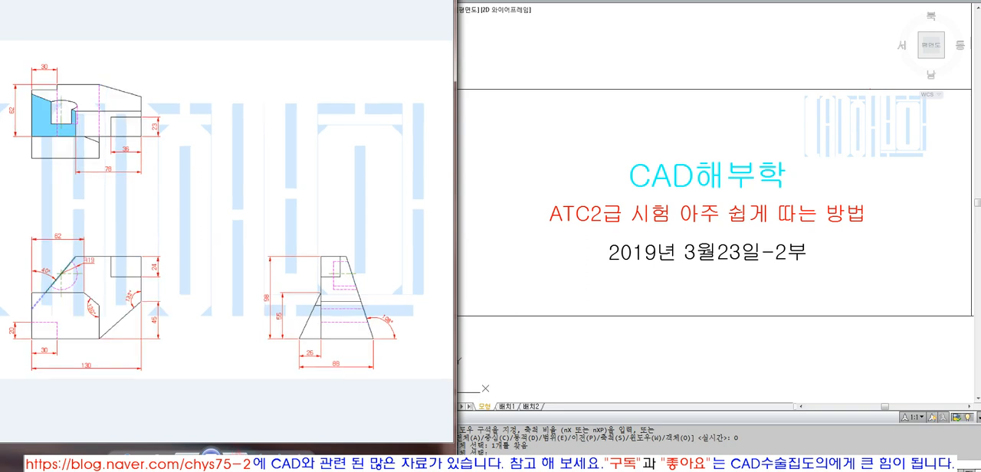
click(235, 454)
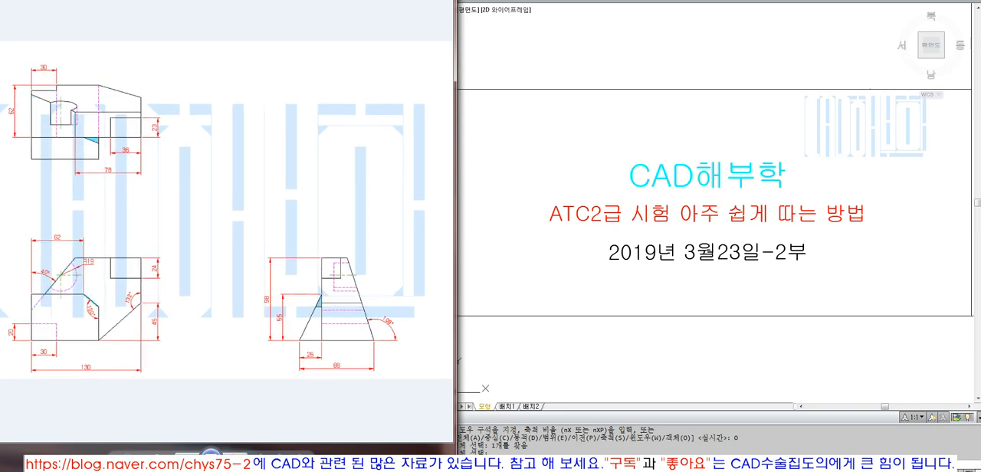
click(235, 455)
click(235, 454)
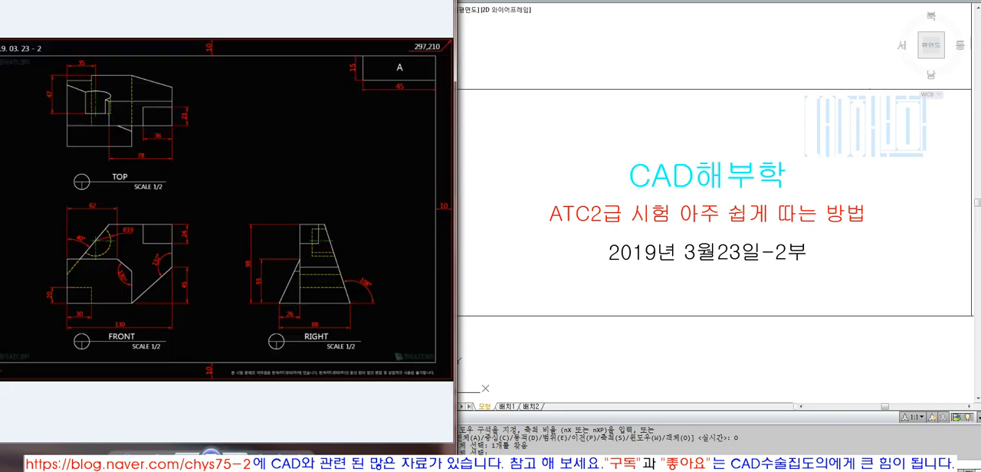
click(235, 454)
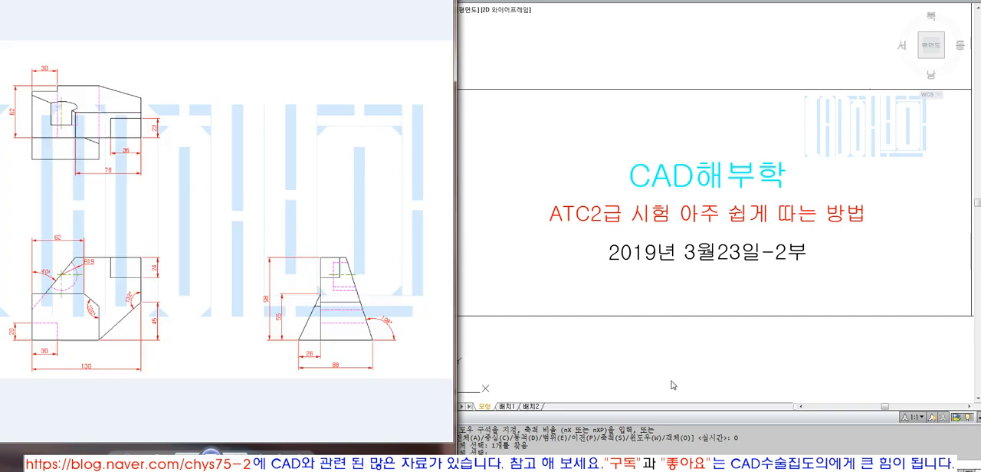
Step: Switch back to the CAD drawing, maximize its window and fit the title frame to the enlarged view
click(671, 380)
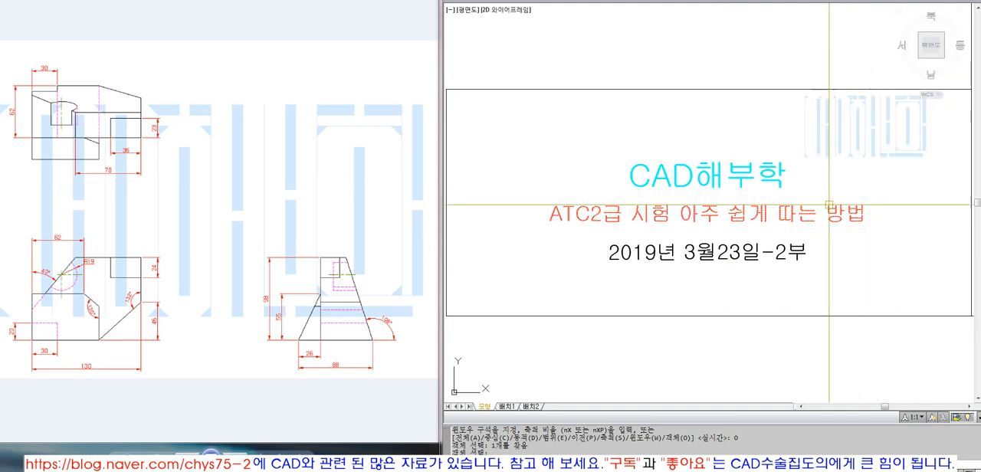
click(952, 2)
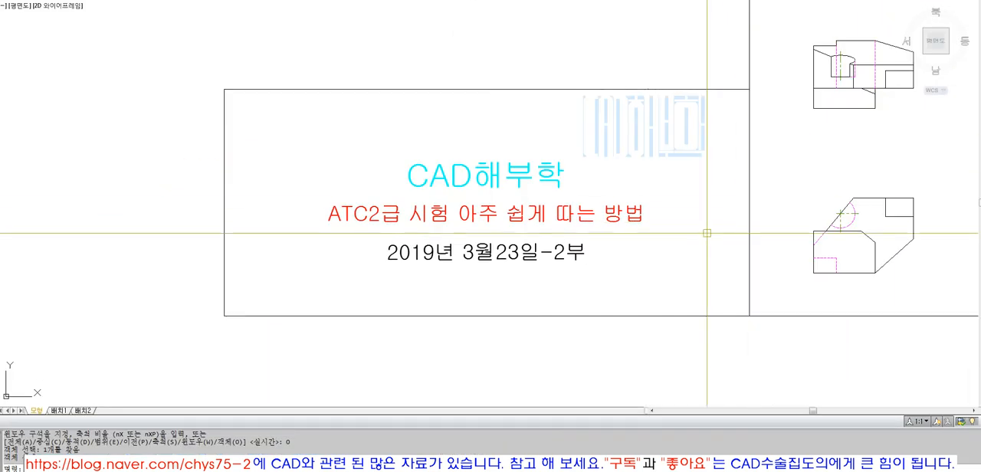
text(z)
key(space)
text(o)
key(space)
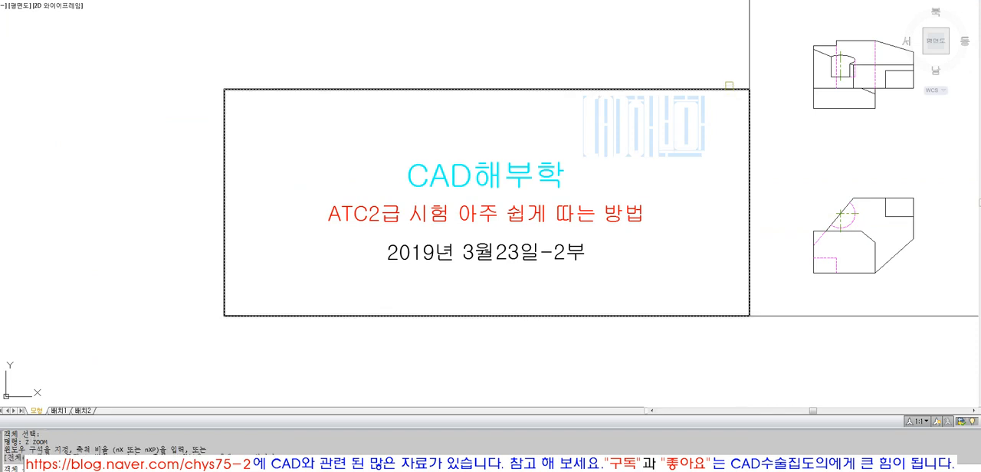
click(729, 84)
click(721, 94)
key(space)
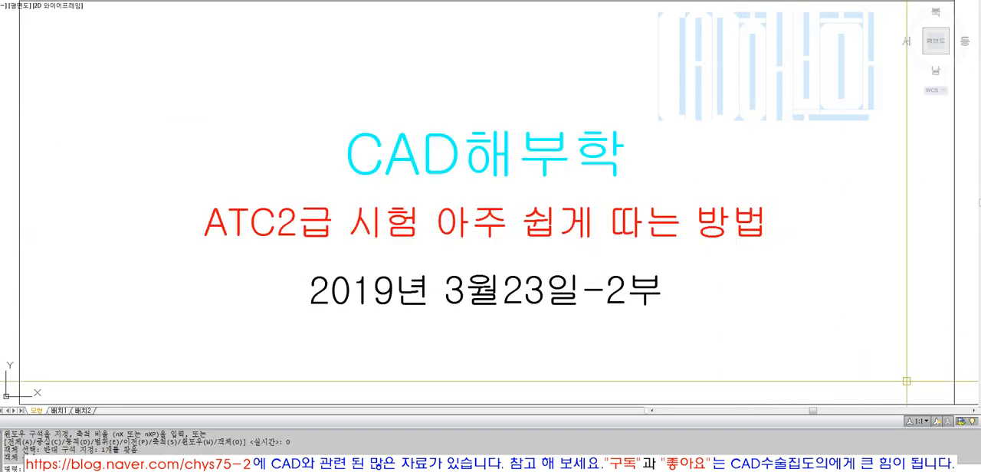